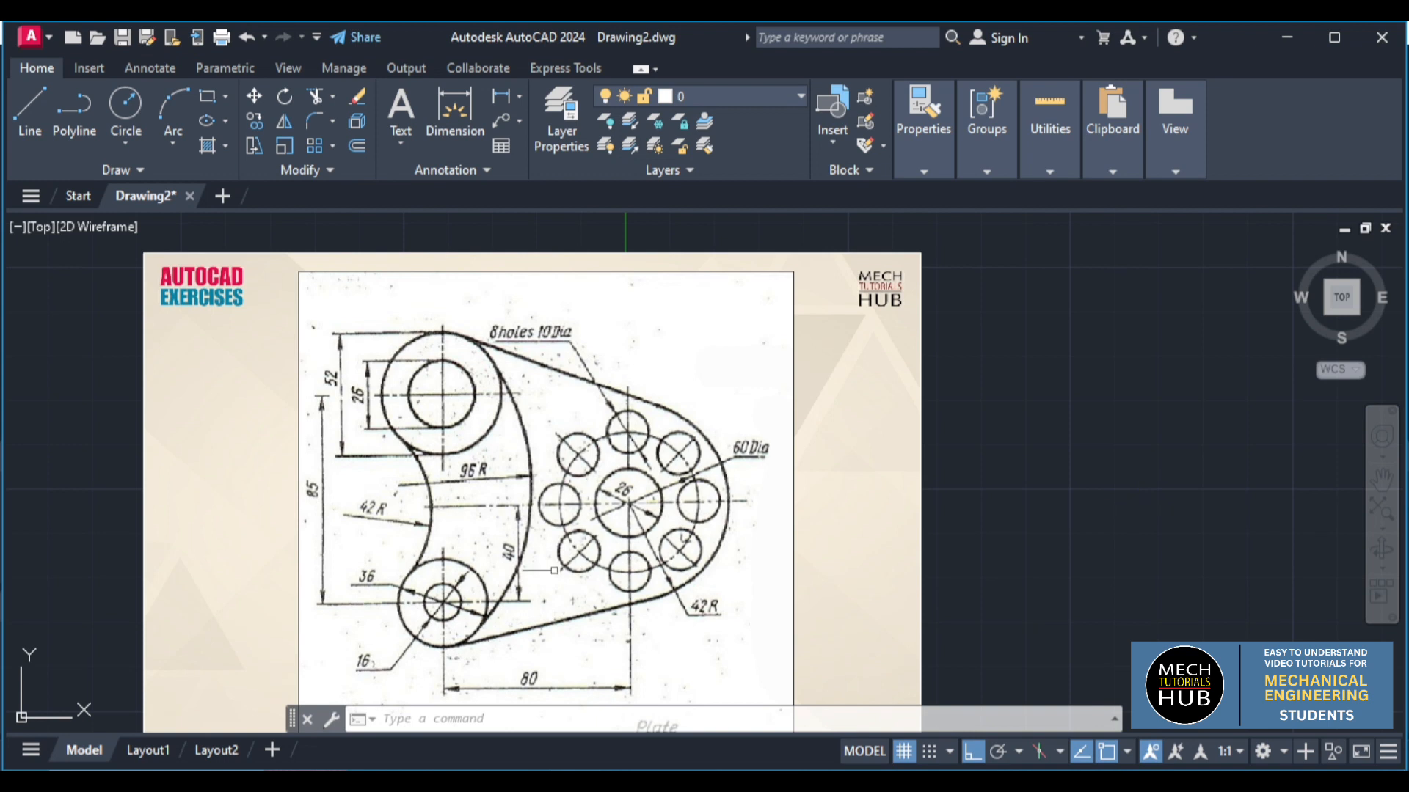
Examine the hole sizes, arc radii and centre distances on the plate reference drawing and the empty space beside it
scroll(482, 405, "up", 2)
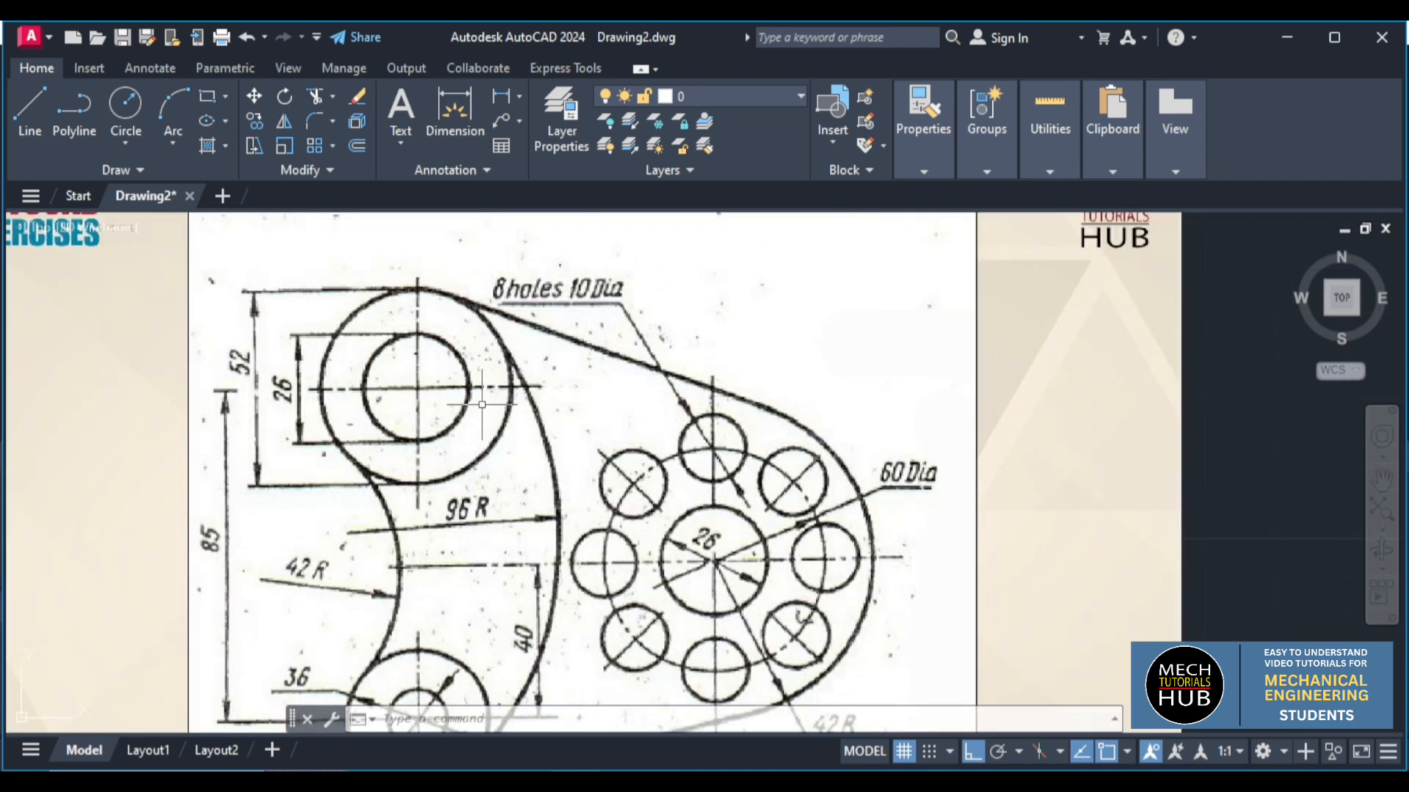
scroll(483, 405, "down", 2)
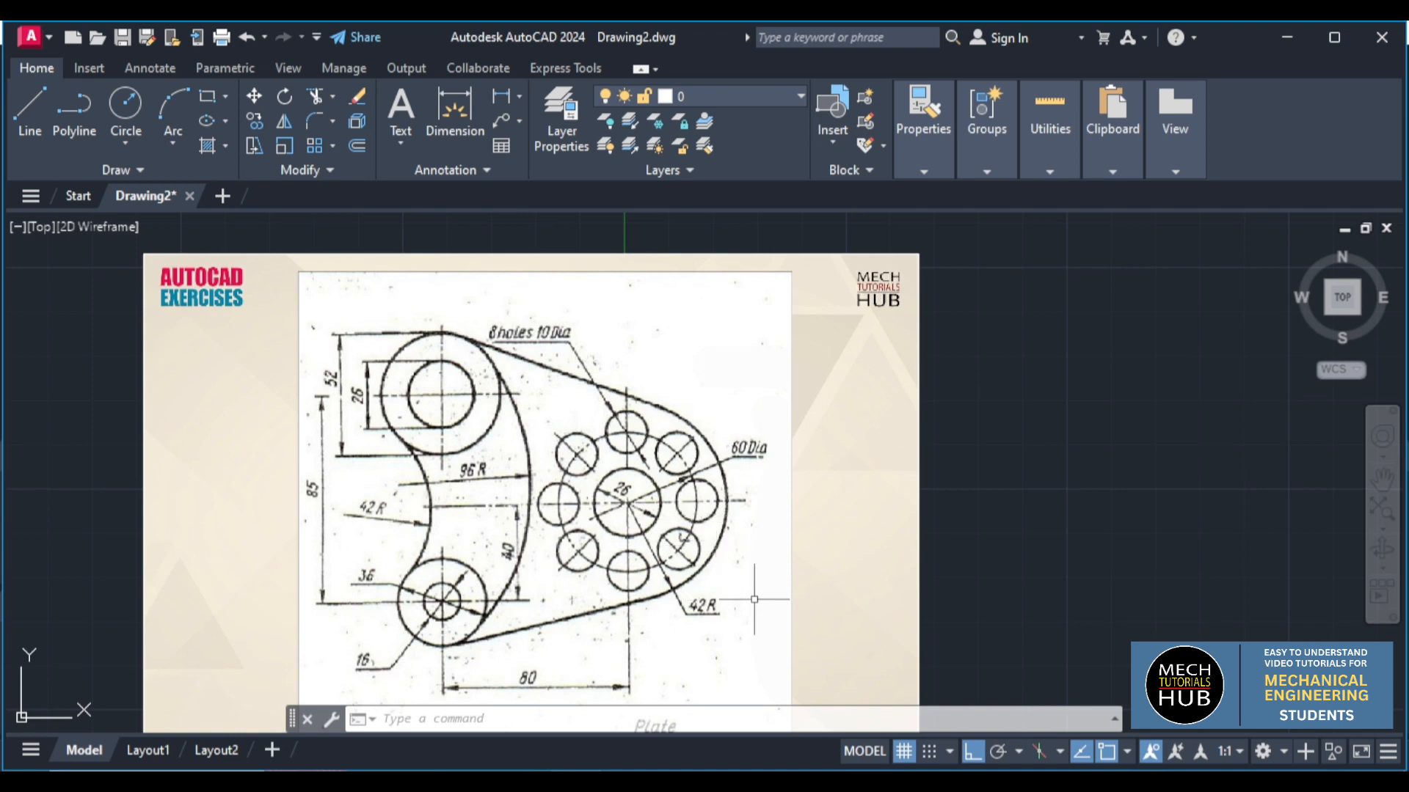
scroll(766, 584, "up", 2)
scroll(764, 575, "down", 2)
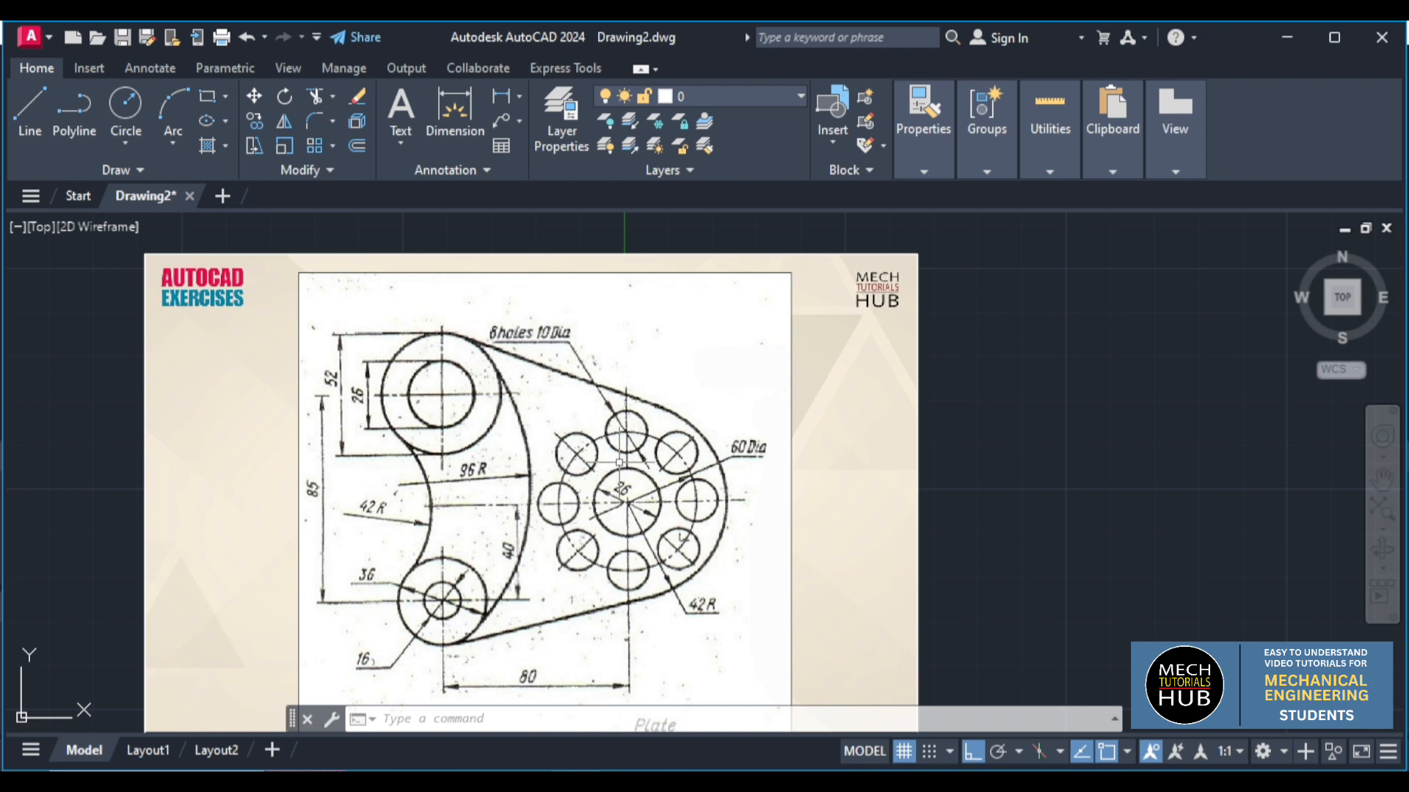
scroll(619, 462, "down", 4)
scroll(624, 466, "up", 6)
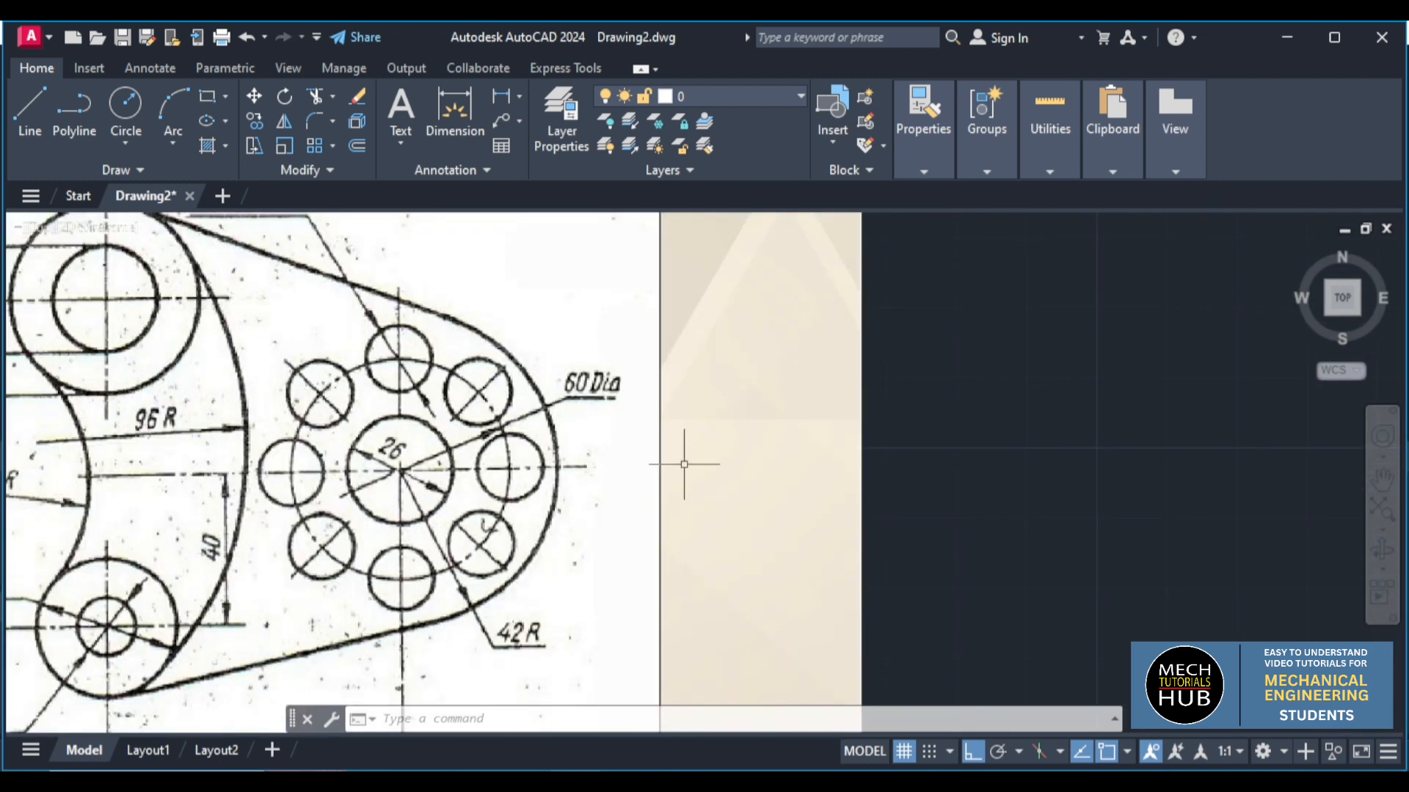
scroll(684, 463, "down", 3)
scroll(974, 530, "up", 3)
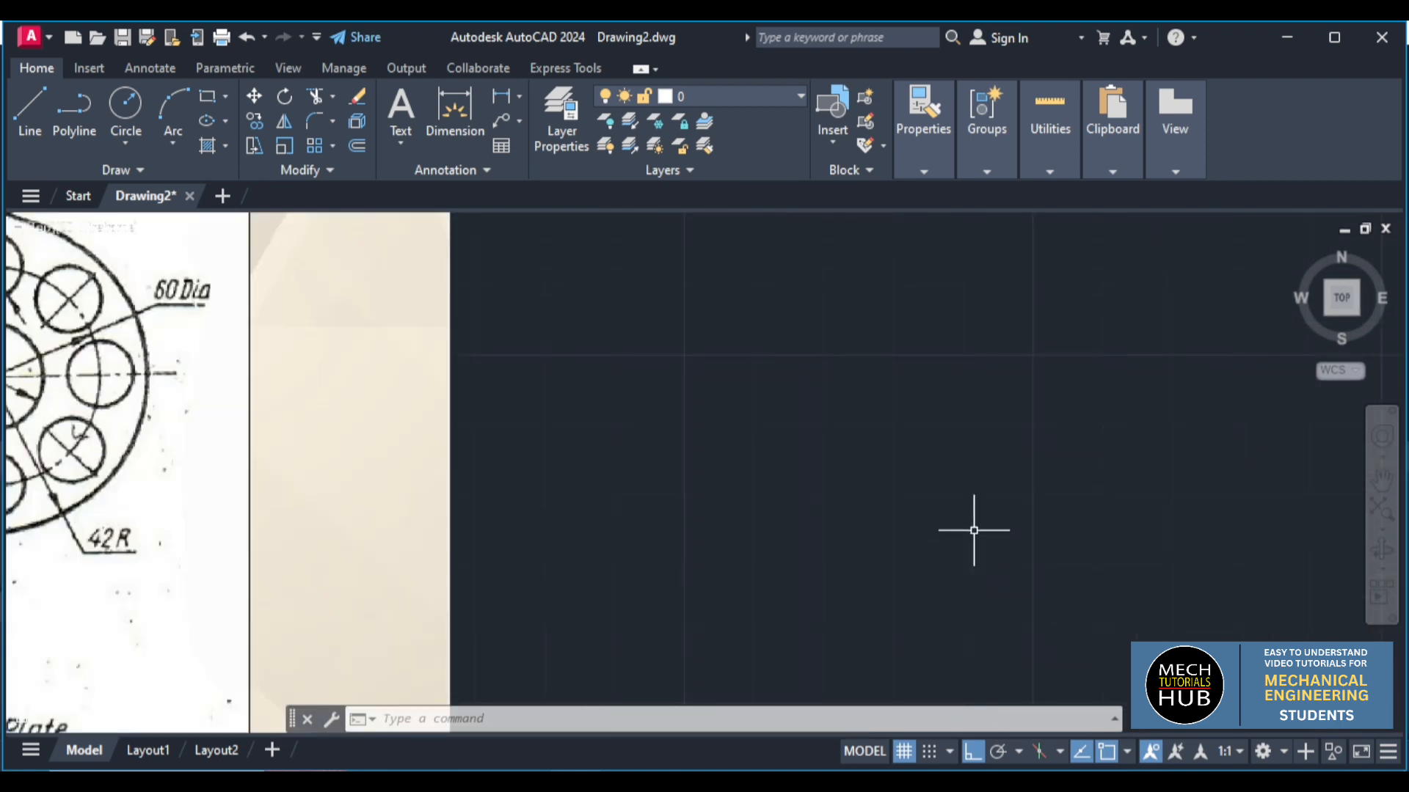
scroll(973, 530, "down", 4)
scroll(1157, 490, "up", 2)
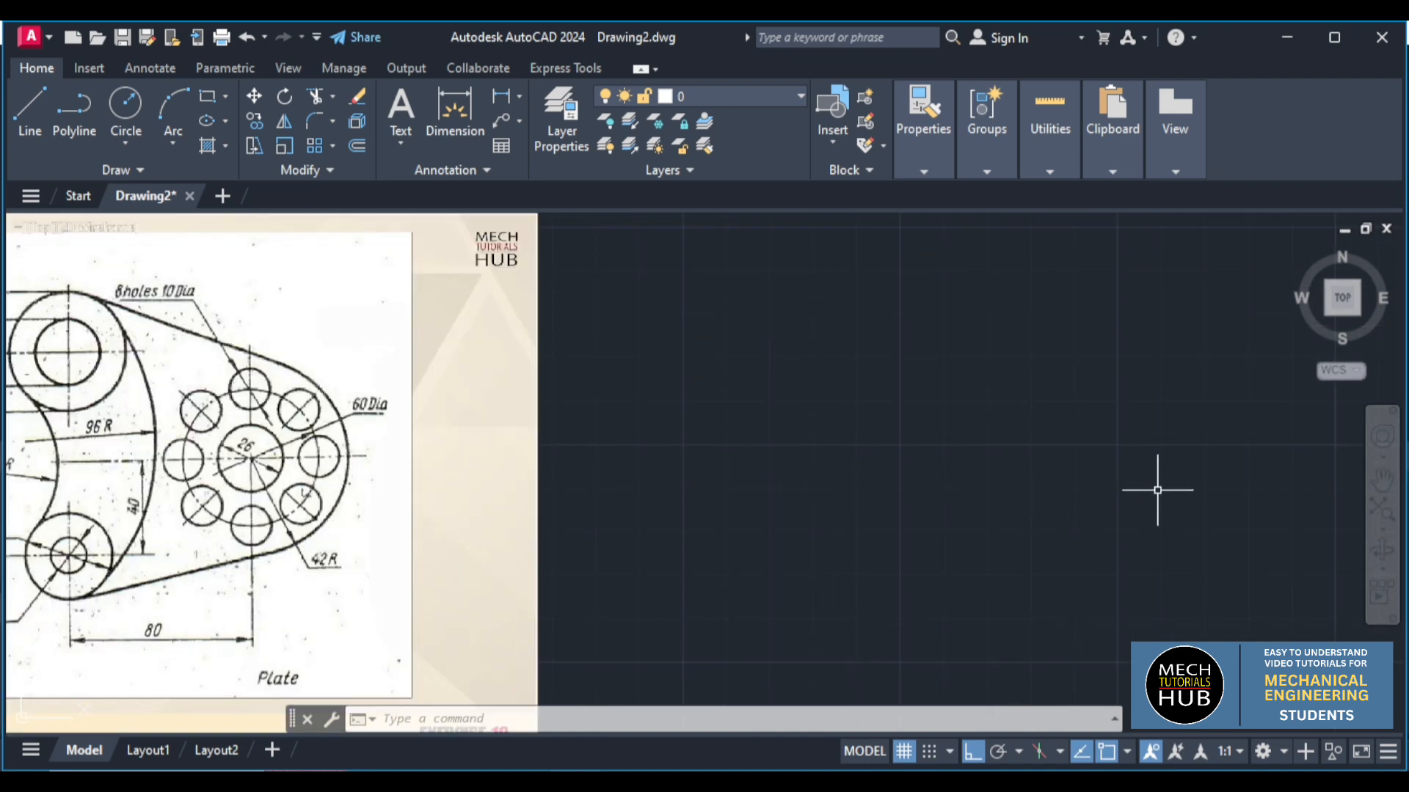
scroll(673, 499, "down", 2)
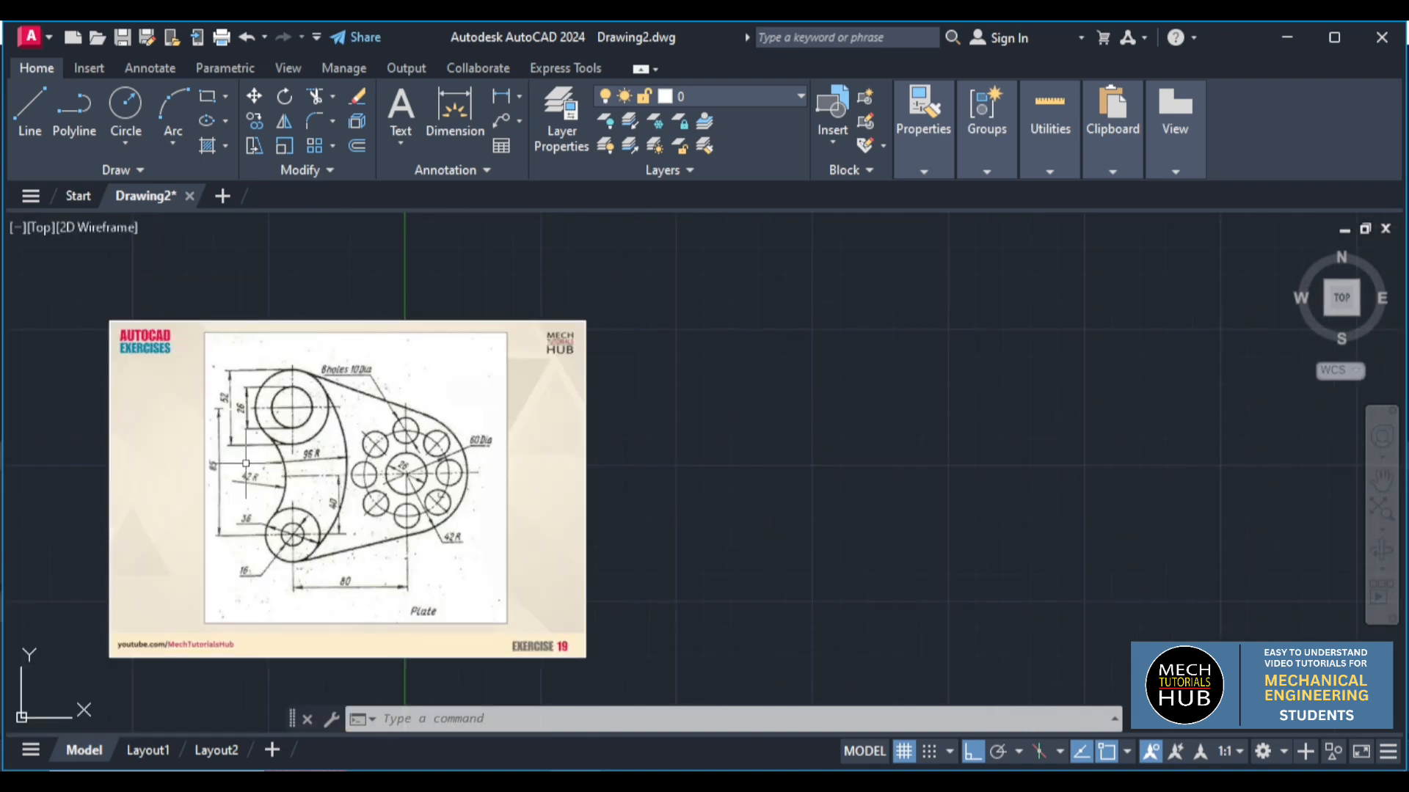
scroll(246, 463, "up", 4)
scroll(239, 463, "down", 4)
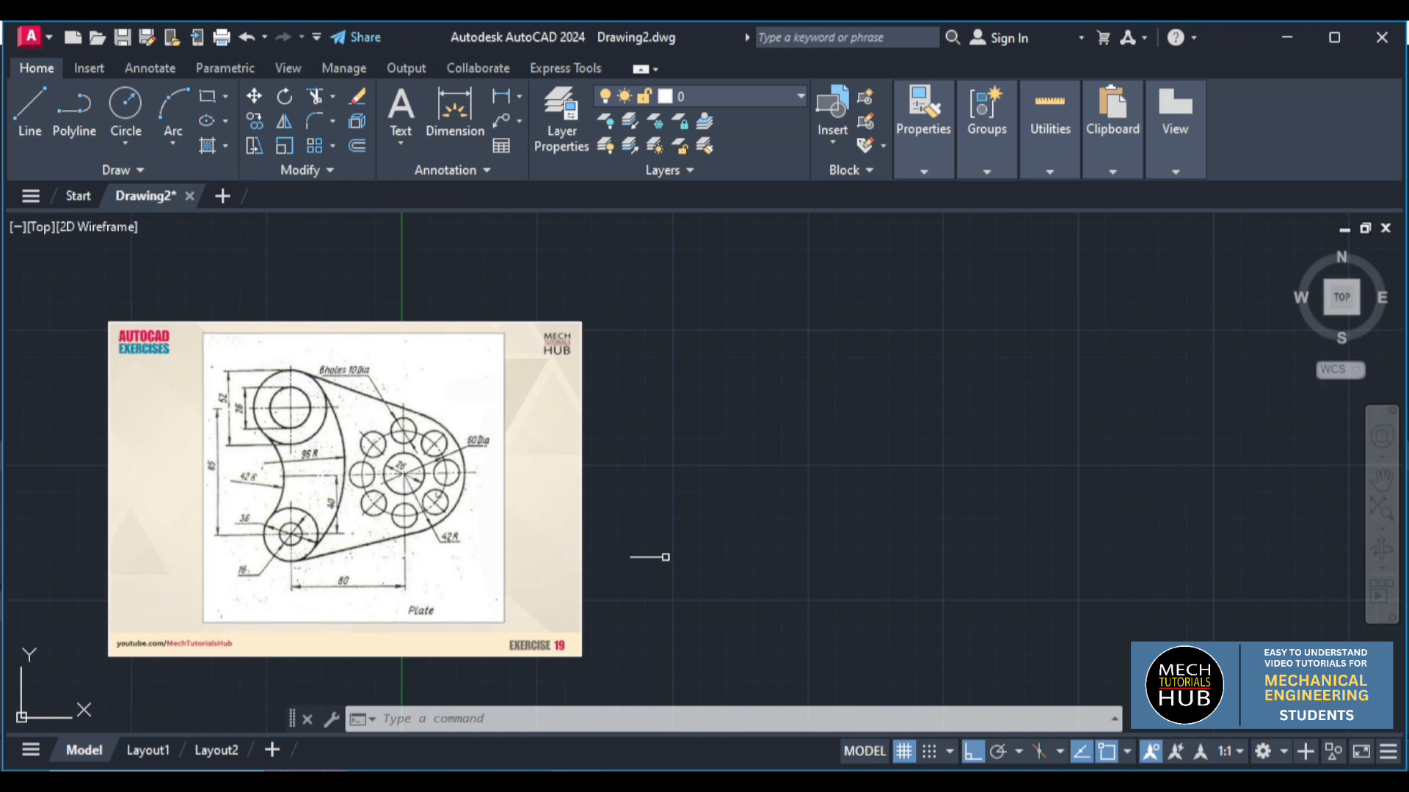
Draw a vertical line 150 mm long, running downward in the empty space to the right of the reference image
left_click(37, 114)
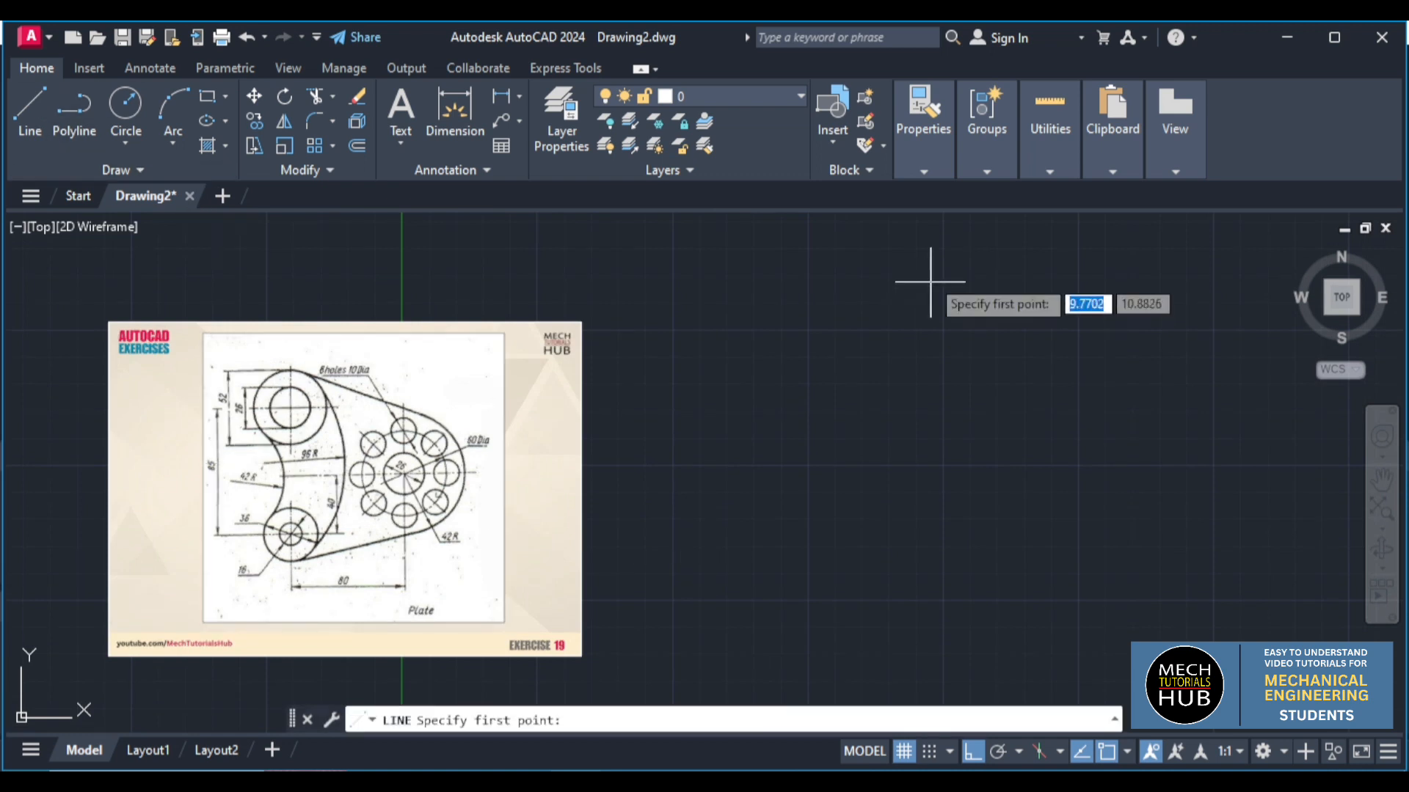
left_click(992, 241)
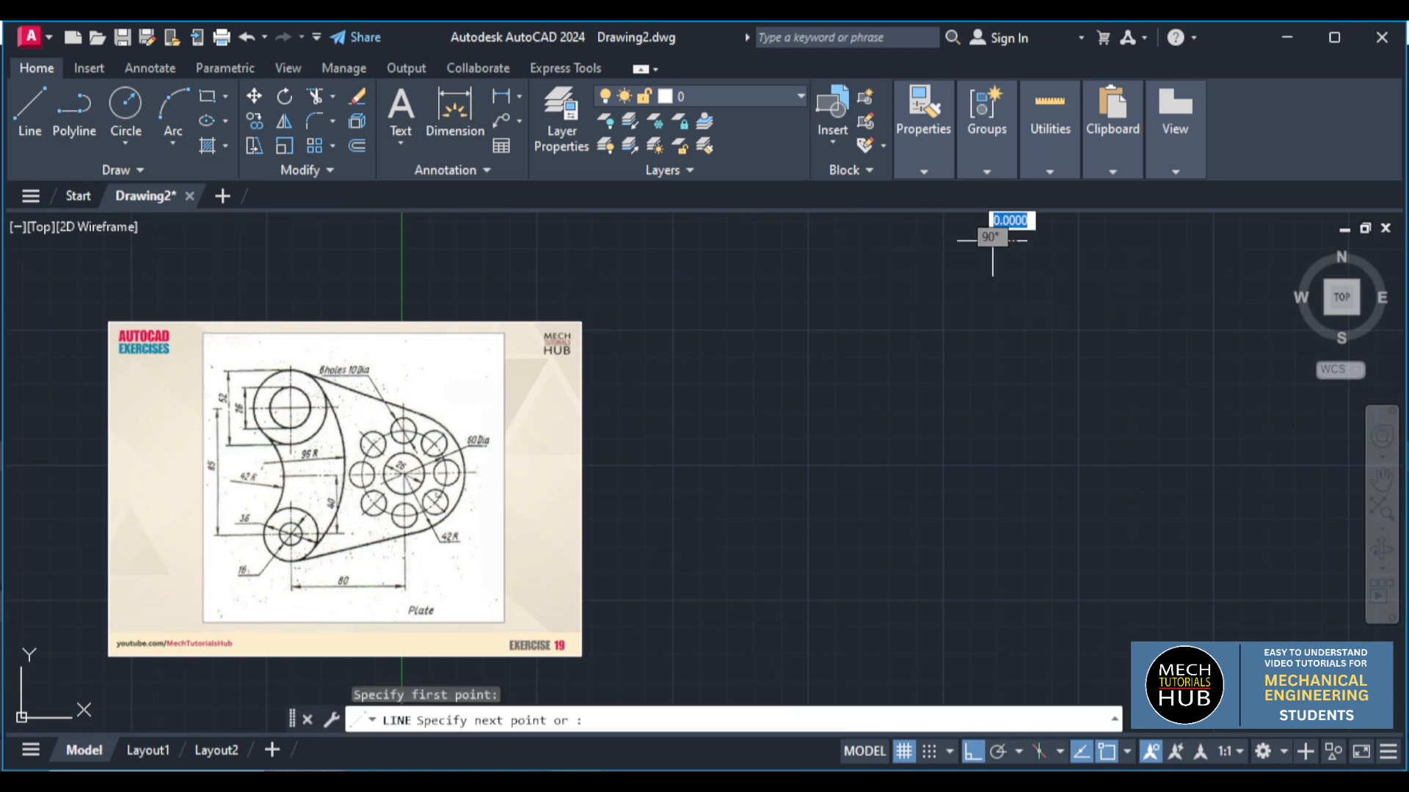
type("1")
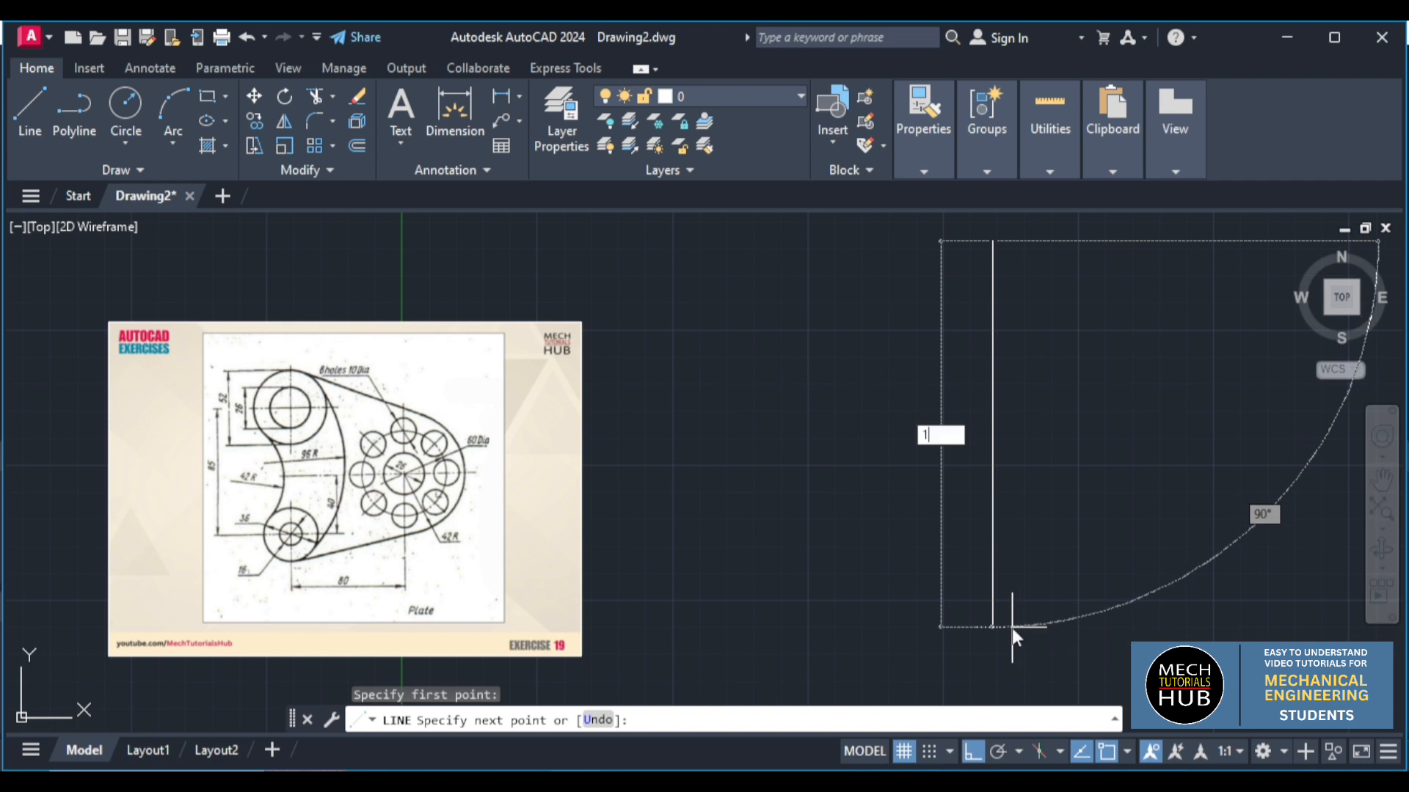
type("50")
key("Return")
scroll(950, 491, "down", 4)
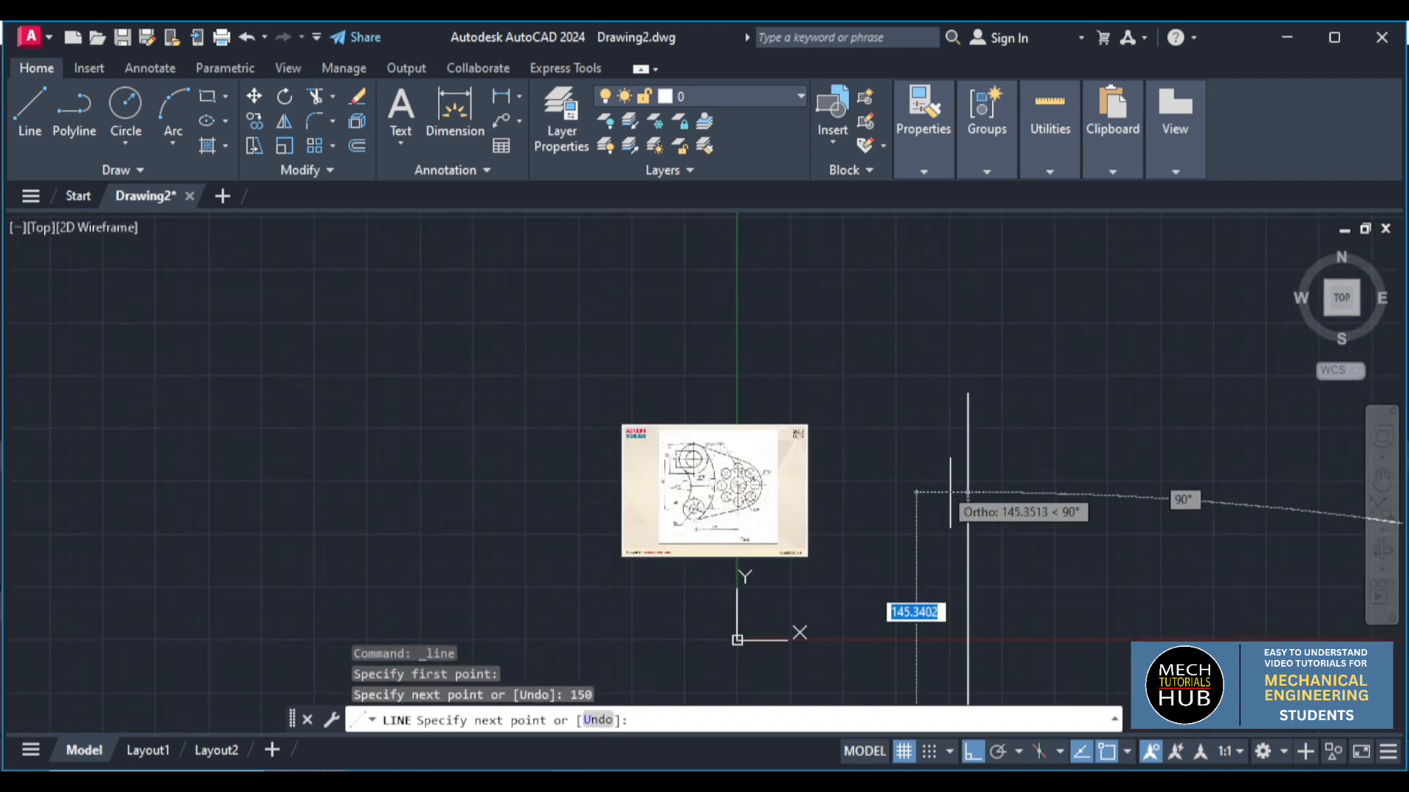
key("Escape")
scroll(917, 459, "down", 5)
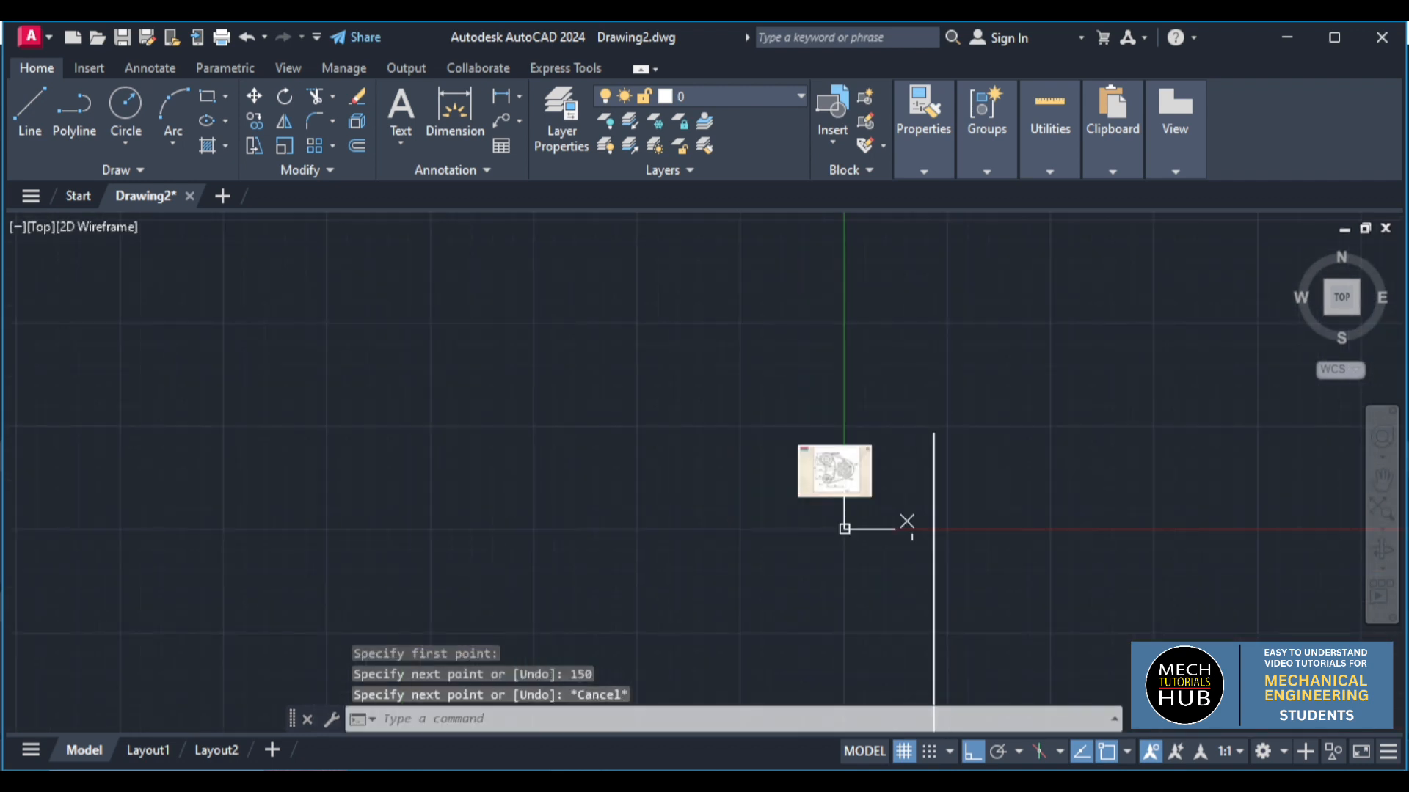
Turn off ortho mode and move the 150 mm line by its midpoint up and to the right, beside the reference image
left_click(932, 549)
scroll(858, 388, "down", 4)
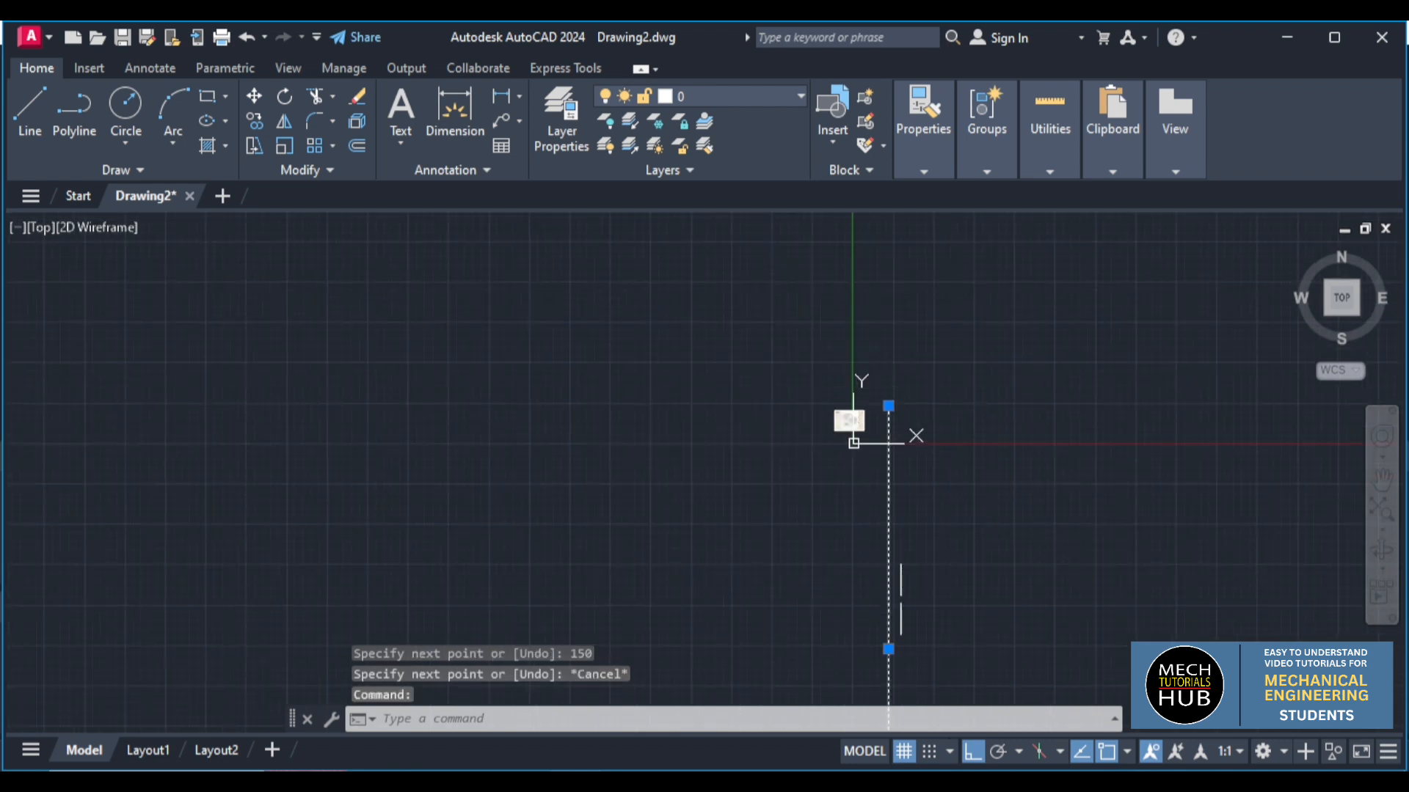
left_click(888, 649)
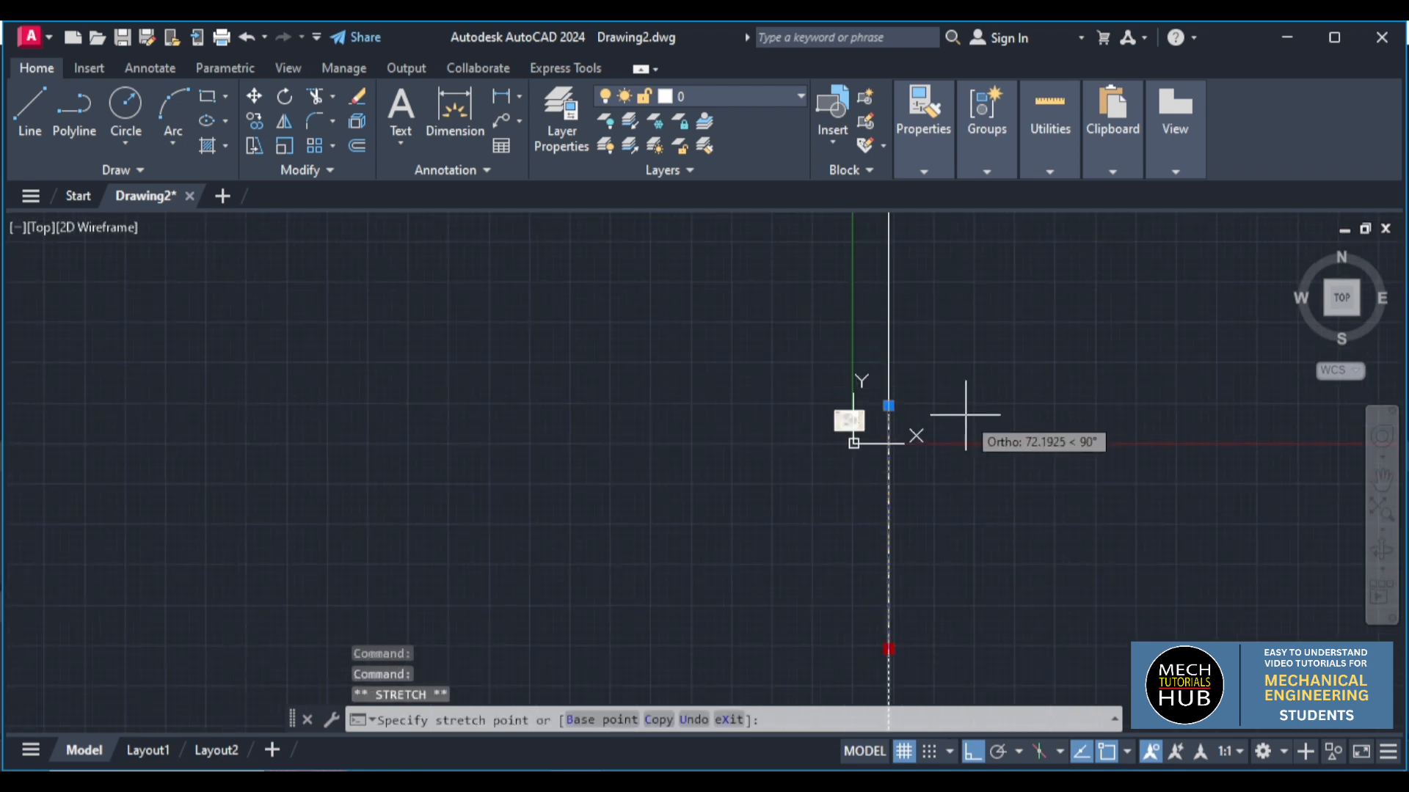
key("F8")
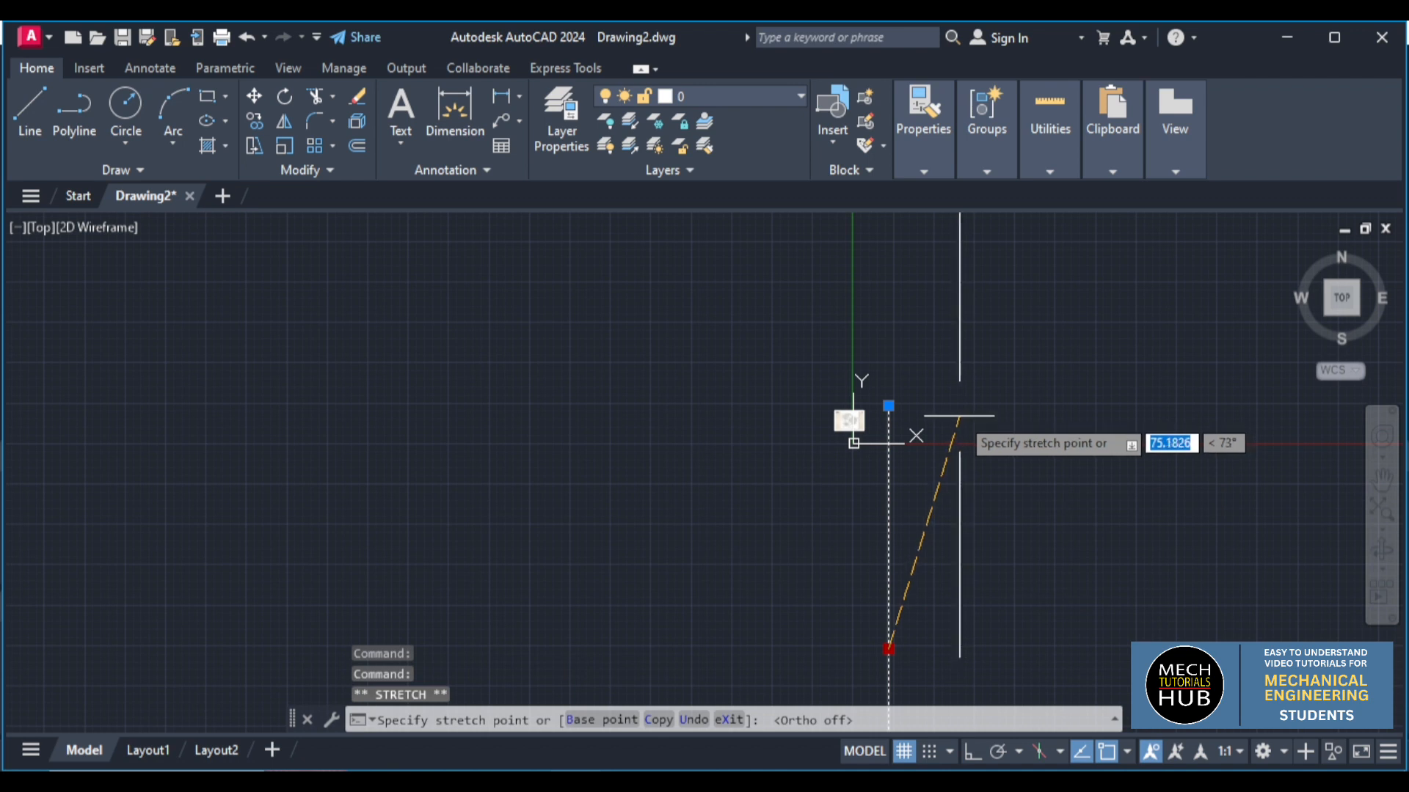
left_click(959, 416)
scroll(926, 431, "up", 4)
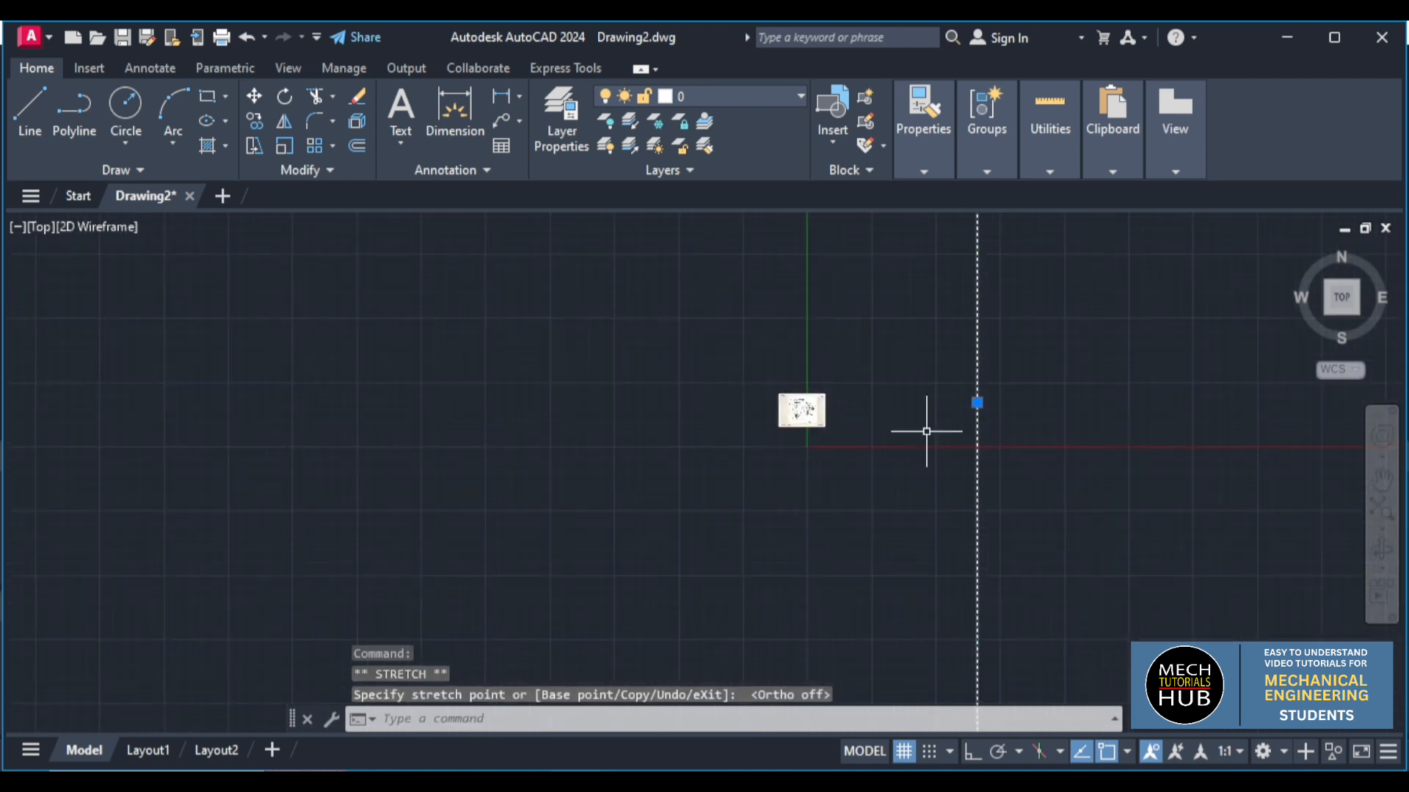
left_click(796, 443)
left_click(798, 448)
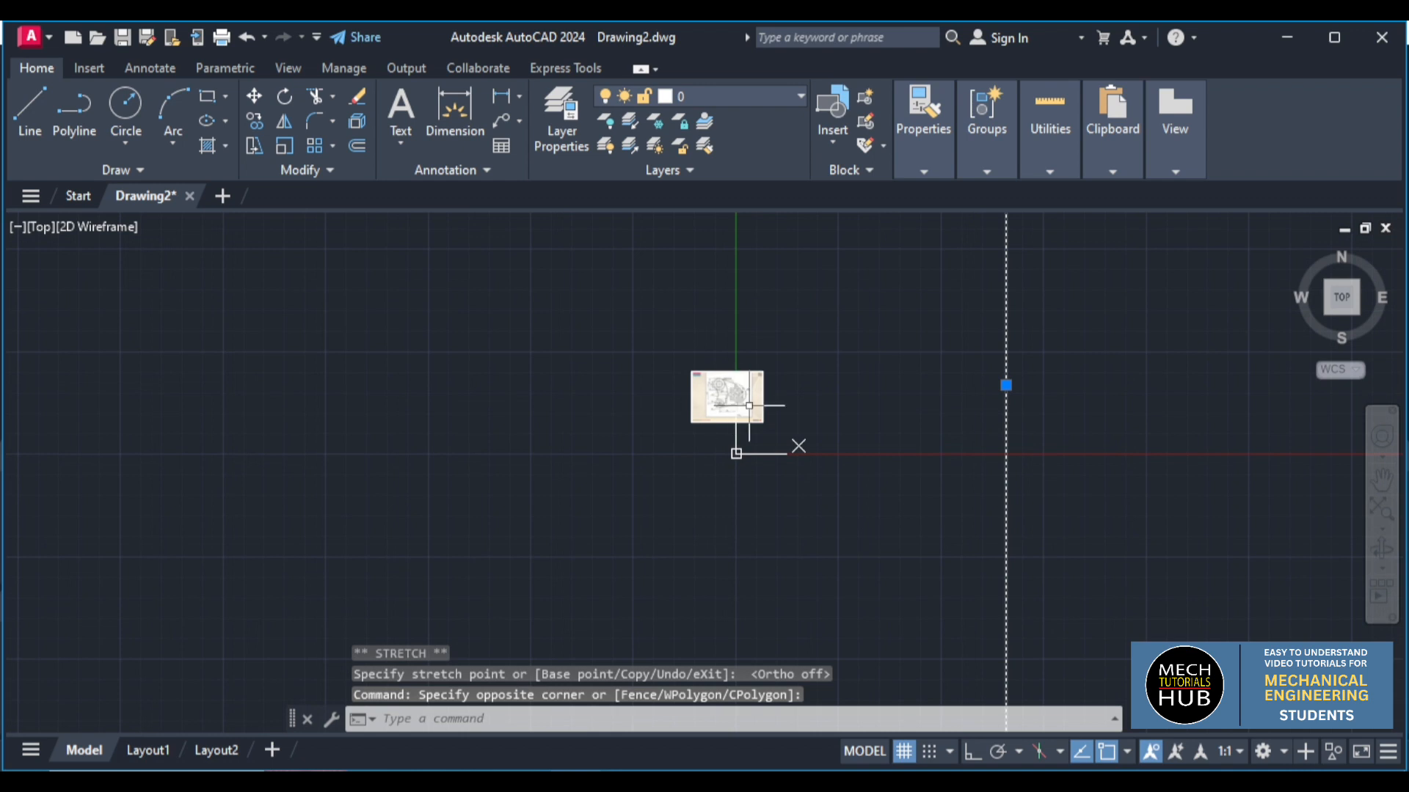
key("Escape")
Paste a larger copy of the plate reference image to the upper left of the existing one, sizing it freehand
key("ctrl+v")
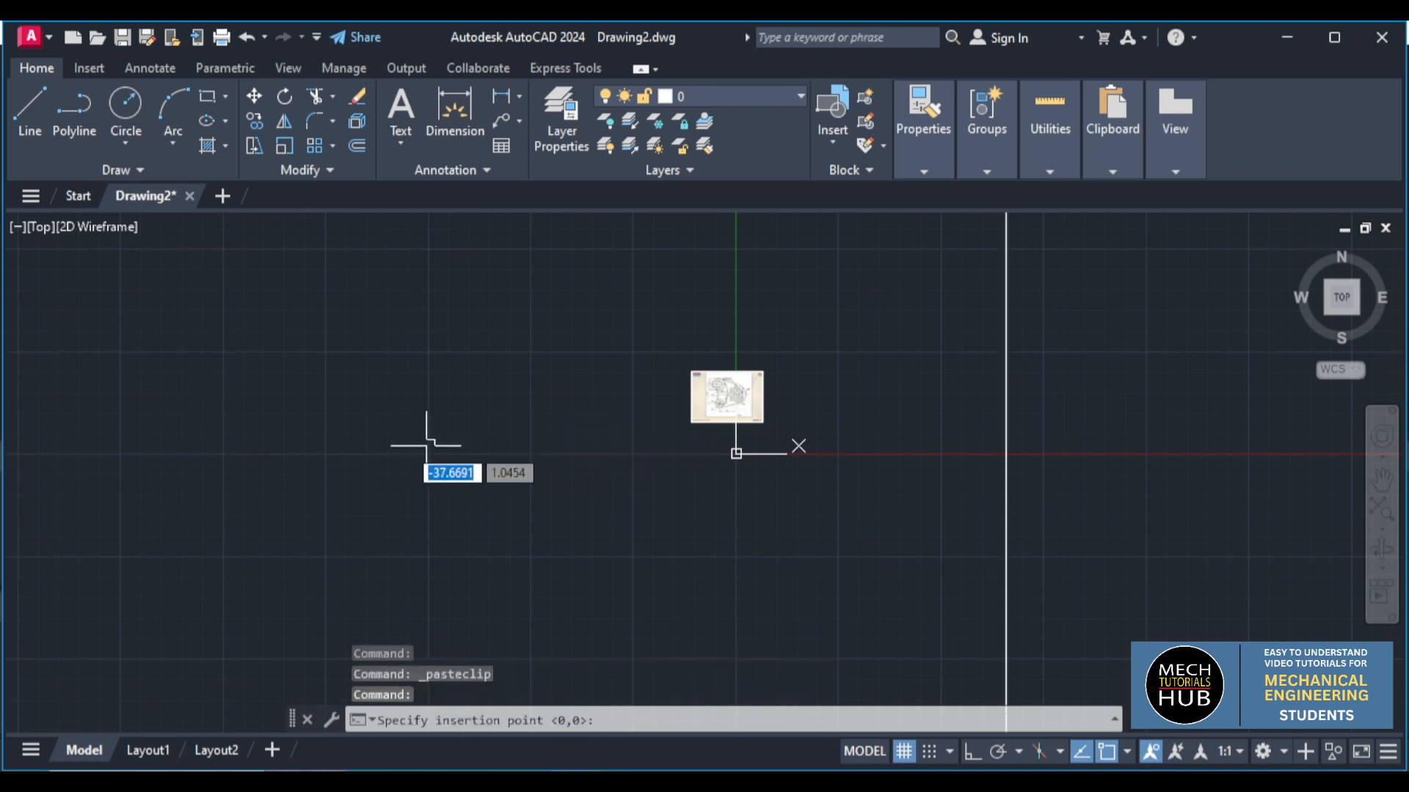
left_click(105, 358)
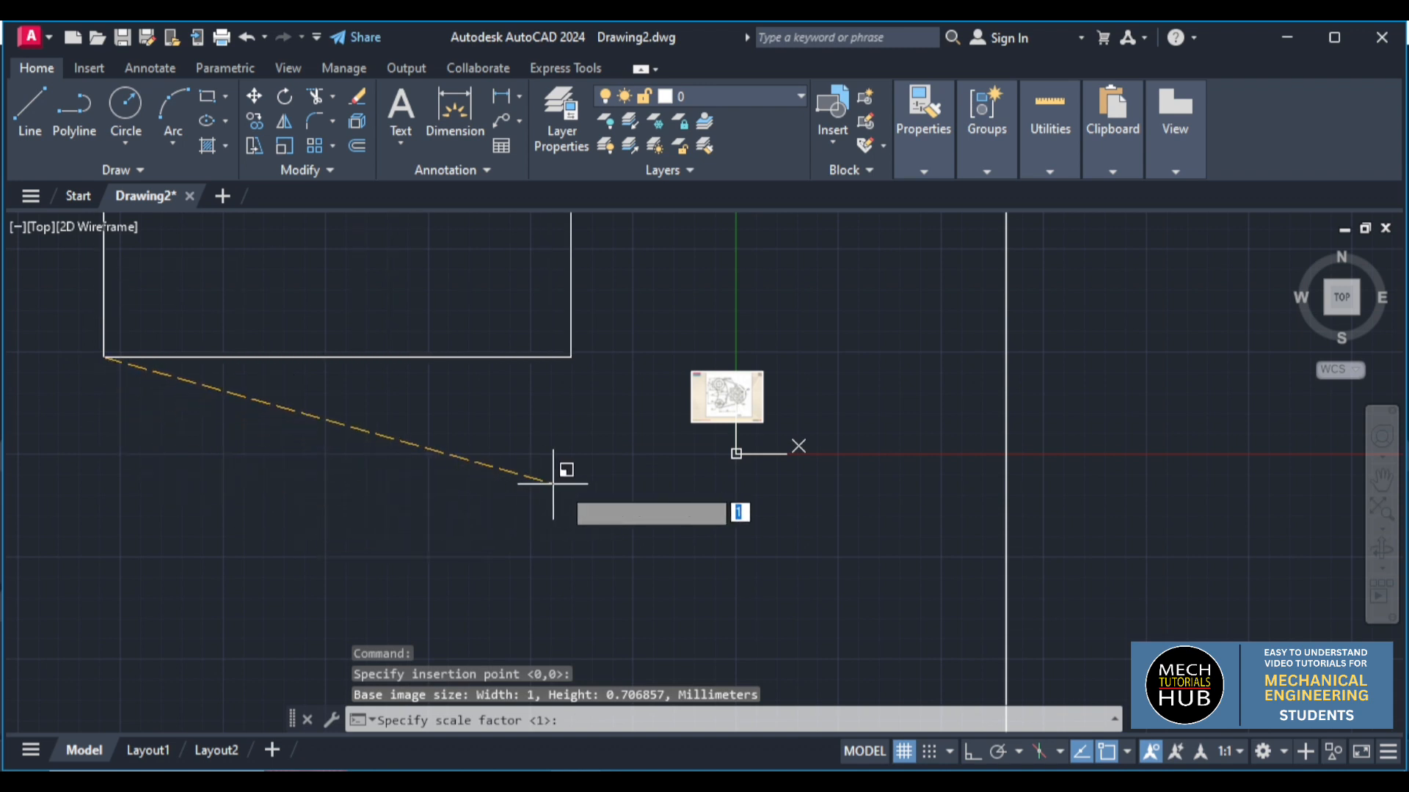
left_click(711, 485)
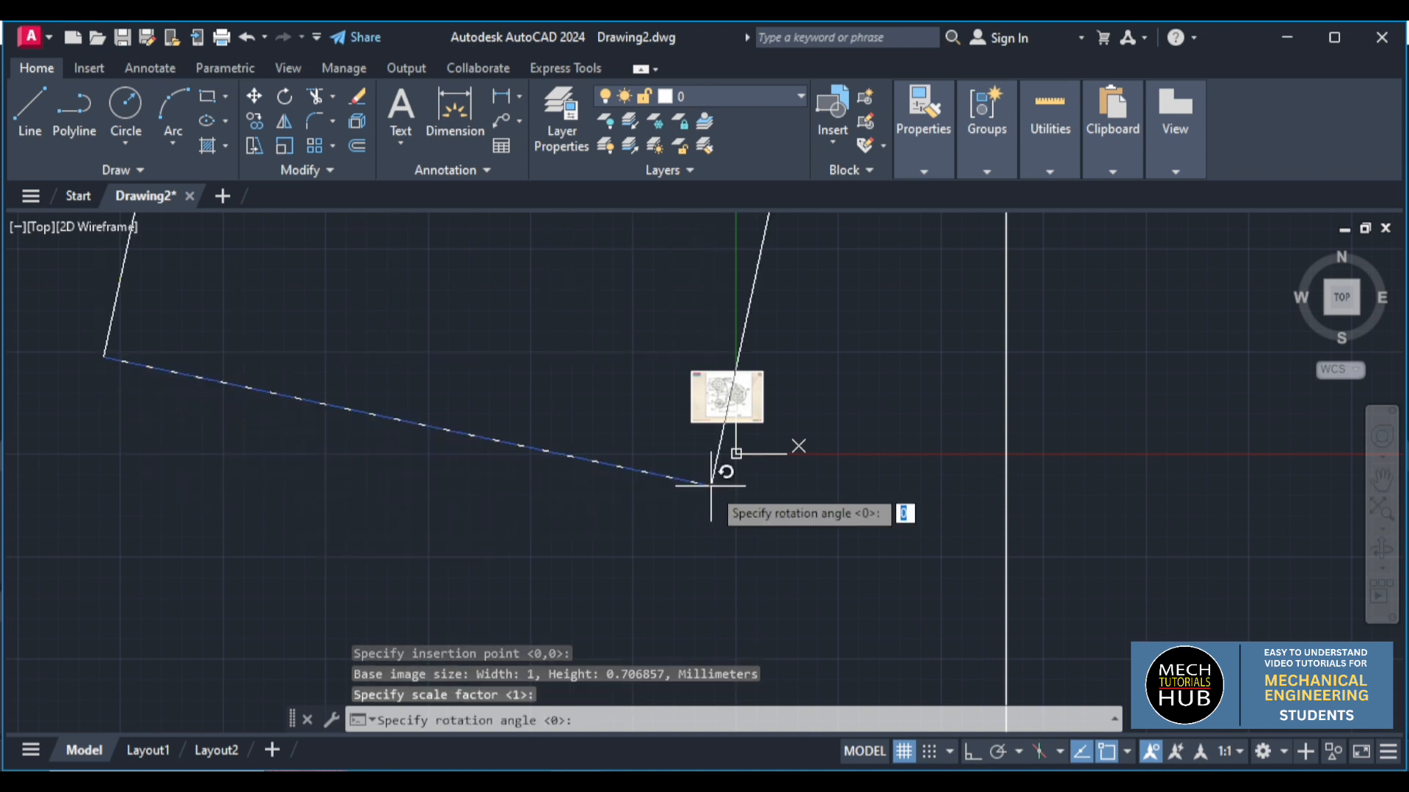
key("Return")
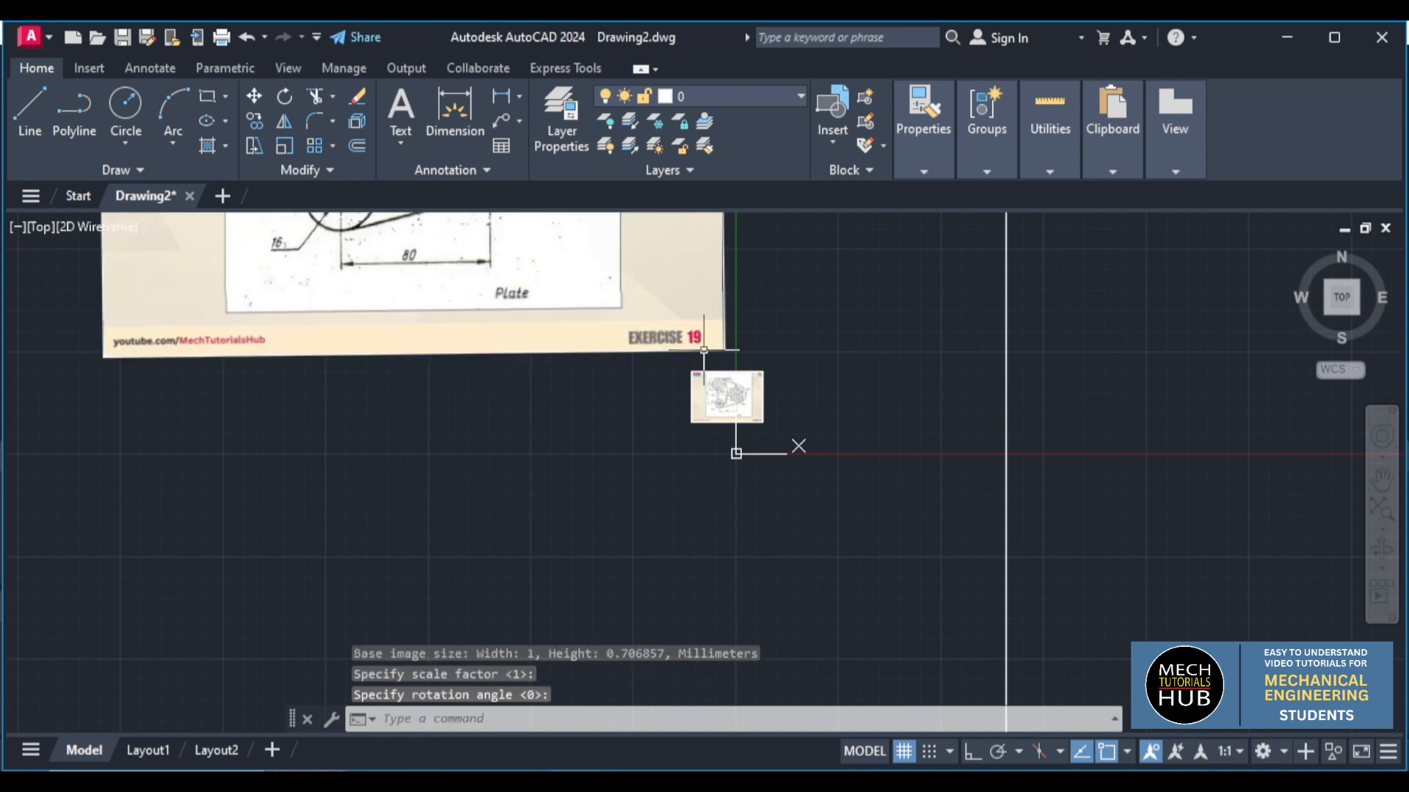
scroll(680, 455, "down", 2)
scroll(651, 313, "up", 2)
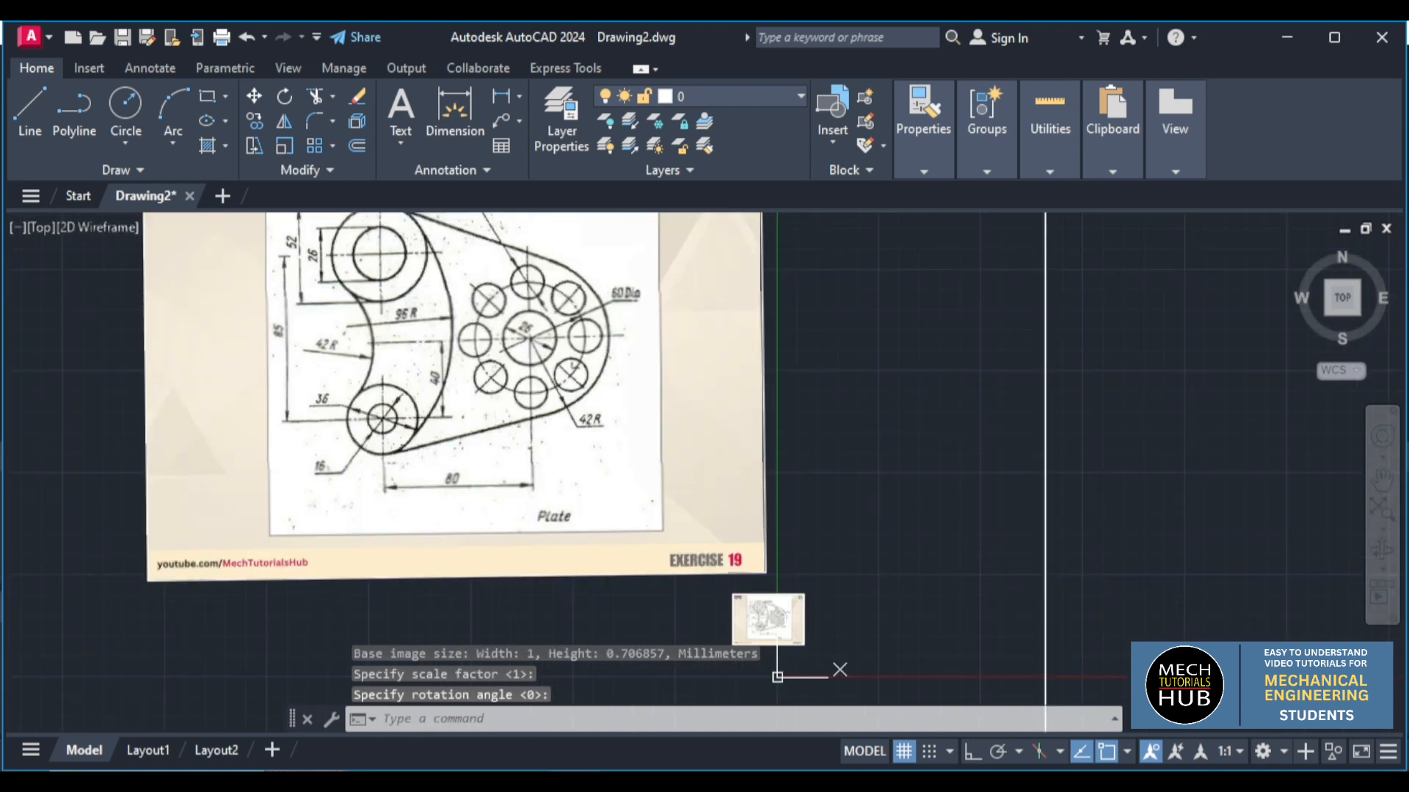
left_click(756, 625)
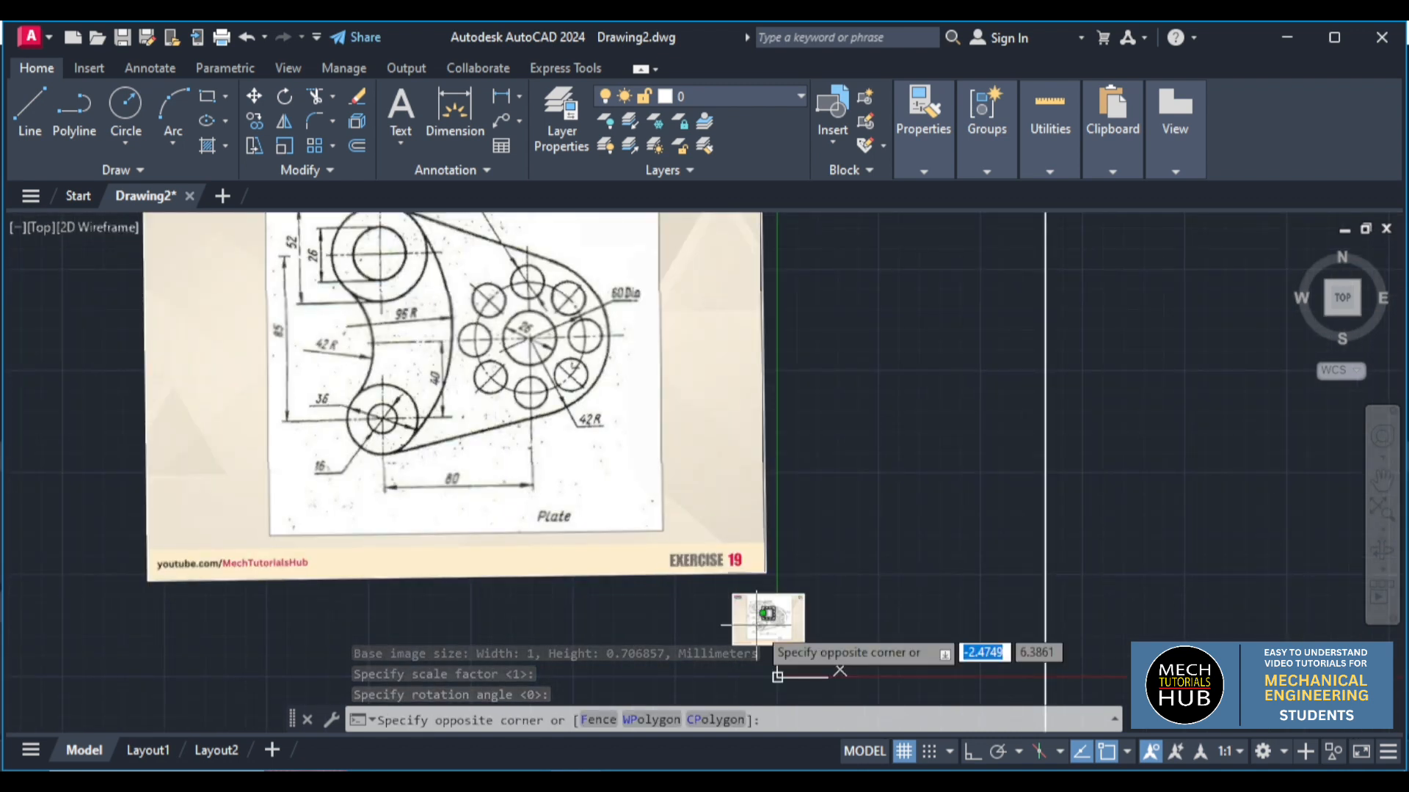
key("Escape")
key("Escape")
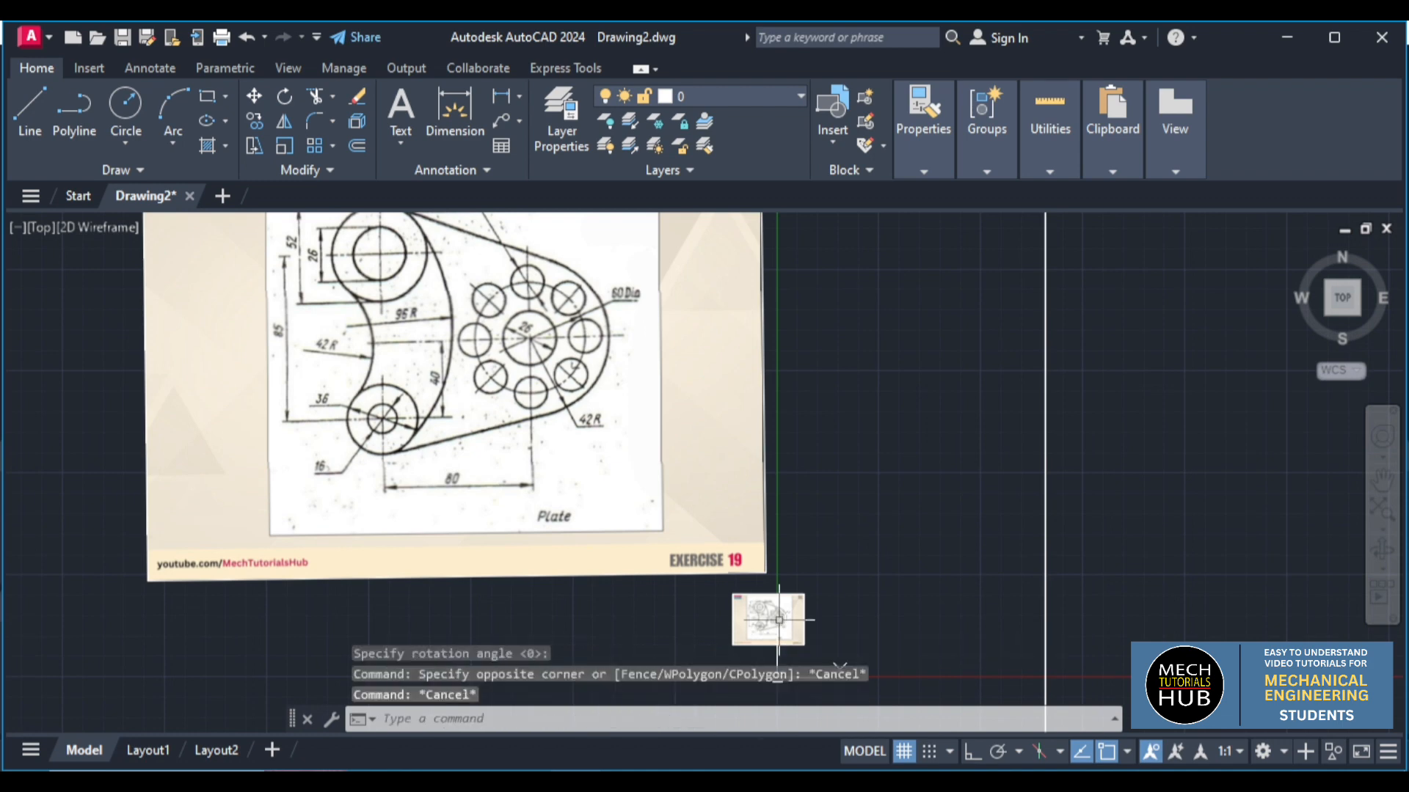
left_click(756, 628)
key("Escape")
scroll(876, 602, "down", 2)
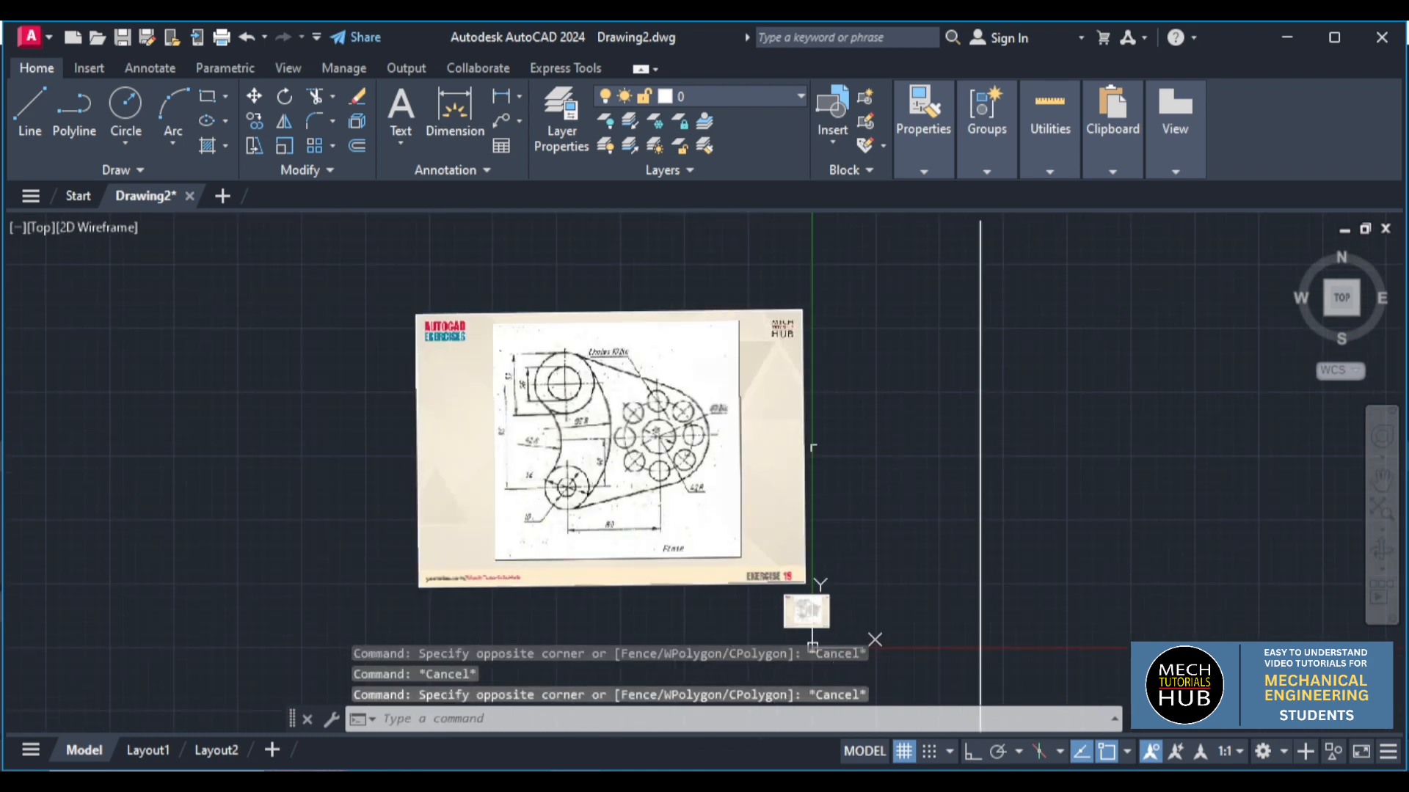
Move the 150 mm vertical line by its midpoint farther up and right, away from the enlarged reference image
scroll(812, 448, "down", 4)
scroll(805, 452, "up", 6)
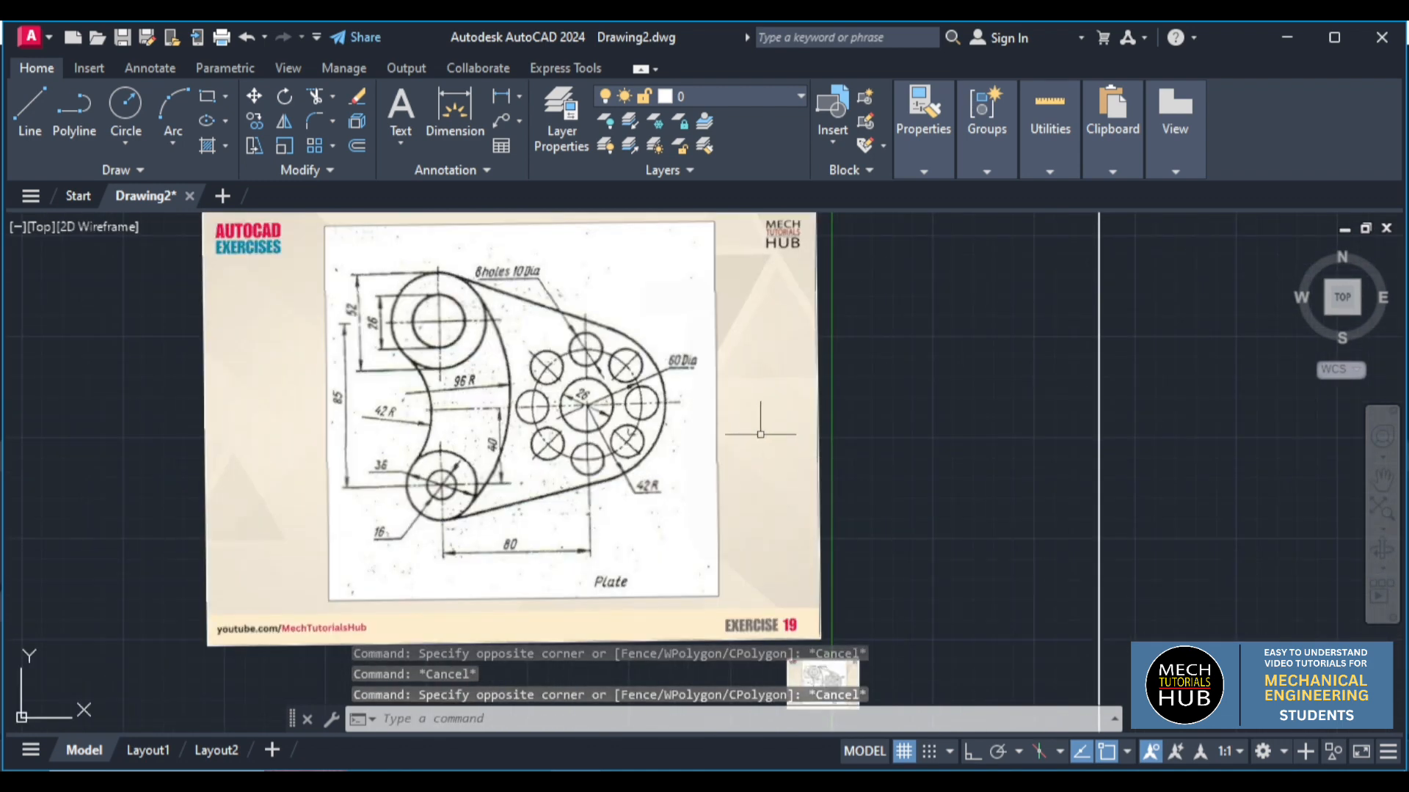
scroll(761, 422, "down", 4)
scroll(761, 424, "down", 3)
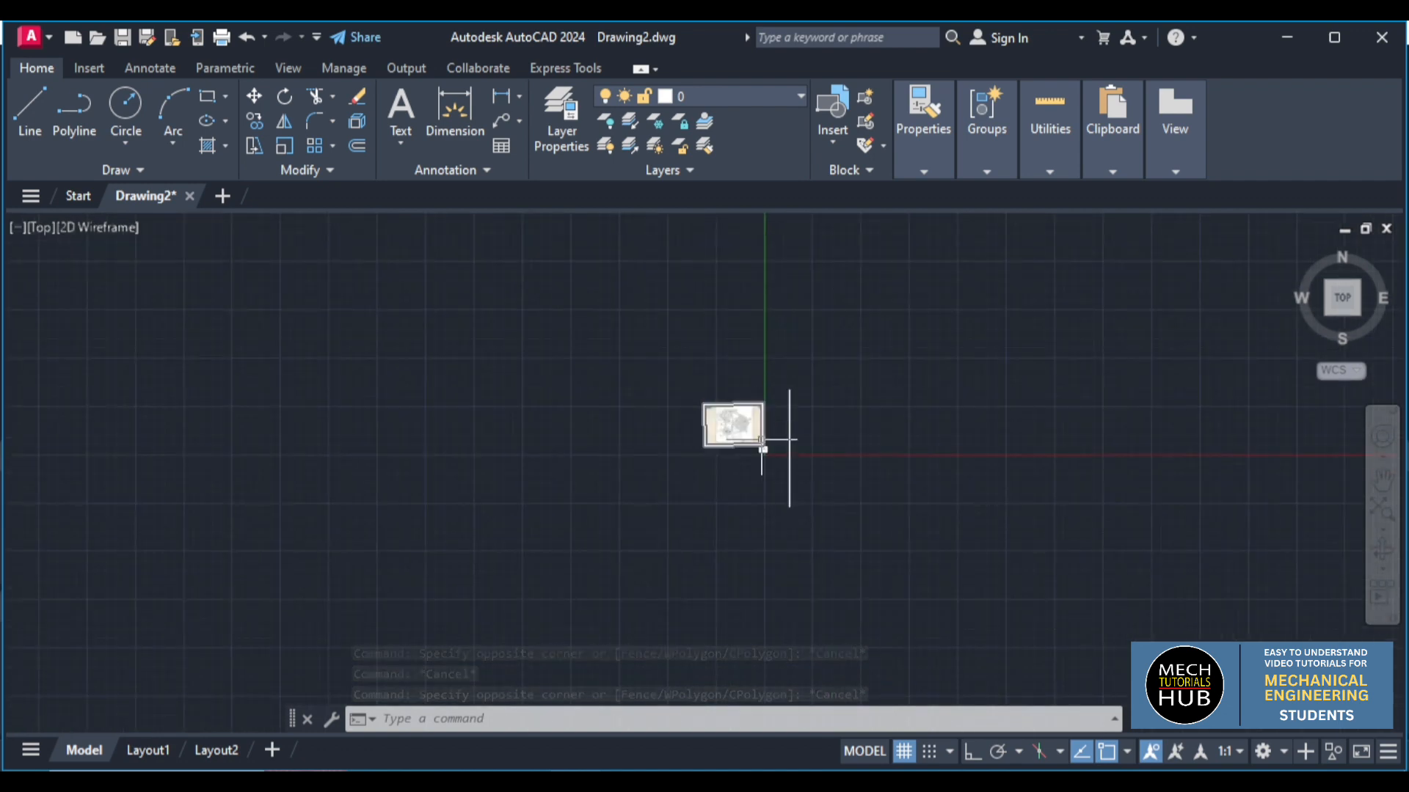
scroll(766, 441, "up", 2)
left_click(833, 425)
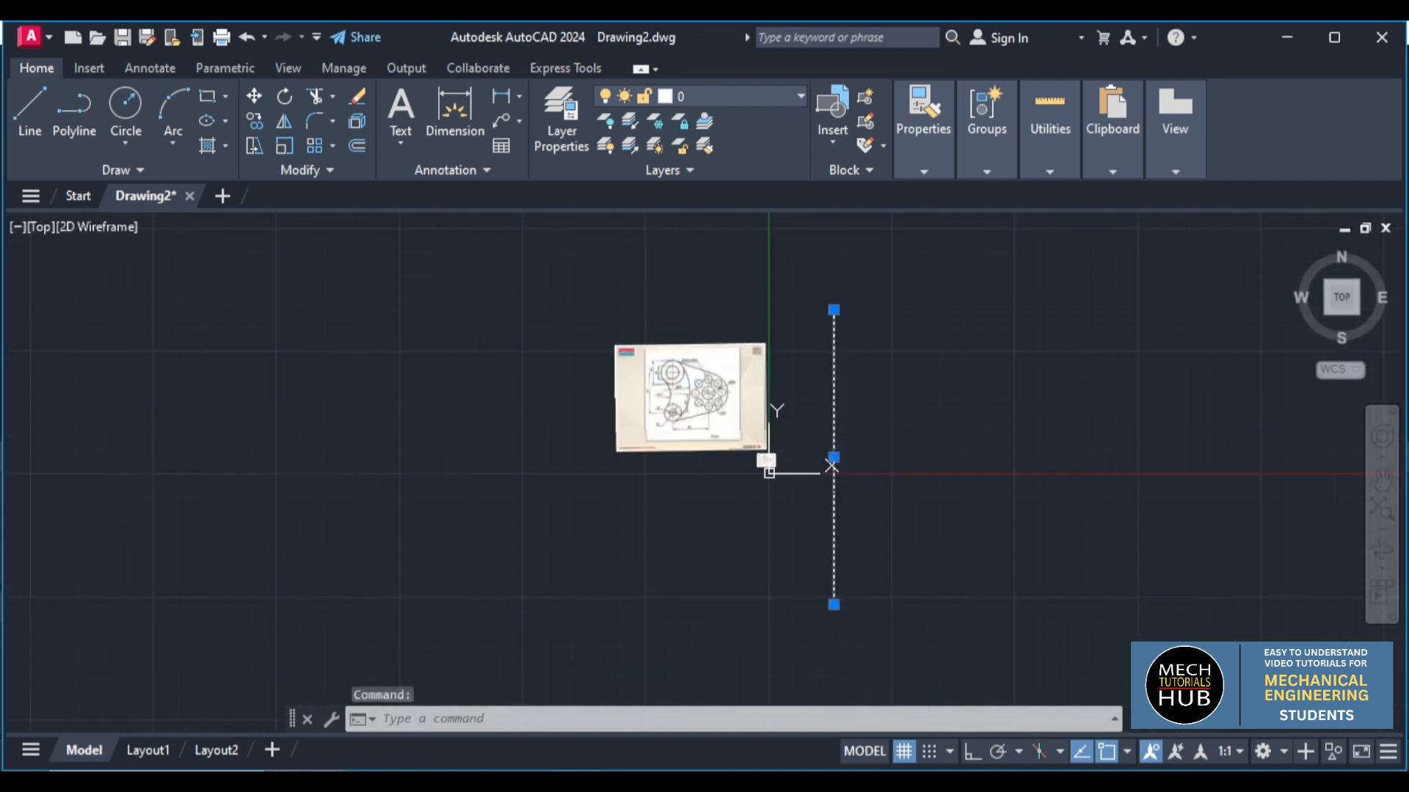
left_click(833, 457)
left_click(910, 389)
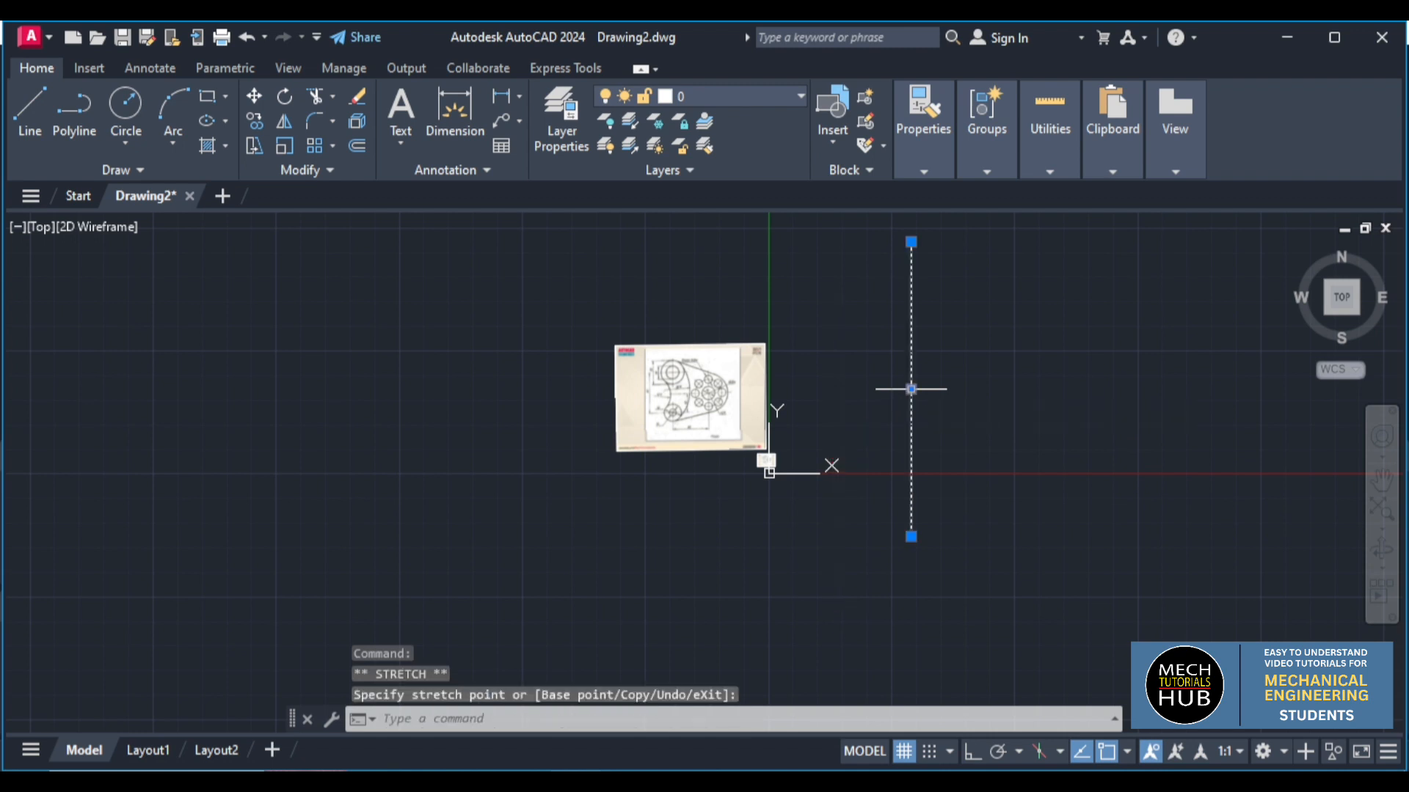
key("Escape")
Give the 150 mm vertical line the CENTERX2 linetype and color 8 so it serves as a centre line
scroll(754, 378, "up", 5)
scroll(754, 378, "down", 8)
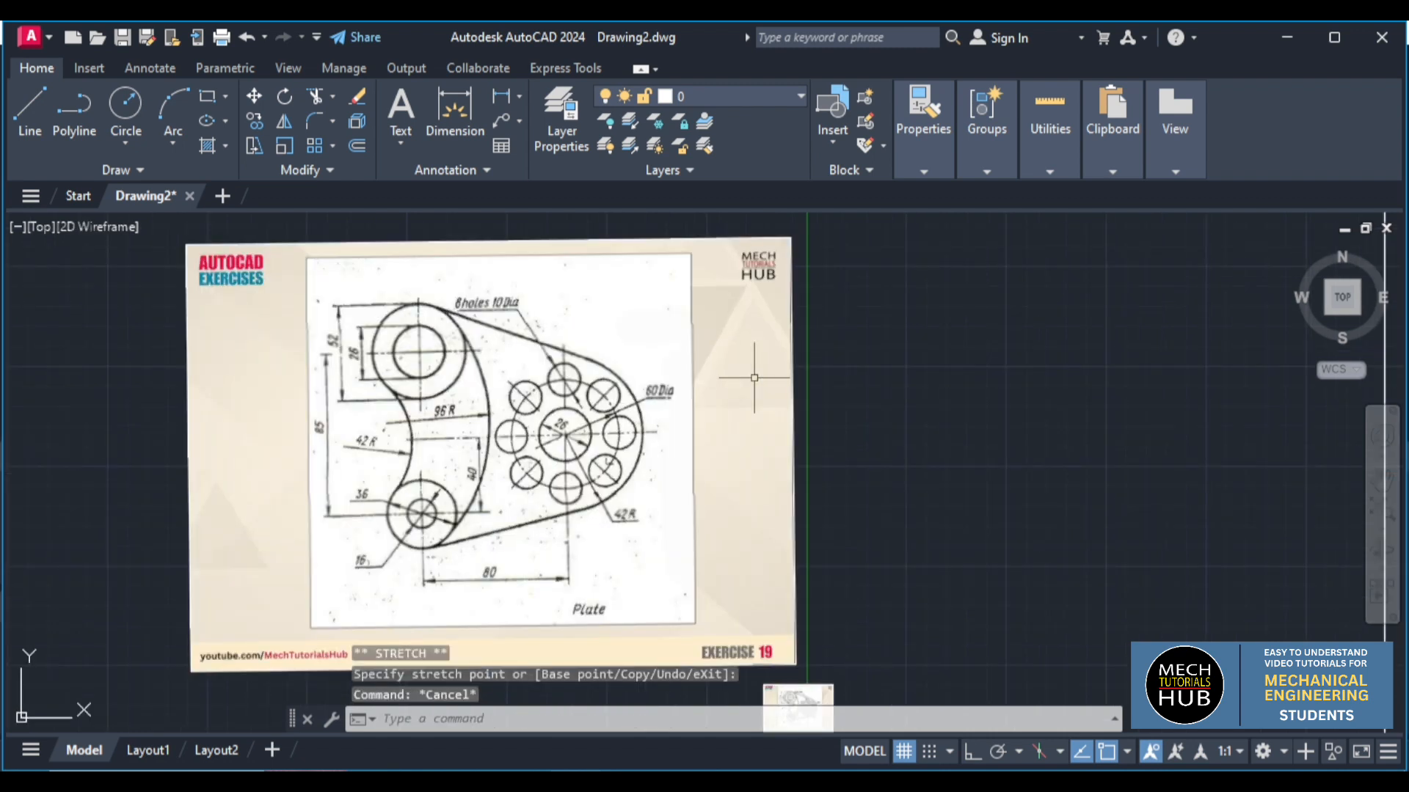
scroll(932, 456, "up", 2)
mouse_move(934, 462)
left_mouse_down()
mouse_move(780, 403)
mouse_move(755, 367)
mouse_move(878, 231)
left_mouse_up()
left_click(935, 174)
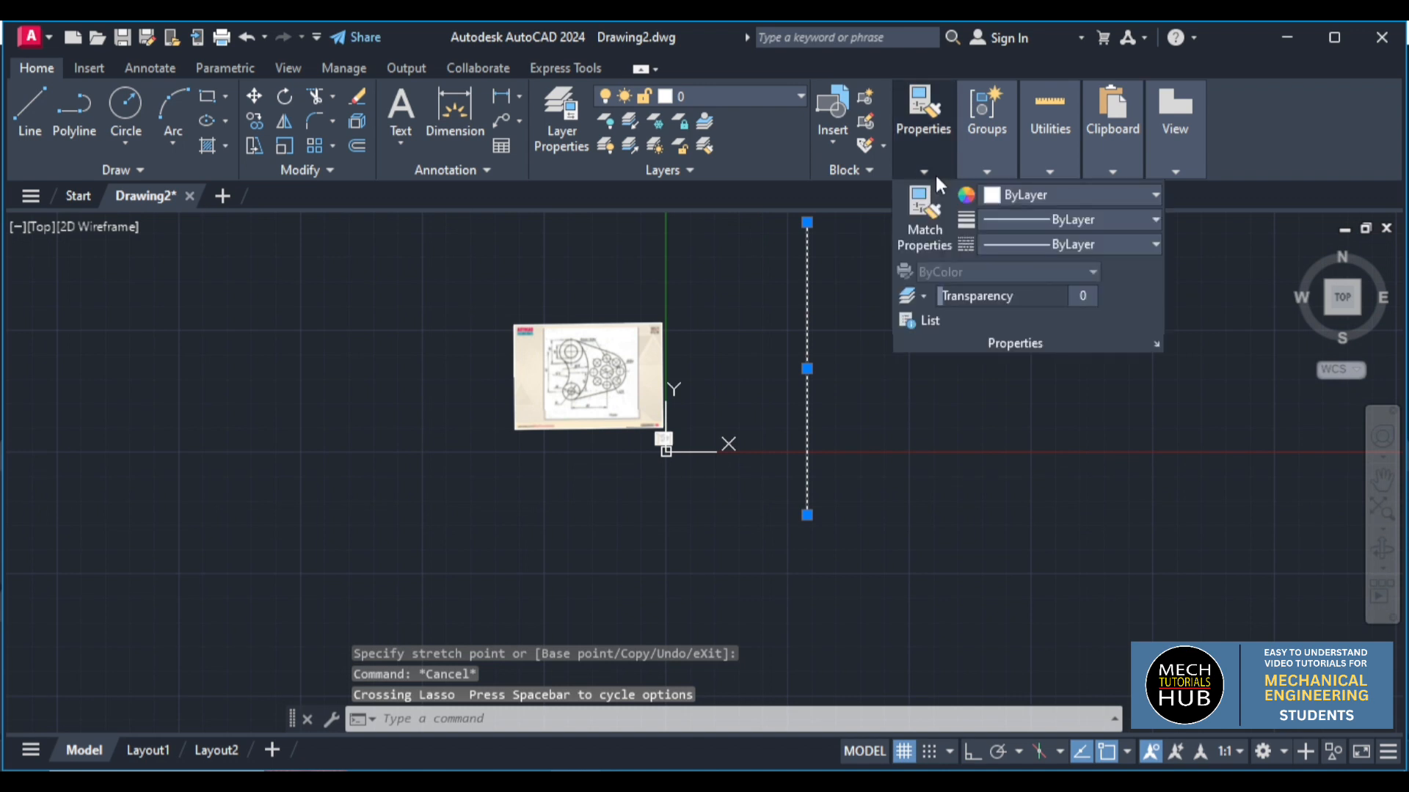
left_click(1014, 242)
left_click(1071, 339)
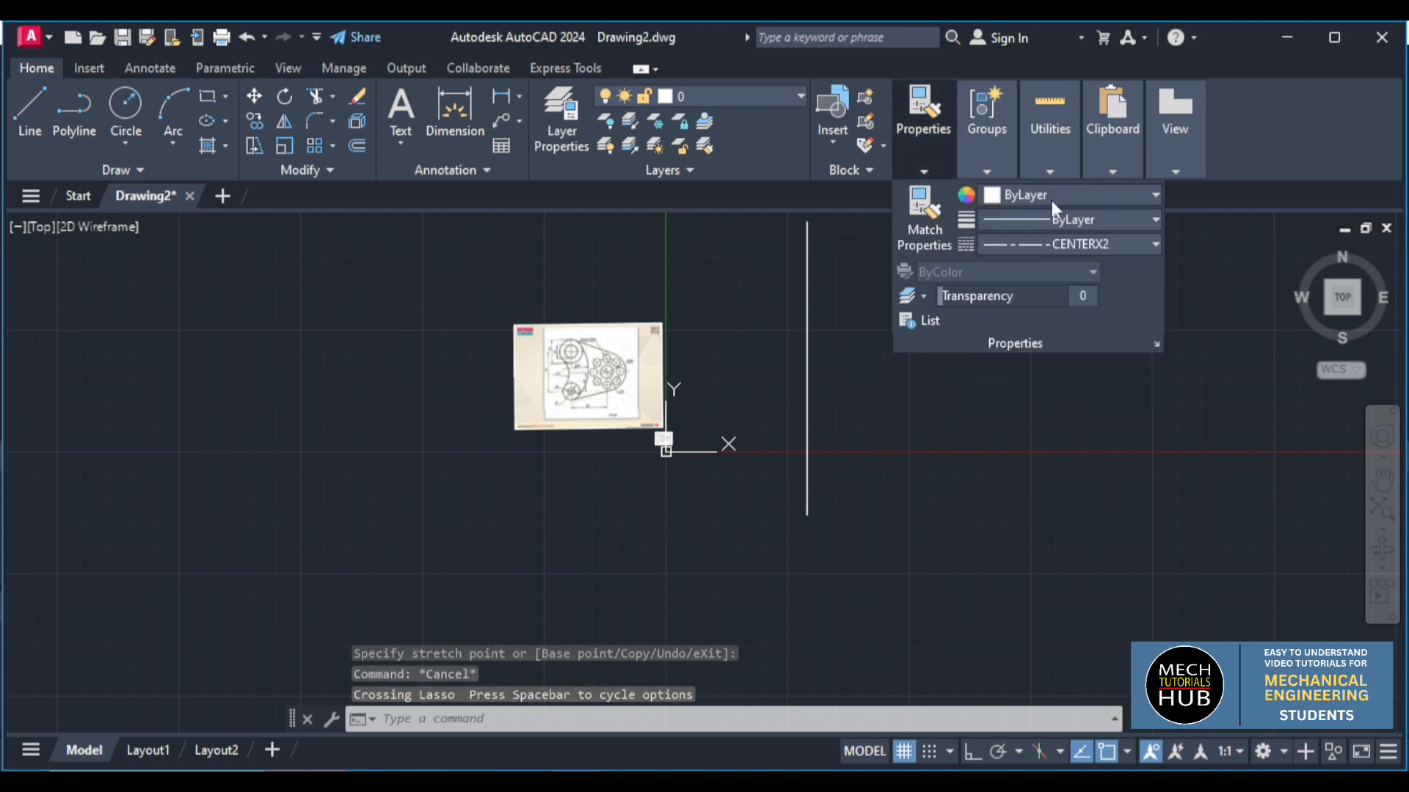
left_click(1050, 197)
left_click(1131, 396)
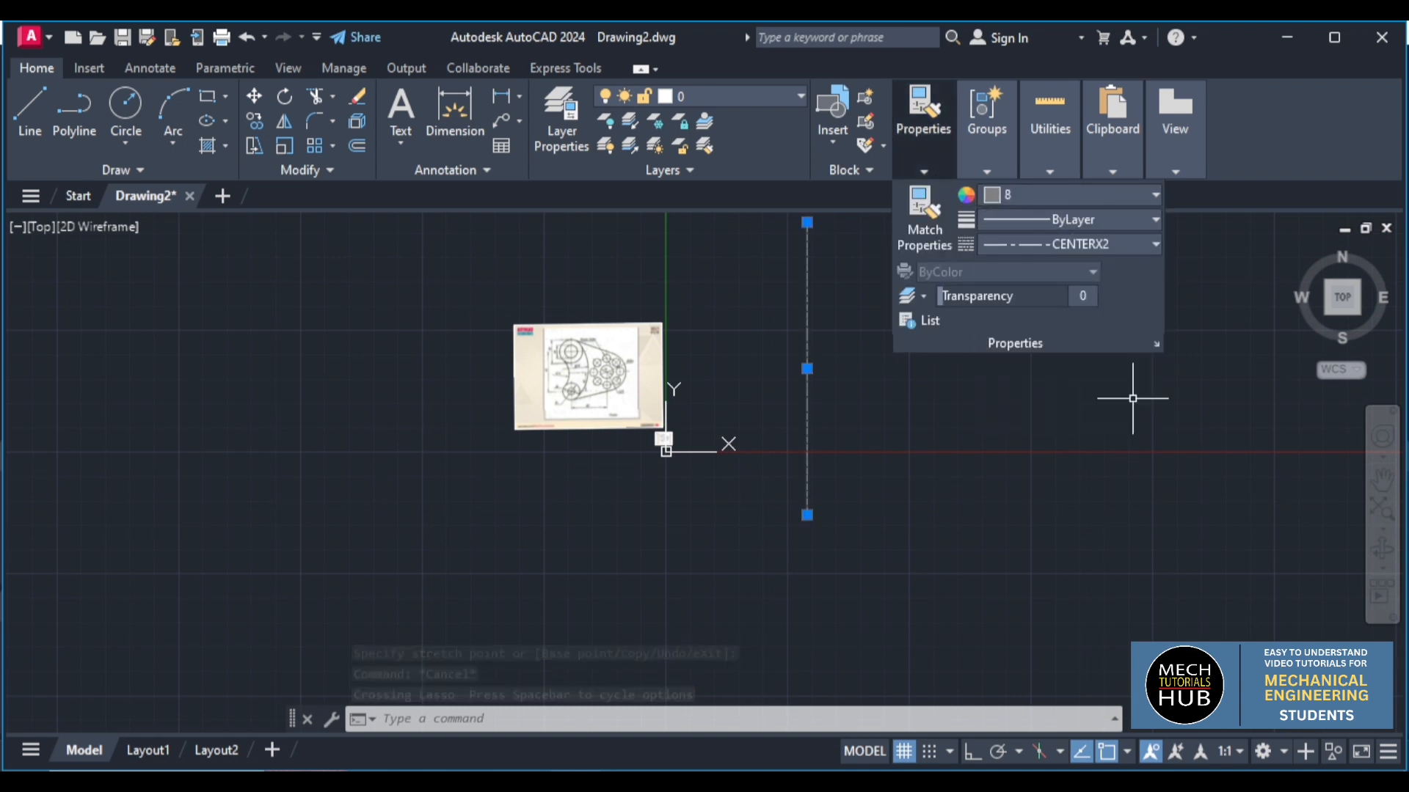
key("Escape")
scroll(793, 371, "up", 5)
scroll(793, 372, "down", 2)
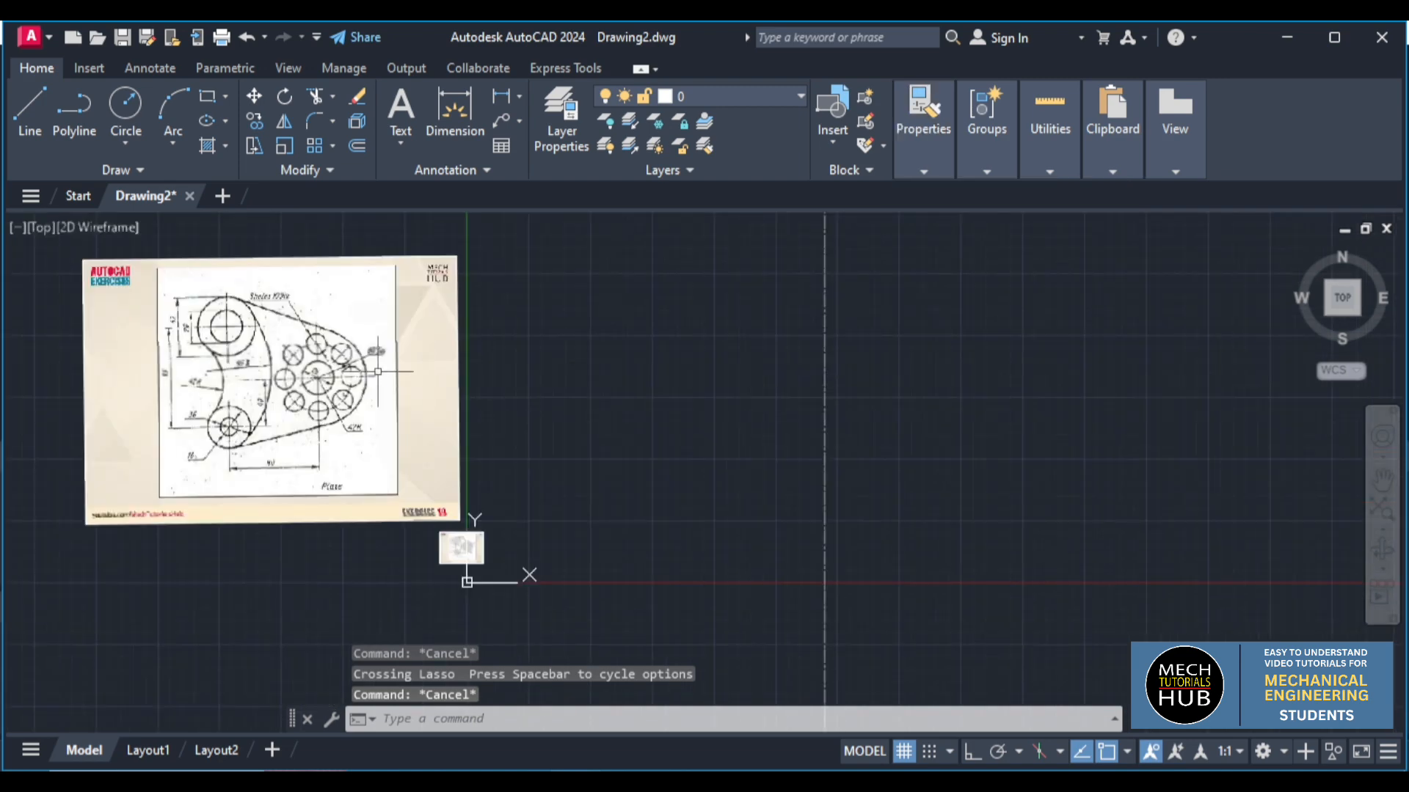
Draw a 26 mm diameter circle centred on the vertical centre line
scroll(292, 354, "up", 2)
scroll(300, 379, "up", 4)
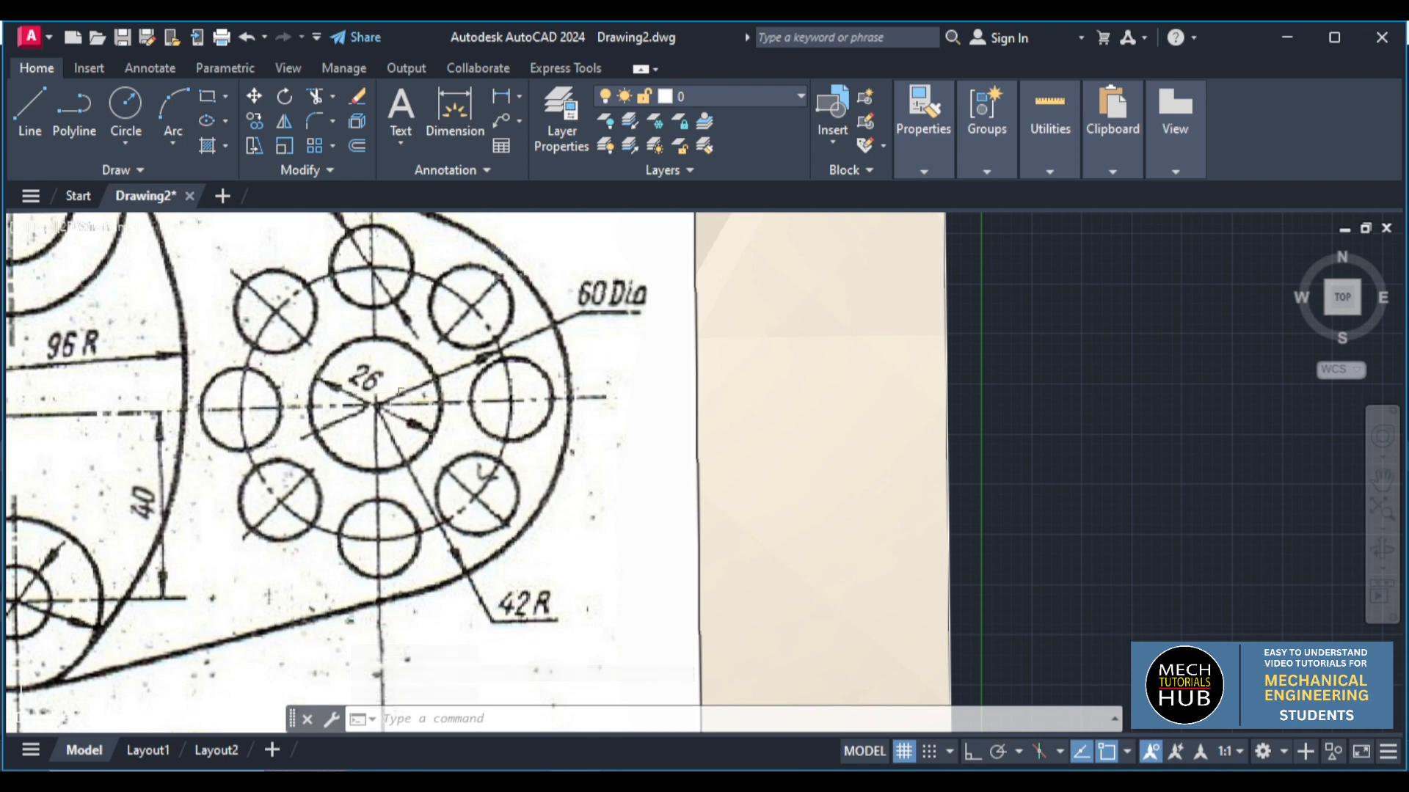
scroll(600, 425, "down", 2)
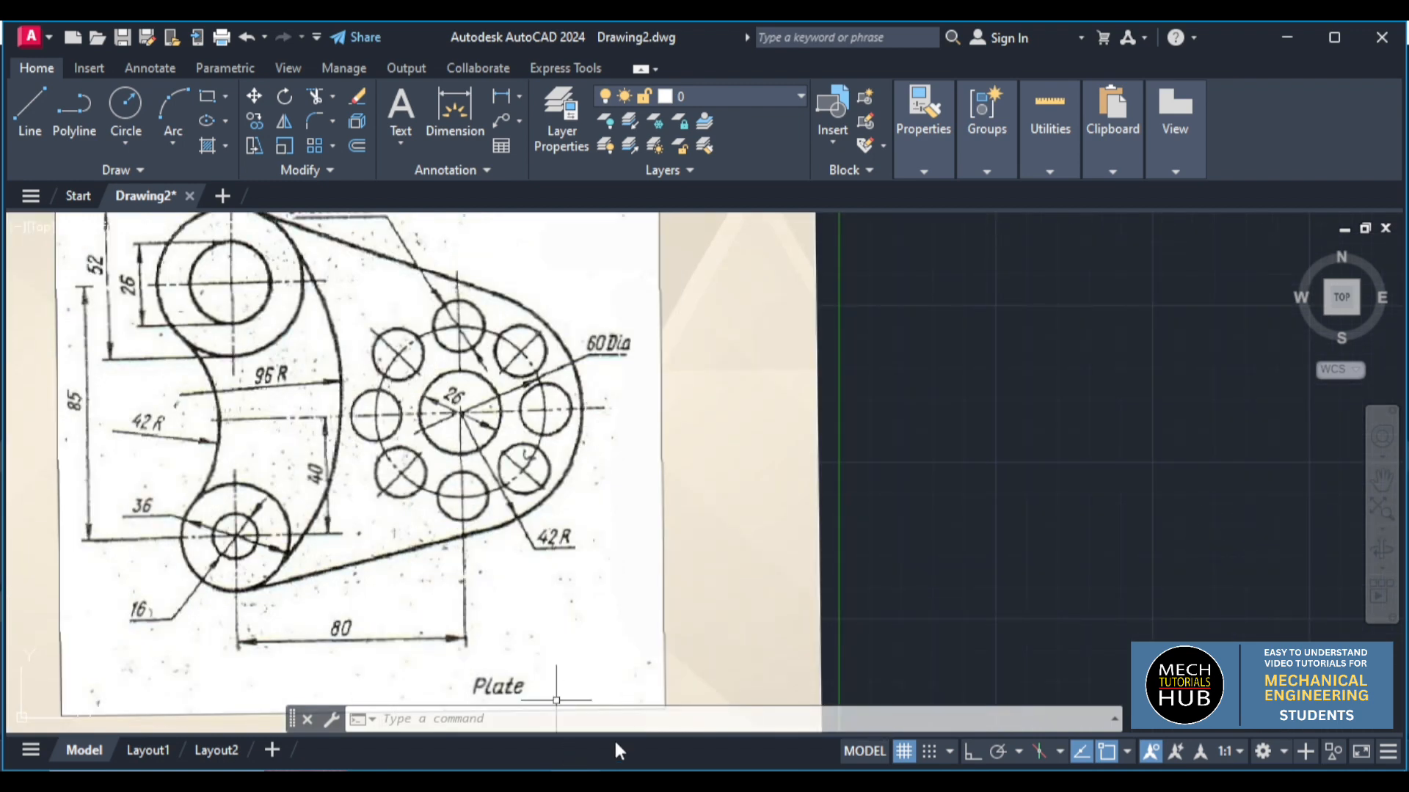
scroll(841, 515, "down", 6)
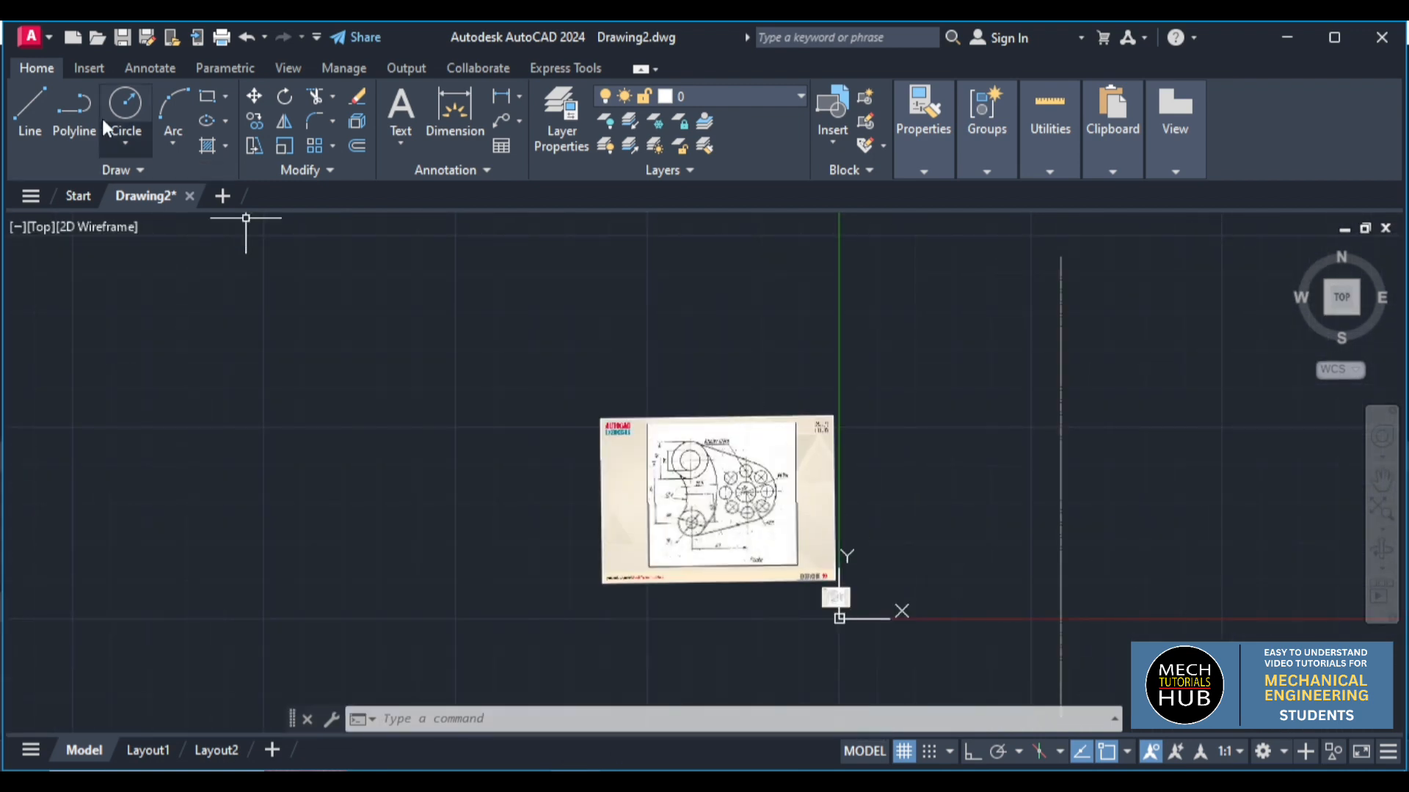
left_click(129, 145)
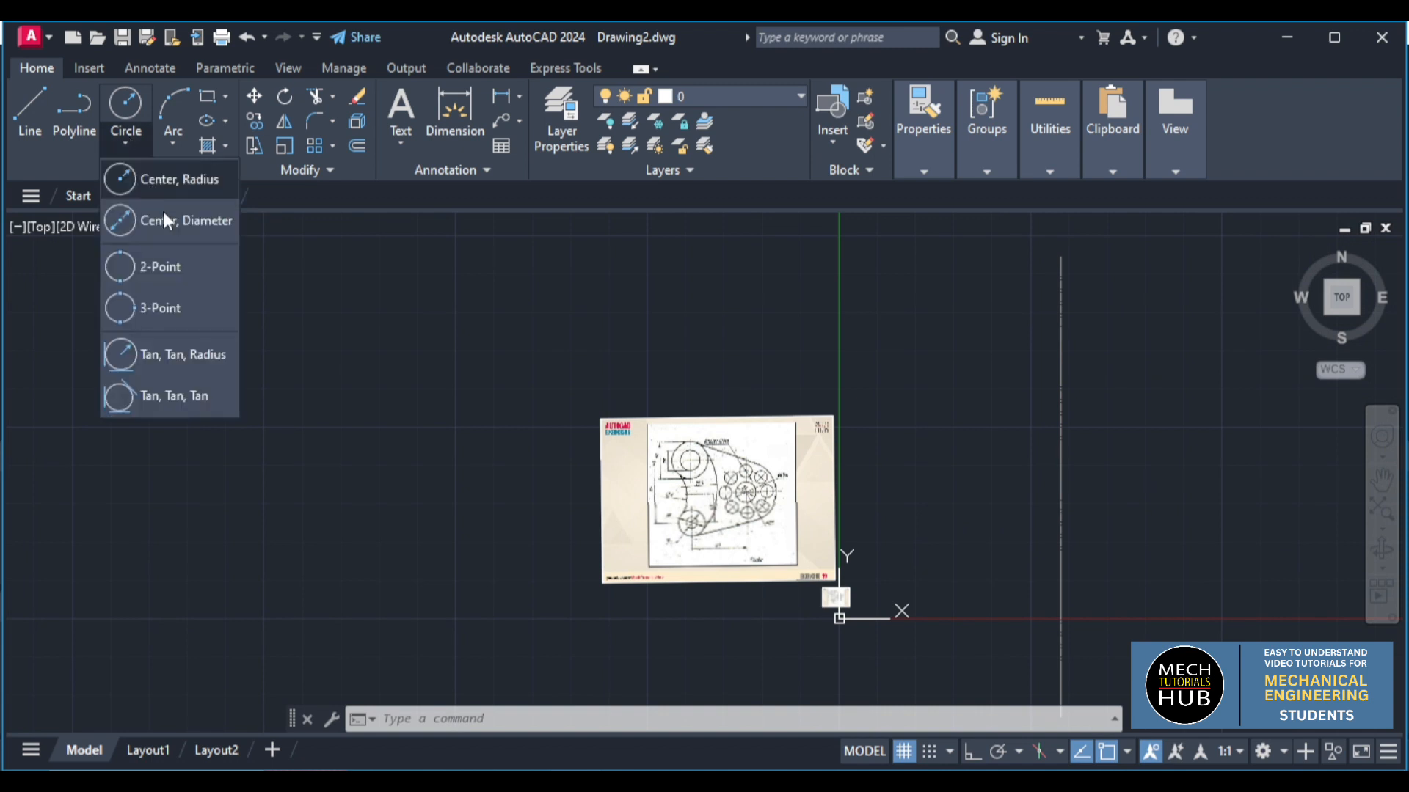
scroll(270, 269, "down", 2)
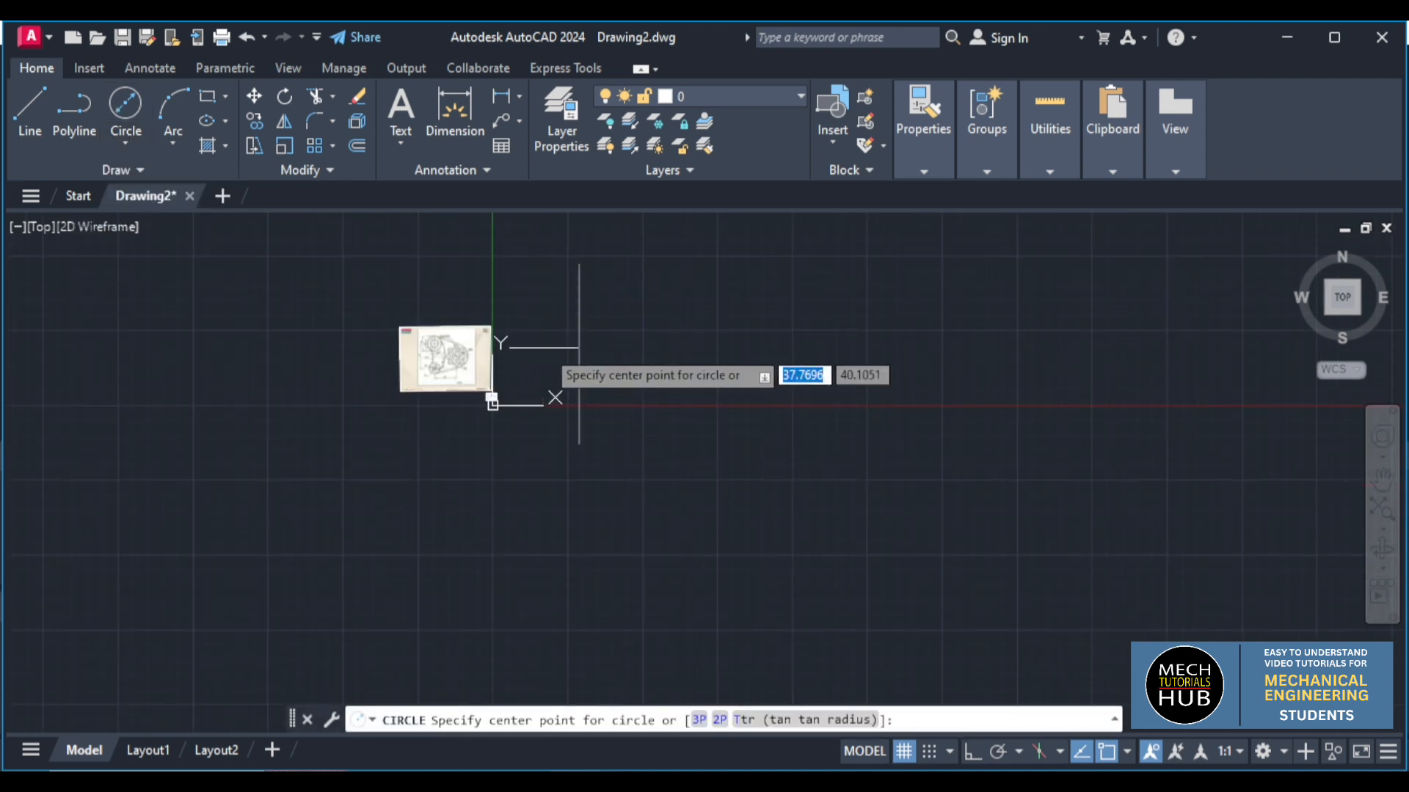
scroll(549, 345, "up", 2)
left_click(622, 381)
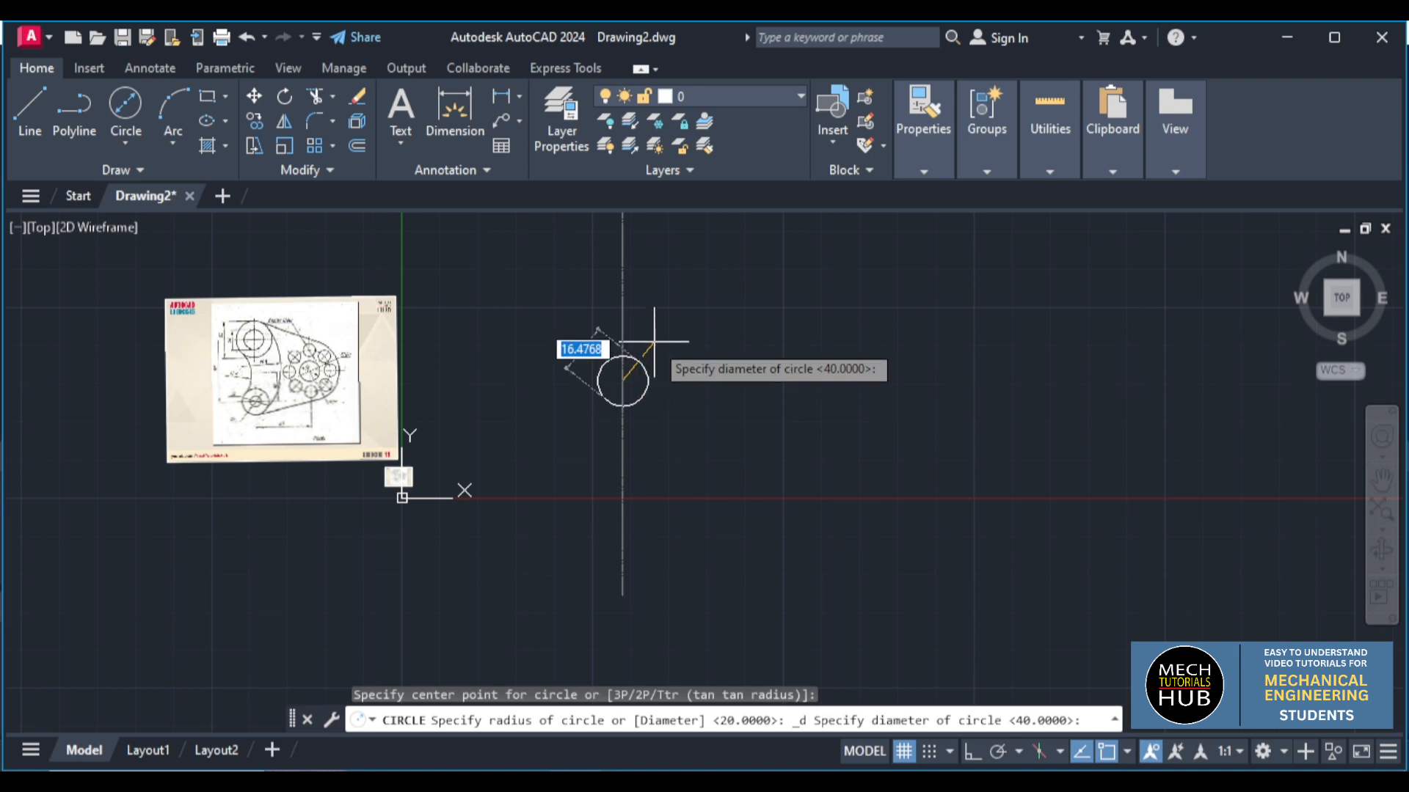
type("26")
key("Return")
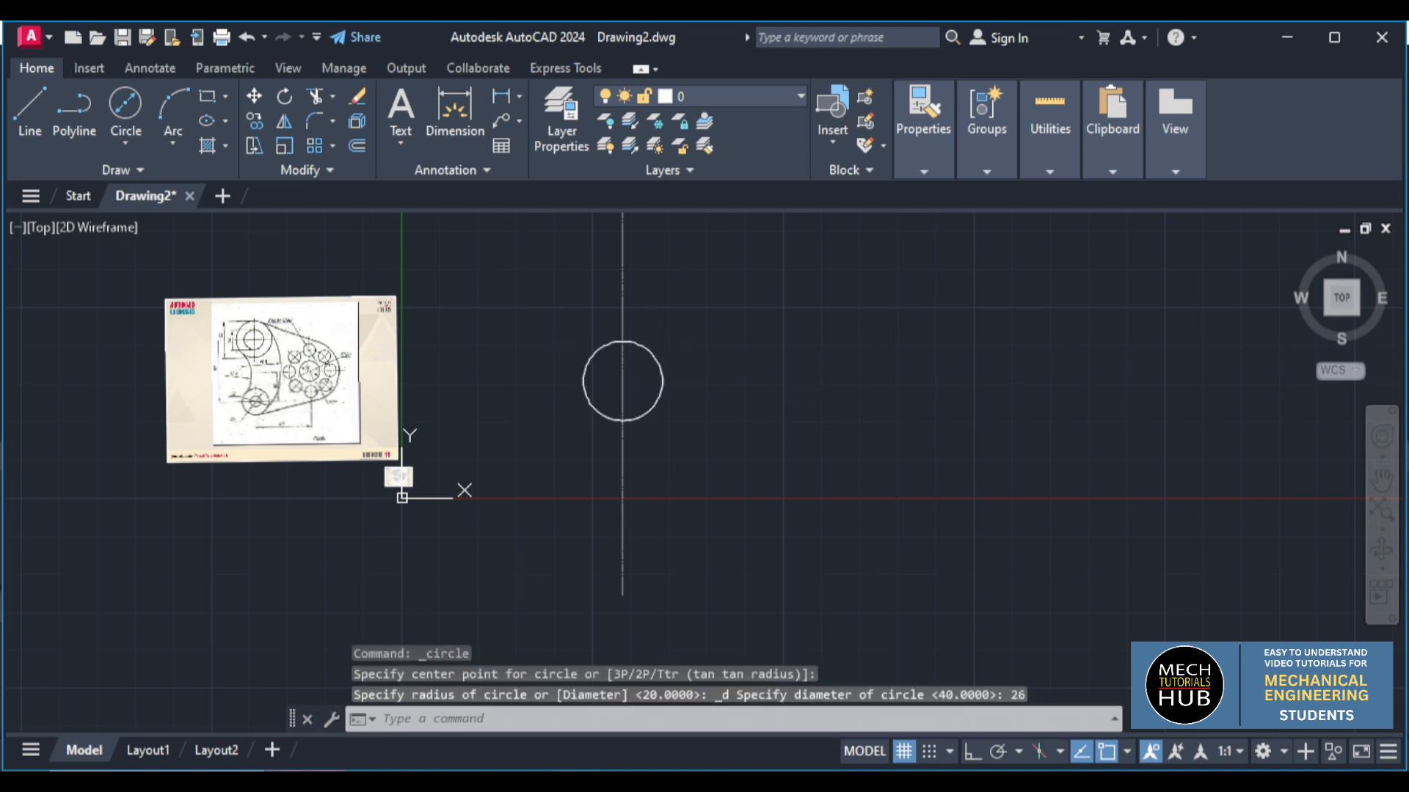
Draw a 60 mm diameter circle concentric with the 26 mm circle
left_click(126, 107)
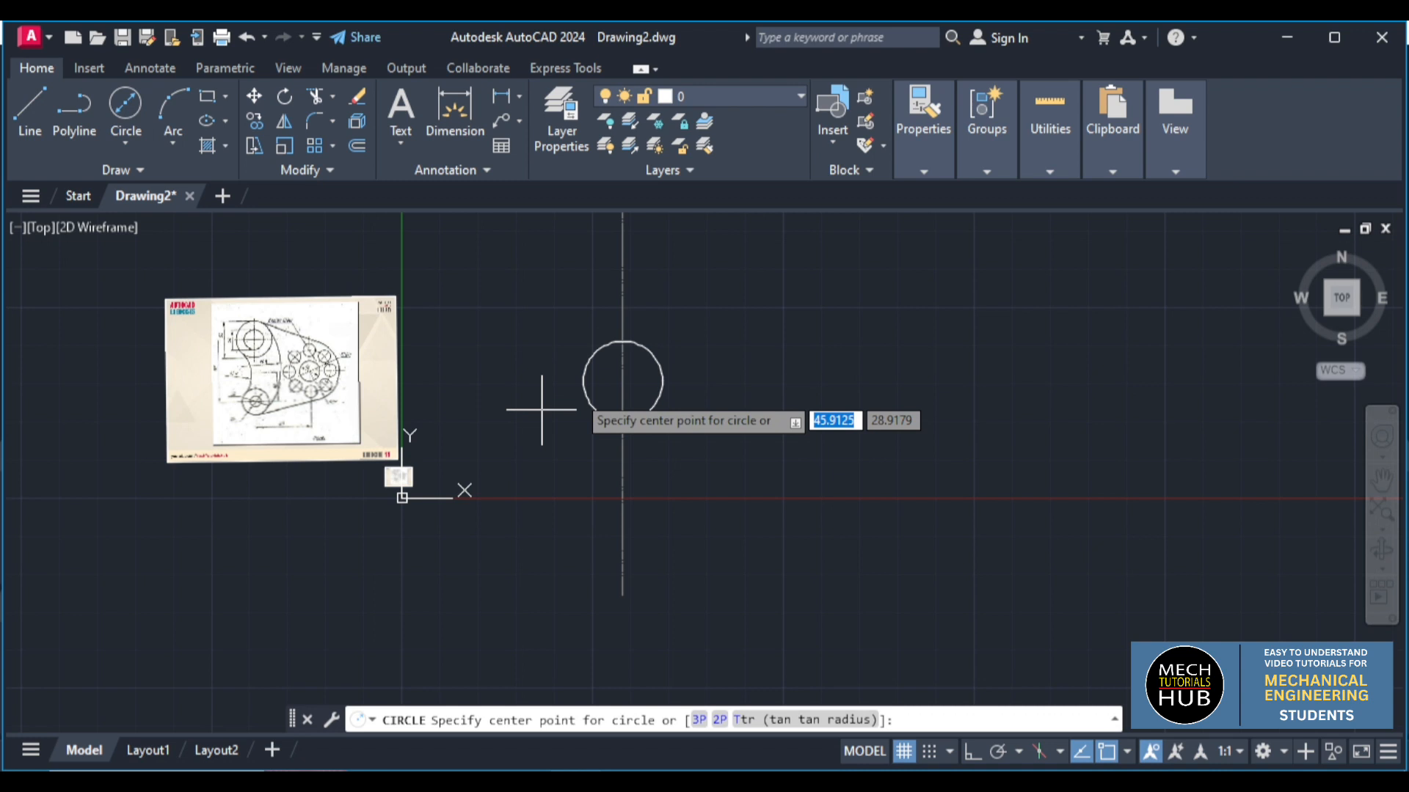
left_click(622, 381)
type("60")
key("Return")
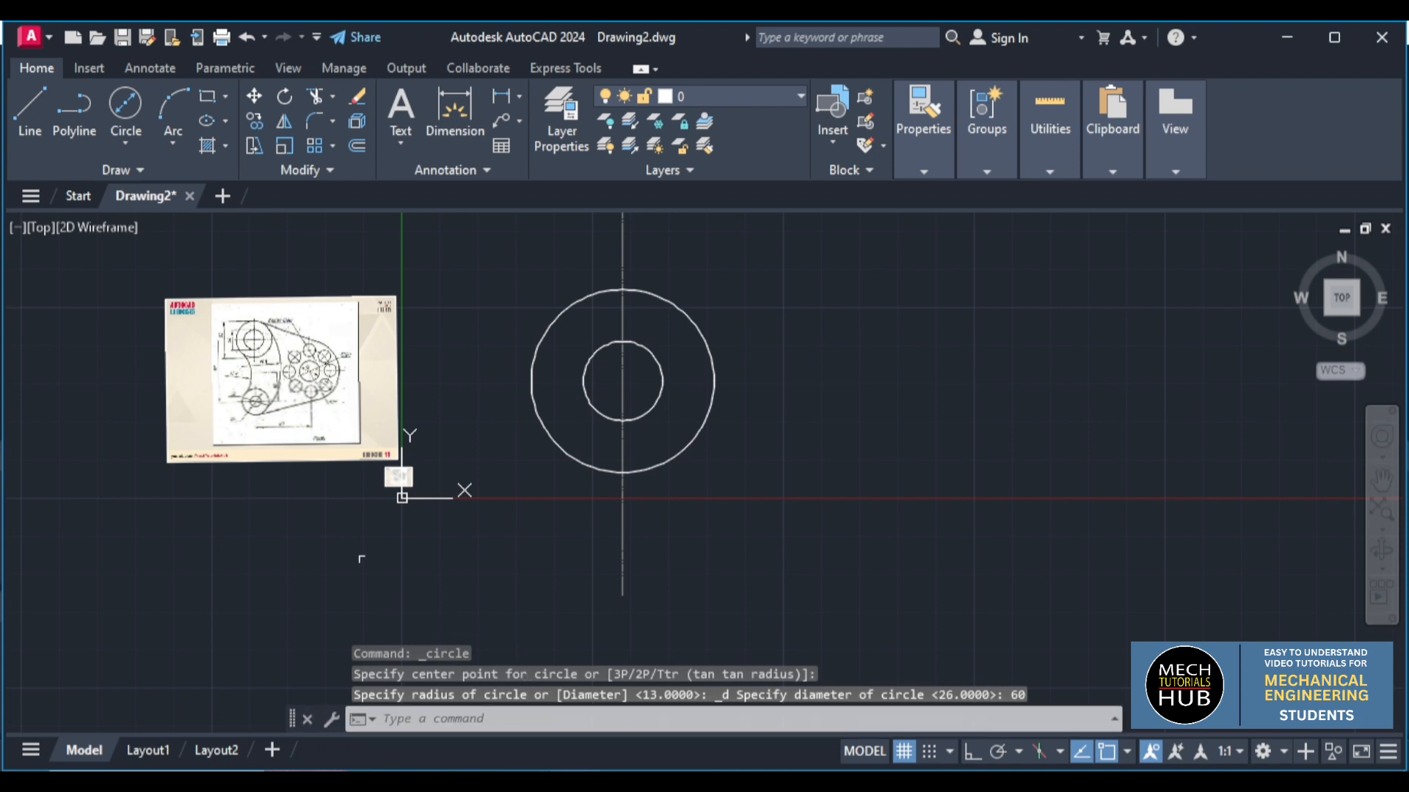
Give the 60 mm circle the dashed ACAD_ISO02 linetype and a grey index color so it serves as the pitch circle
scroll(239, 336, "up", 5)
scroll(620, 462, "down", 2)
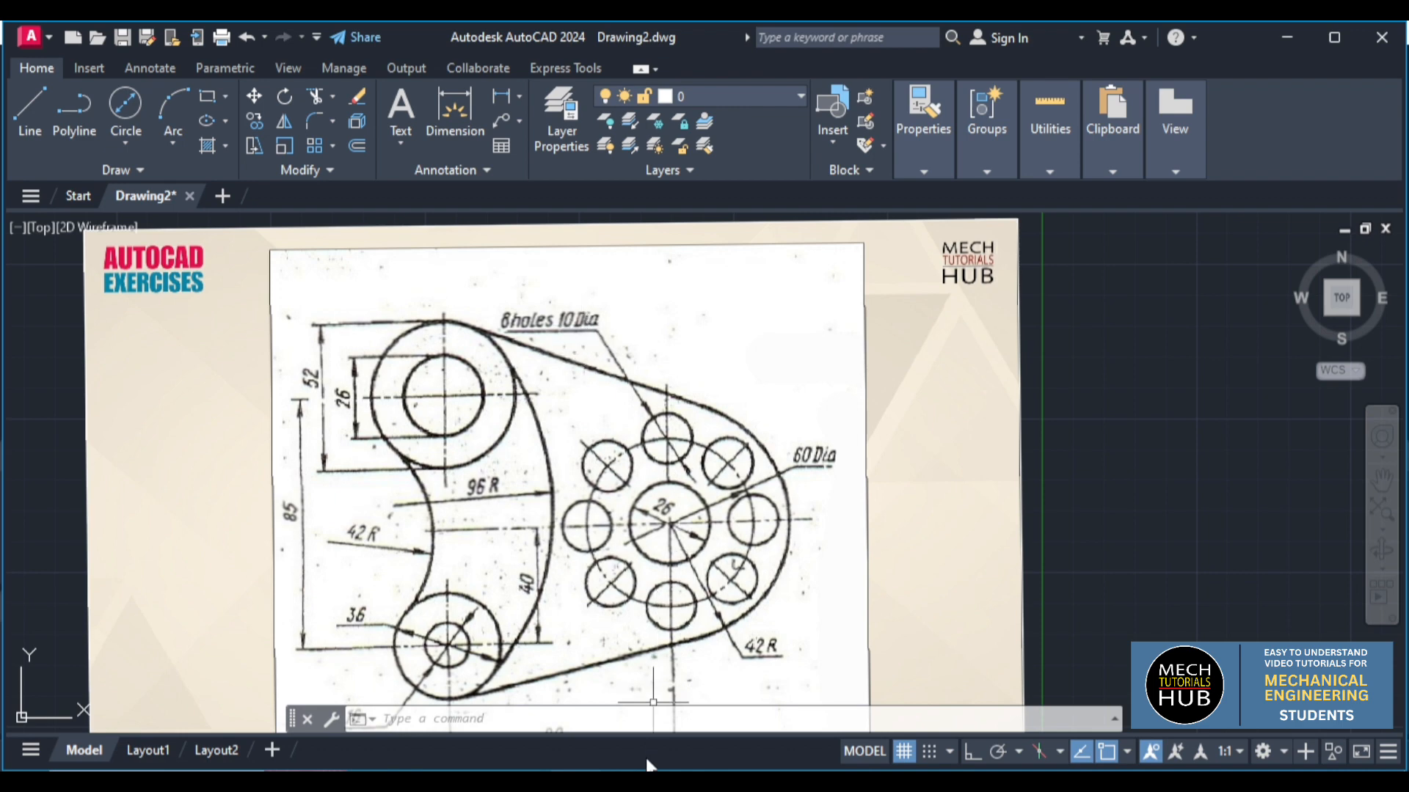
left_click(627, 787)
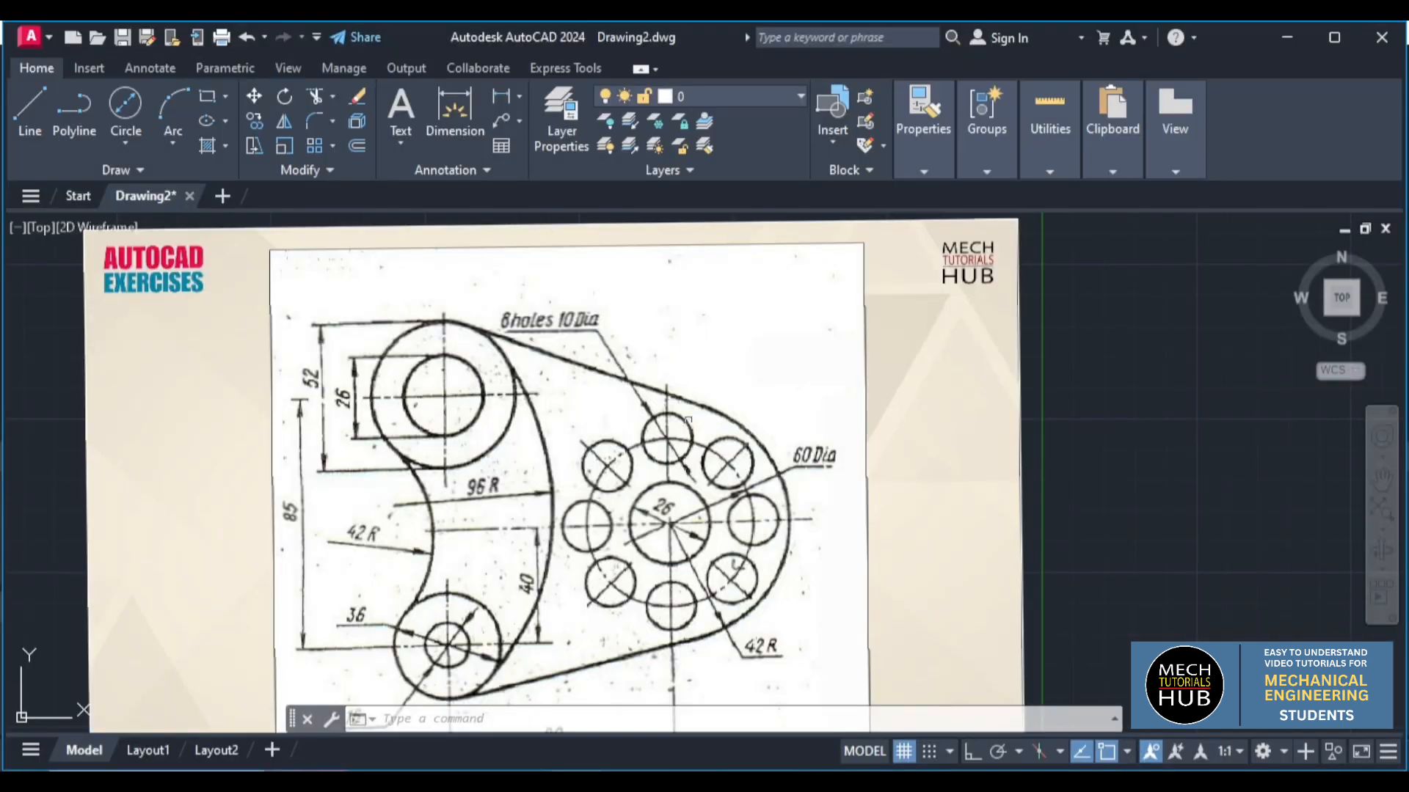
scroll(653, 429, "down", 8)
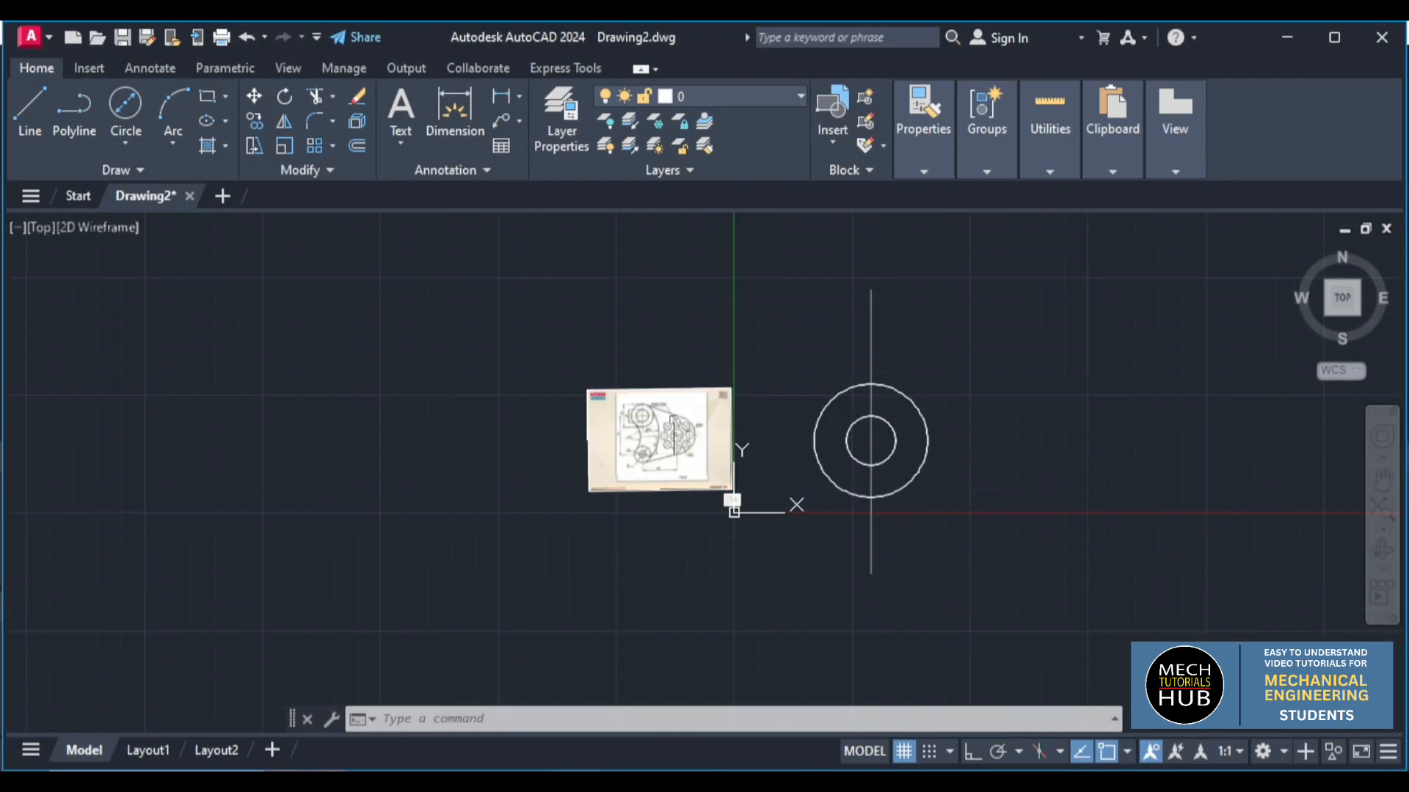
scroll(914, 399, "up", 4)
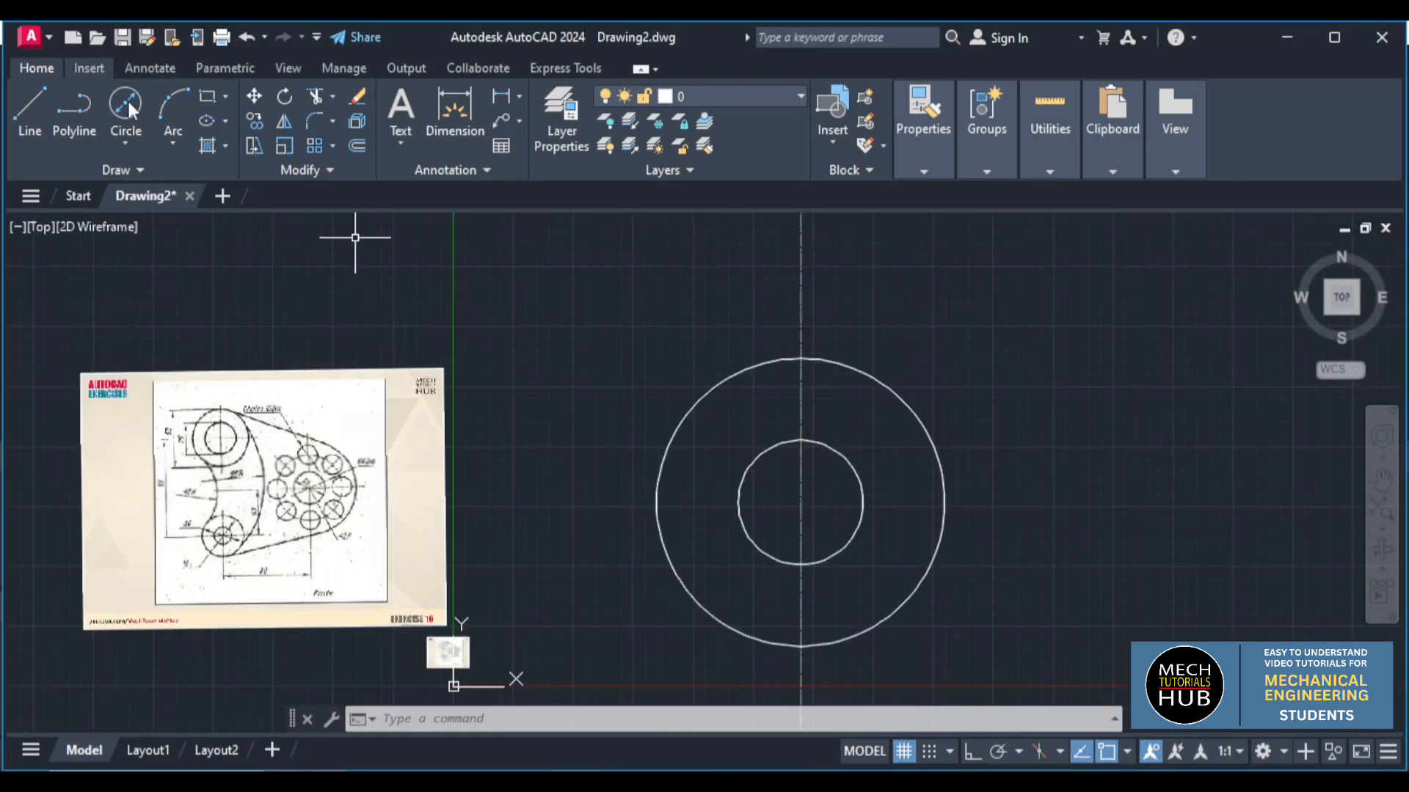
left_click(935, 439)
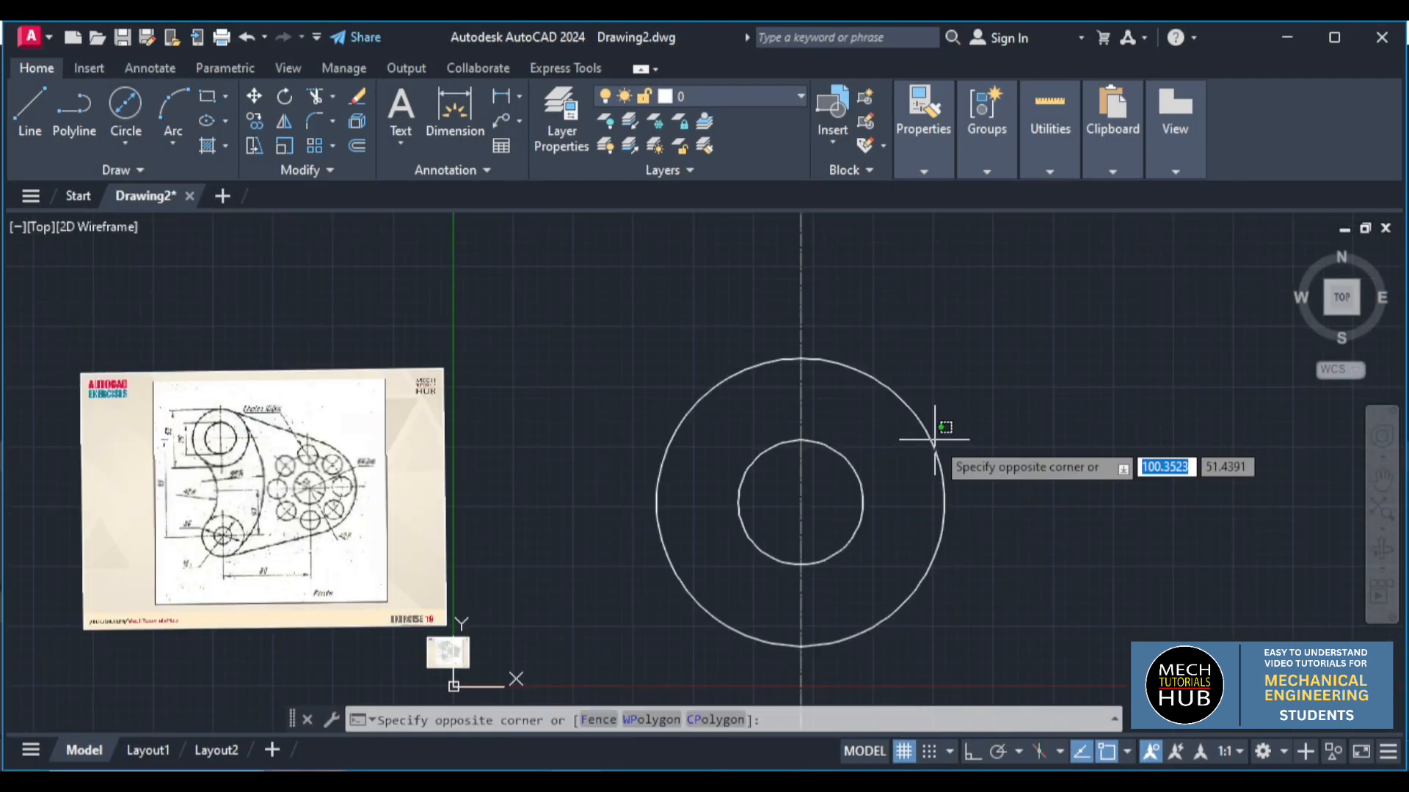
left_click(930, 433)
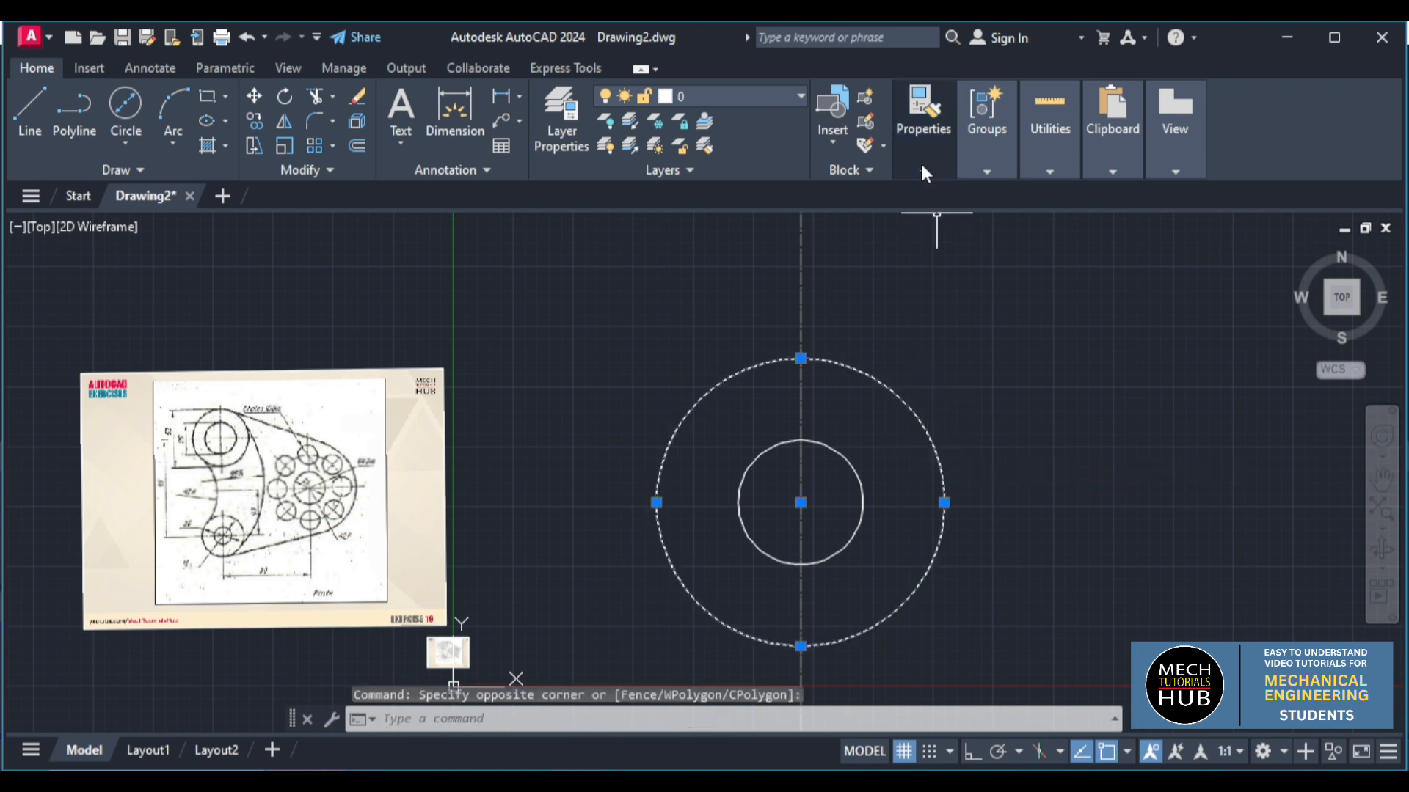
mouse_move(920, 160)
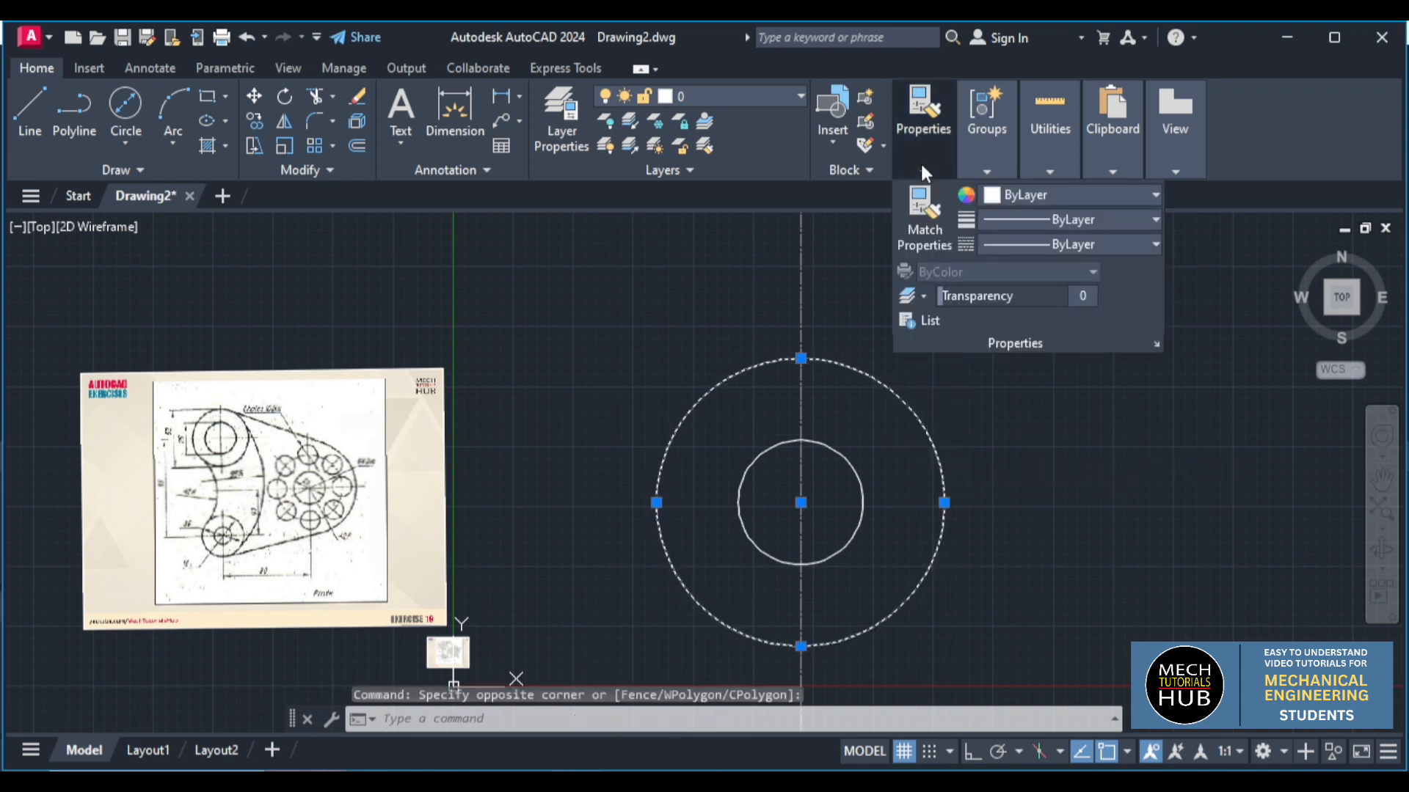
left_click(1020, 242)
left_click(1060, 312)
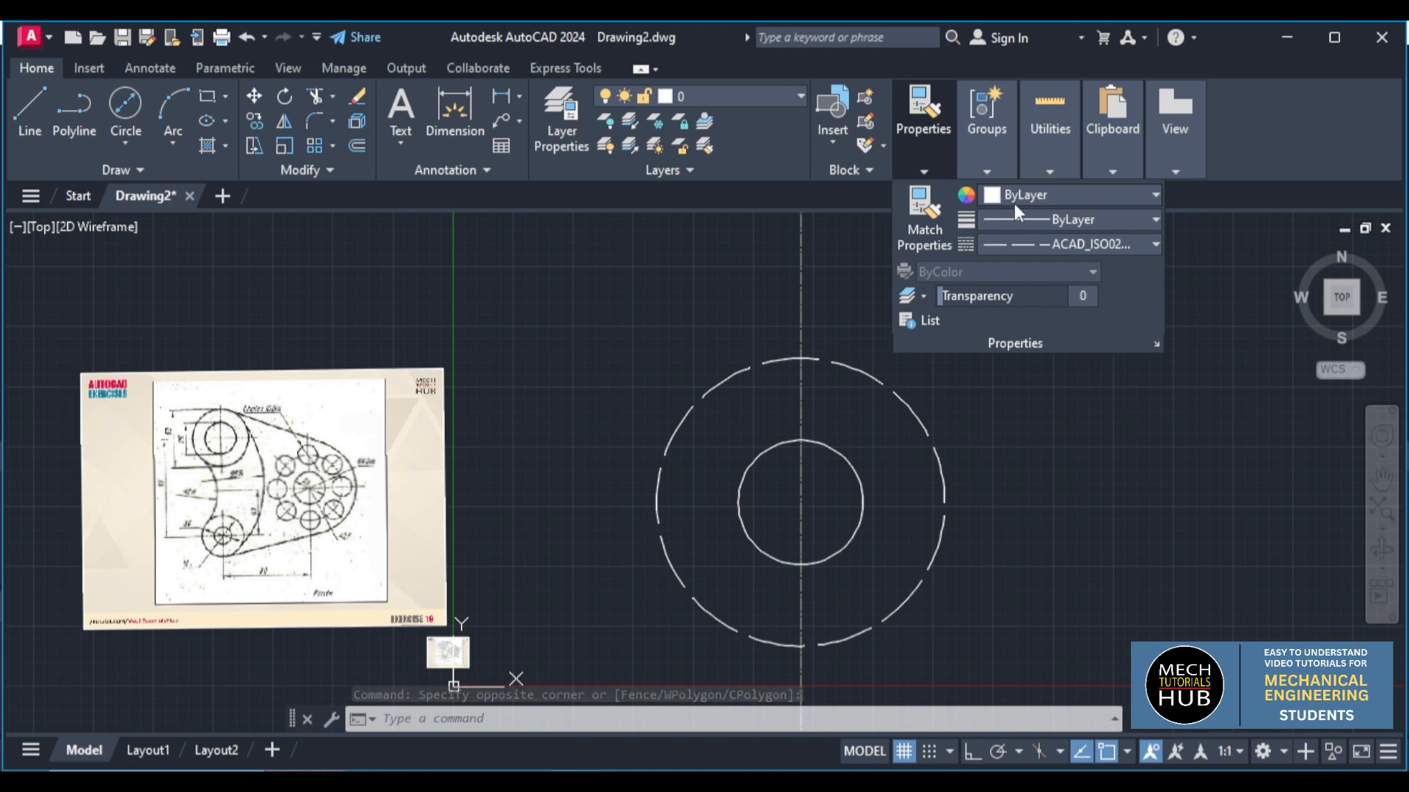
left_click(1015, 195)
left_click(1077, 192)
left_click(1077, 192)
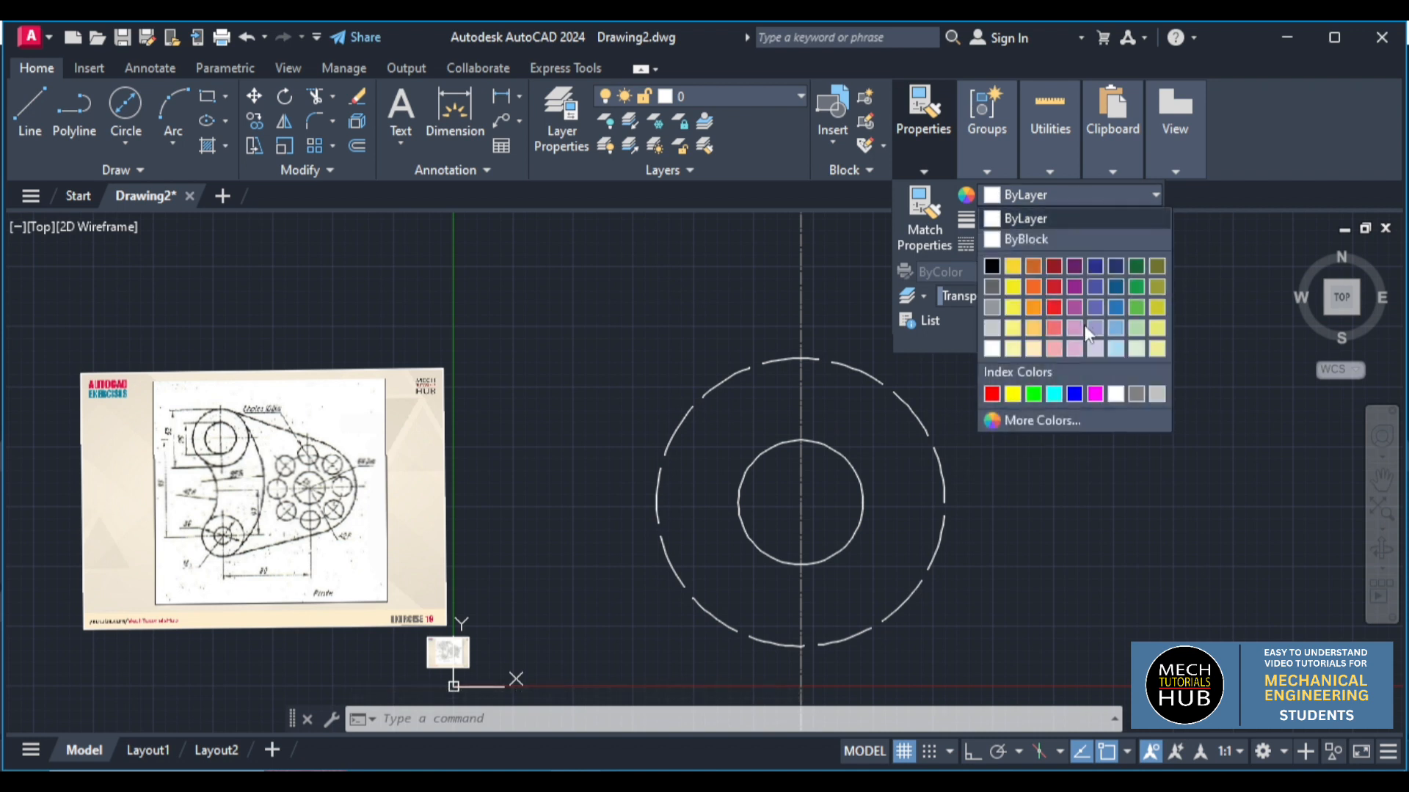
left_click(1114, 392)
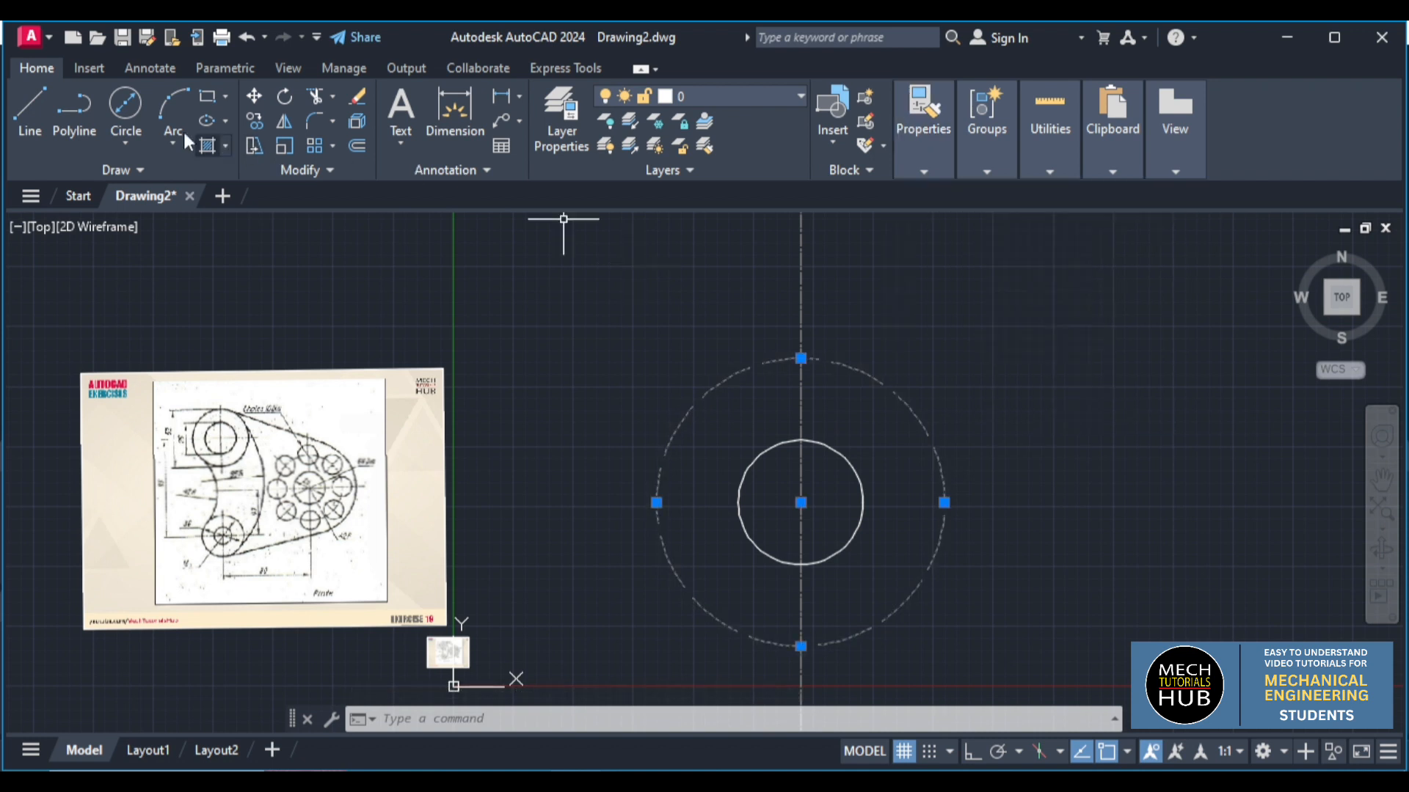
Draw a circle of radius 5 mm centred where the dashed 60 mm circle crosses the vertical centre line at the top
left_click(130, 133)
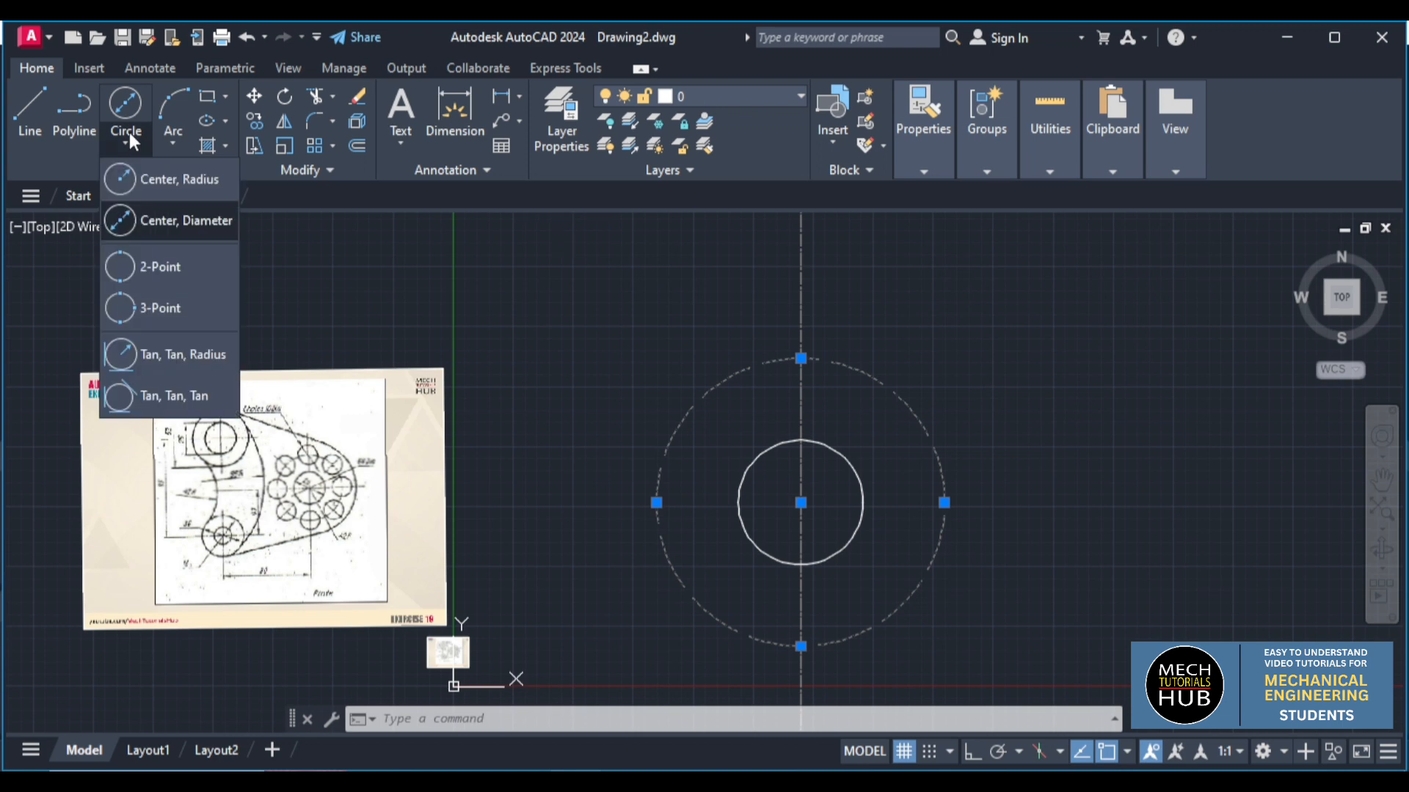
left_click(155, 181)
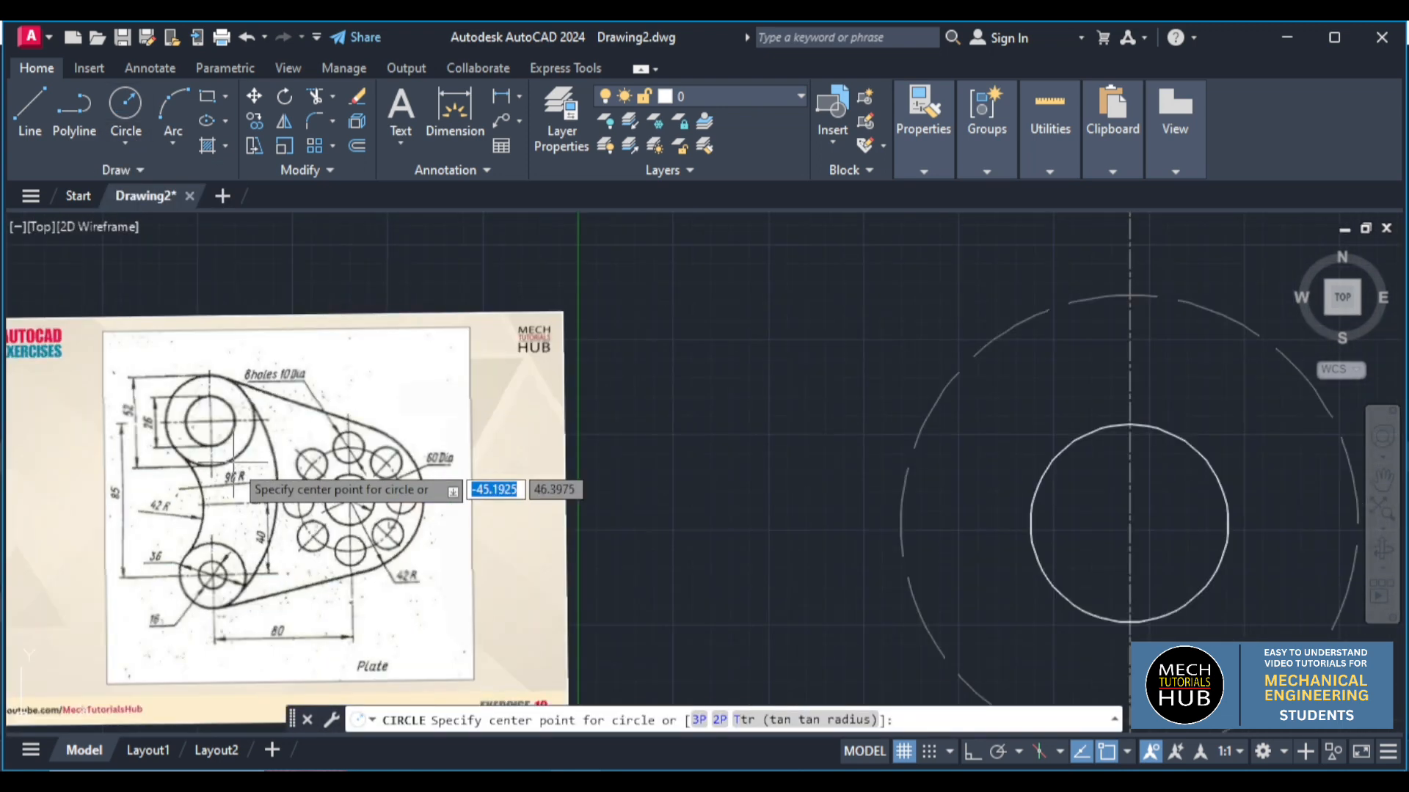
scroll(748, 400, "up", 2)
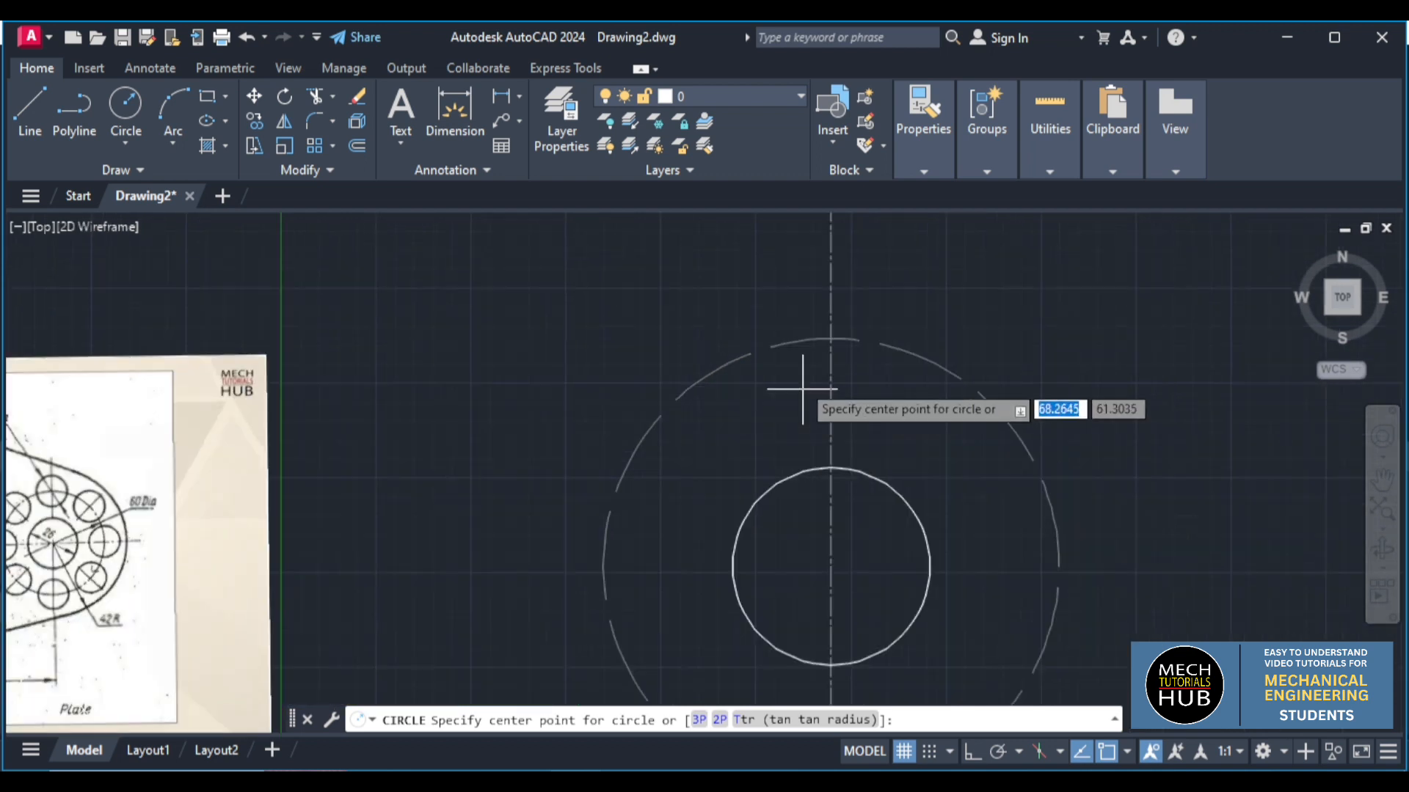
left_click(830, 339)
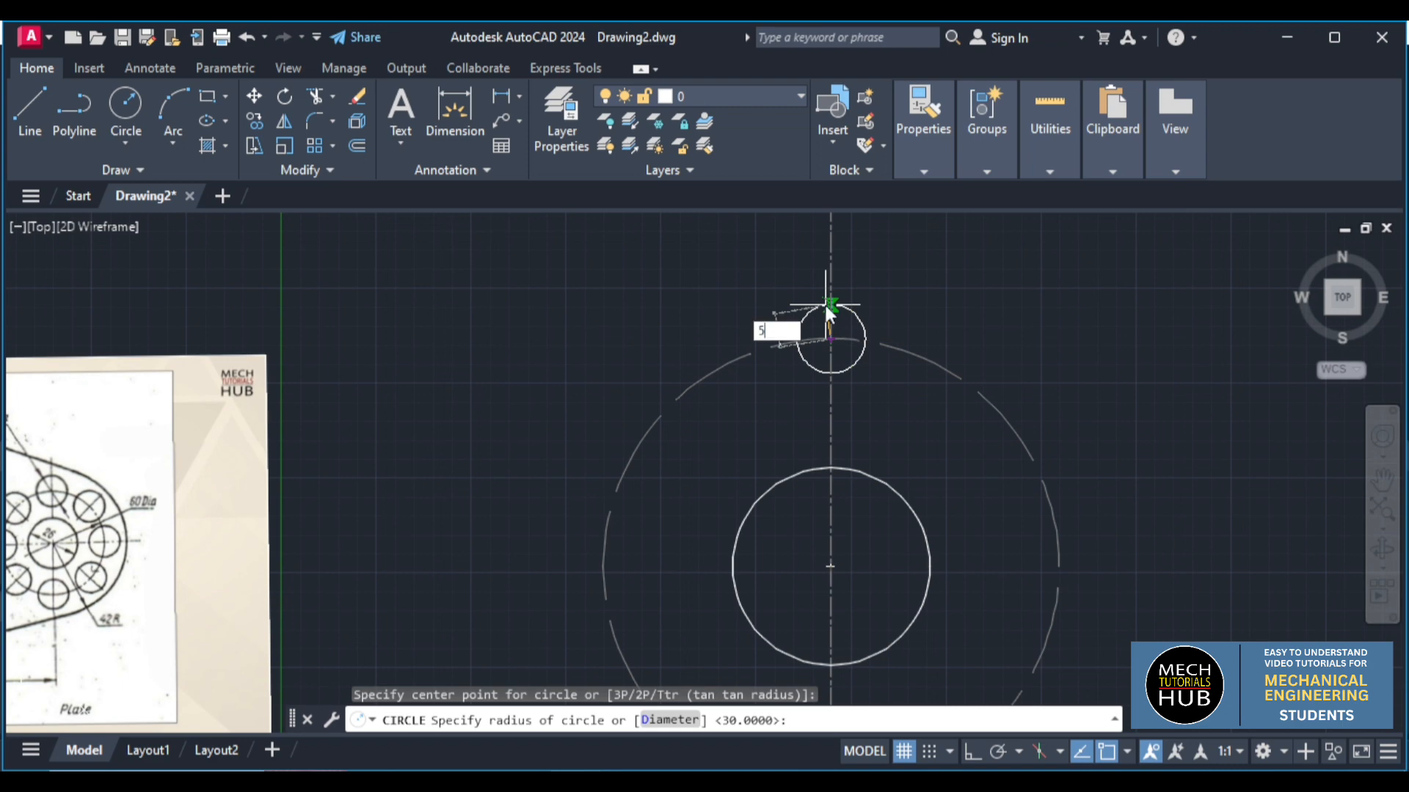
type("5")
key("Return")
scroll(890, 341, "down", 2)
scroll(887, 346, "down", 1)
scroll(895, 373, "up", 1)
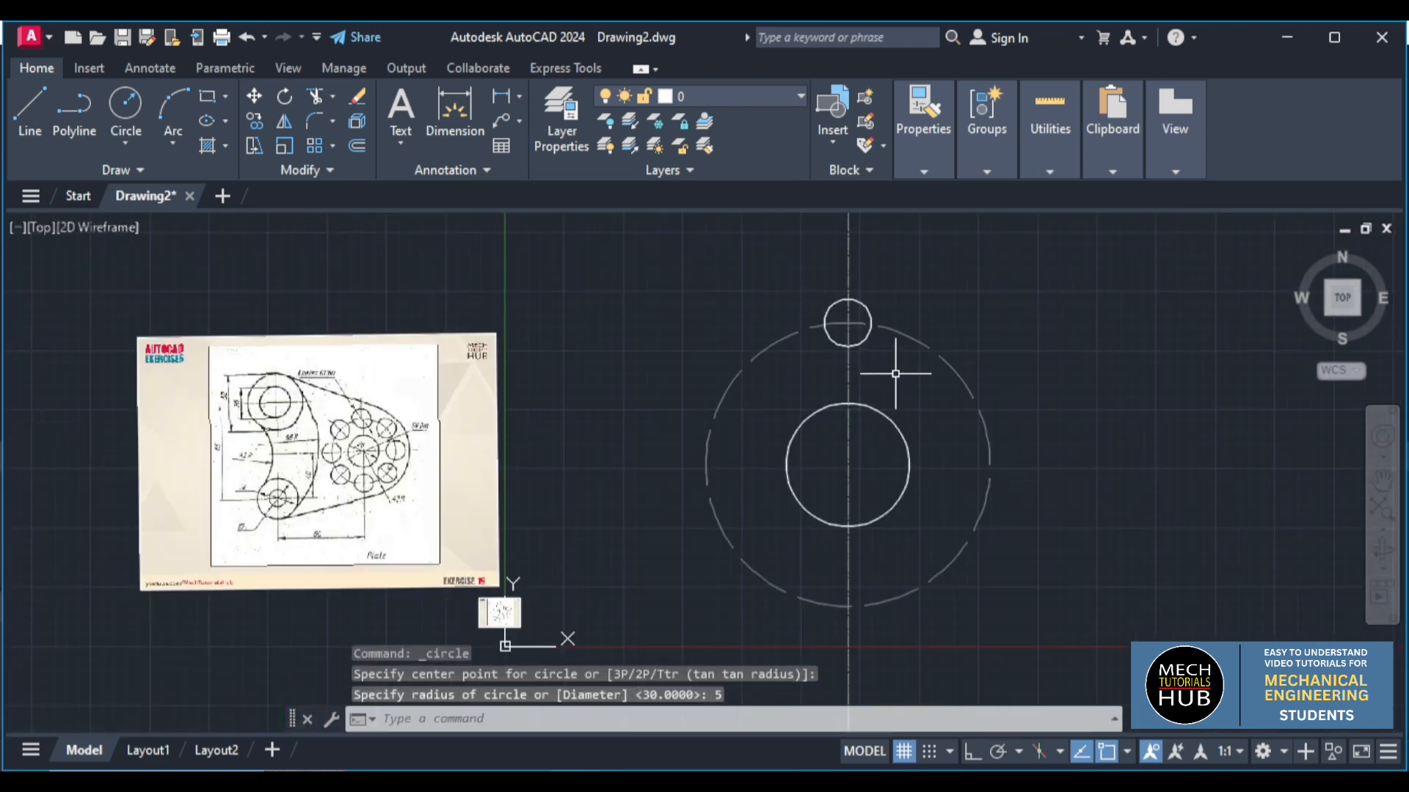
Create a polar array of the 5 mm radius circle about the centre of the 26 mm circle
type("ar")
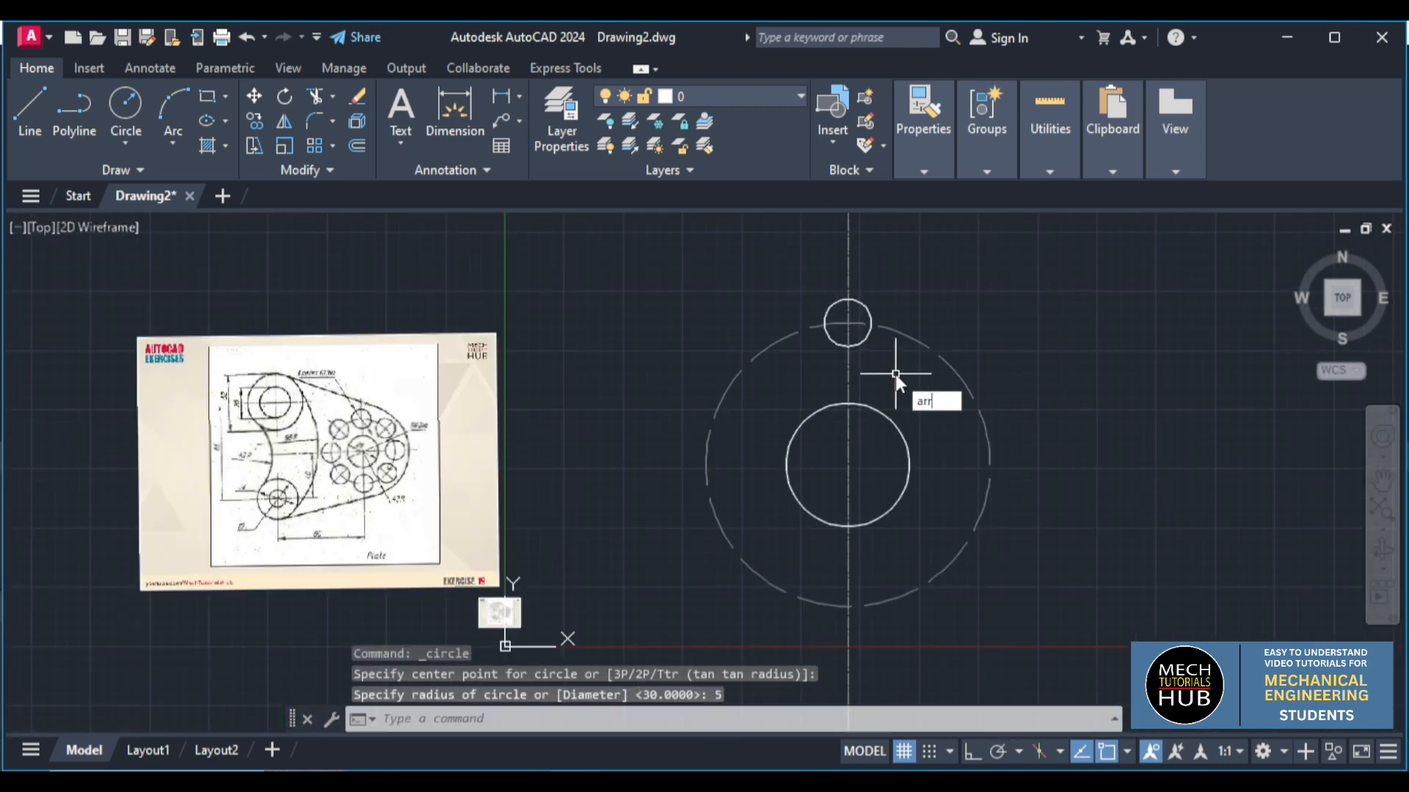
type("r")
left_click(949, 435)
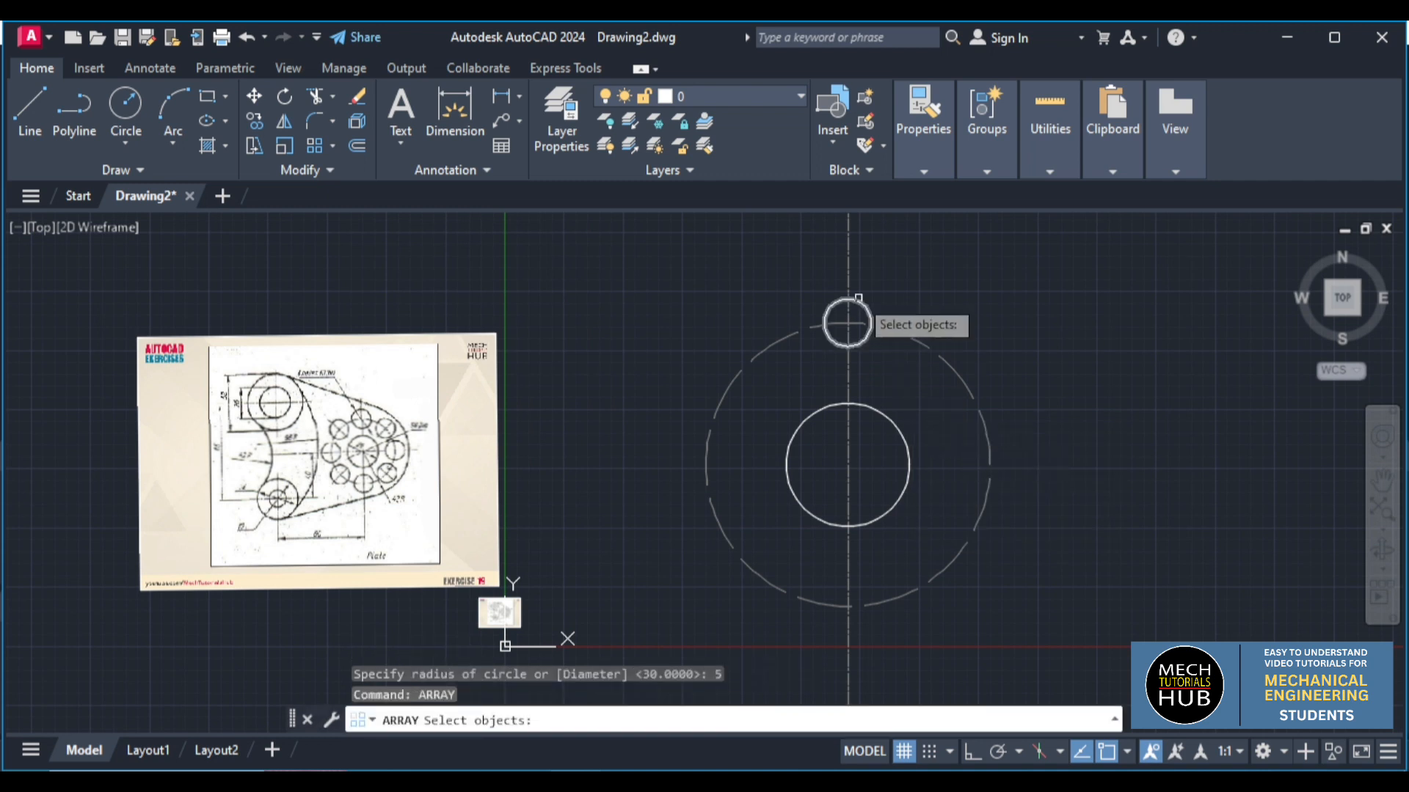
left_click(858, 299)
key("Return")
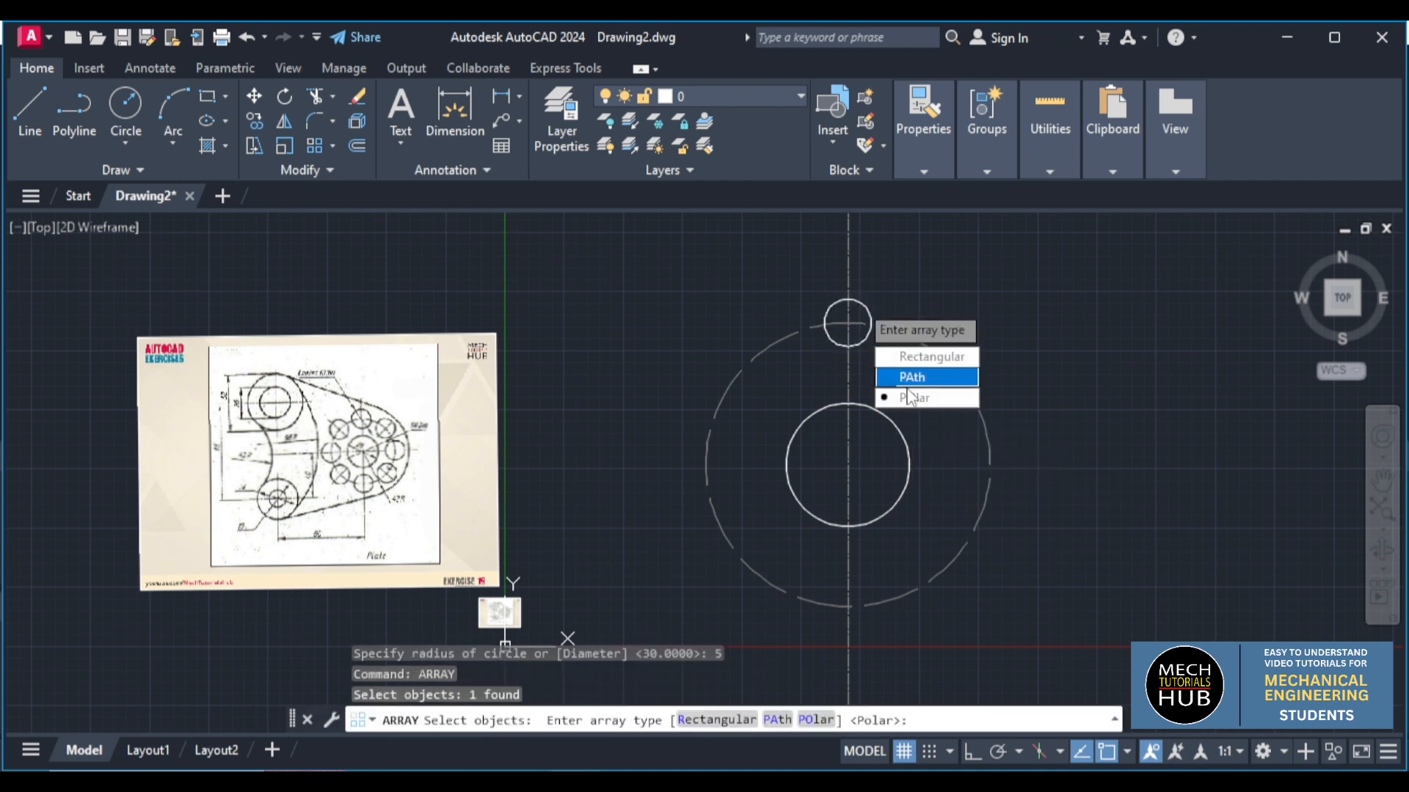
left_click(911, 399)
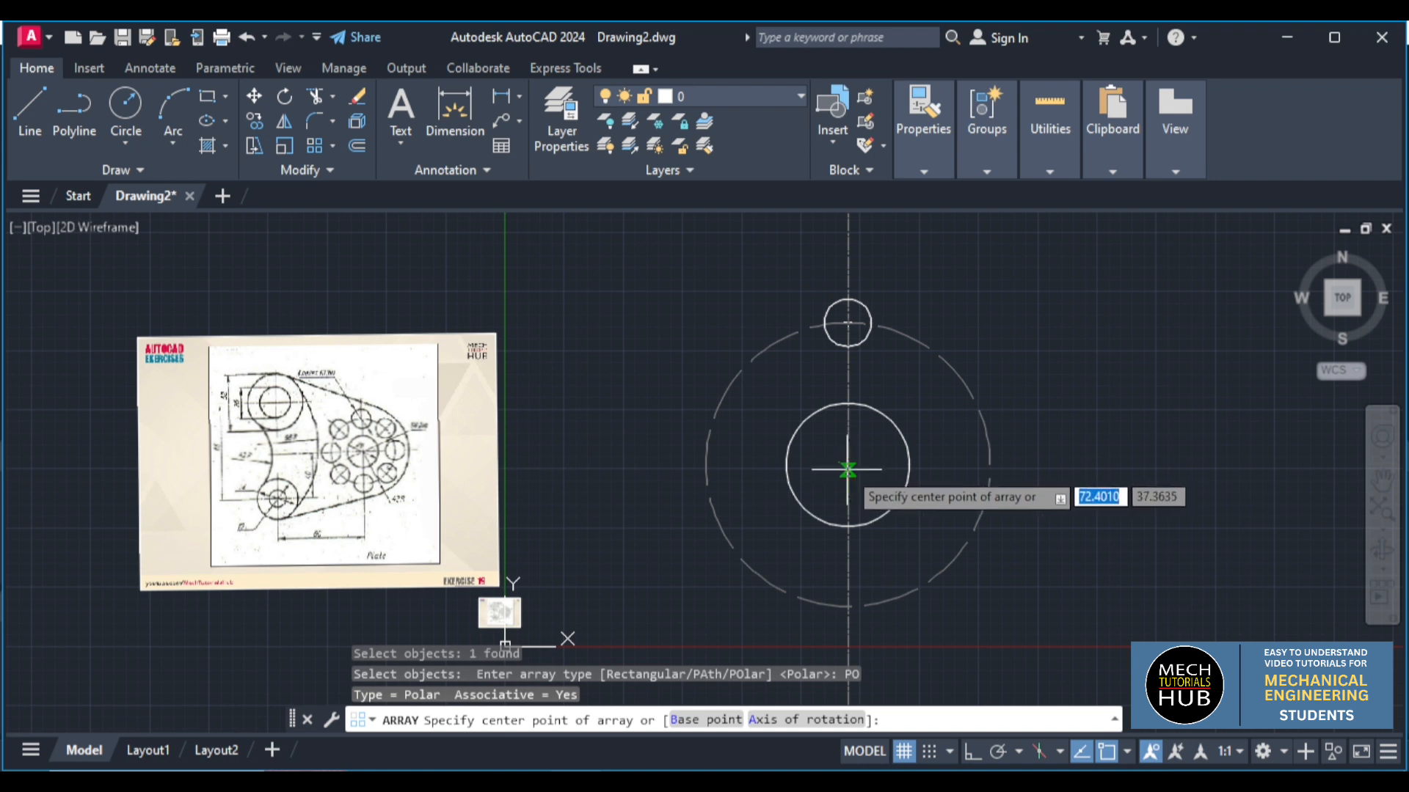
scroll(851, 470, "up", 5)
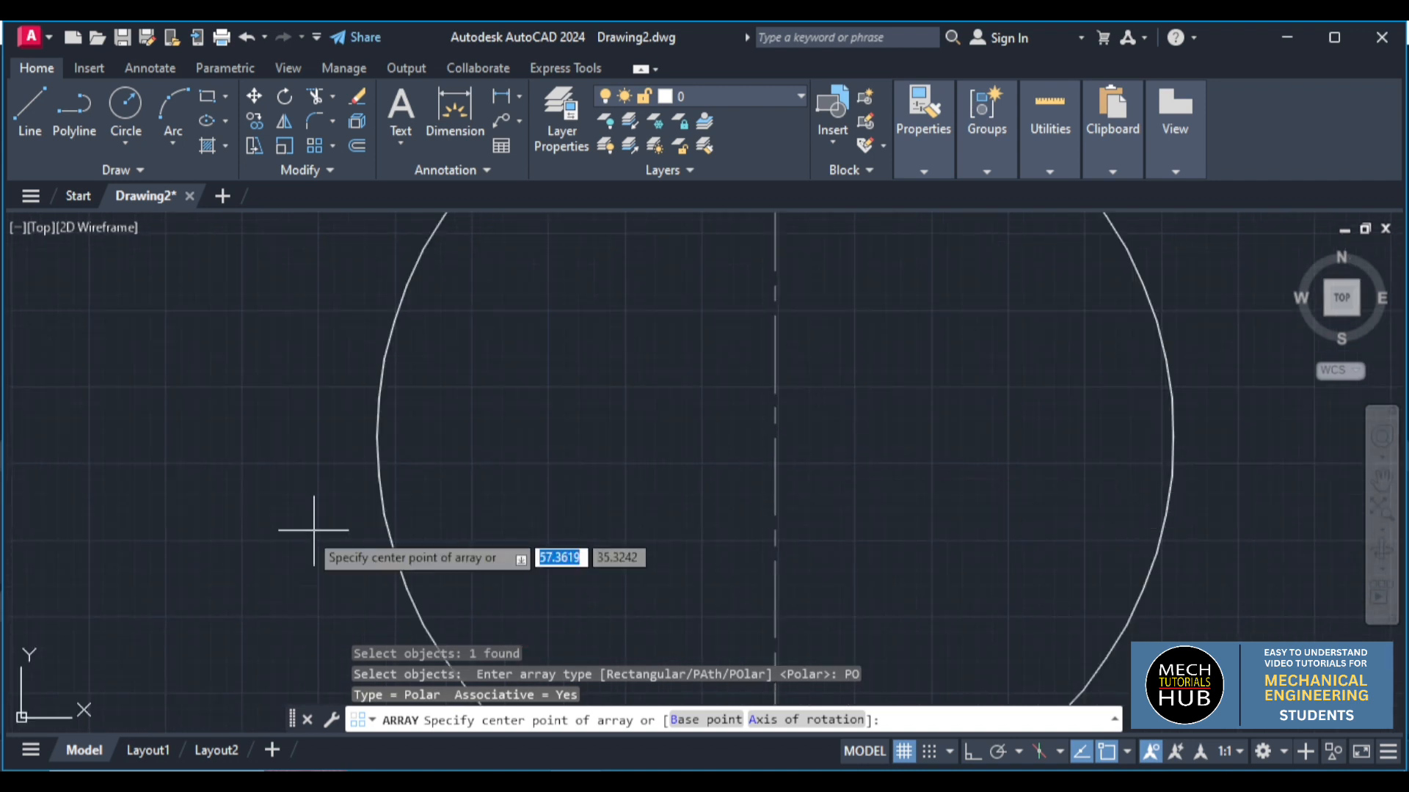
left_click(775, 437)
scroll(772, 436, "down", 3)
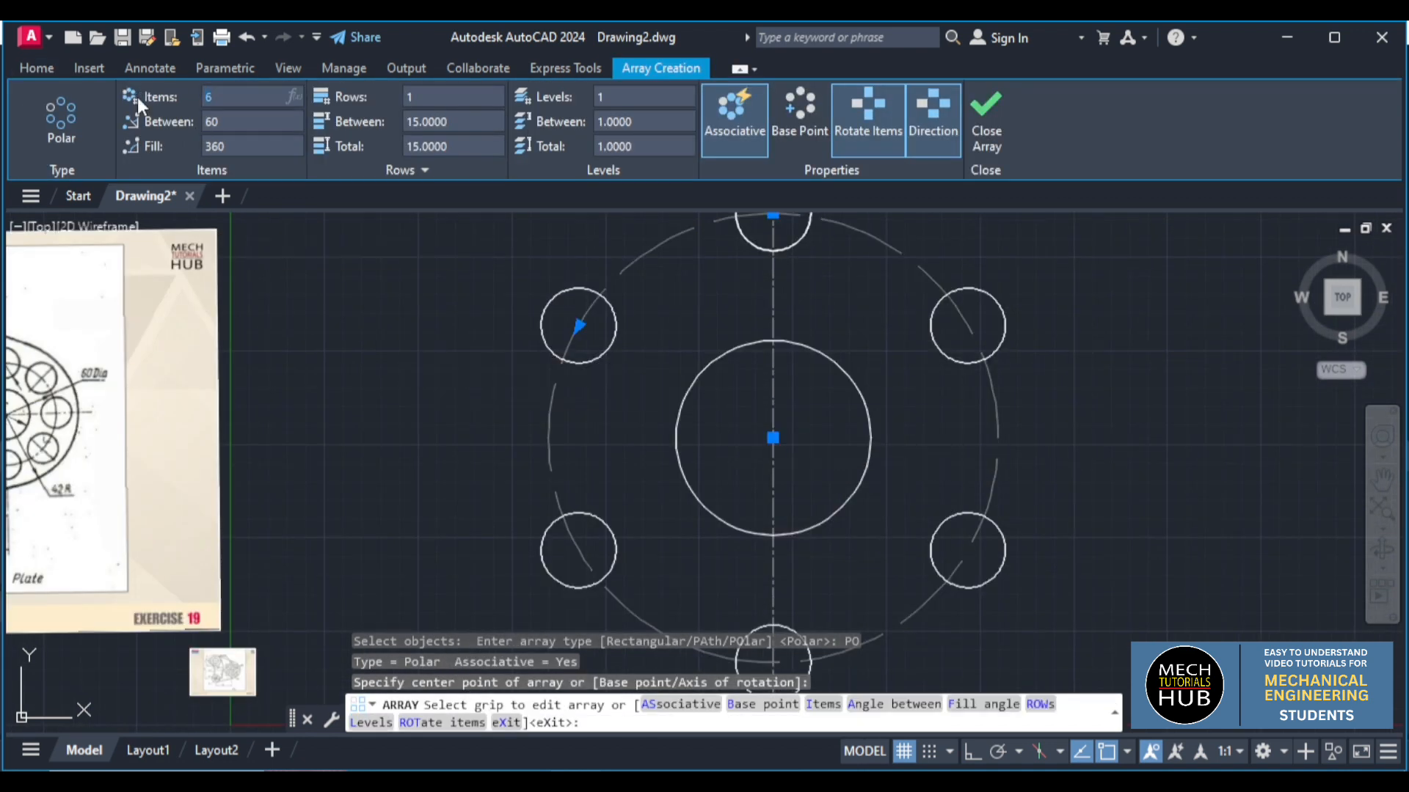
Set the polar array to 8 items and finish it
type("8")
key("Return")
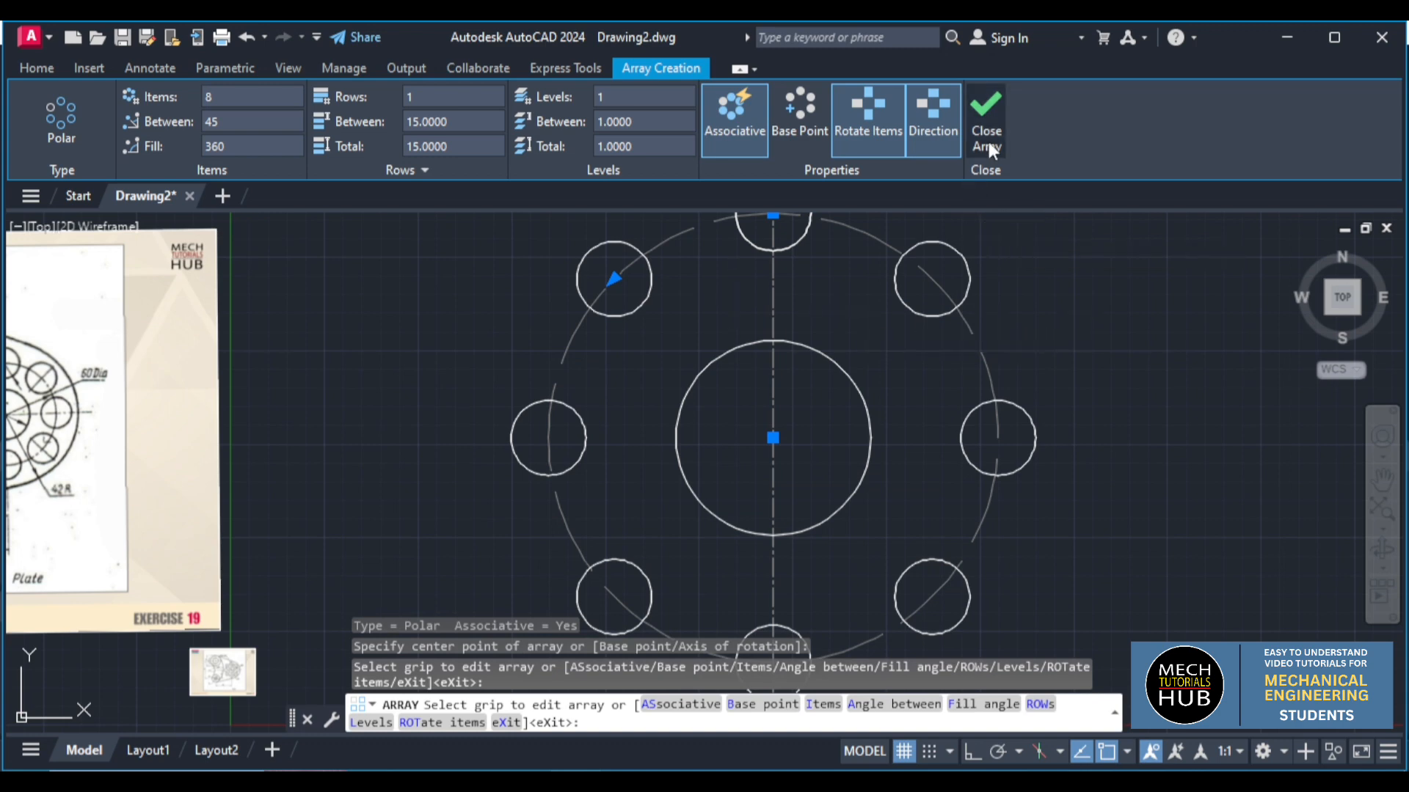
left_click(987, 128)
scroll(987, 389, "down", 5)
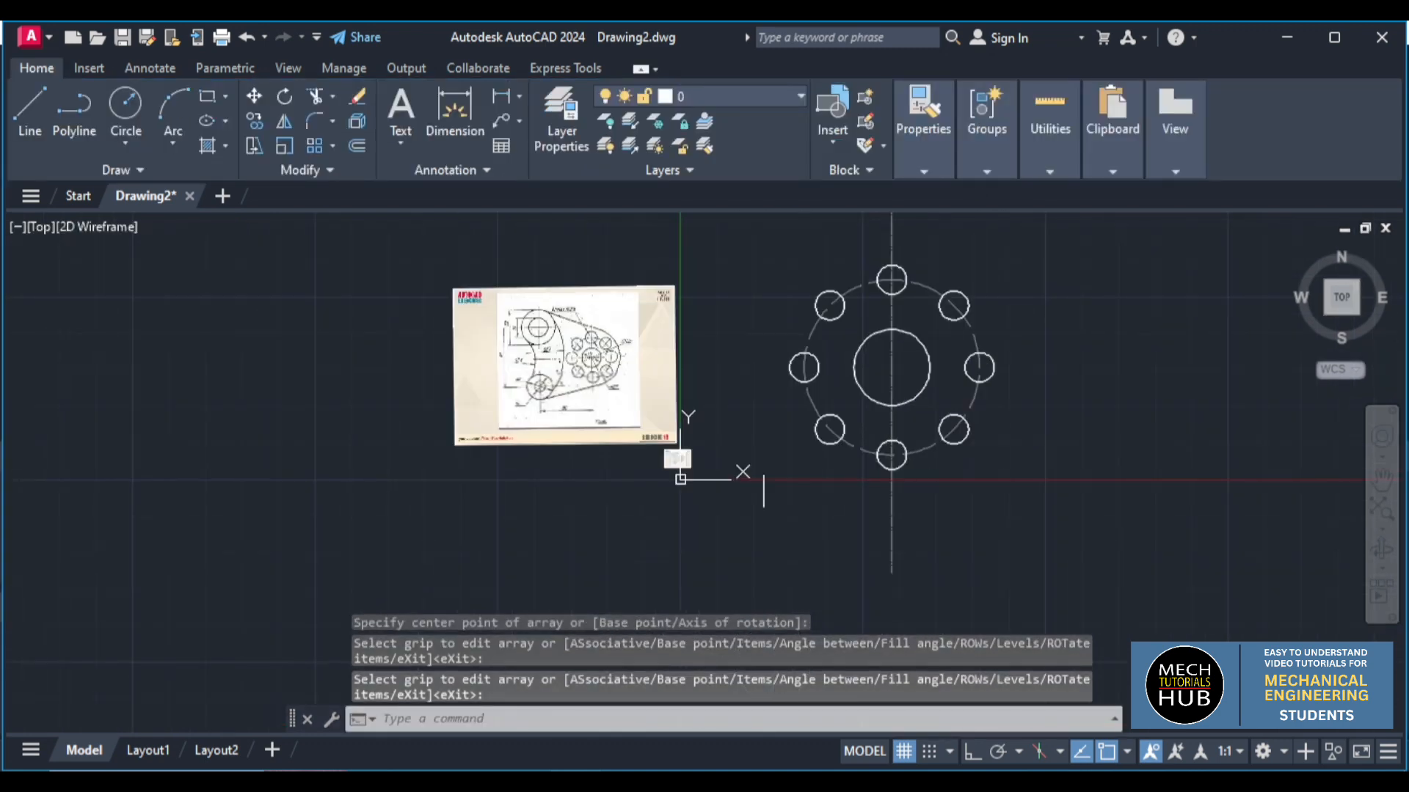
Draw a circle of radius 42 mm concentric with the 26 mm circle, around the eight-hole pattern
scroll(799, 409, "up", 6)
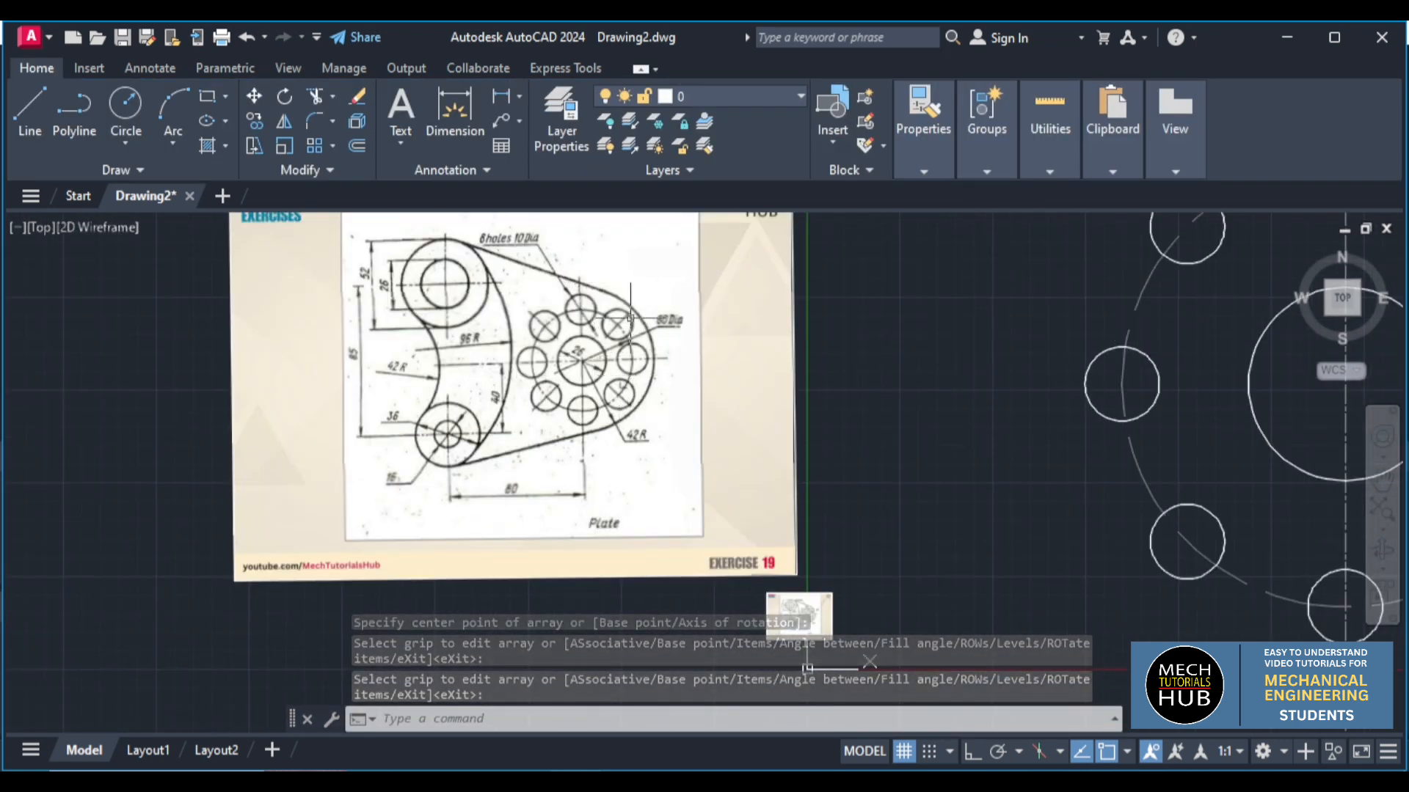
scroll(630, 316, "up", 1)
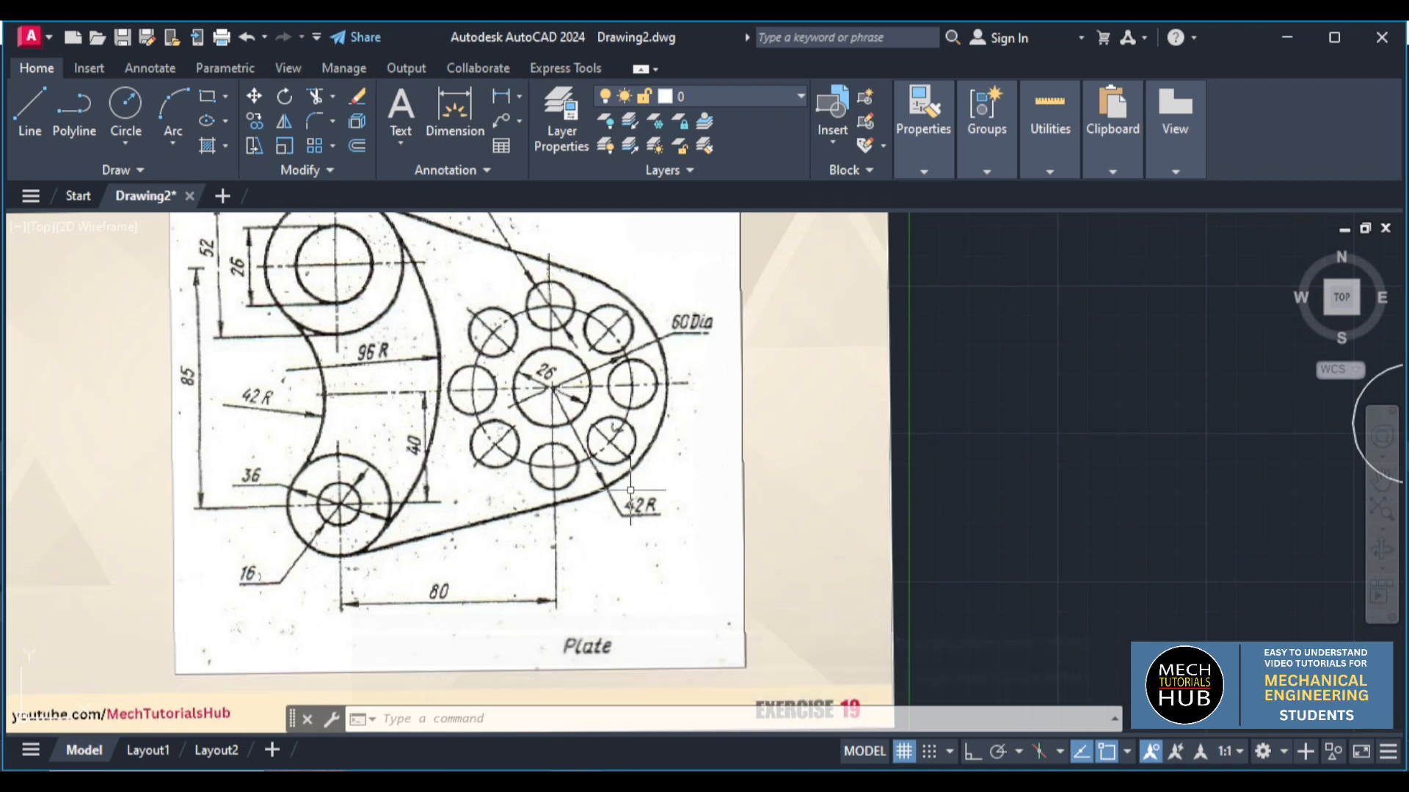
scroll(643, 505, "down", 3)
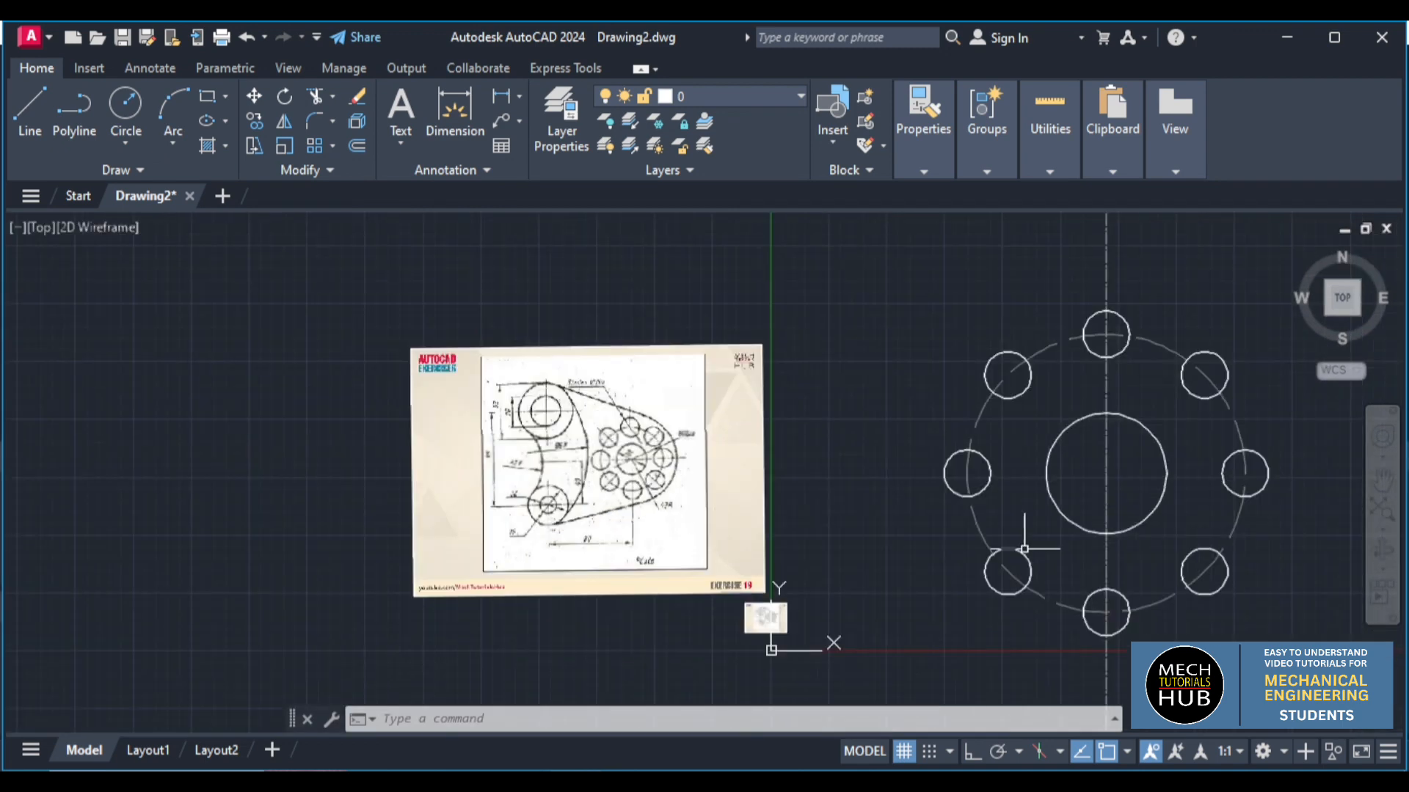
scroll(1273, 519, "down", 1)
scroll(1280, 517, "up", 2)
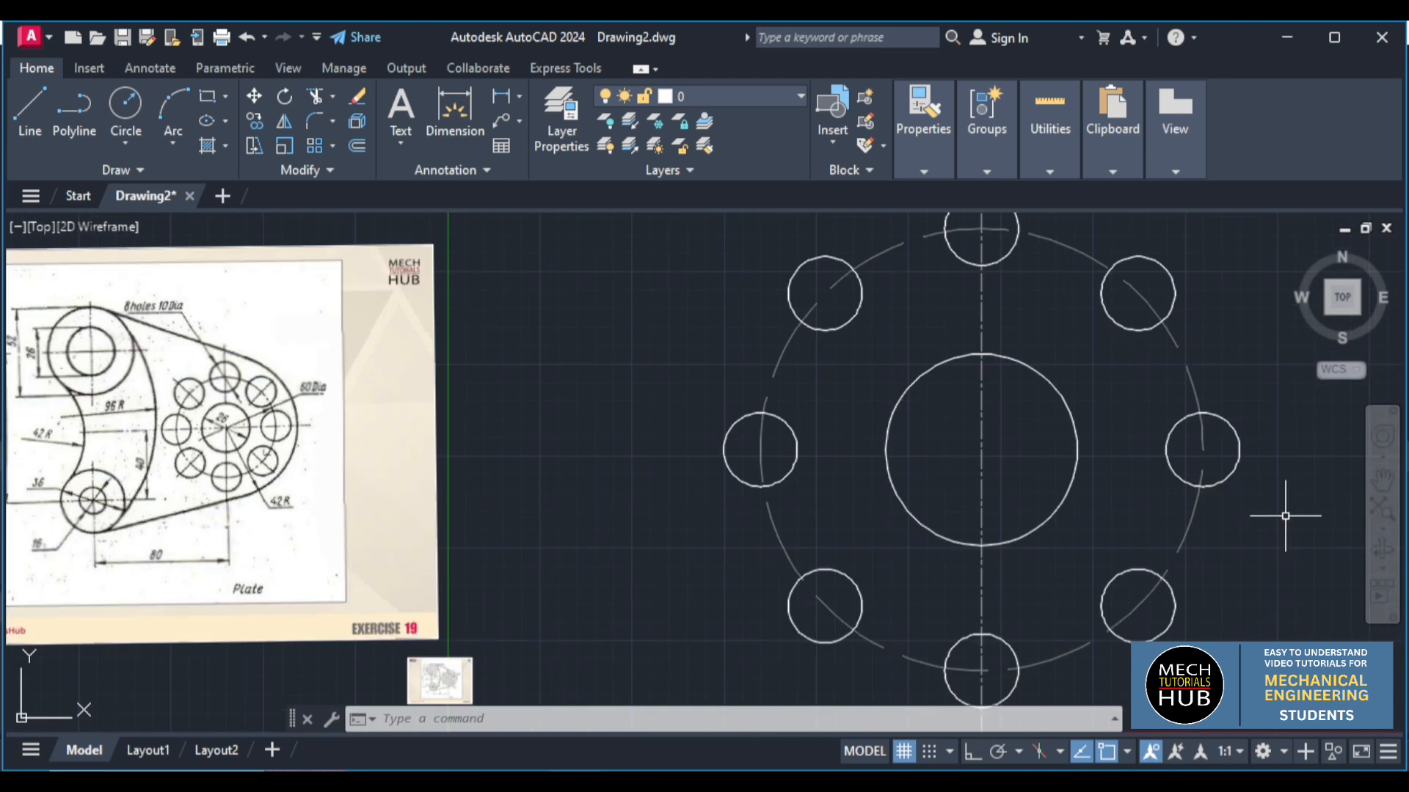
left_click(126, 109)
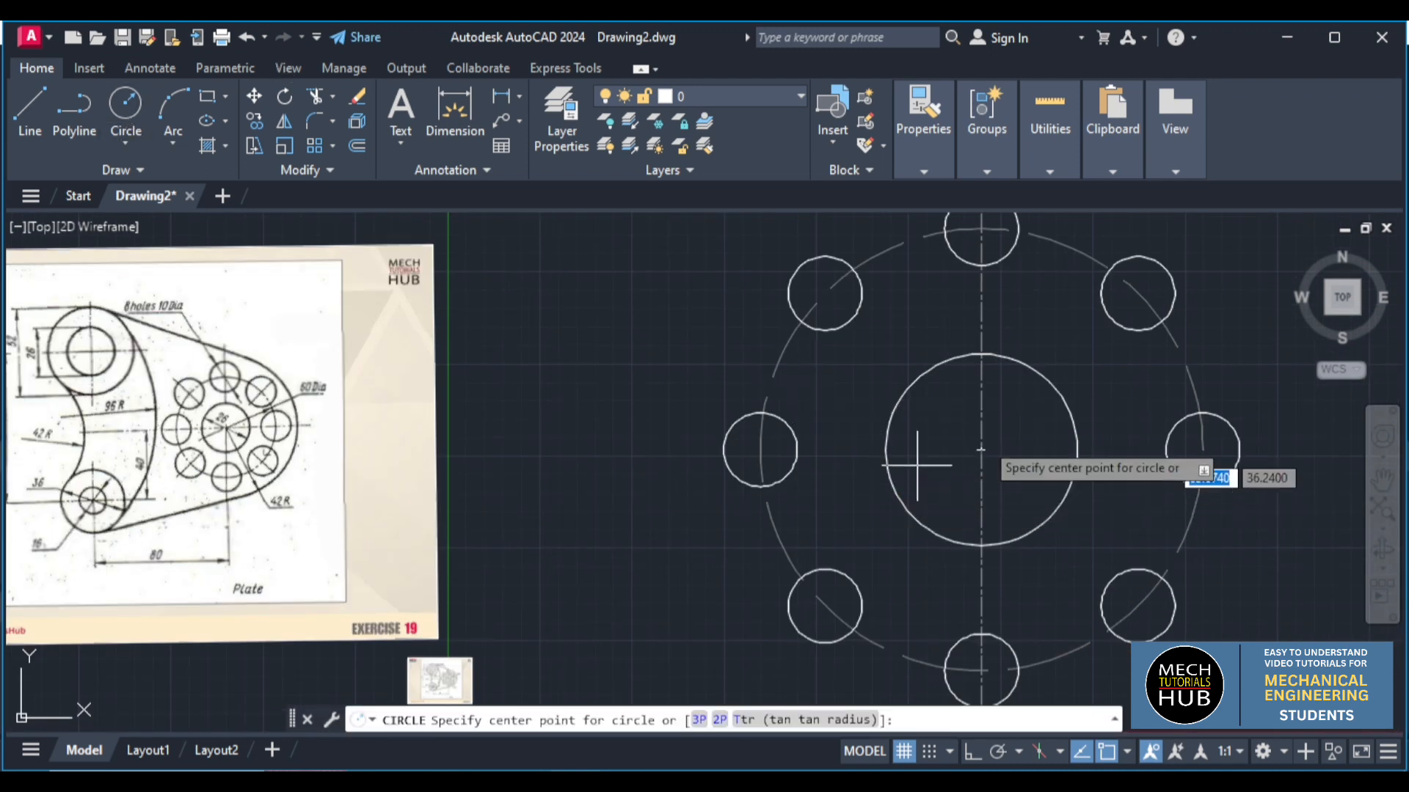
left_click(981, 450)
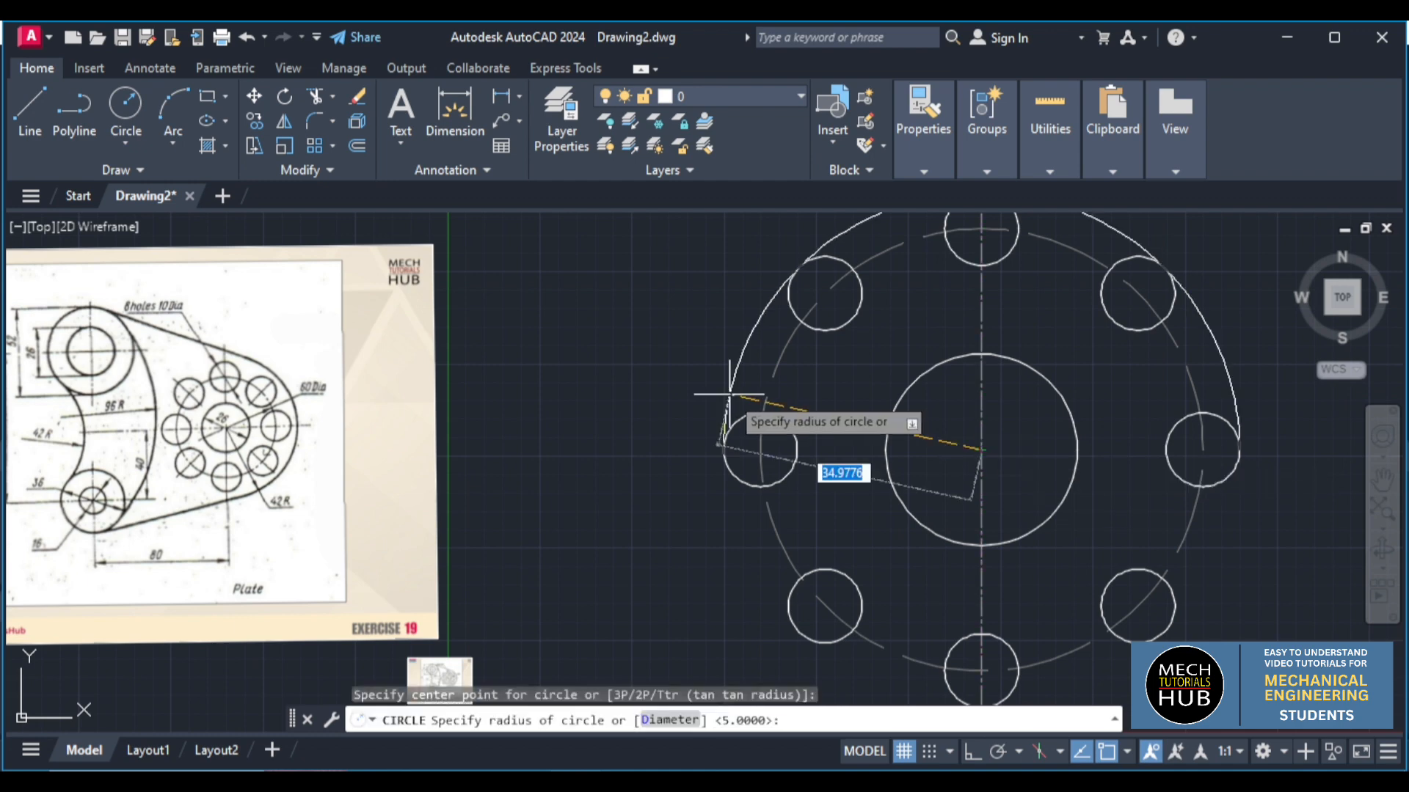
key("Return")
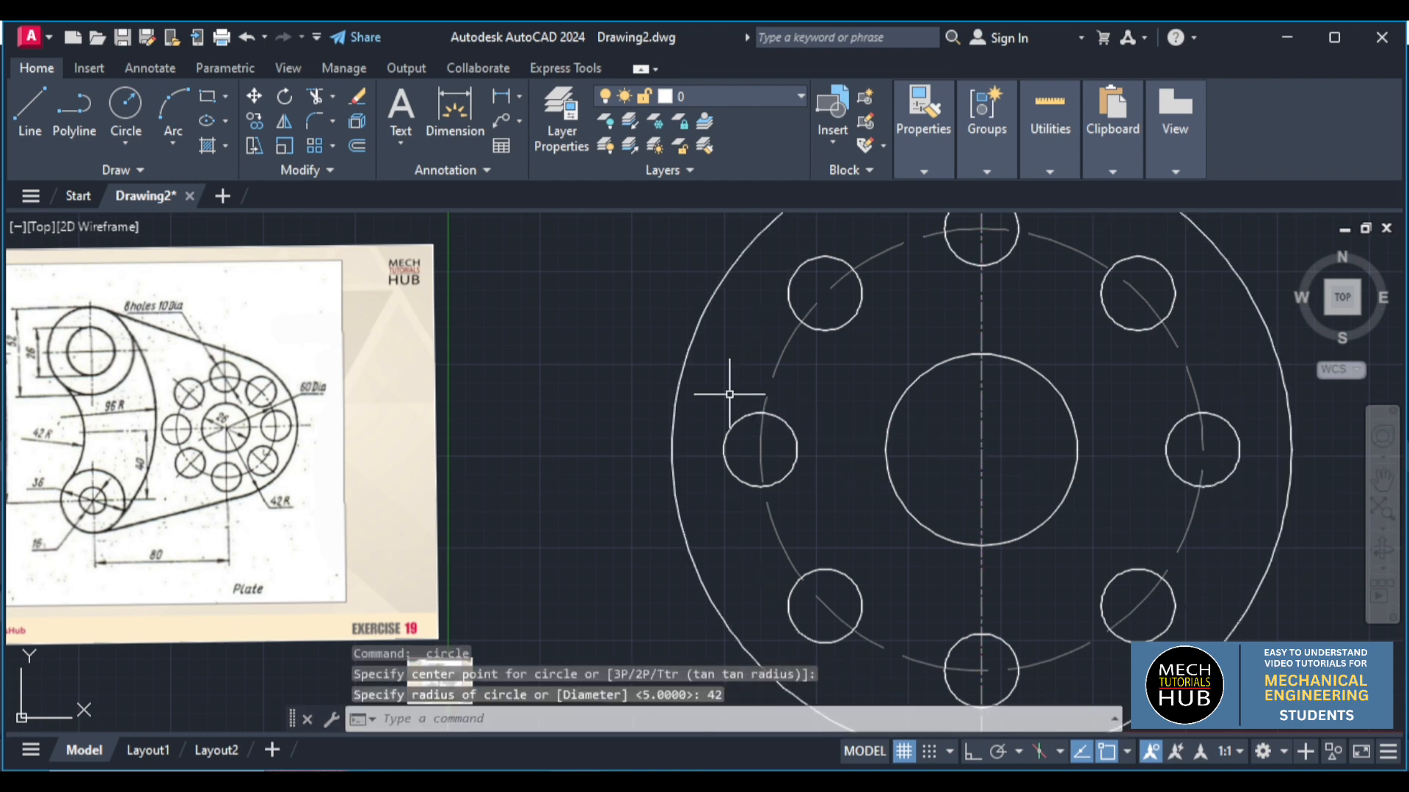
scroll(729, 393, "down", 4)
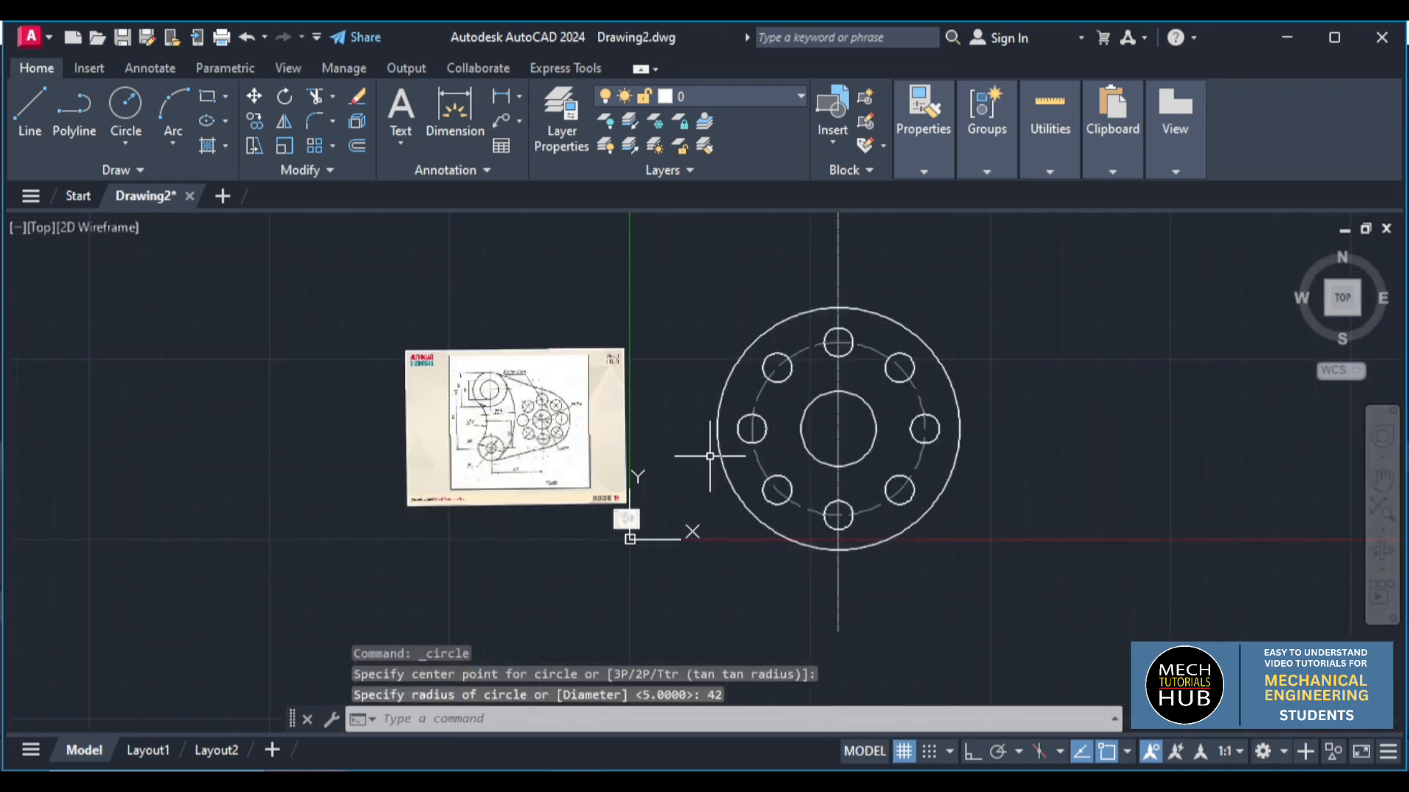
key("Escape")
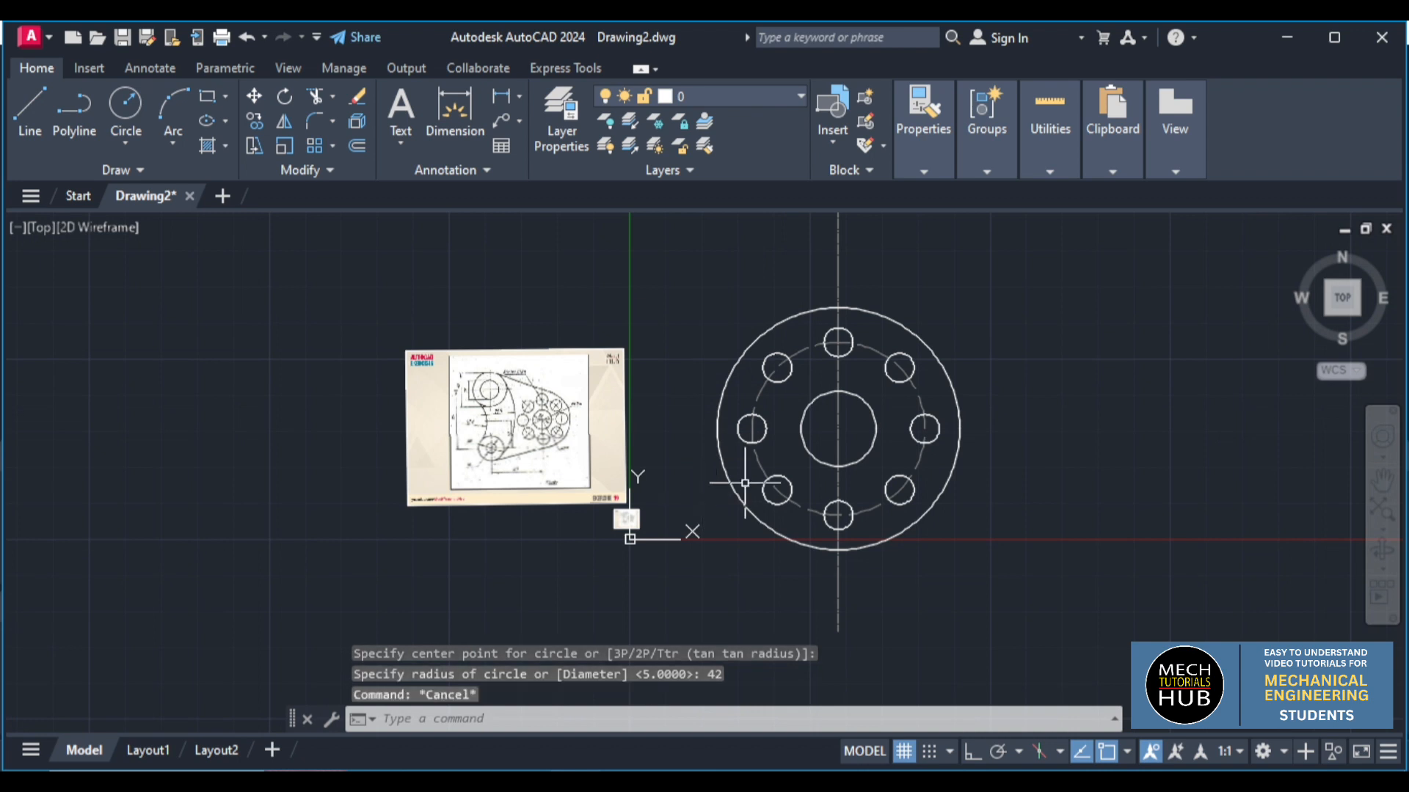
Move all the circles together with the vertical centre line farther right, away from the reference image
scroll(745, 483, "down", 2)
mouse_move(987, 557)
left_mouse_down()
mouse_move(812, 561)
mouse_move(736, 509)
mouse_move(747, 374)
mouse_move(880, 305)
mouse_move(874, 315)
left_mouse_up()
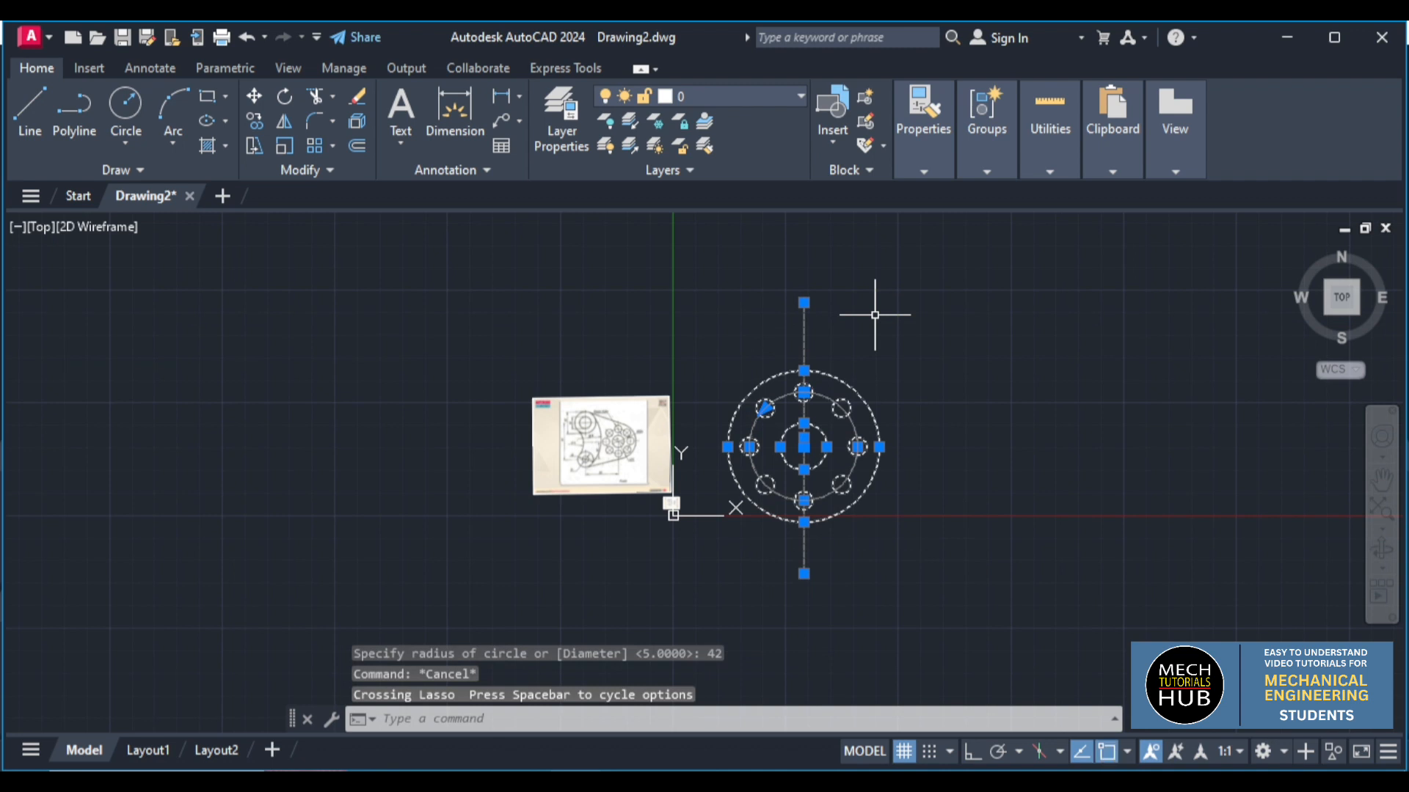
key("Return")
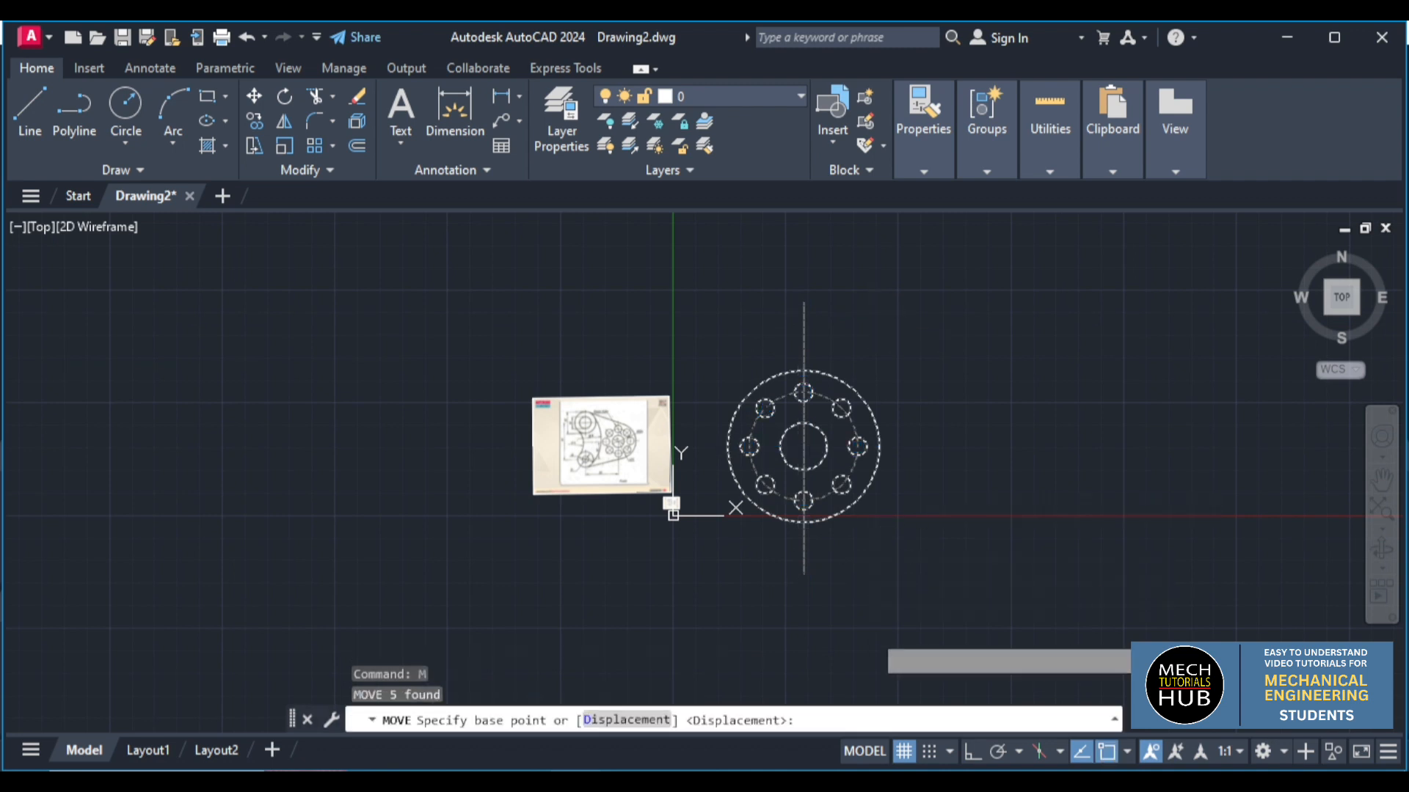
left_click(871, 632)
left_click(1126, 589)
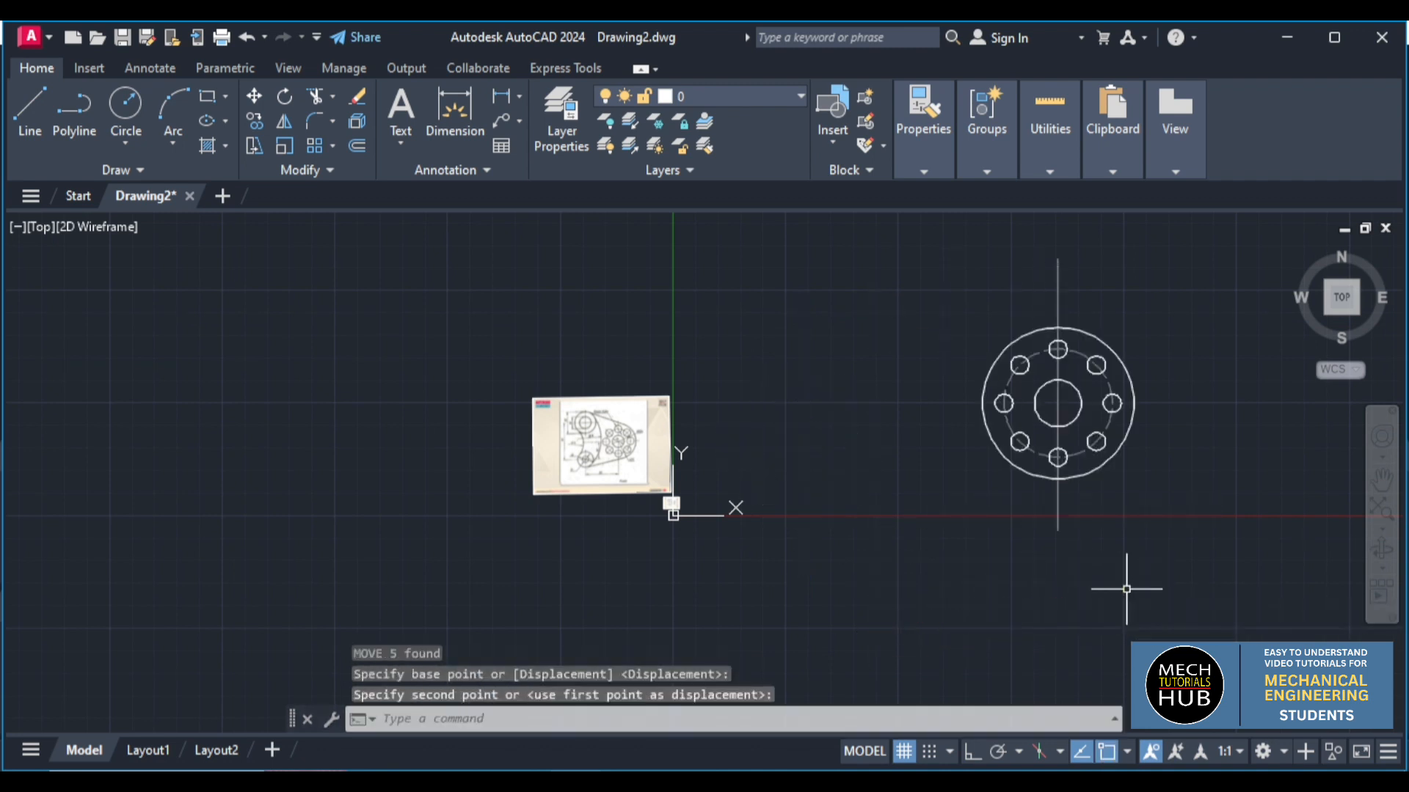
key("Escape")
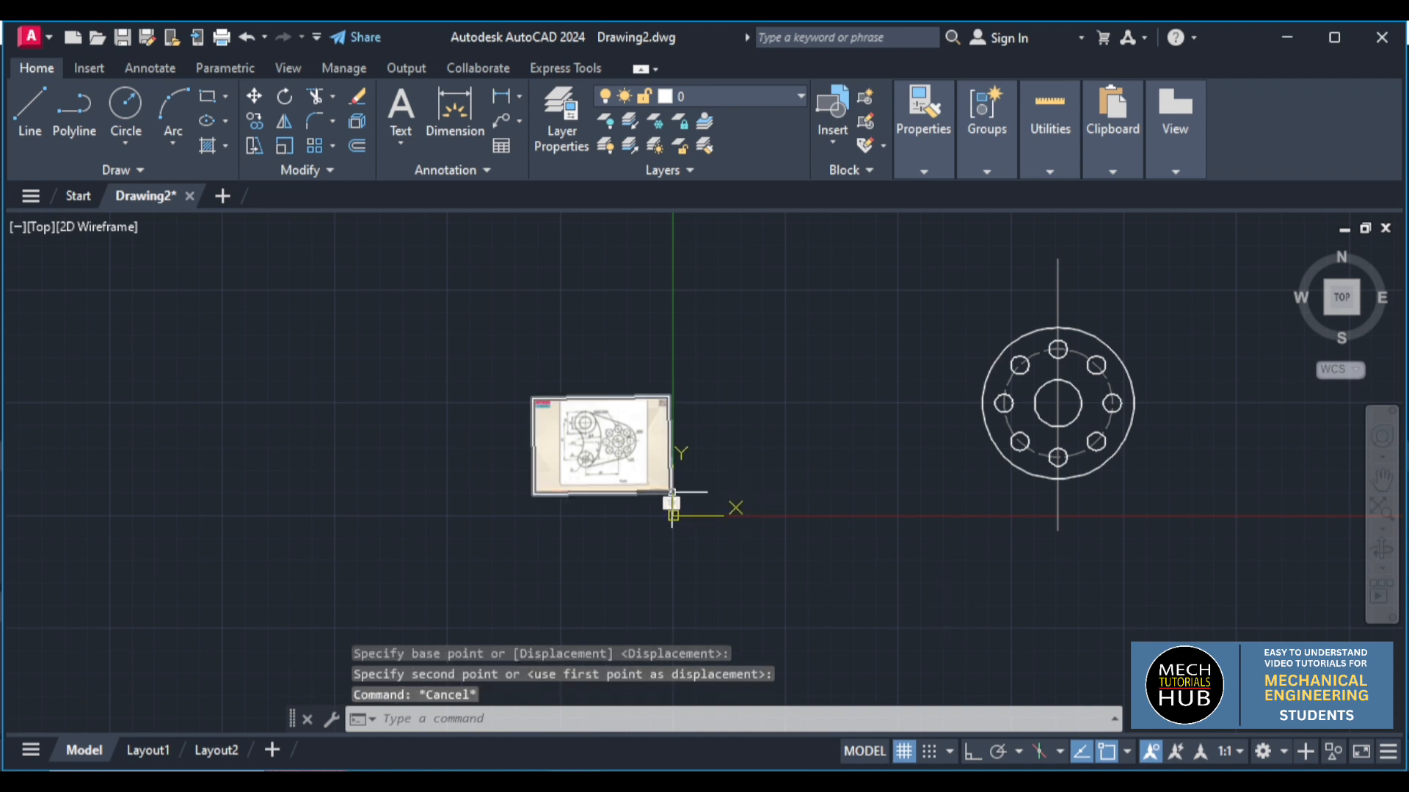
Examine the reference image for the dimensions that locate the two bosses relative to the hole pattern
scroll(673, 516, "up", 6)
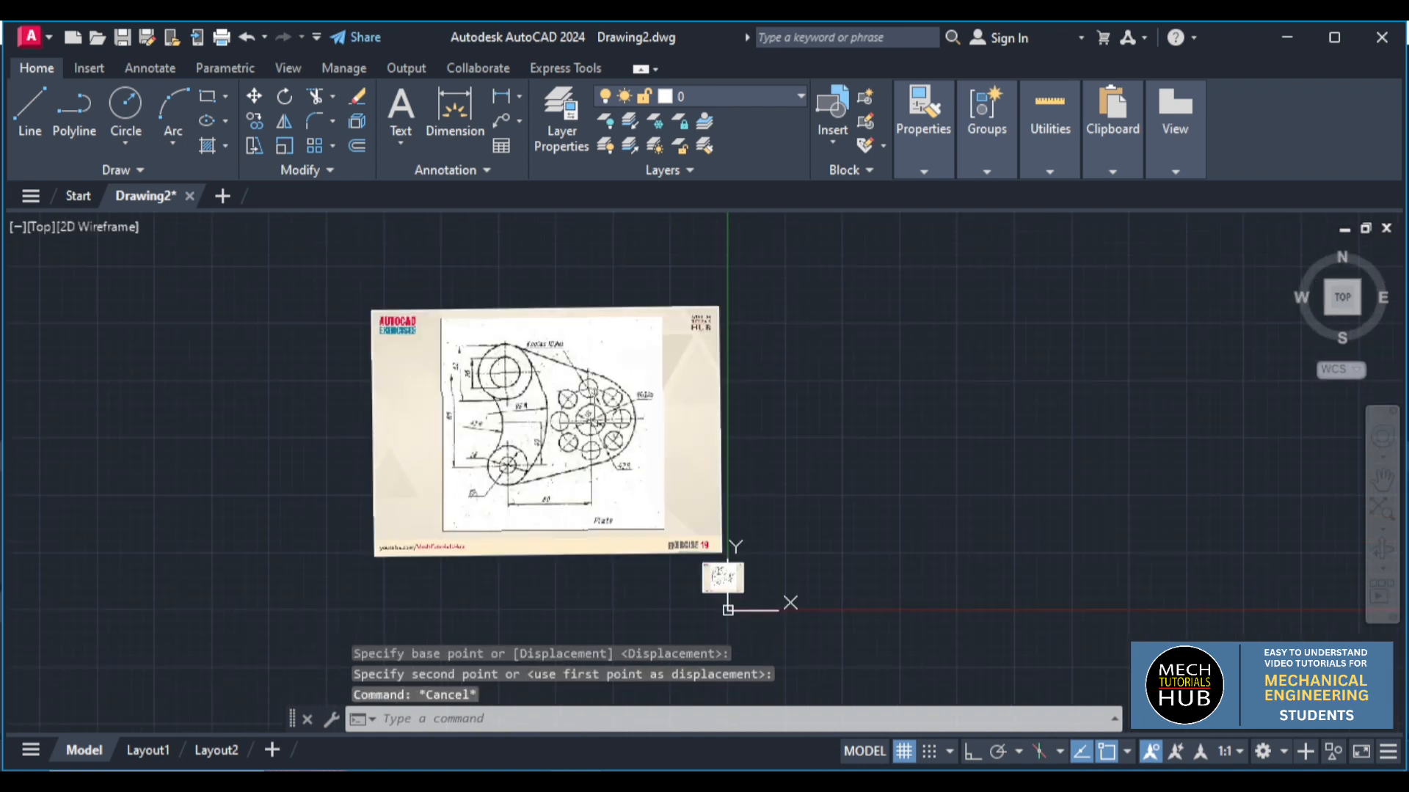
scroll(619, 462, "up", 2)
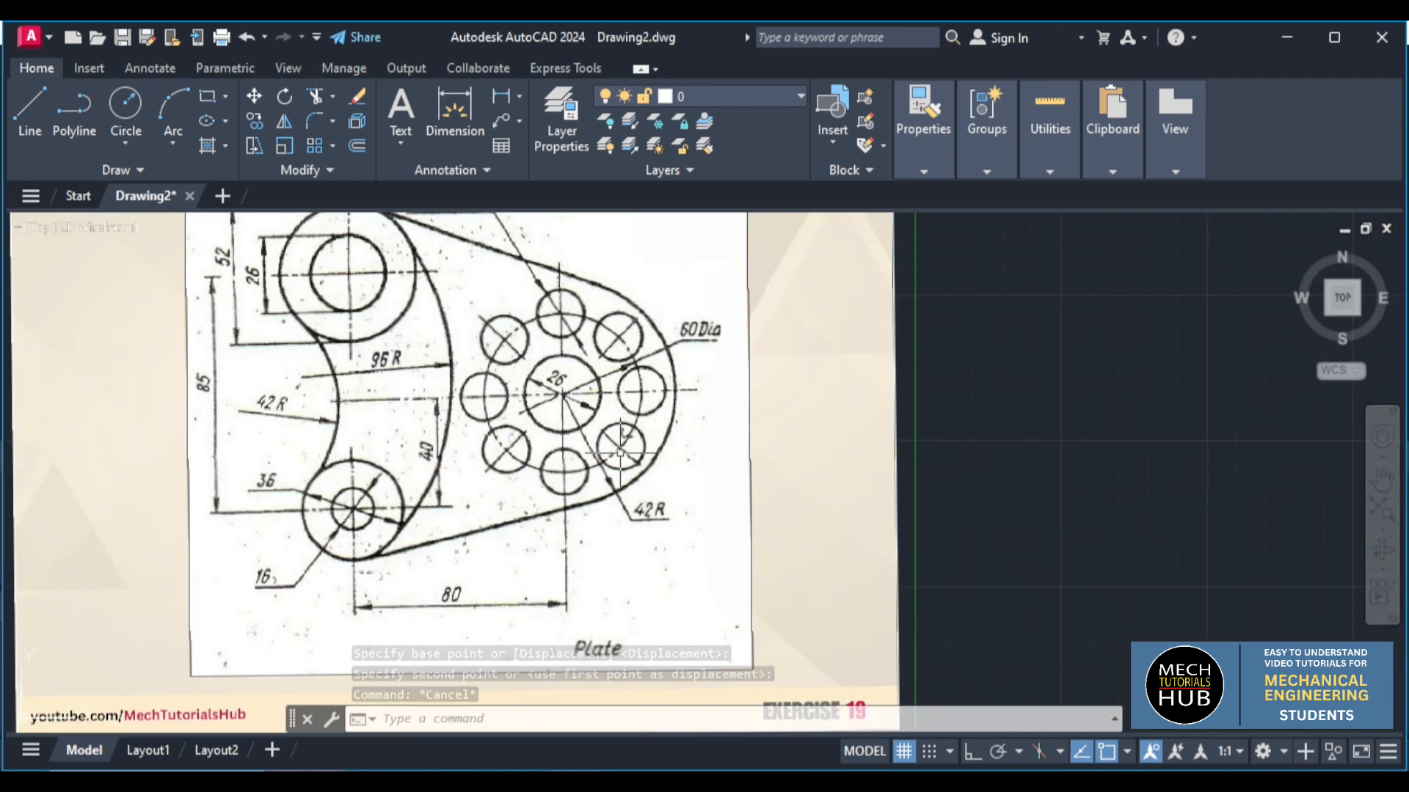
scroll(638, 492, "down", 2)
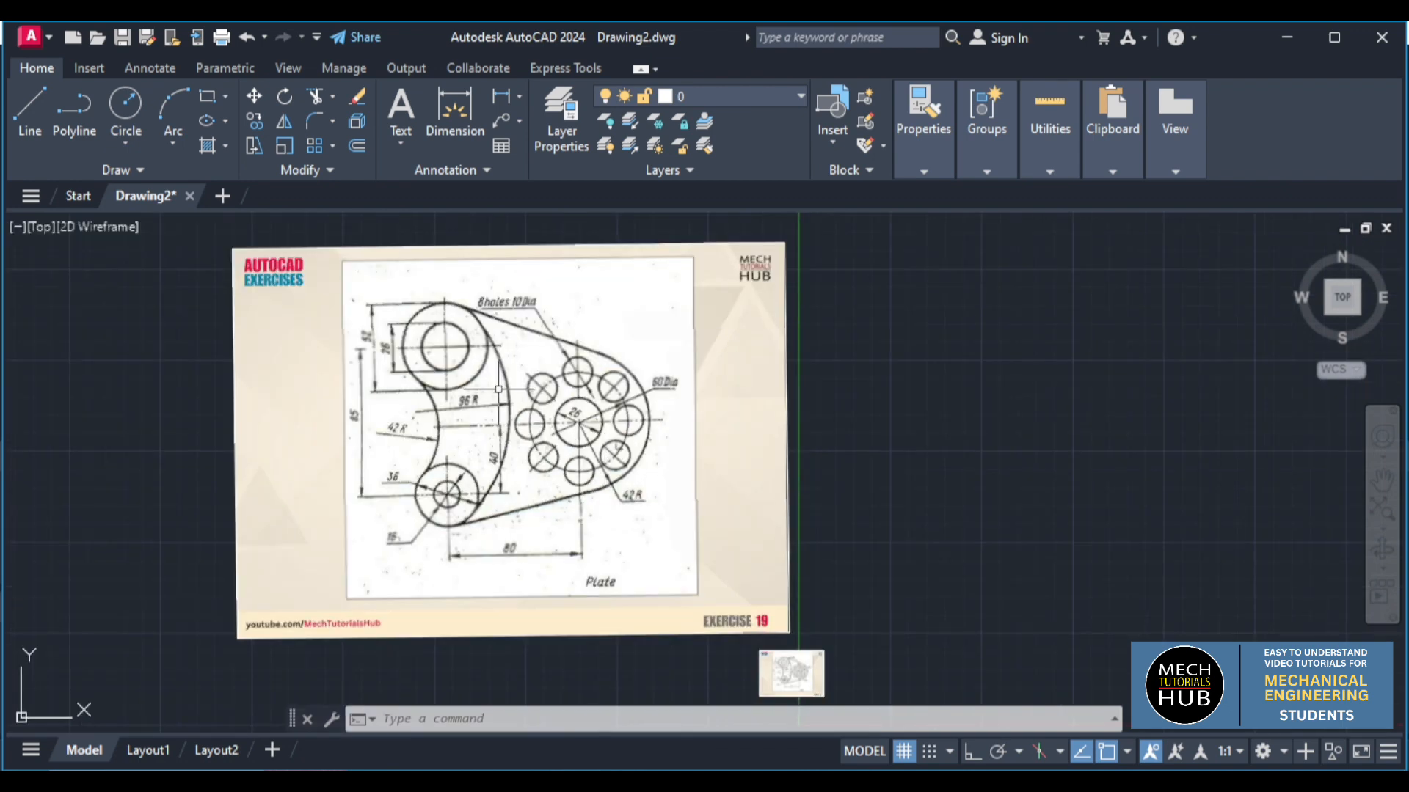
scroll(472, 425, "up", 2)
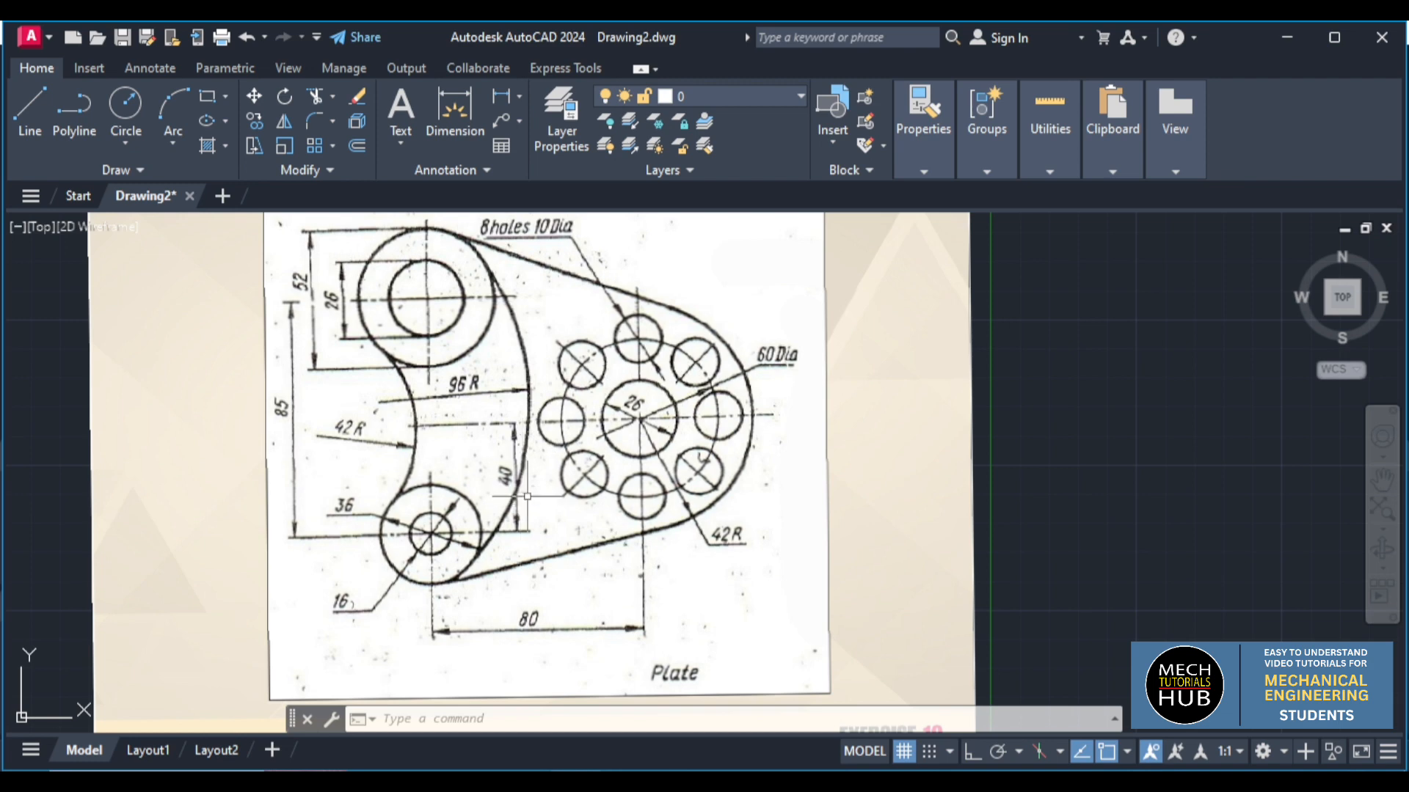
scroll(1020, 544, "down", 6)
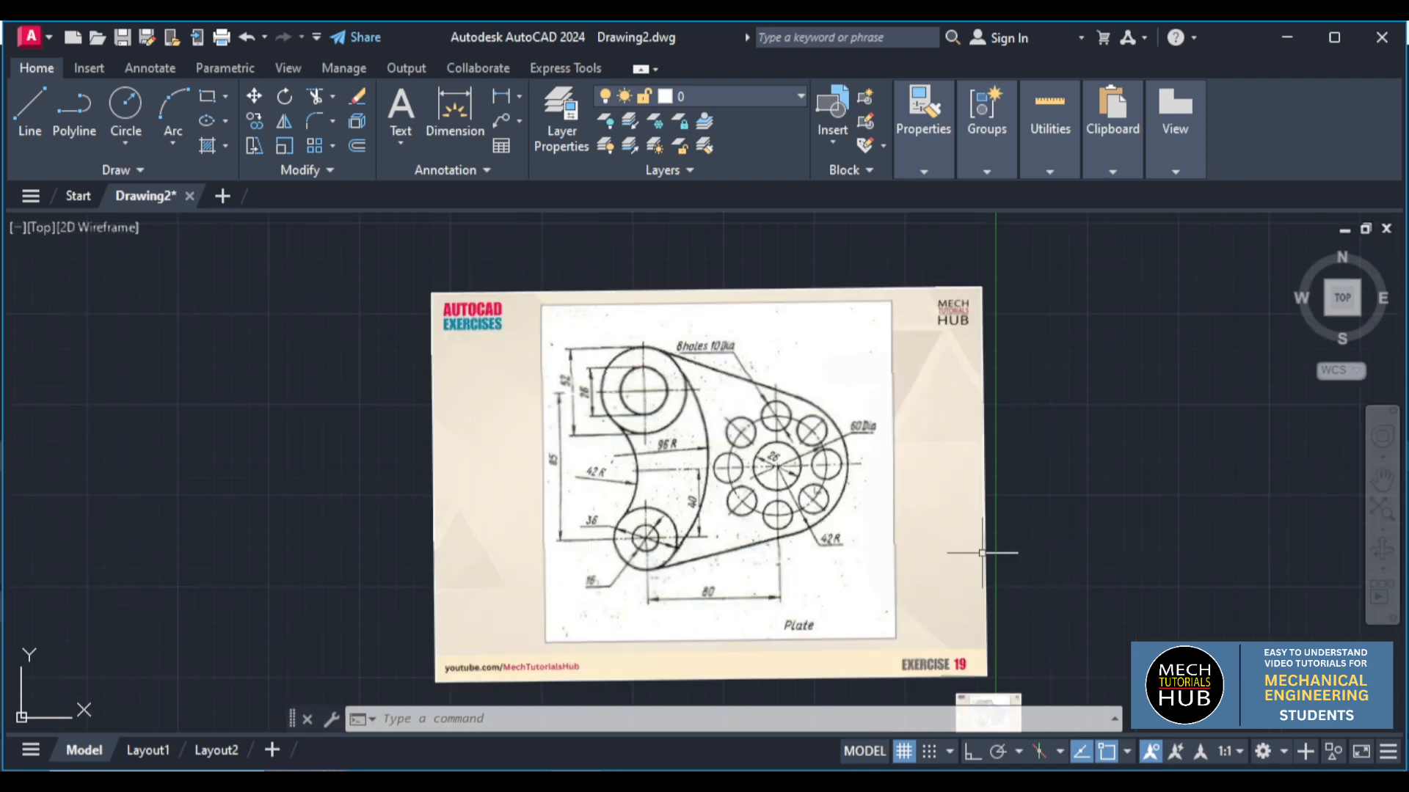
scroll(1025, 514, "down", 6)
scroll(1092, 490, "up", 6)
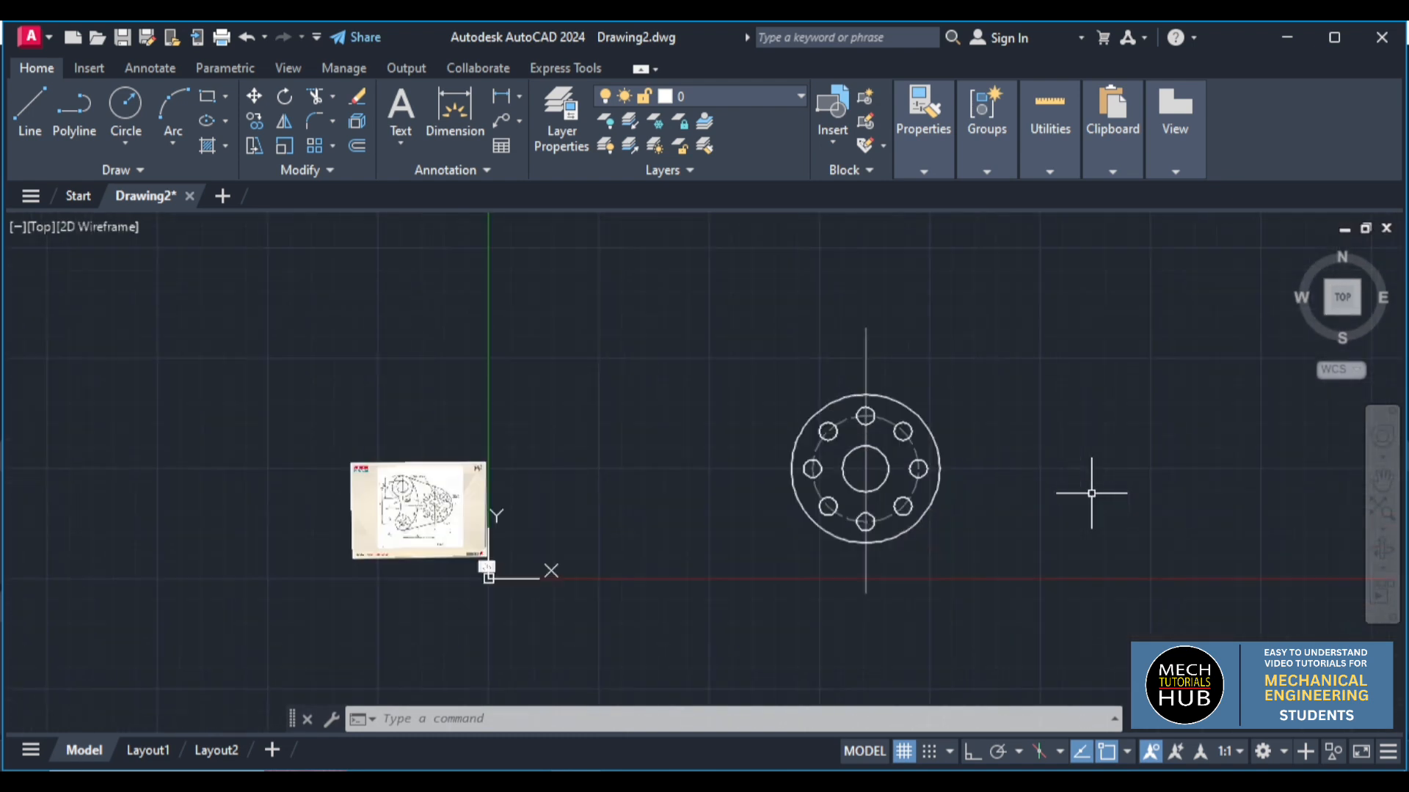
scroll(737, 484, "up", 5)
scroll(815, 528, "down", 2)
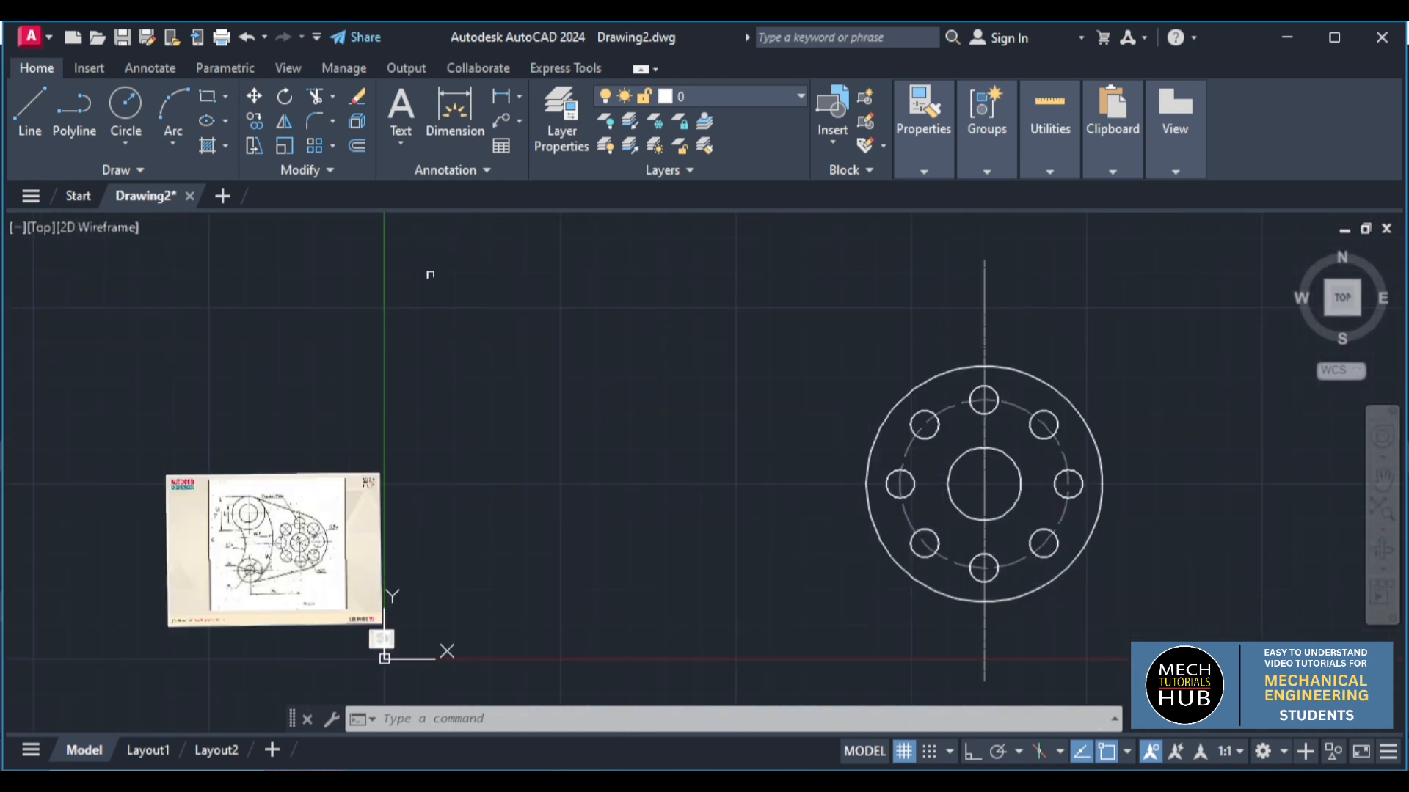
With Ortho on, draw a horizontal line about 199 mm long leftward from the centre of the 26 mm circle
left_click(29, 111)
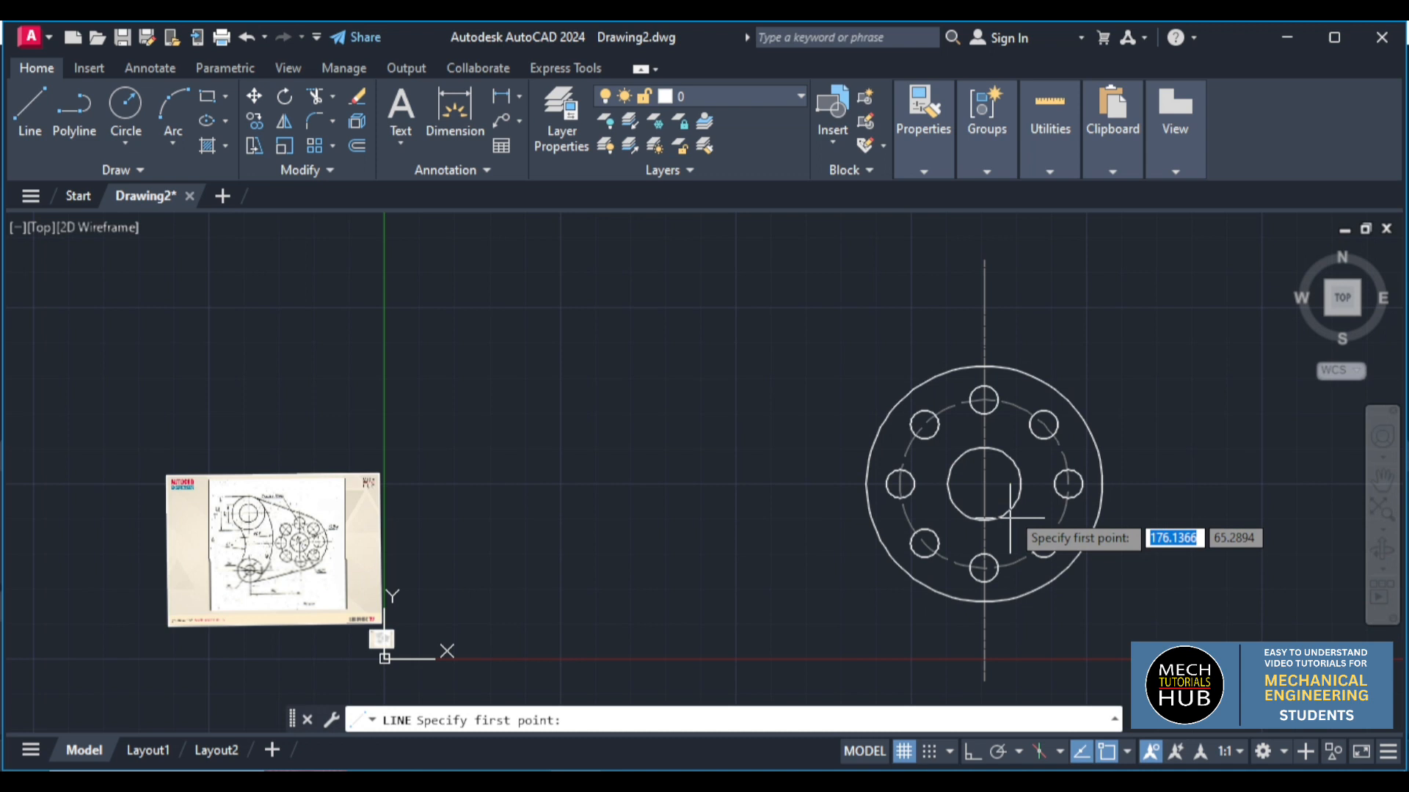
left_click(984, 483)
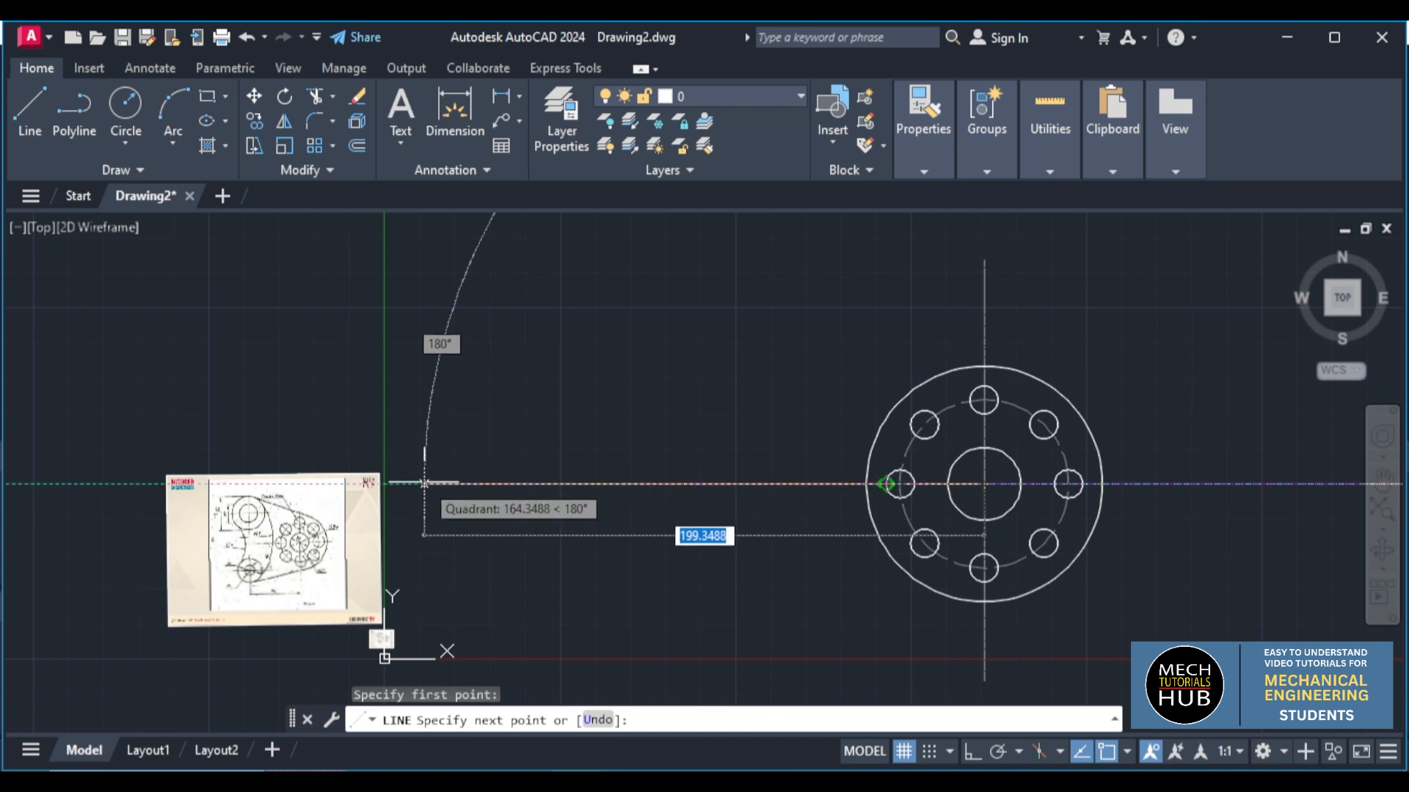
key("F8")
left_click(424, 483)
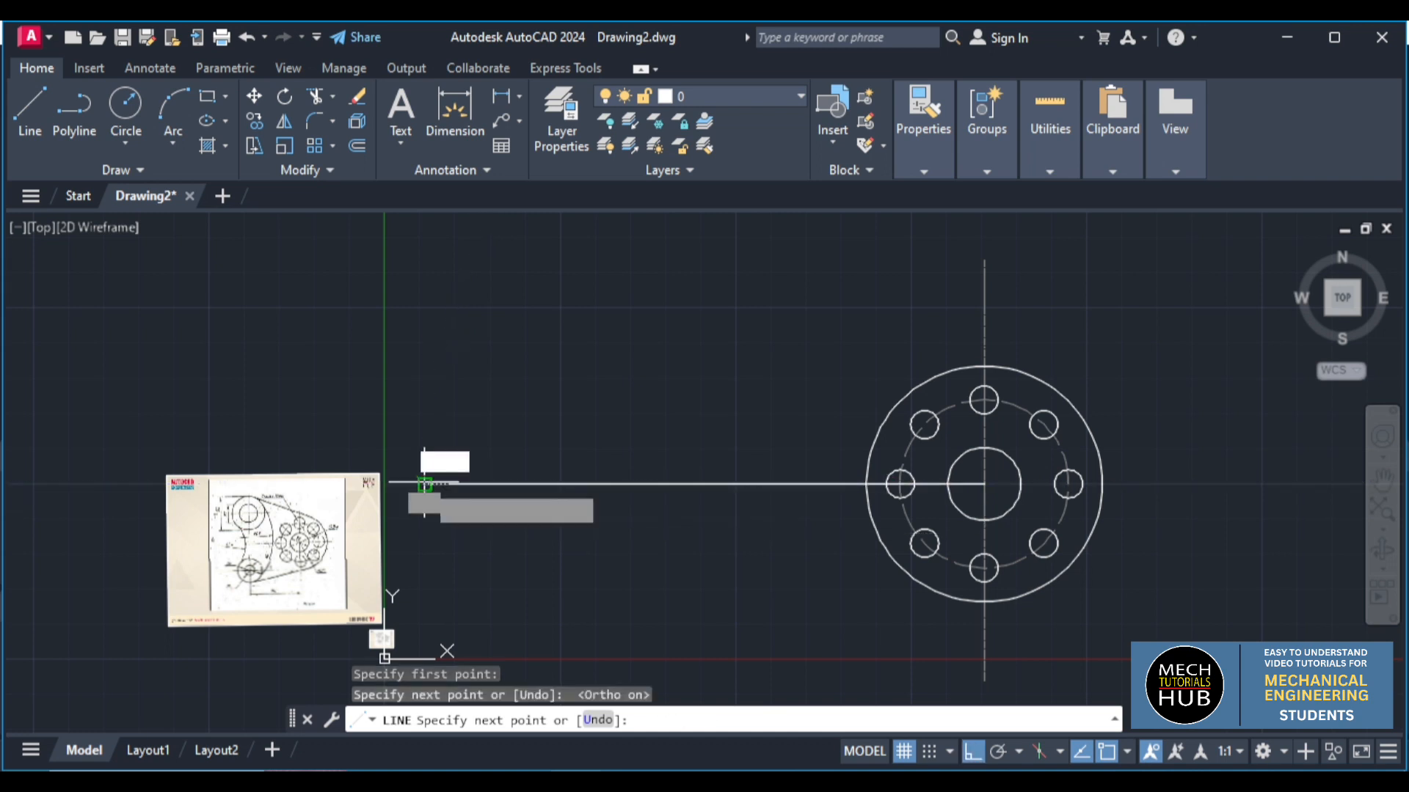
key("Escape")
Give the horizontal line the CENTERX2 linetype and a grey index color
left_click(628, 483)
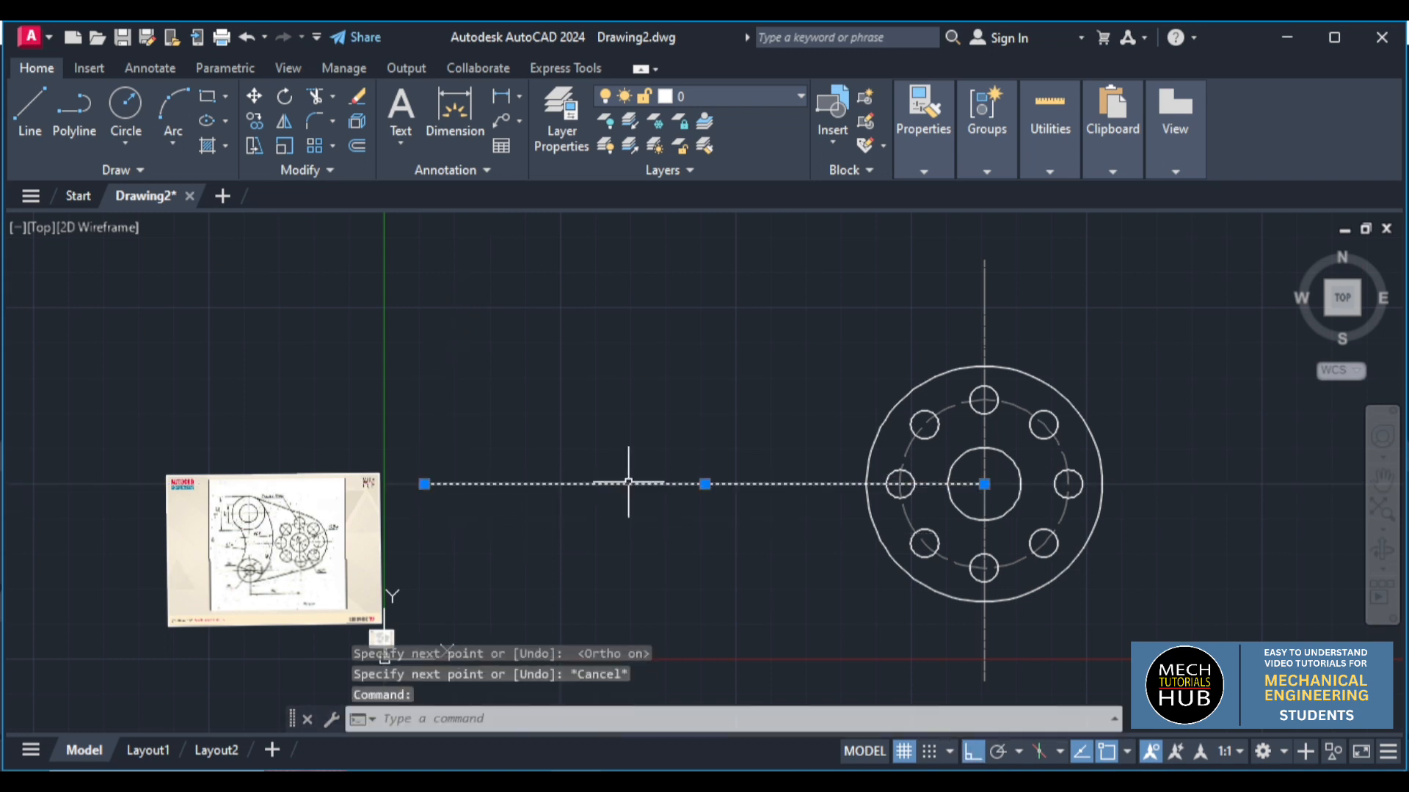
left_click(929, 171)
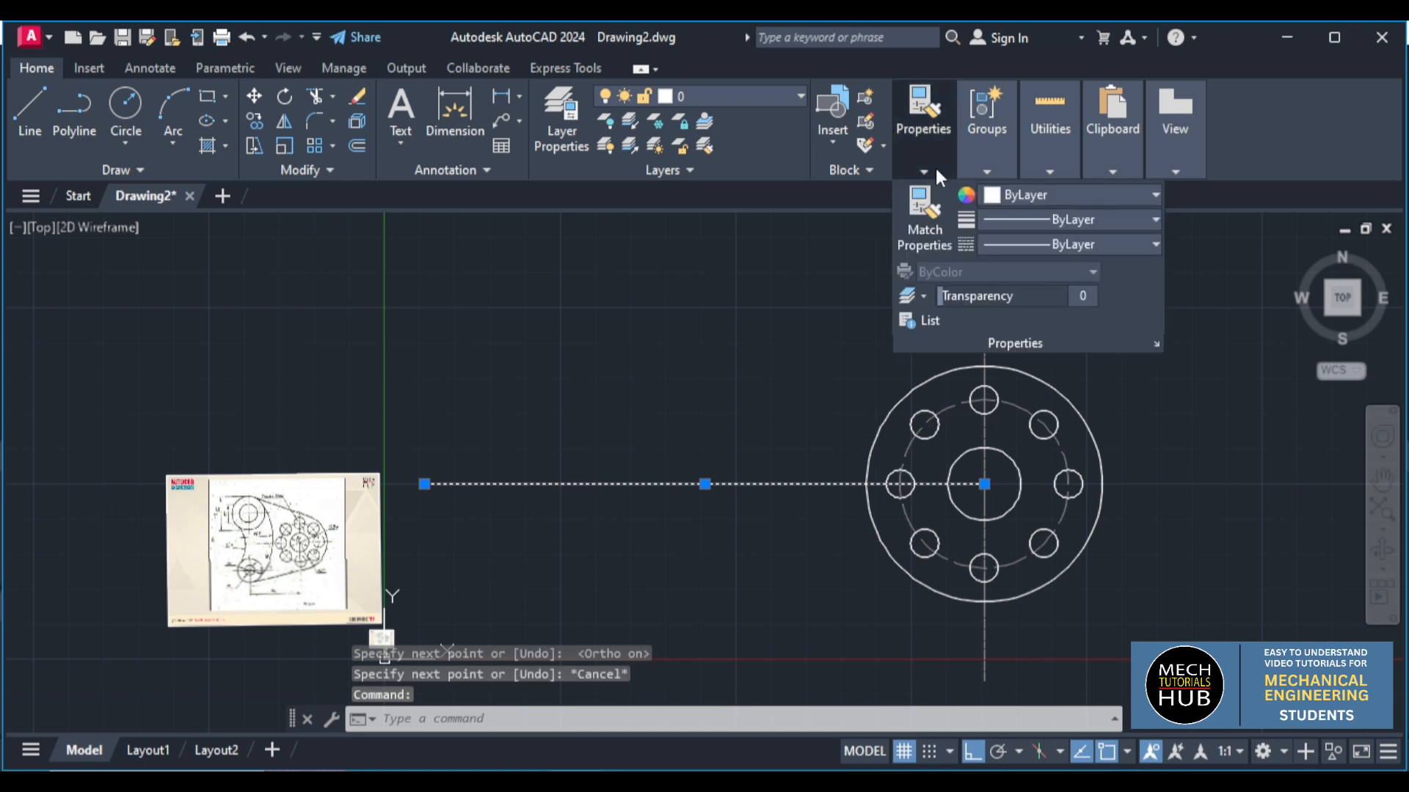
left_click(1007, 242)
left_click(1063, 342)
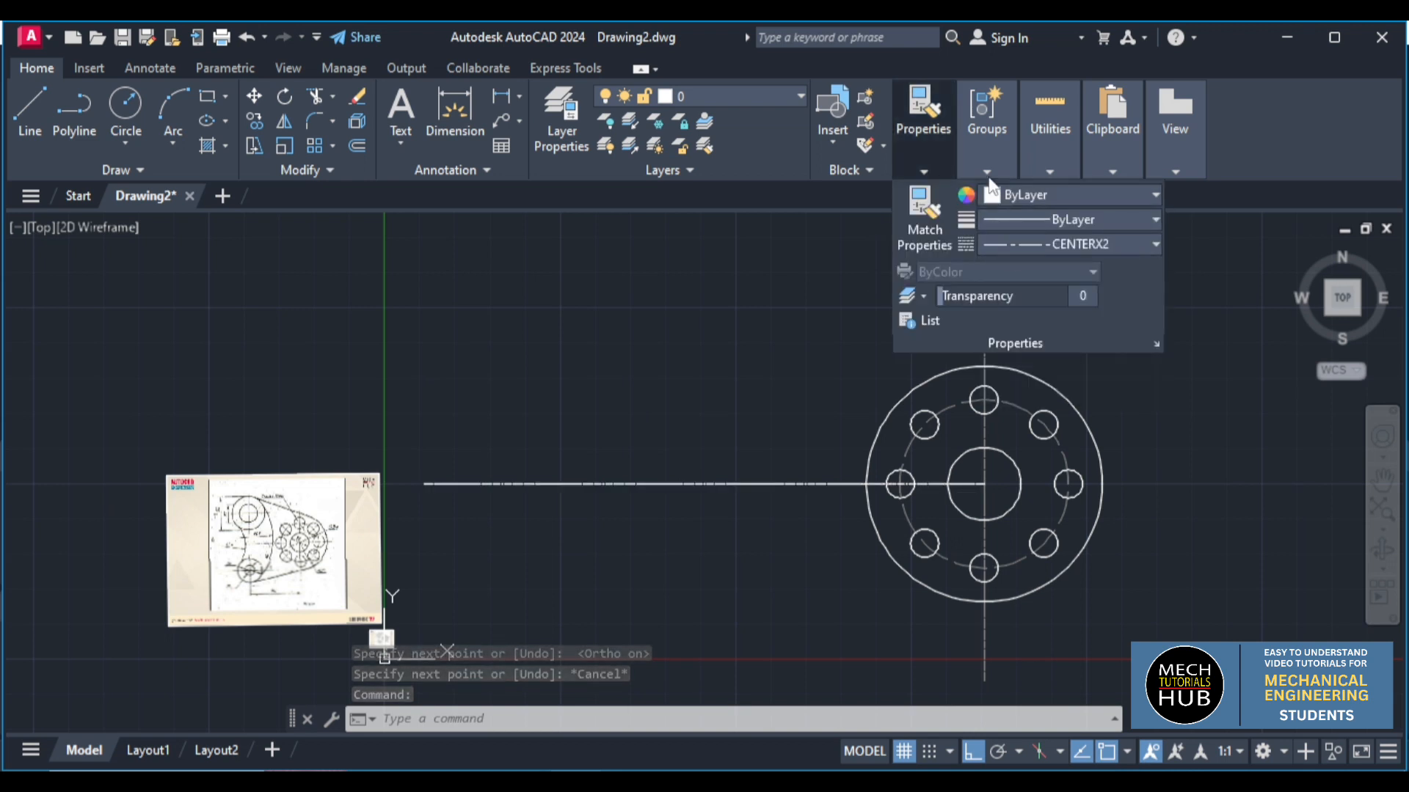
left_click(1027, 194)
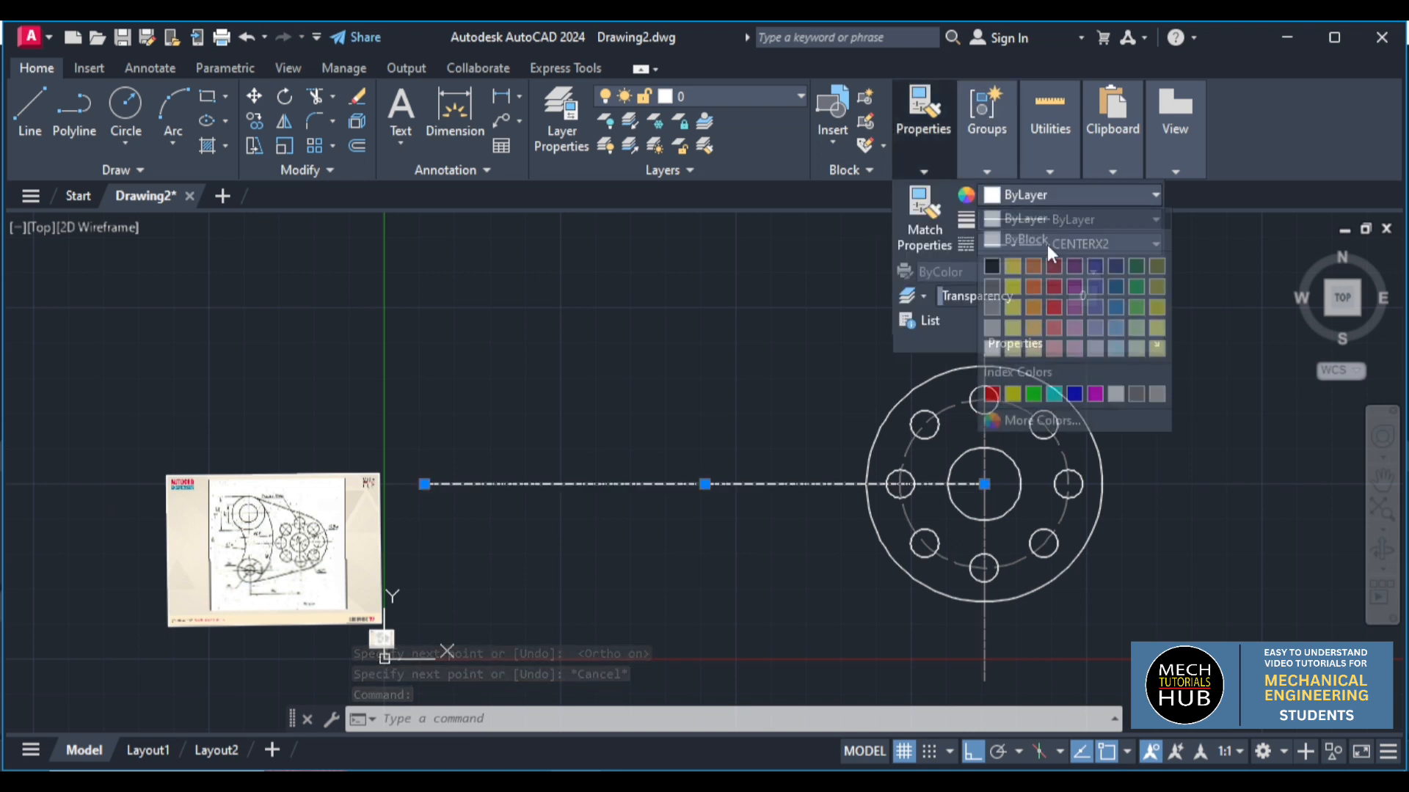
left_click(1141, 396)
key("Escape")
Offset the vertical centre line 80 mm to the left of the hole pattern, using the Through option
scroll(804, 549, "down", 2)
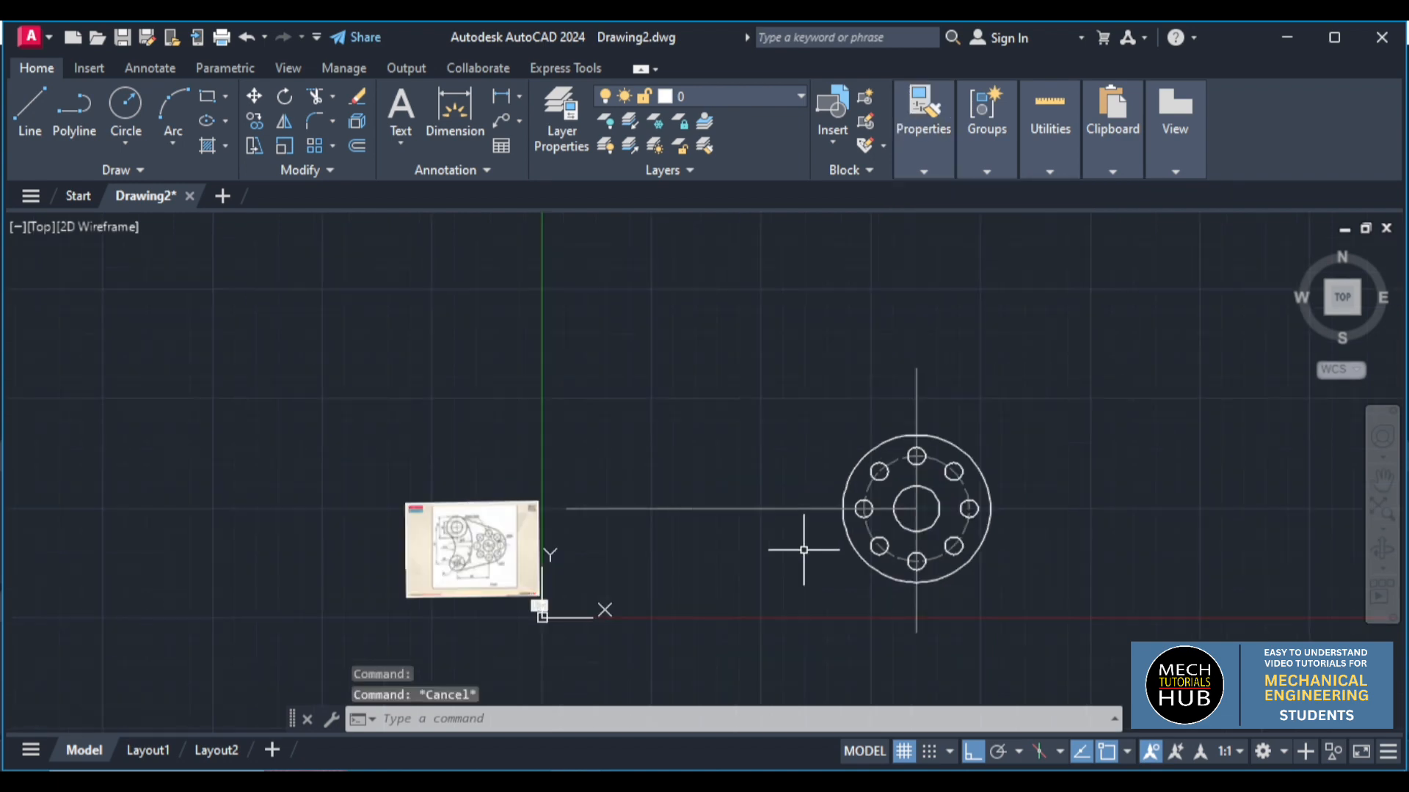
scroll(458, 587, "up", 5)
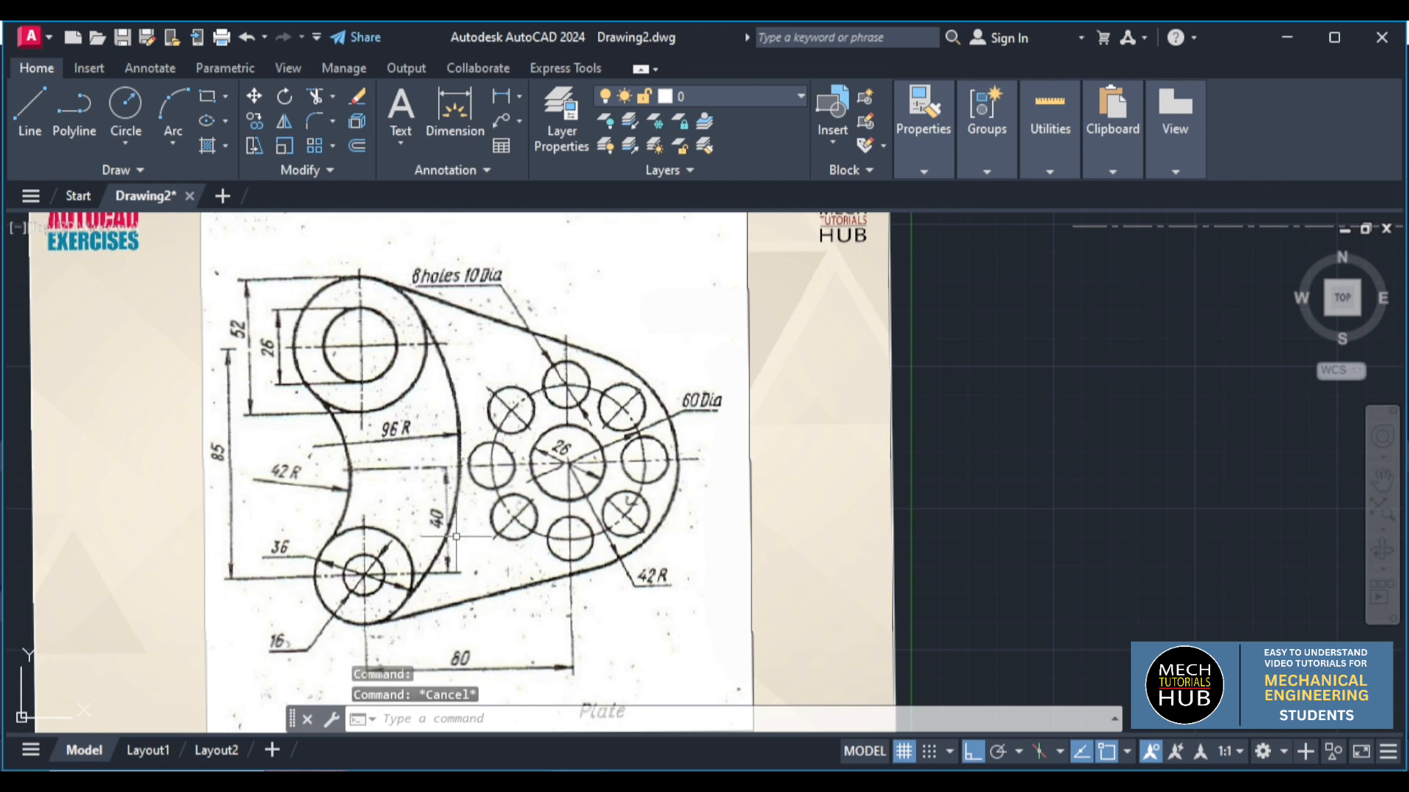
scroll(456, 540, "down", 2)
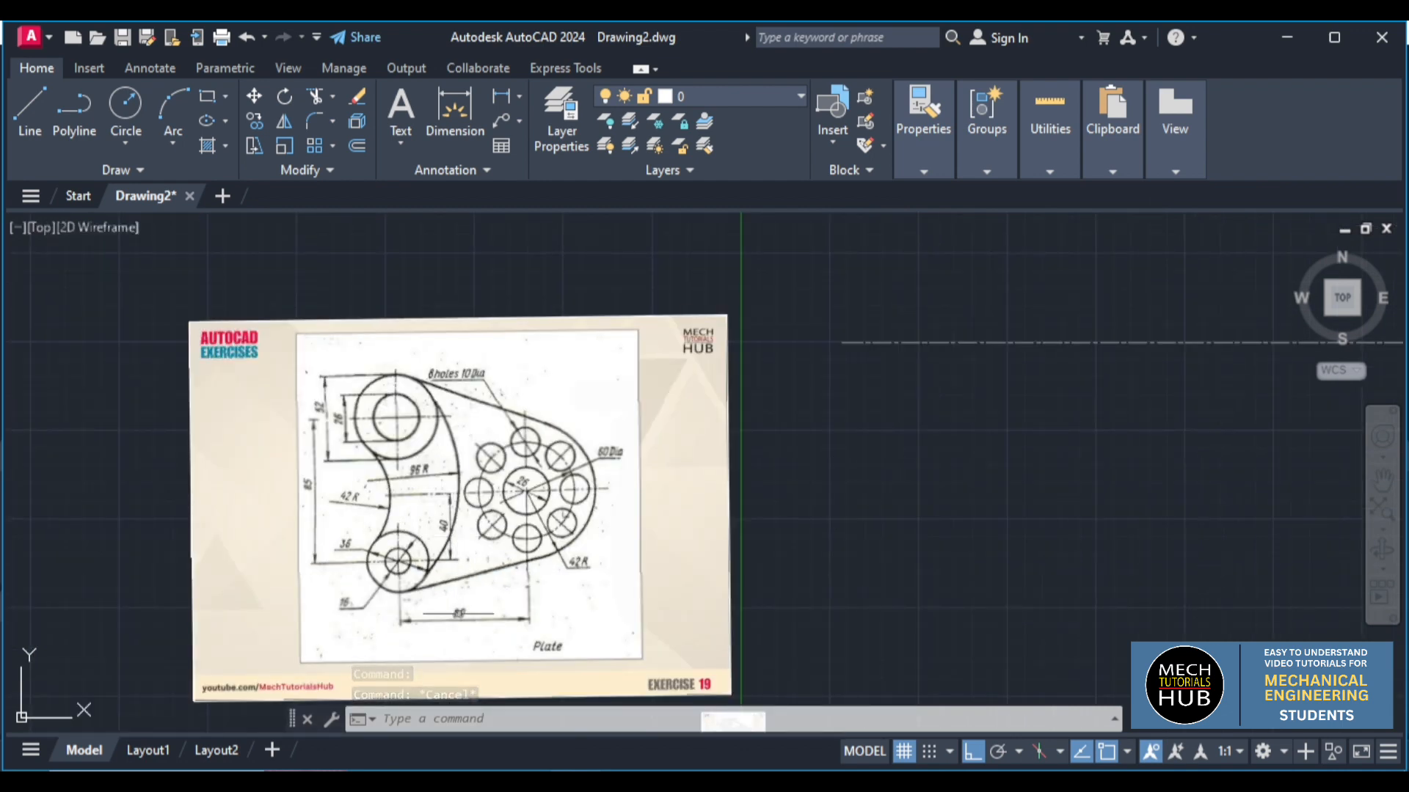
scroll(554, 481, "down", 6)
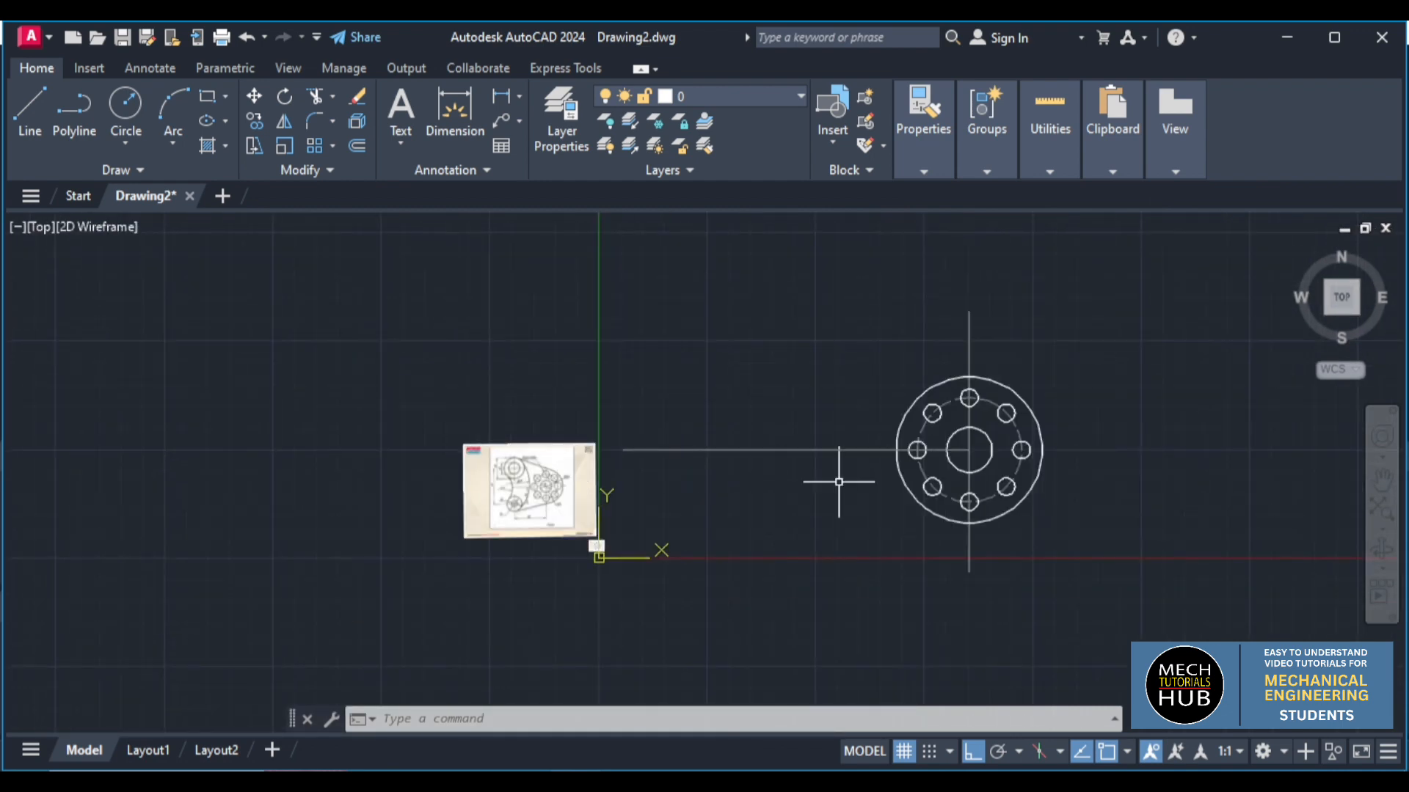
scroll(964, 506, "up", 5)
scroll(964, 506, "down", 2)
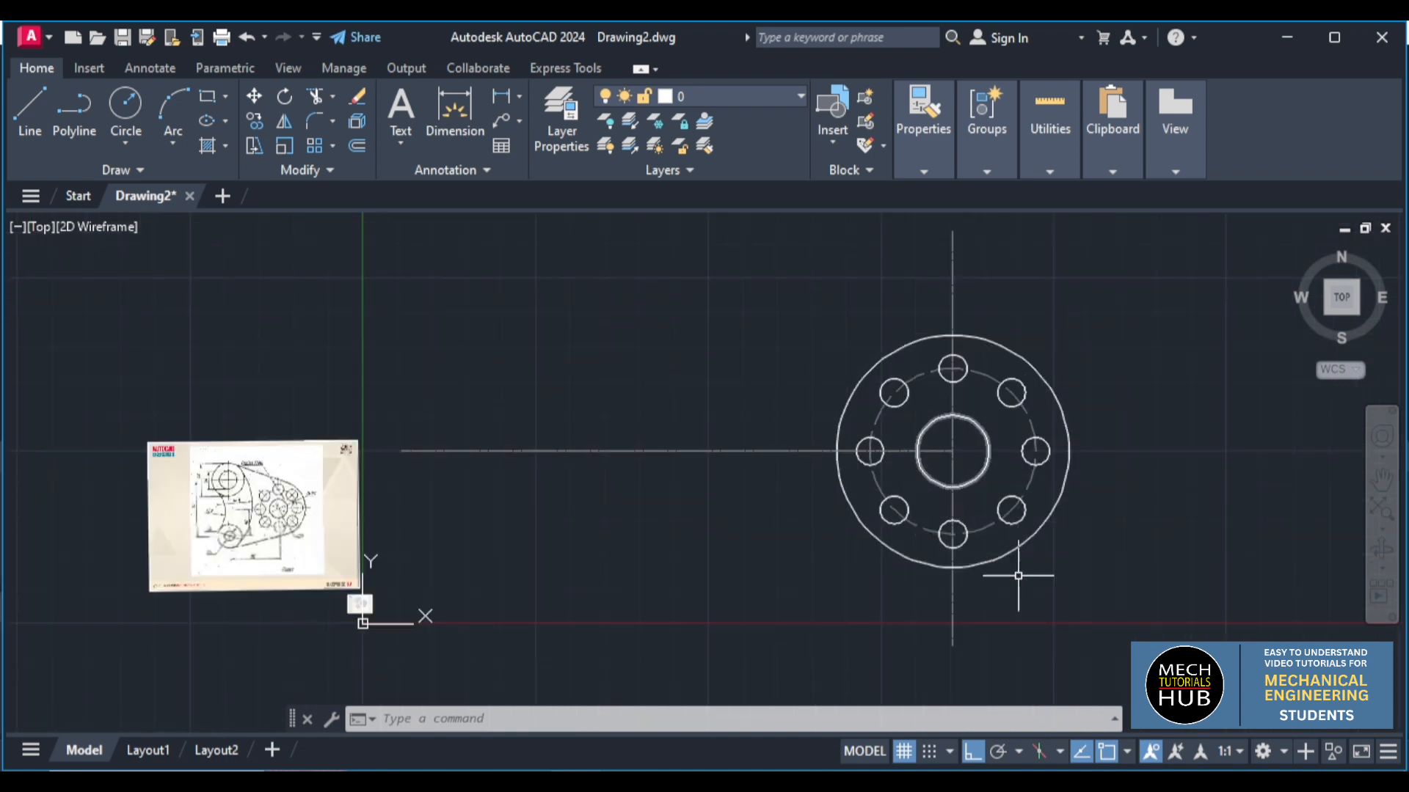
key("Return")
key("Return")
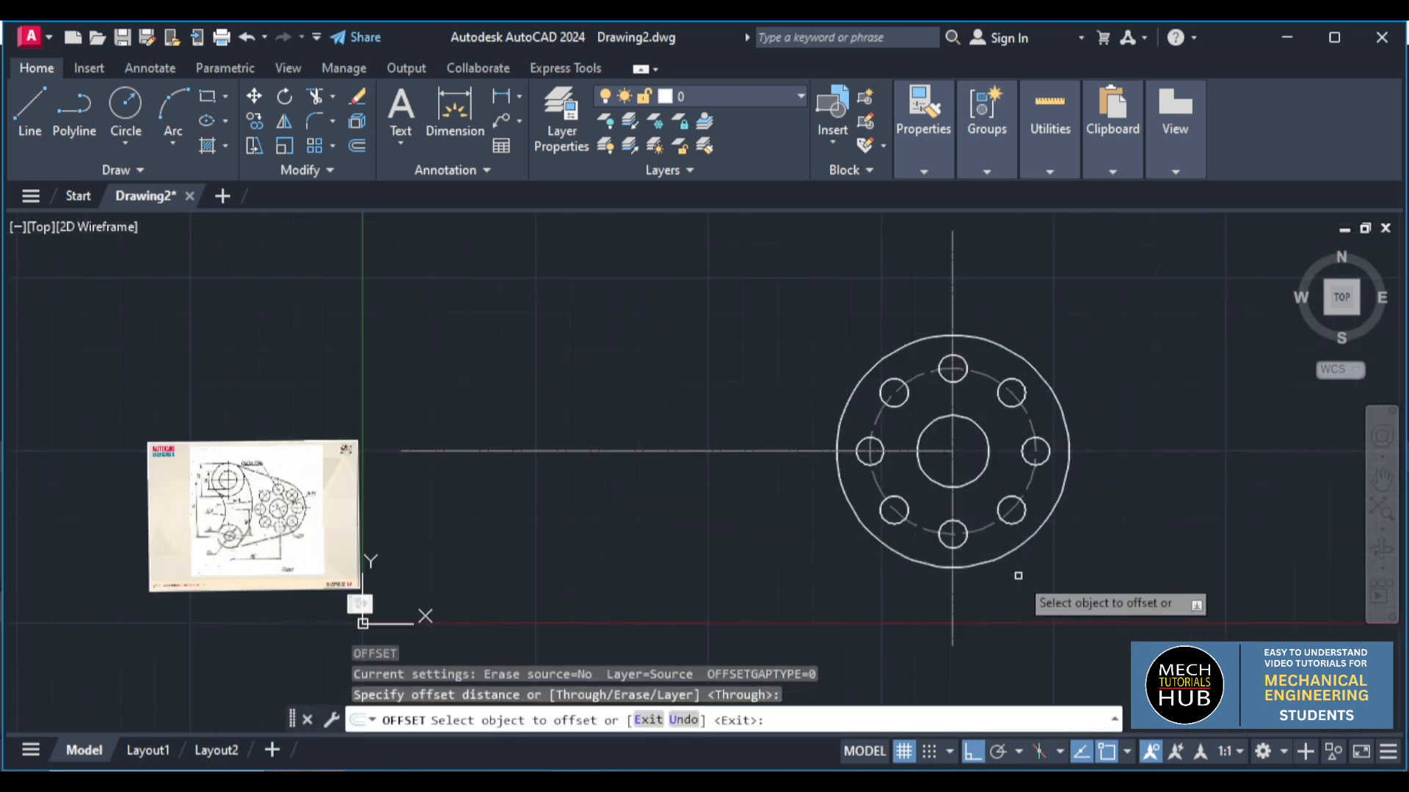
left_click(952, 608)
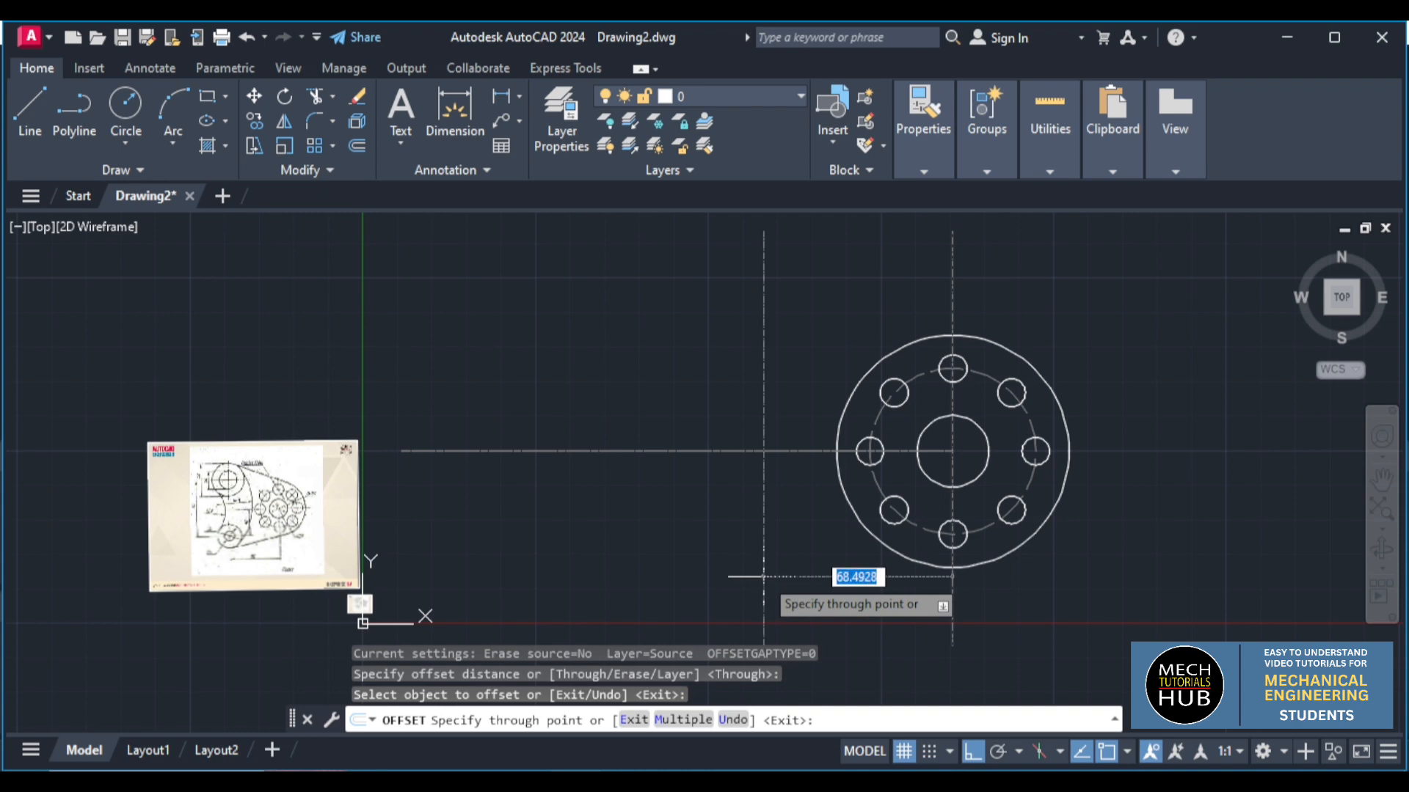
key("Return")
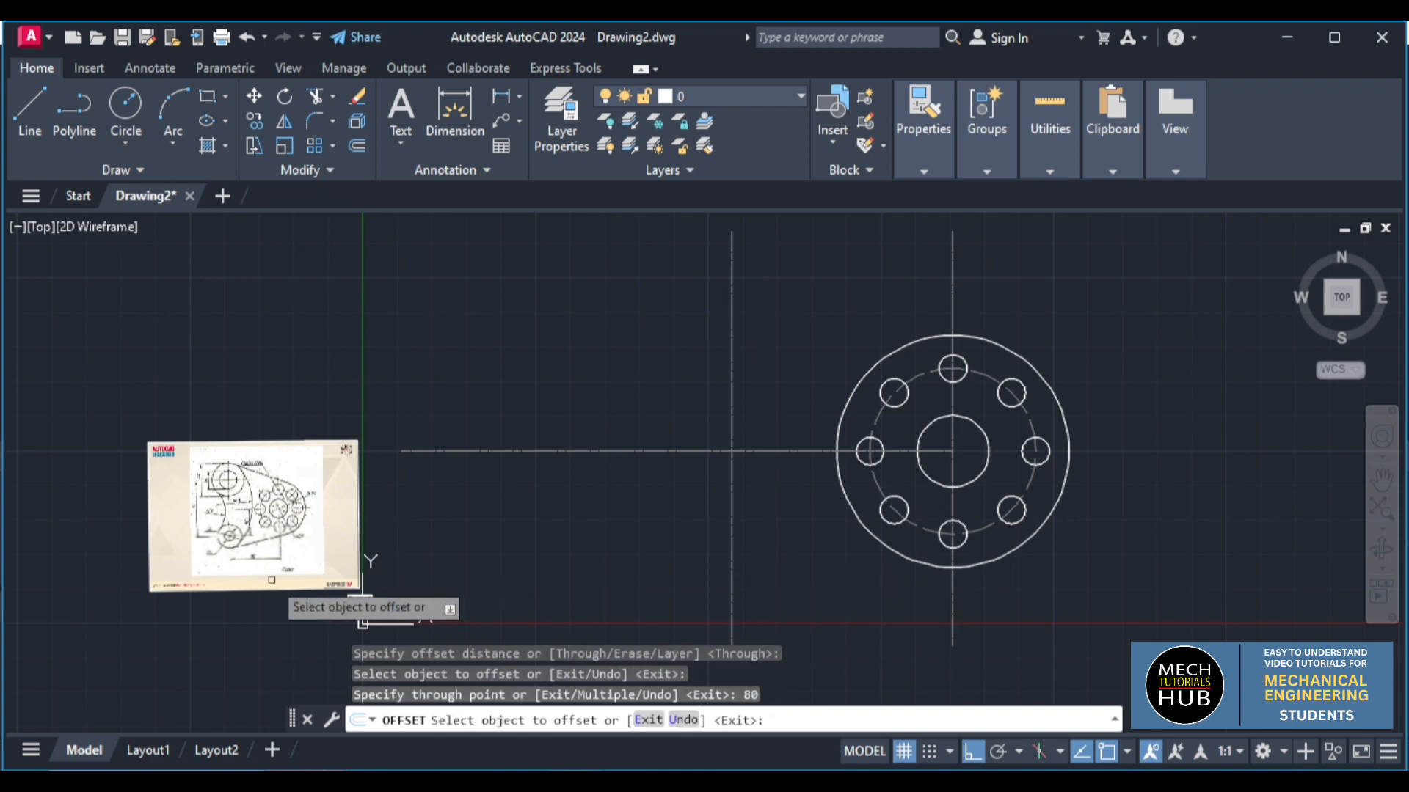
Offset the horizontal centre line of the hole pattern 40 mm downward for the lower boss
scroll(273, 577, "up", 4)
scroll(248, 513, "up", 4)
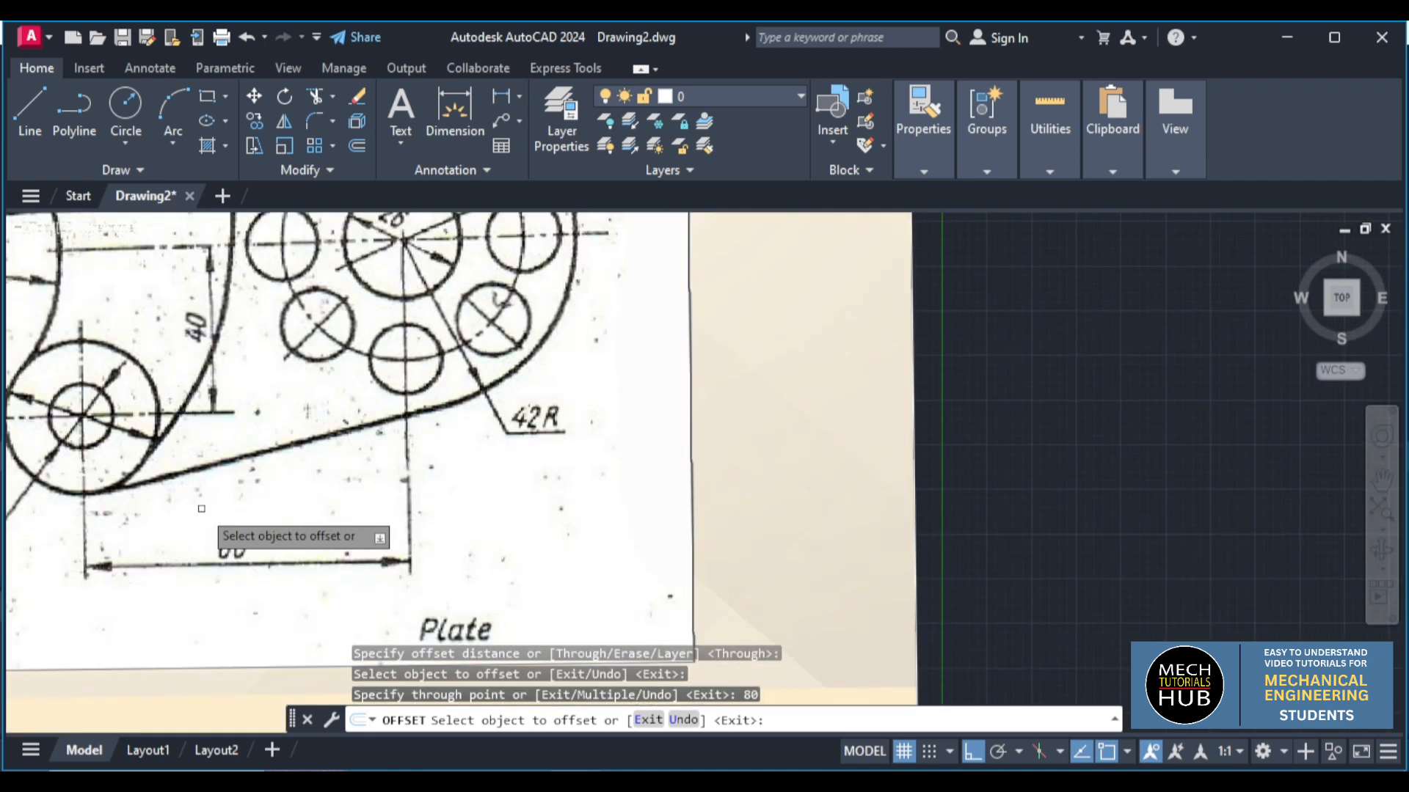
scroll(201, 508, "down", 5)
scroll(147, 484, "up", 3)
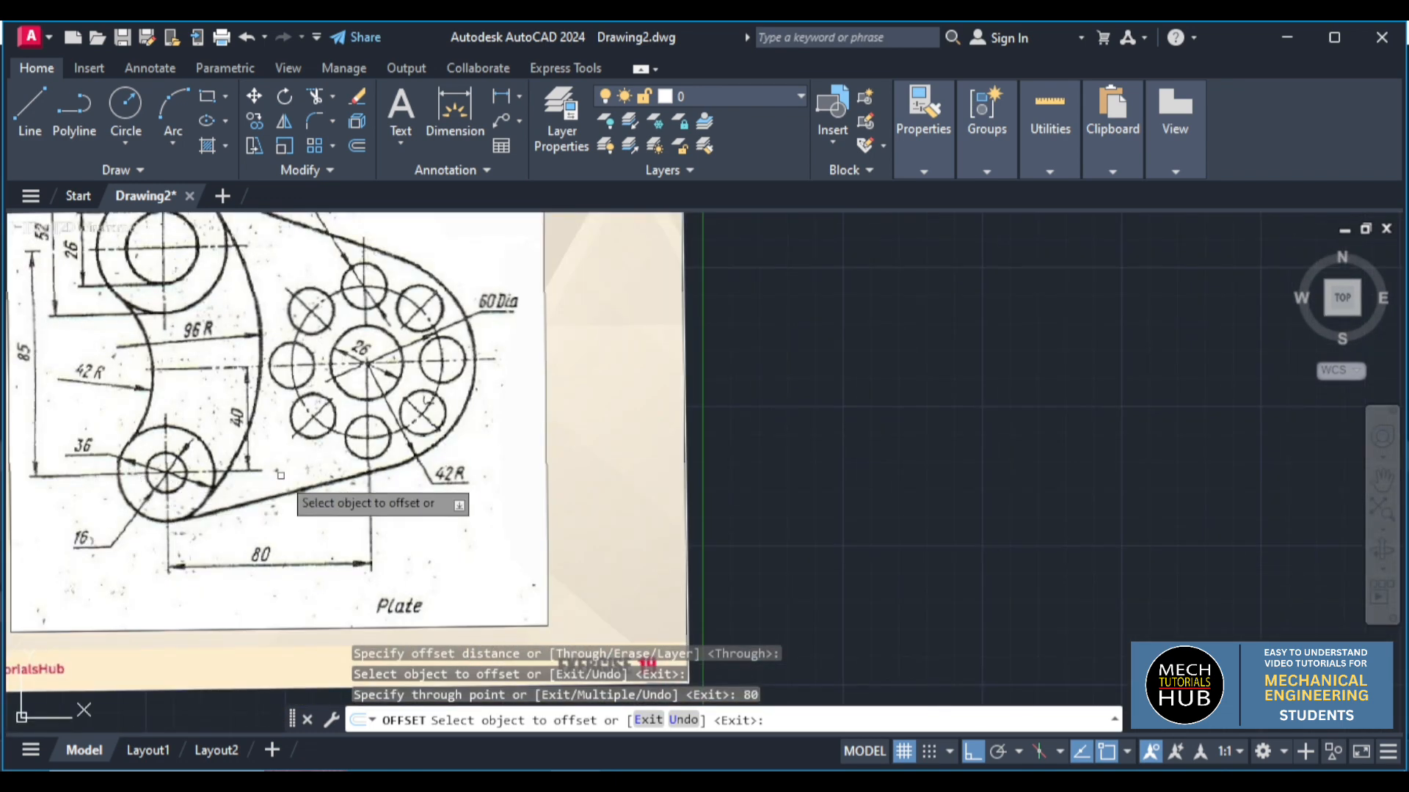
scroll(280, 475, "down", 5)
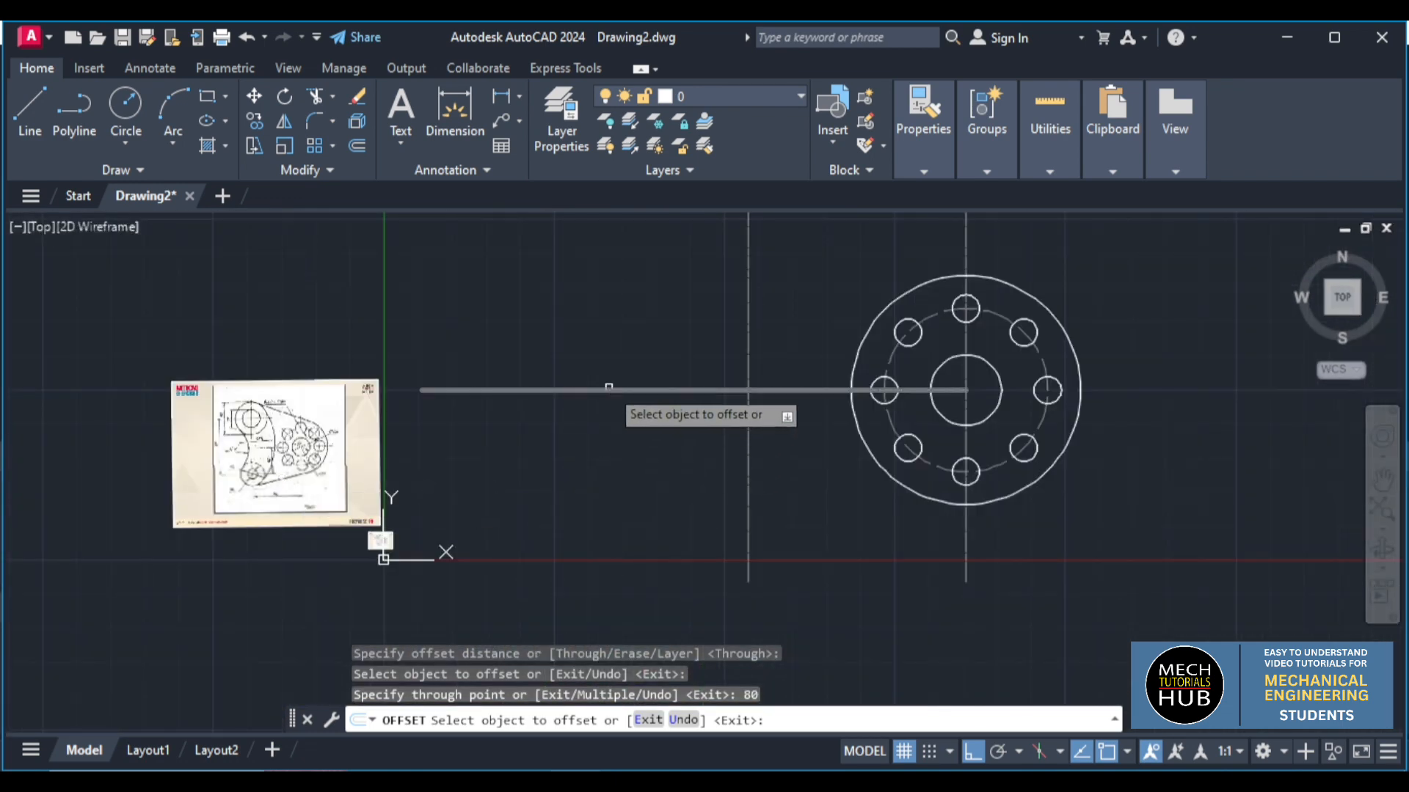
left_click(608, 388)
type("40")
key("Return")
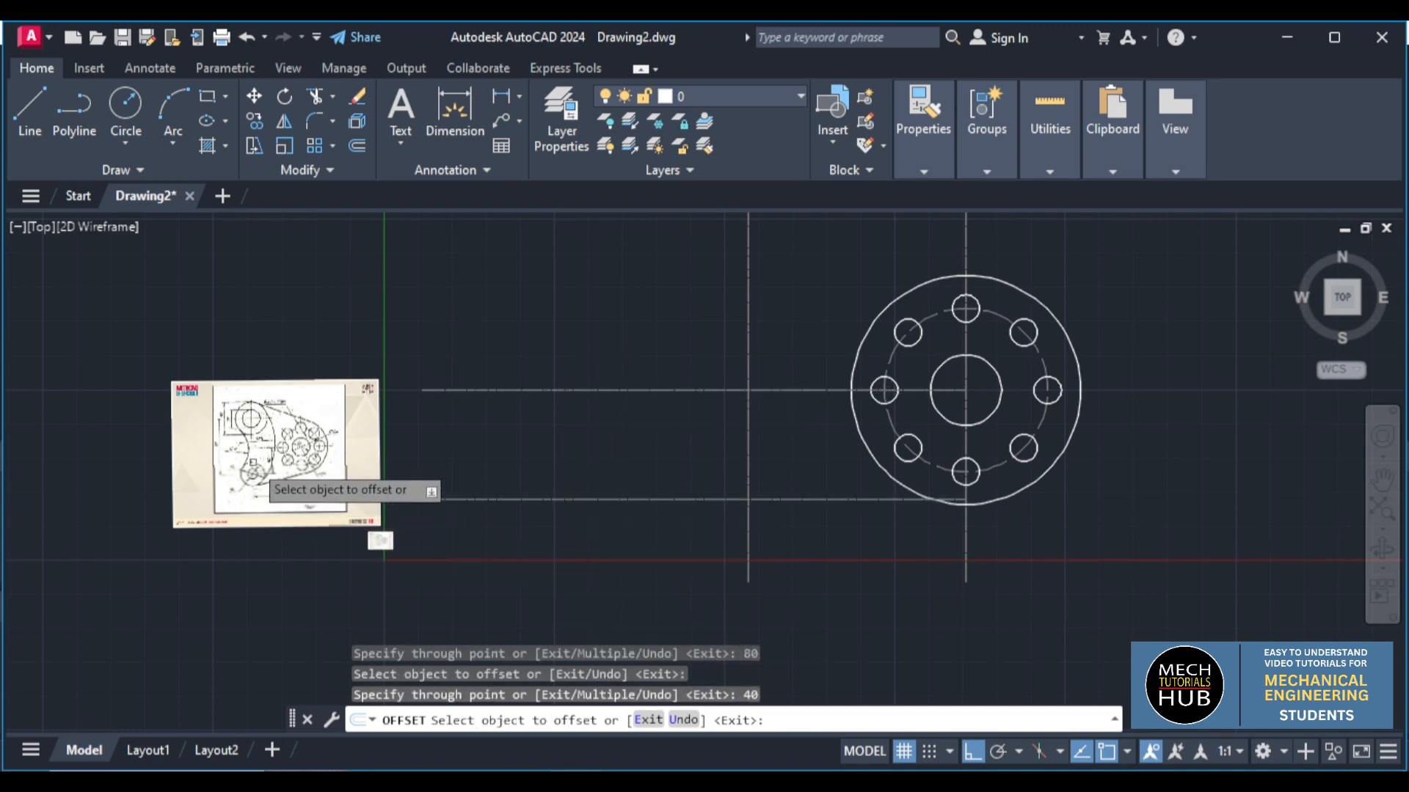
scroll(267, 473, "up", 5)
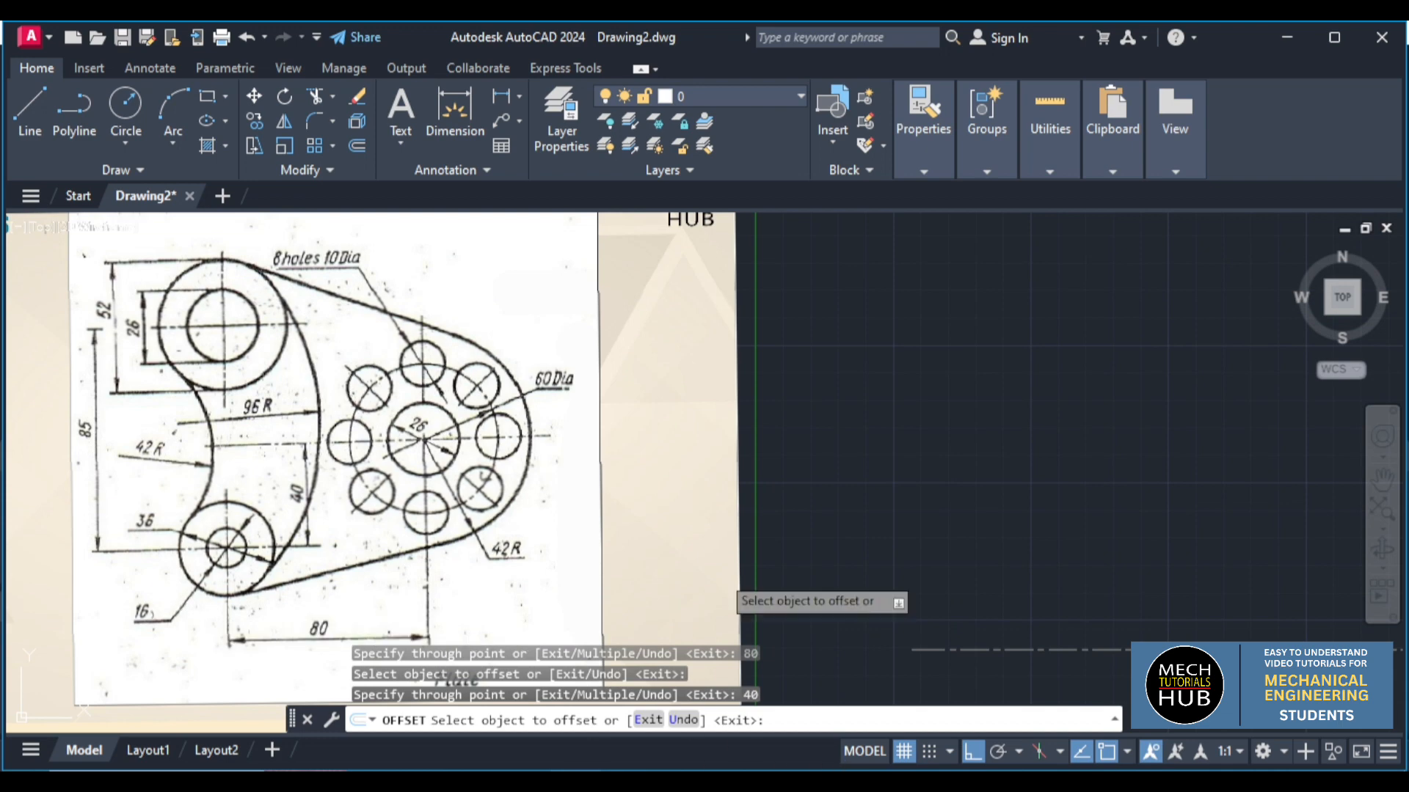
scroll(754, 414, "down", 5)
scroll(1158, 495, "up", 2)
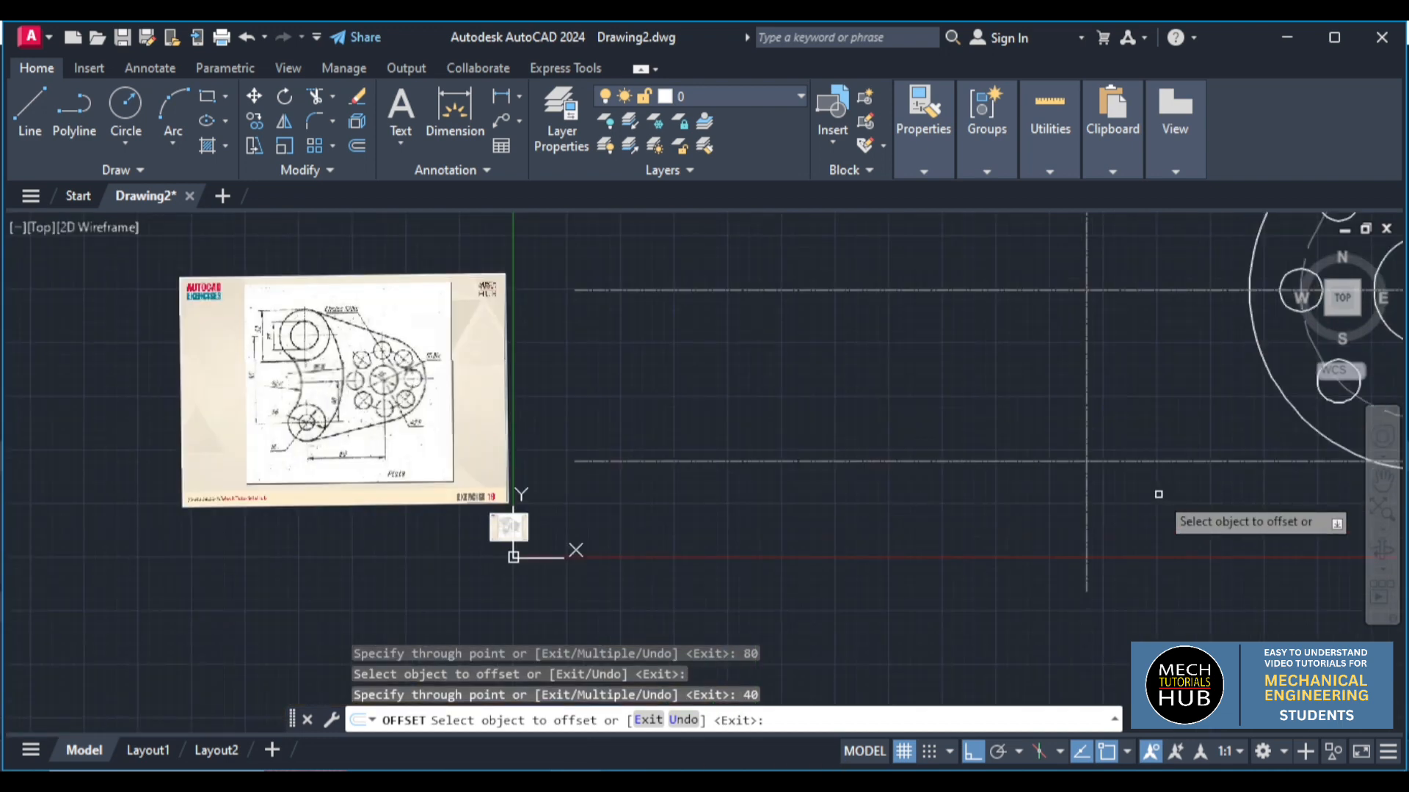
key("Escape")
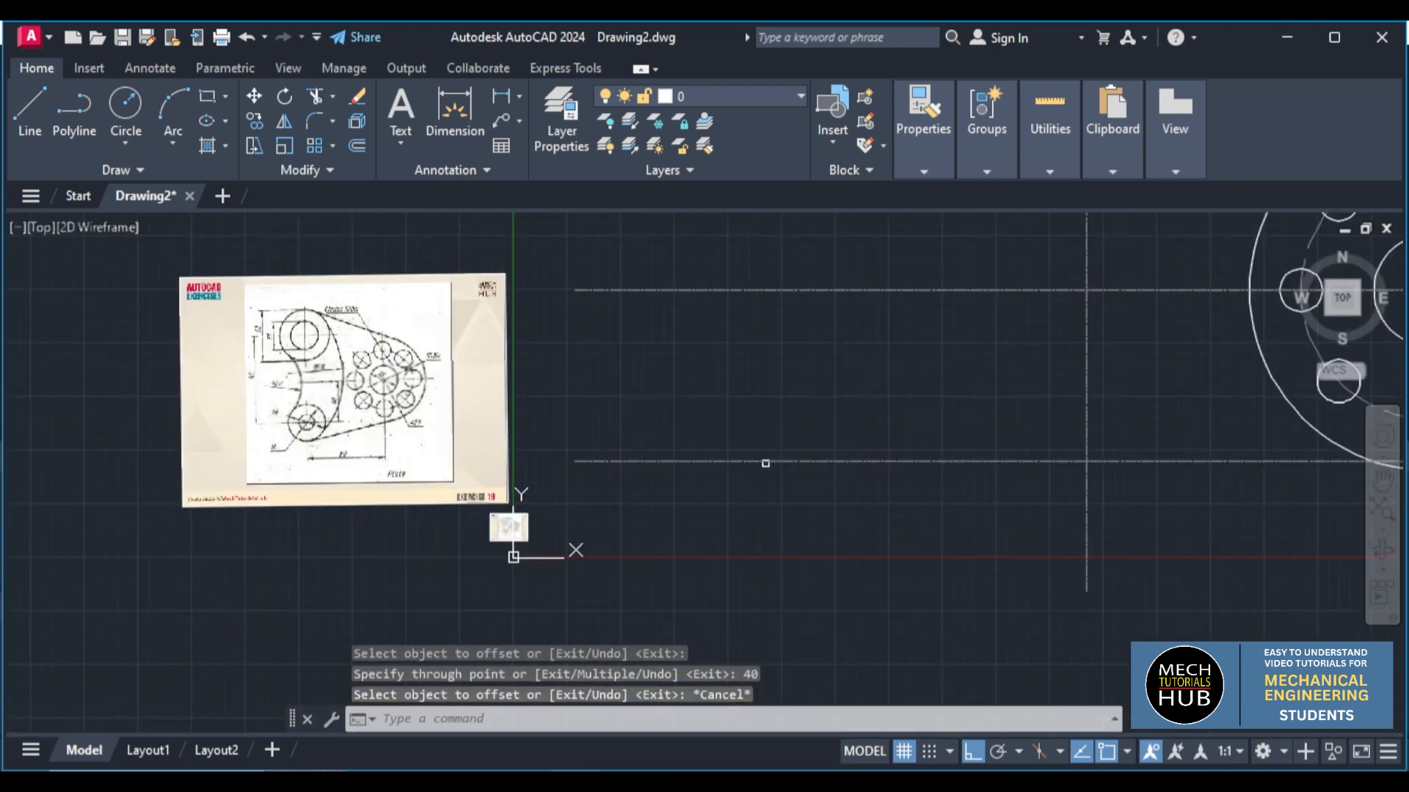
Draw a 36 mm diameter circle centred where the lower horizontal and left vertical centre lines intersect
left_click(124, 141)
left_click(162, 222)
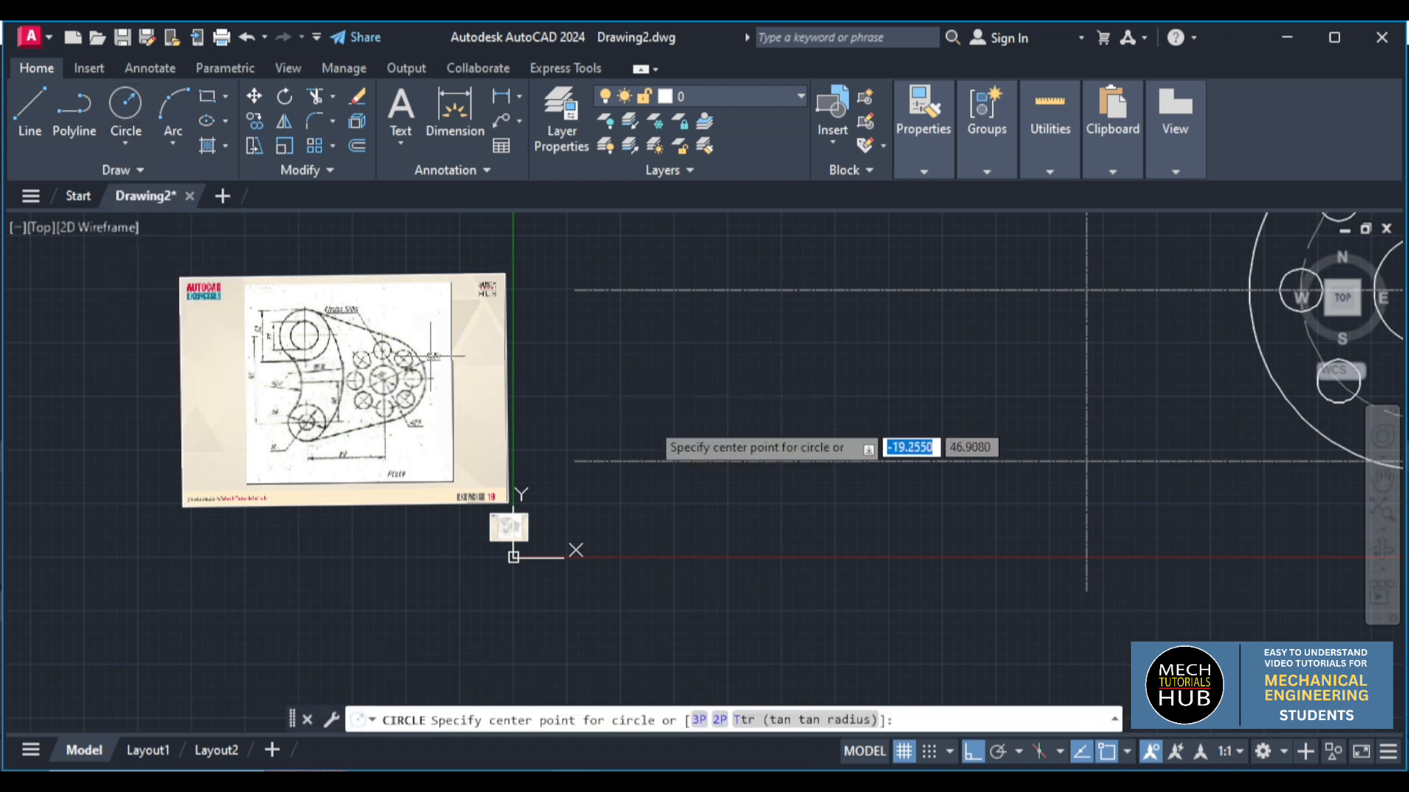
left_click(1085, 460)
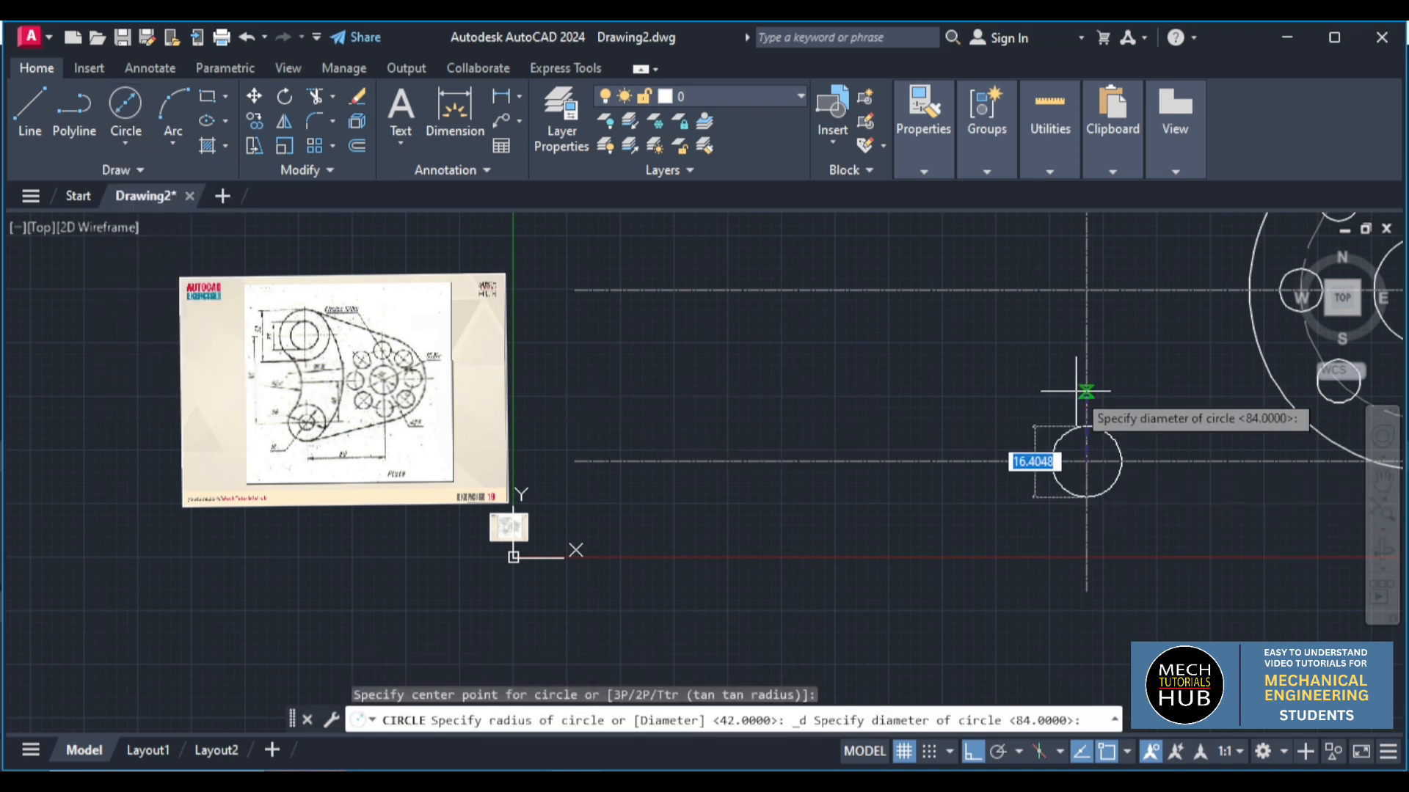
type("36")
key("Return")
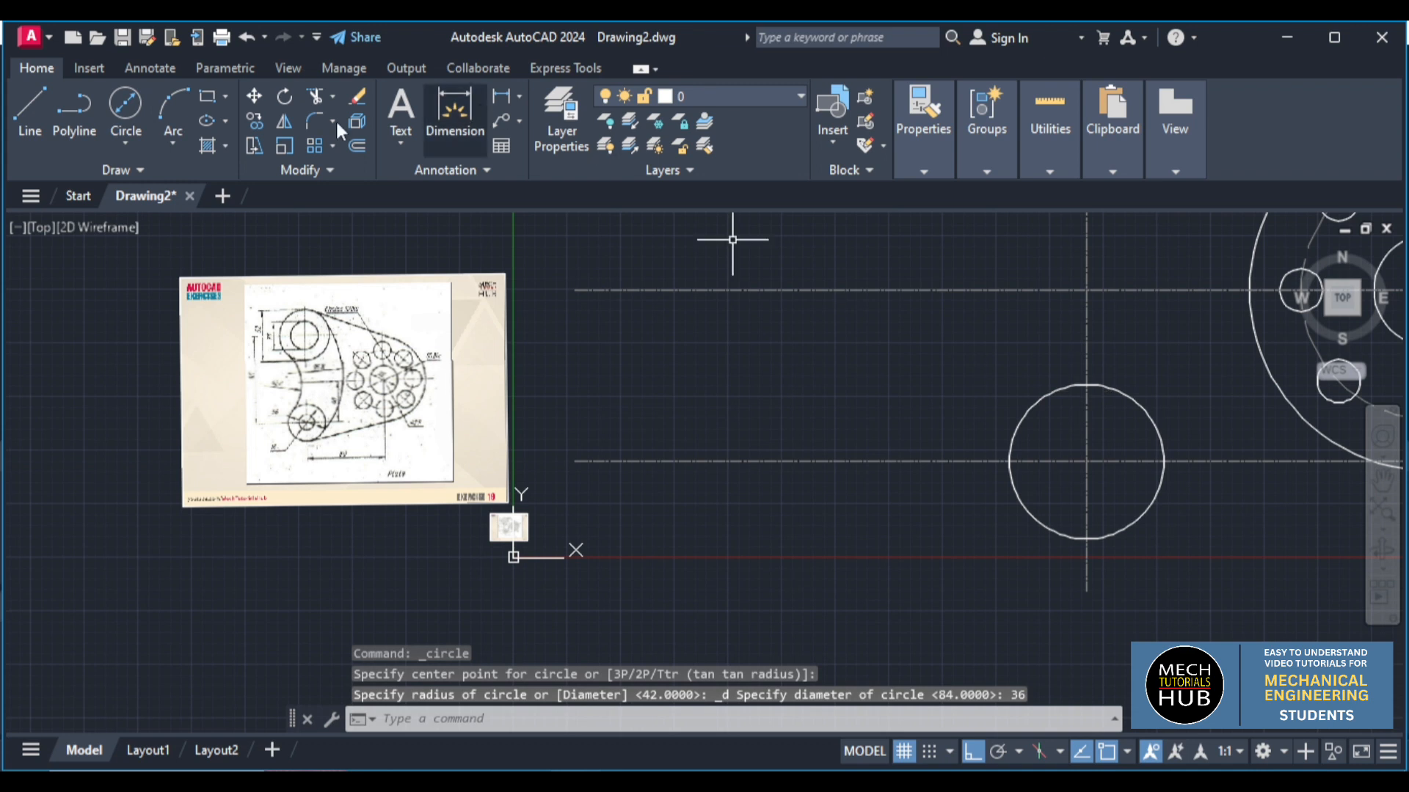
Draw a concentric 16 mm diameter circle inside the lower boss circle
key("Return")
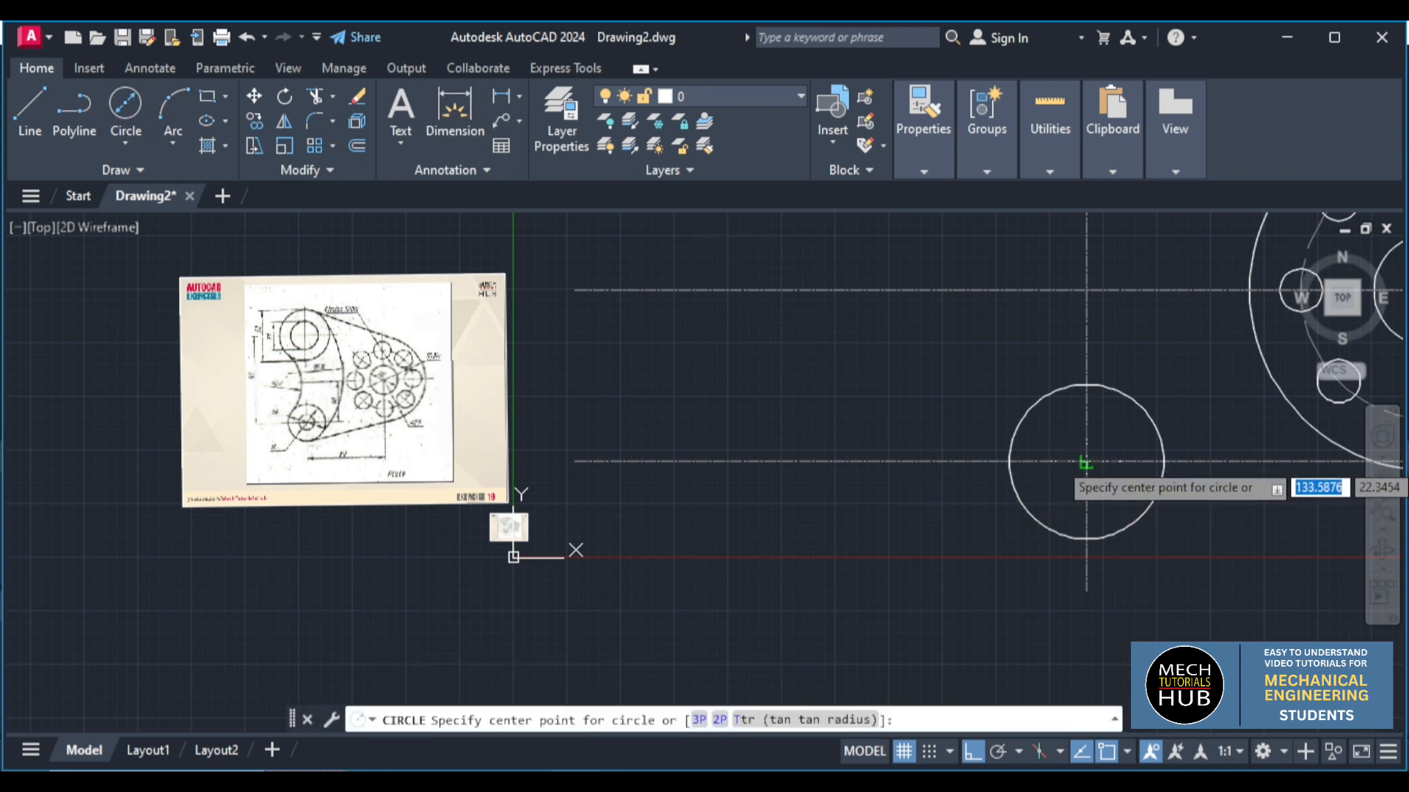
left_click(1084, 462)
type("d")
key("Return")
type("16")
key("Return")
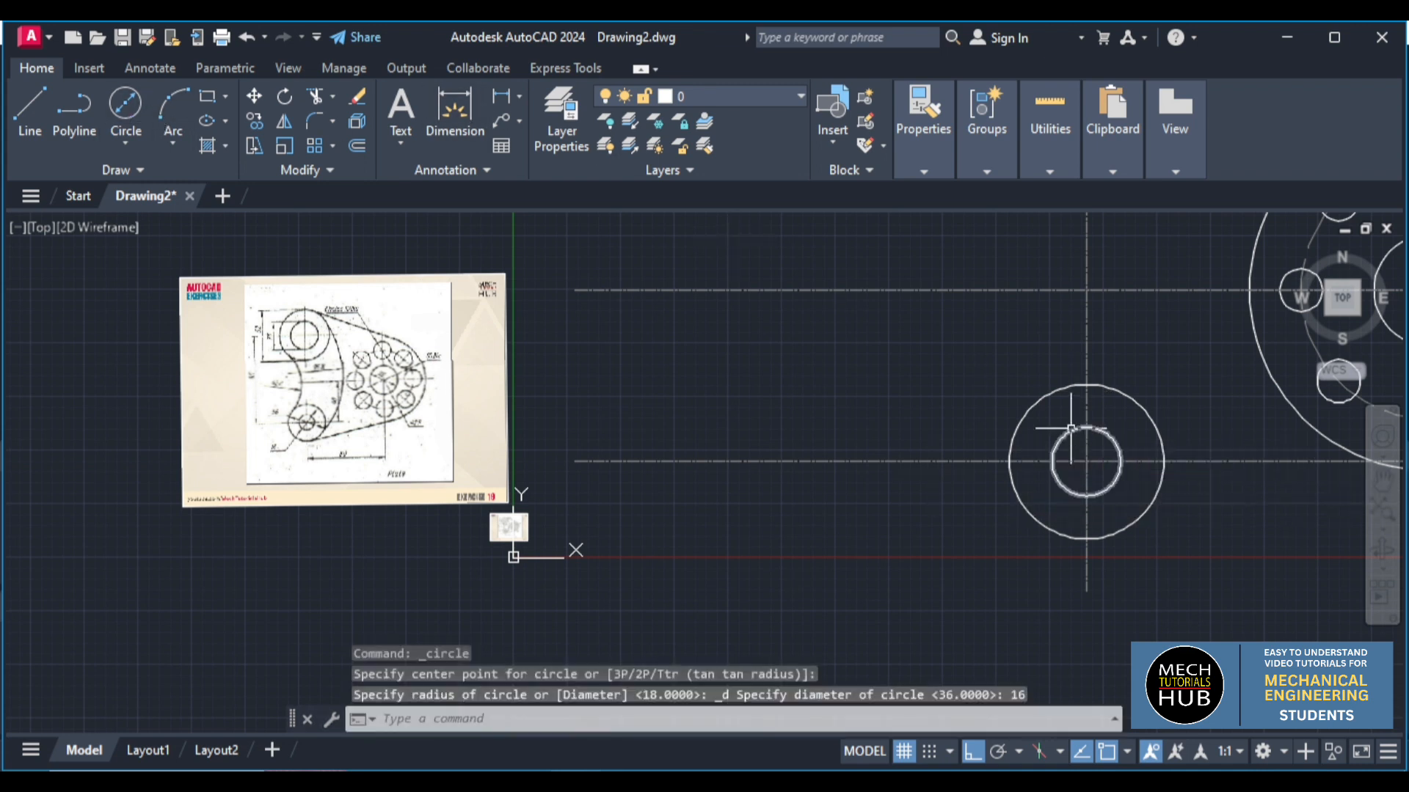
Examine the reference image for the vertical distance between the lower and upper boss centres
scroll(305, 381, "up", 5)
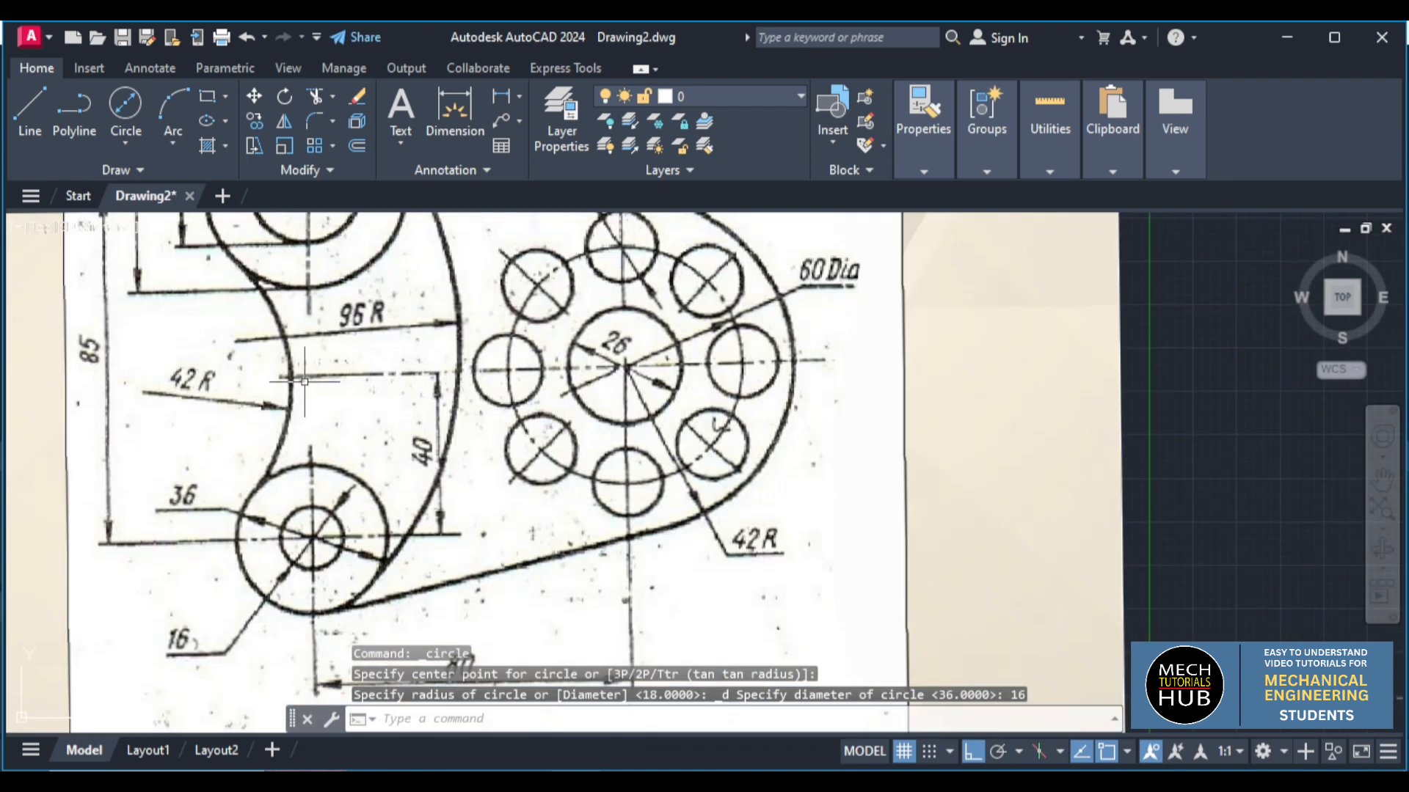
scroll(304, 381, "down", 5)
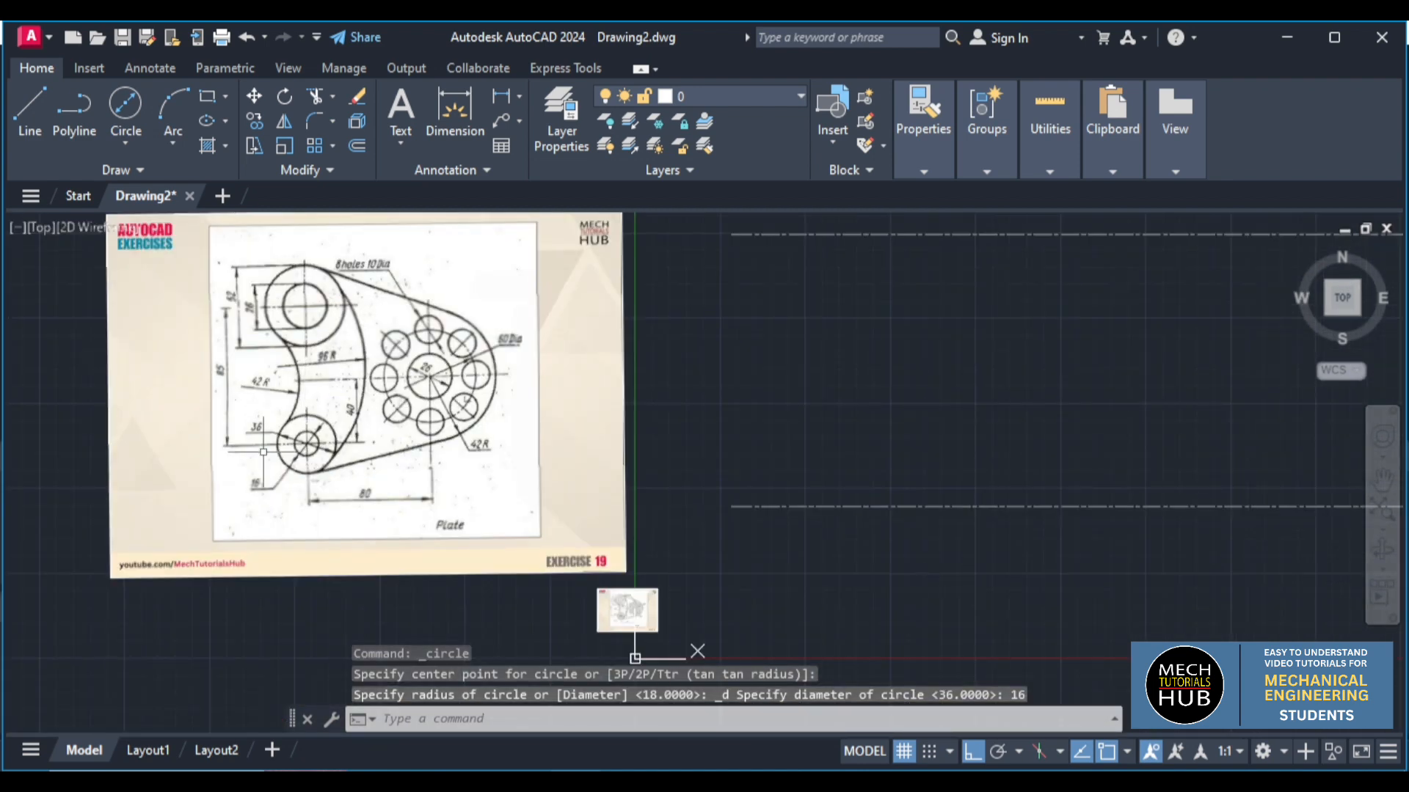
scroll(263, 452, "up", 3)
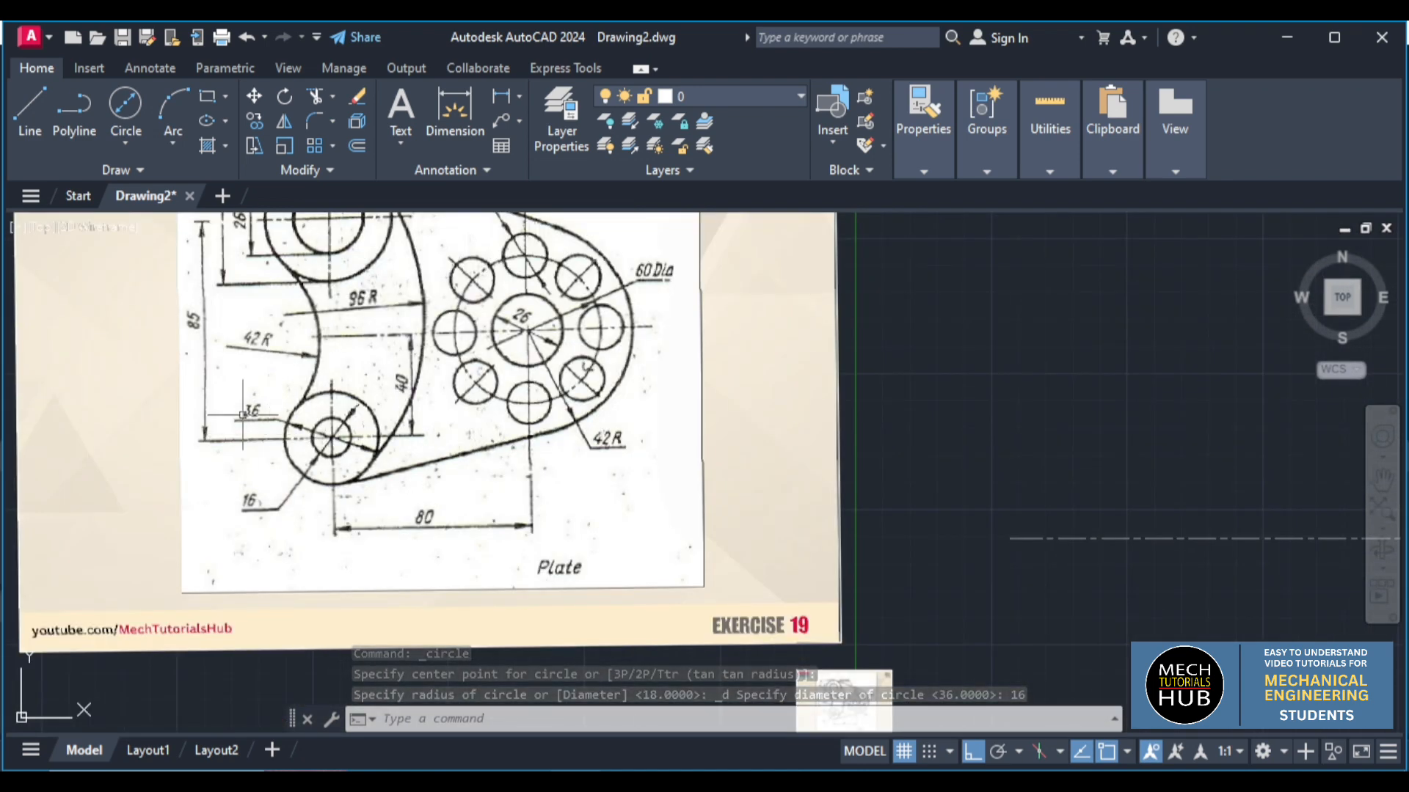
scroll(243, 415, "down", 5)
scroll(220, 415, "up", 5)
scroll(159, 415, "down", 3)
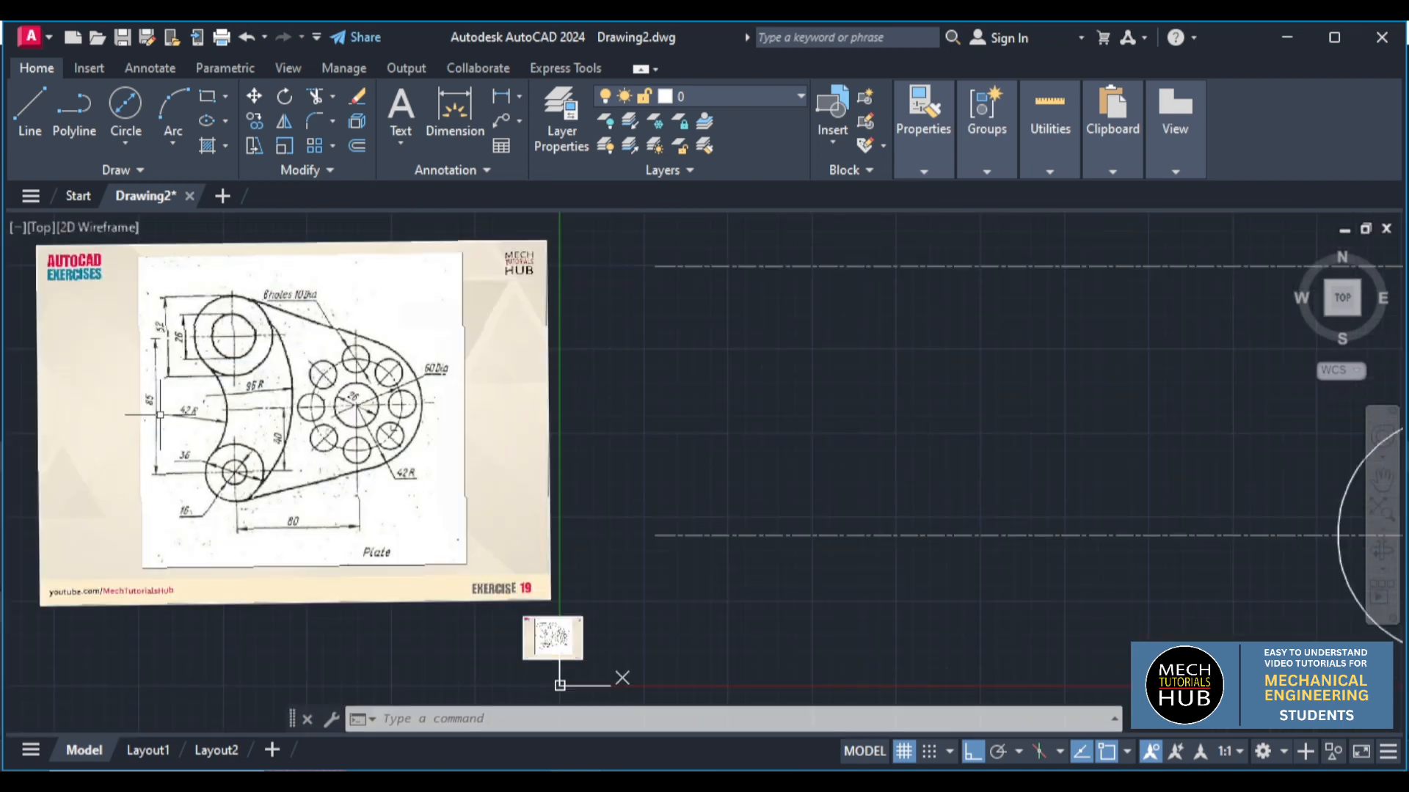
scroll(167, 320, "up", 2)
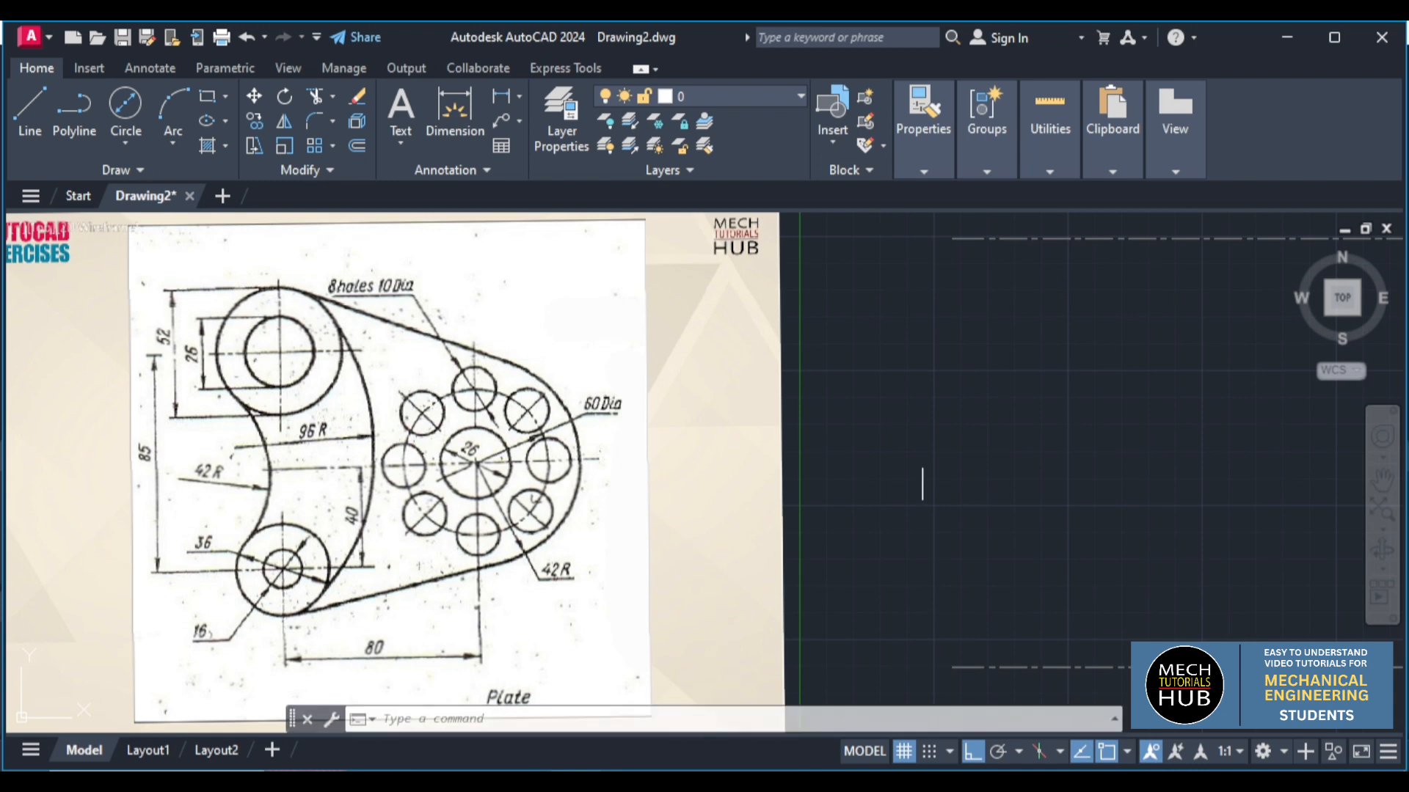
scroll(844, 460, "down", 3)
scroll(999, 464, "down", 5)
scroll(1202, 462, "up", 3)
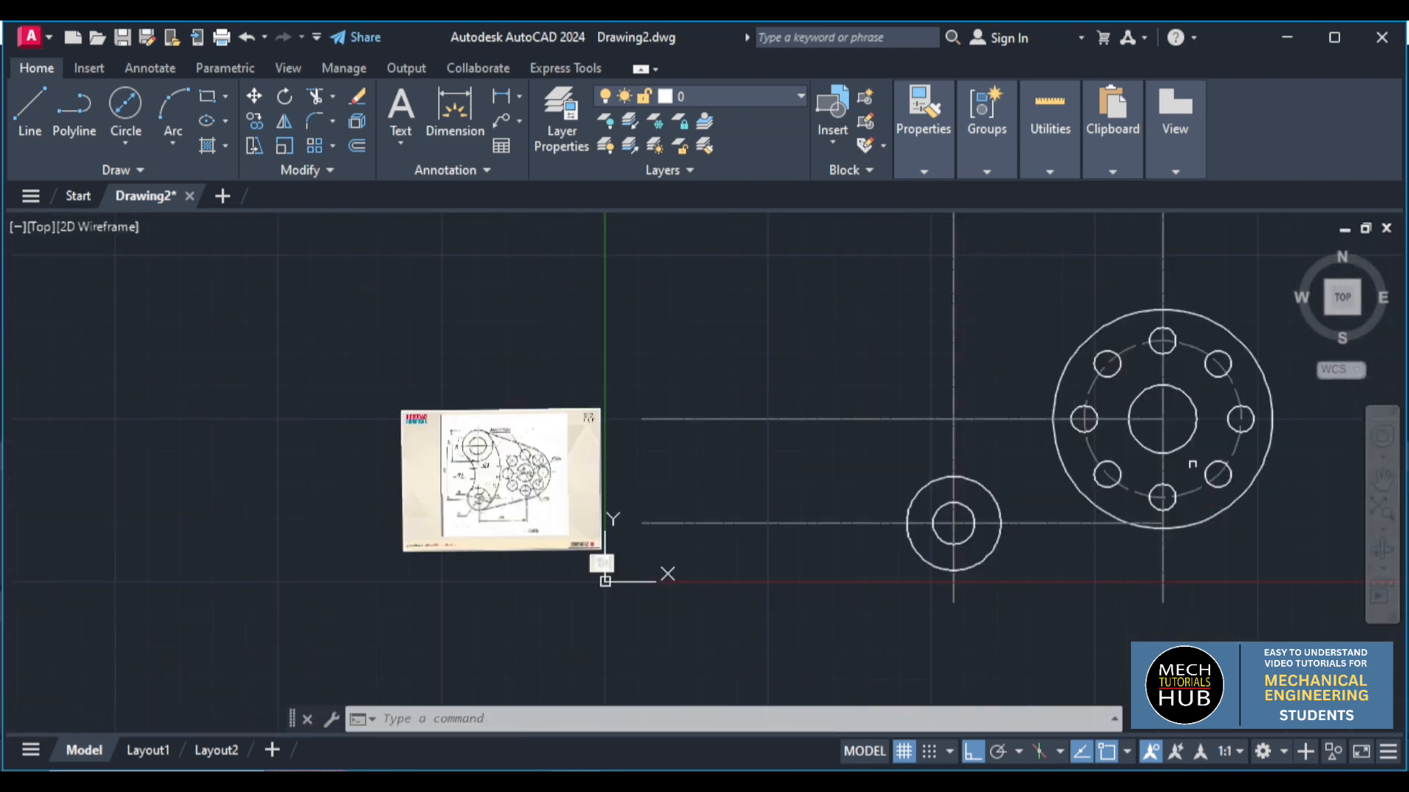
Offset the lower boss's horizontal centre line 85 mm upward, using the Through option
key("Return")
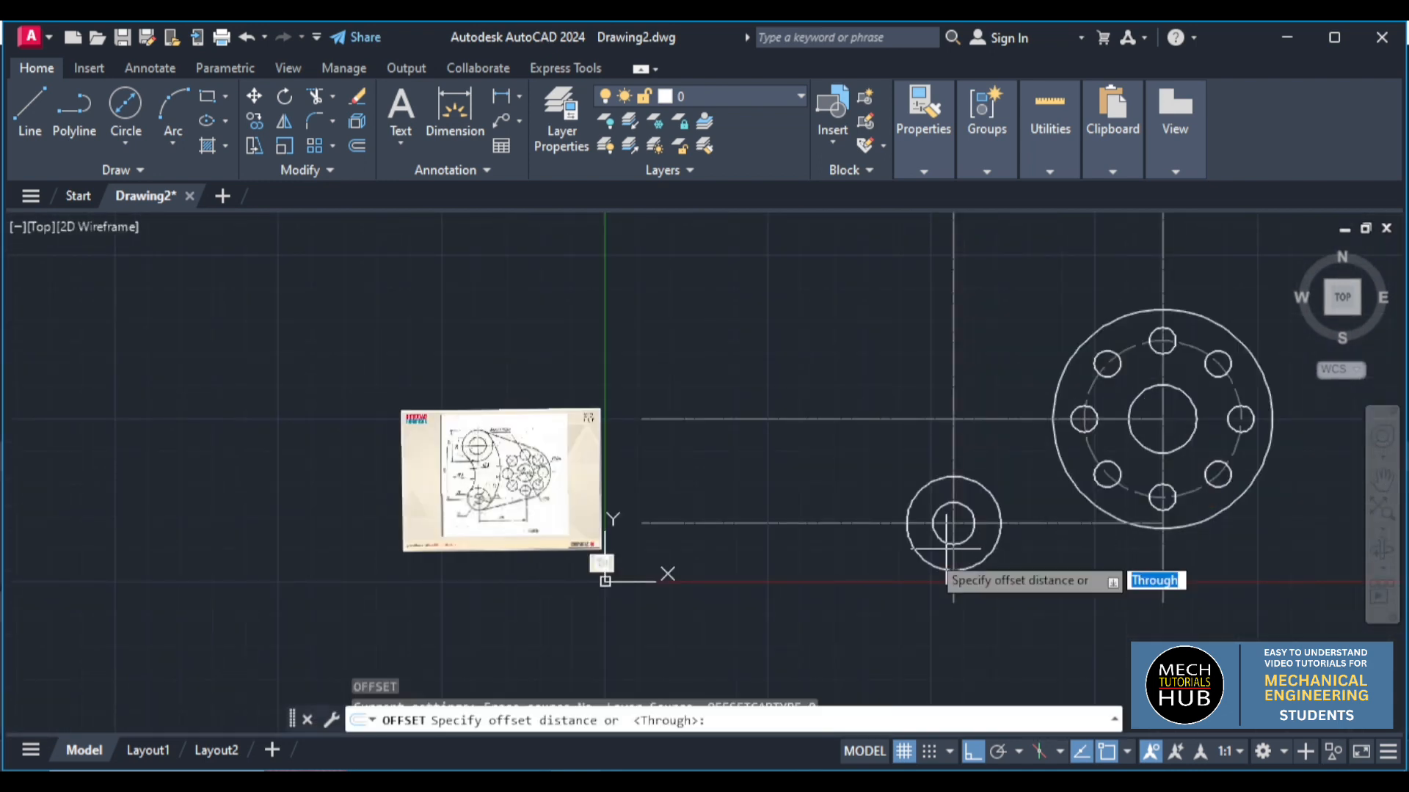
key("Return")
left_click(766, 419)
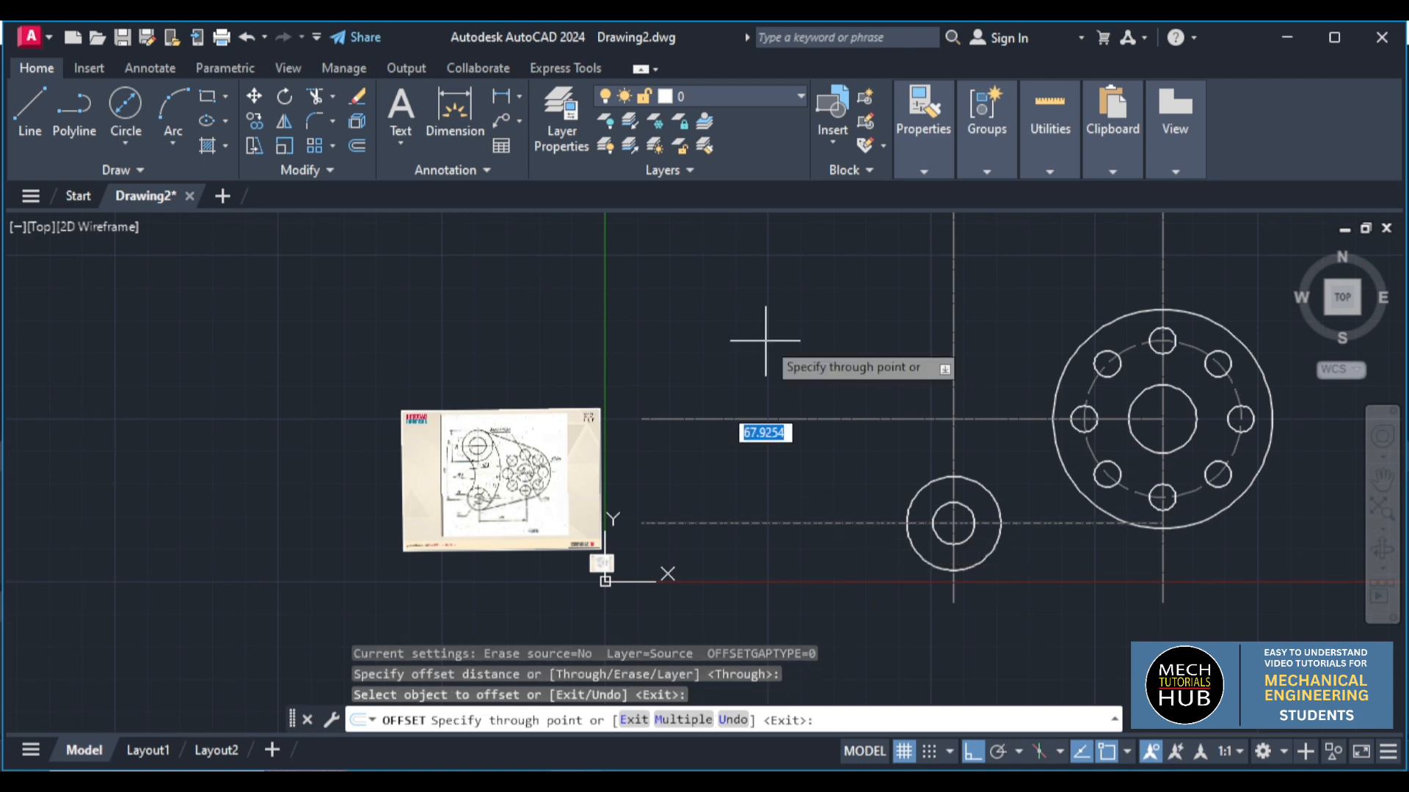
type("85")
key("Return")
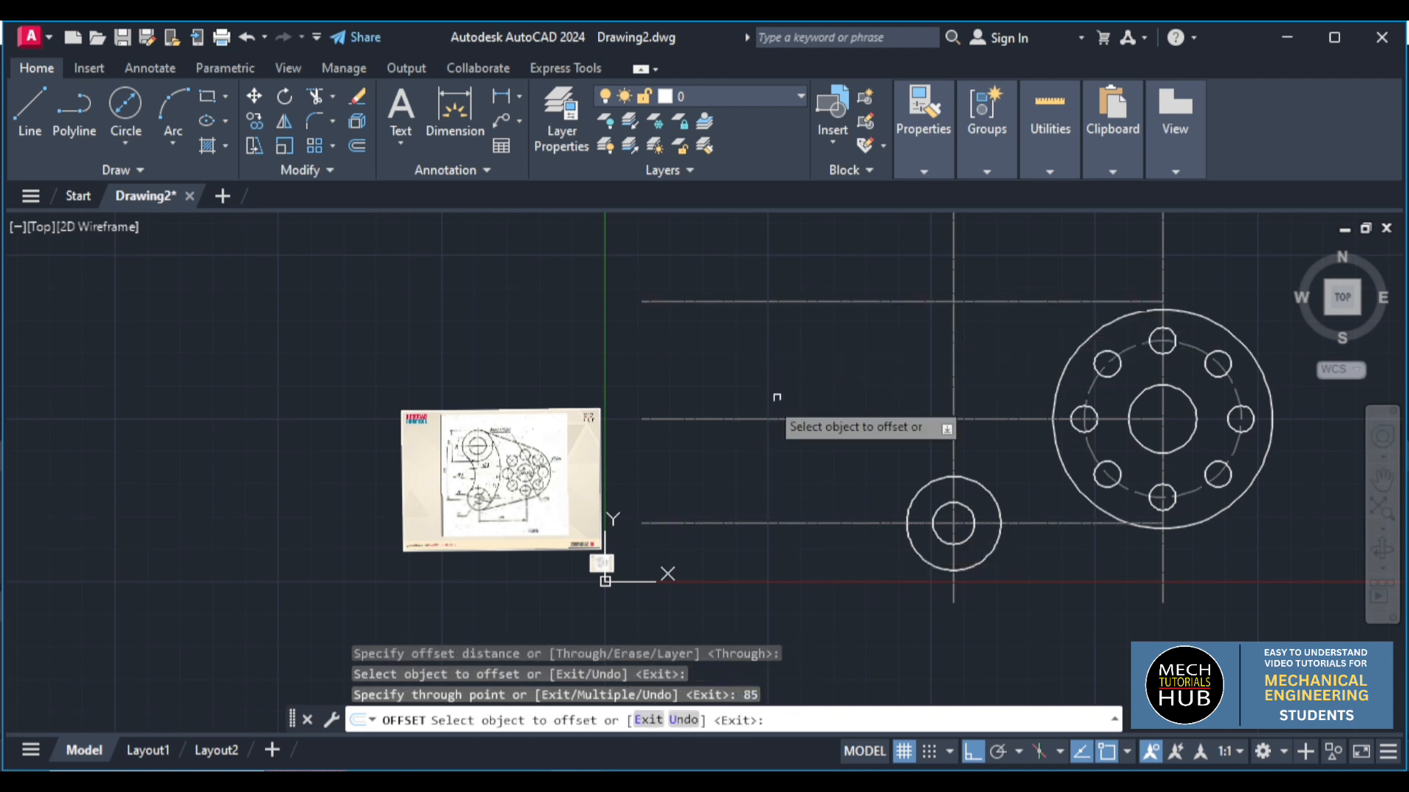
key("Escape")
Draw a 26 mm diameter circle centred where the upper horizontal and left vertical centre lines intersect
scroll(457, 461, "up", 7)
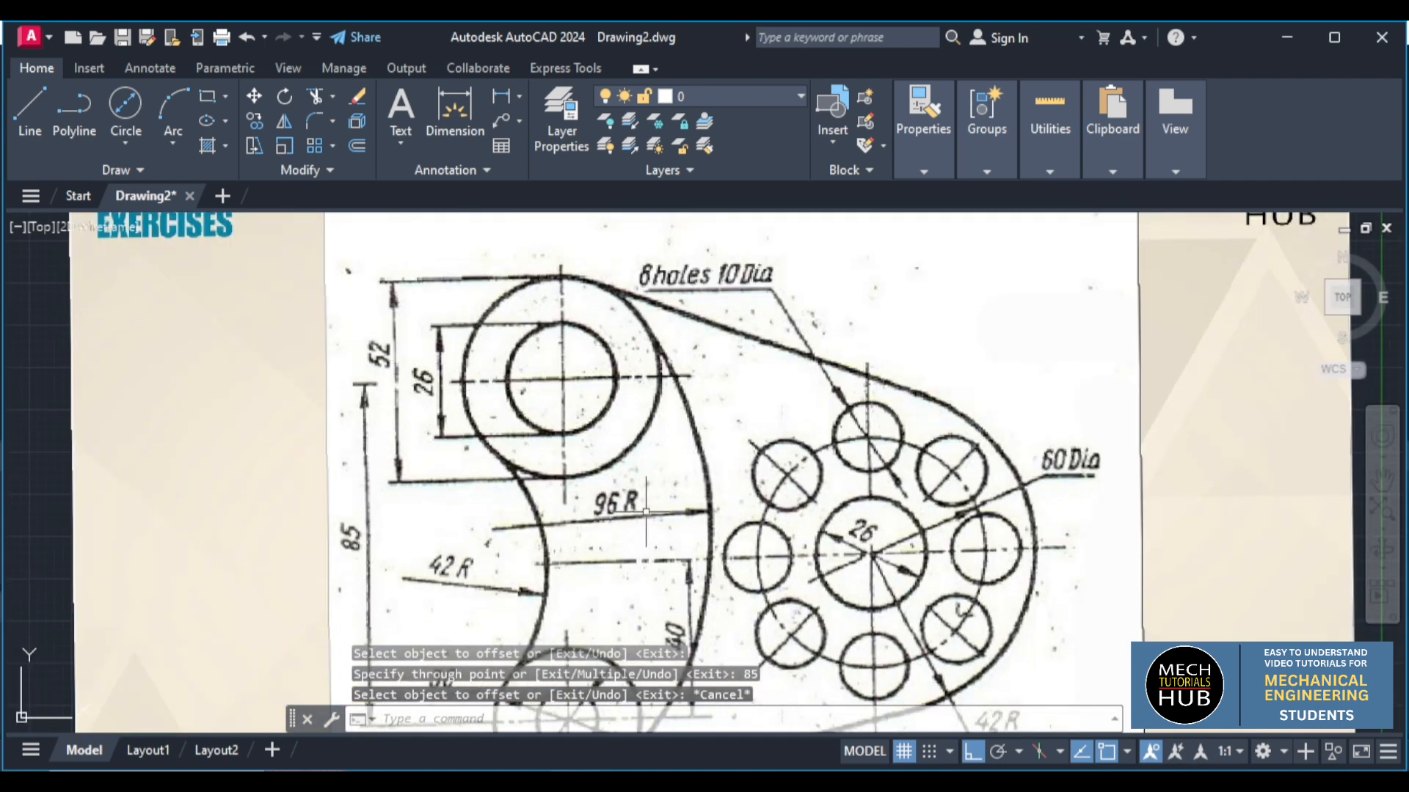
scroll(645, 512, "down", 8)
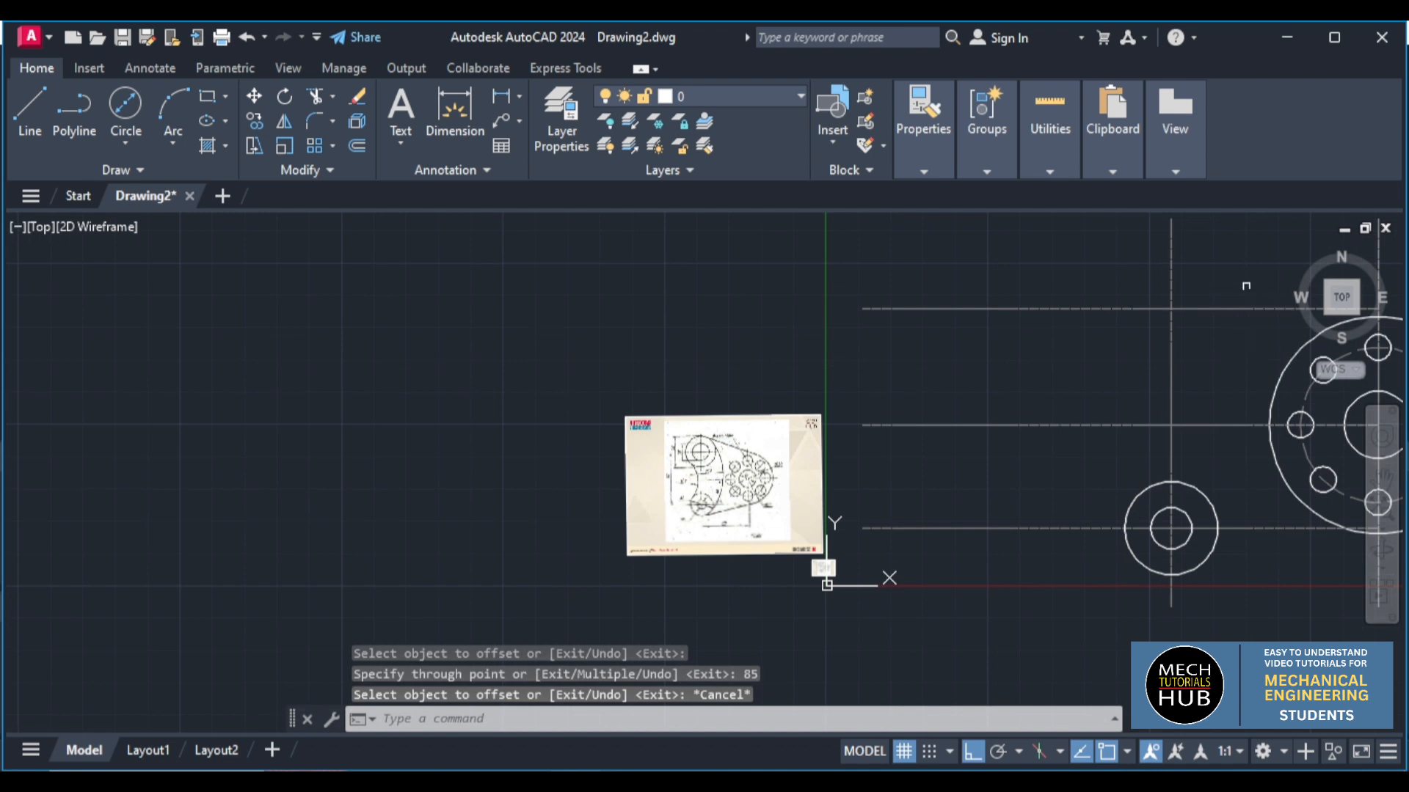
scroll(1245, 286, "up", 4)
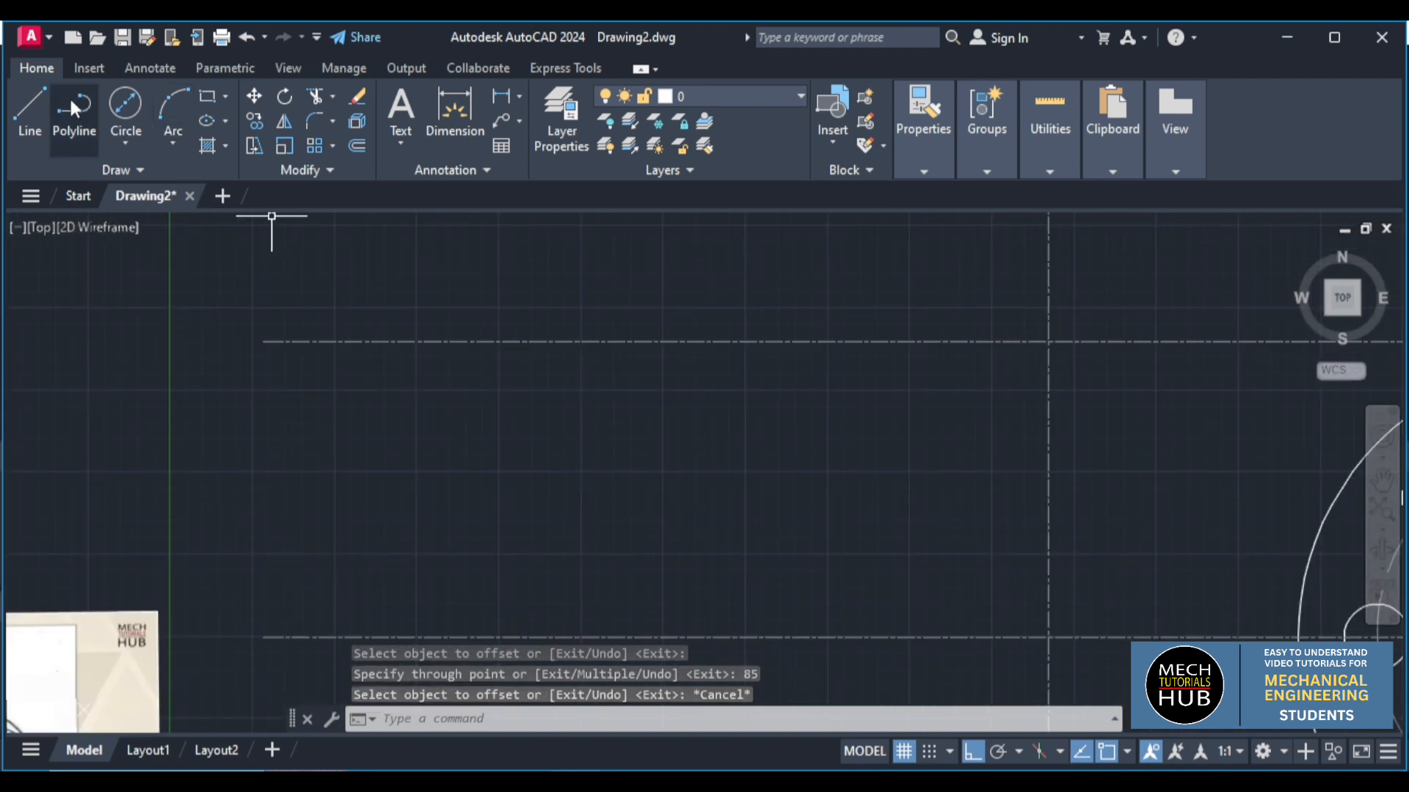
left_click(125, 110)
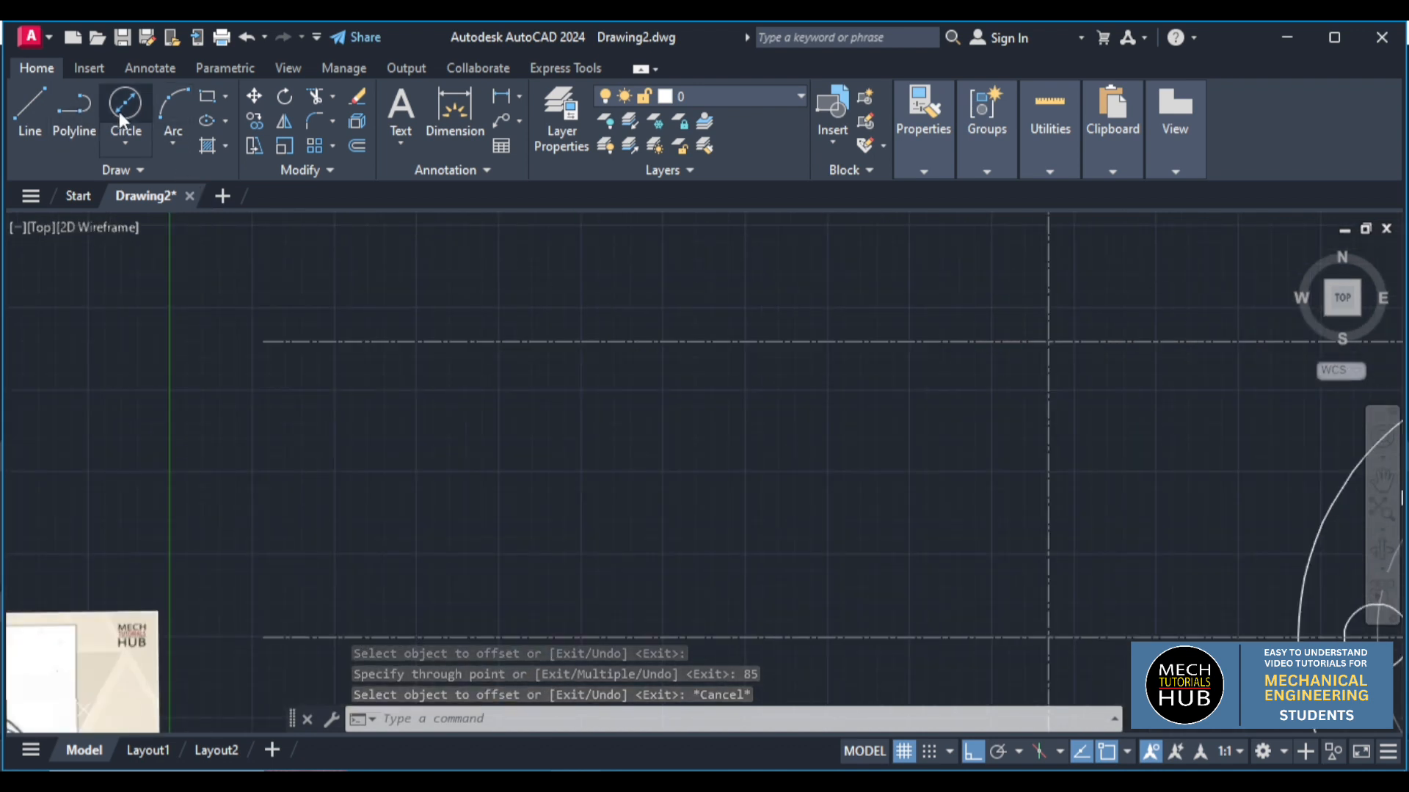
left_click(1048, 341)
type("d")
key("Return")
type("26")
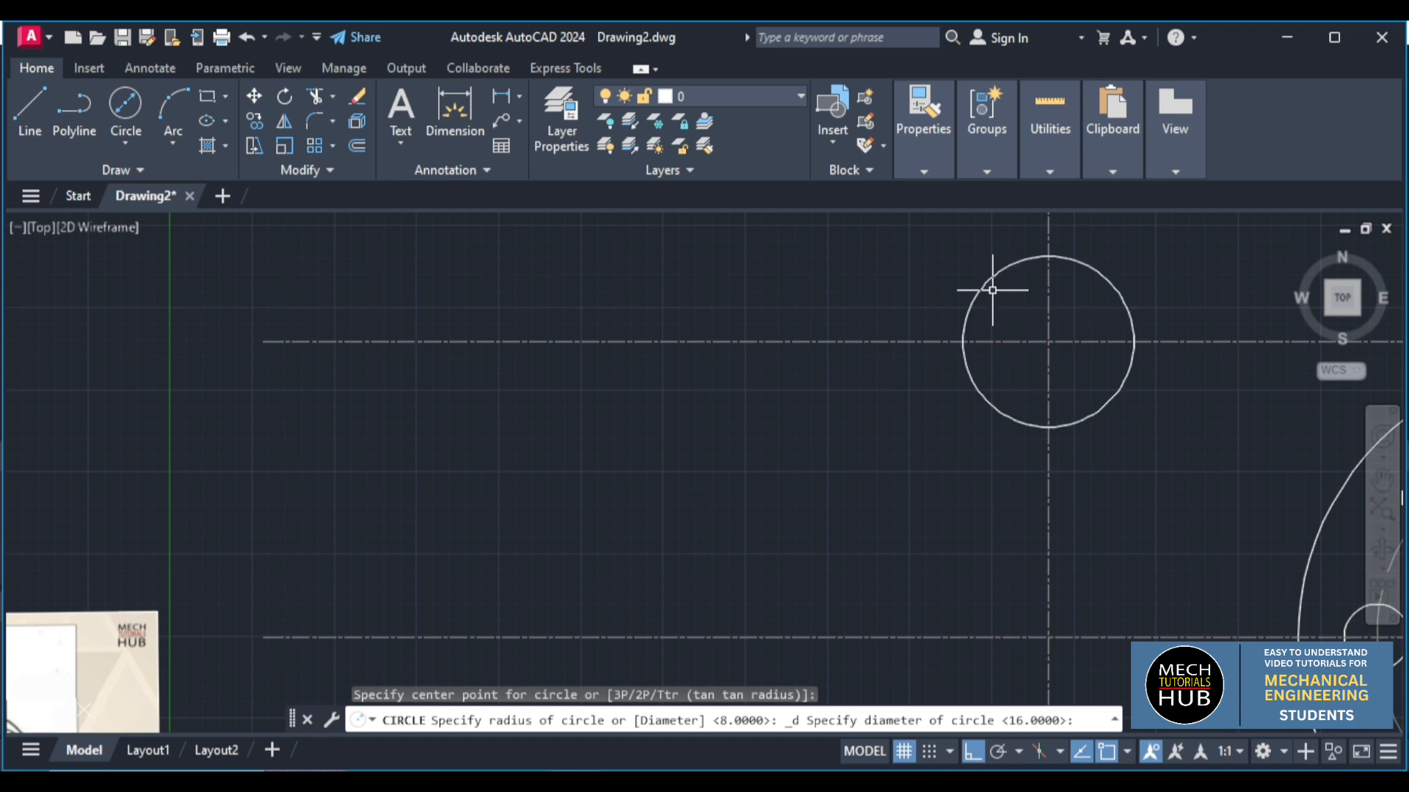
key("Return")
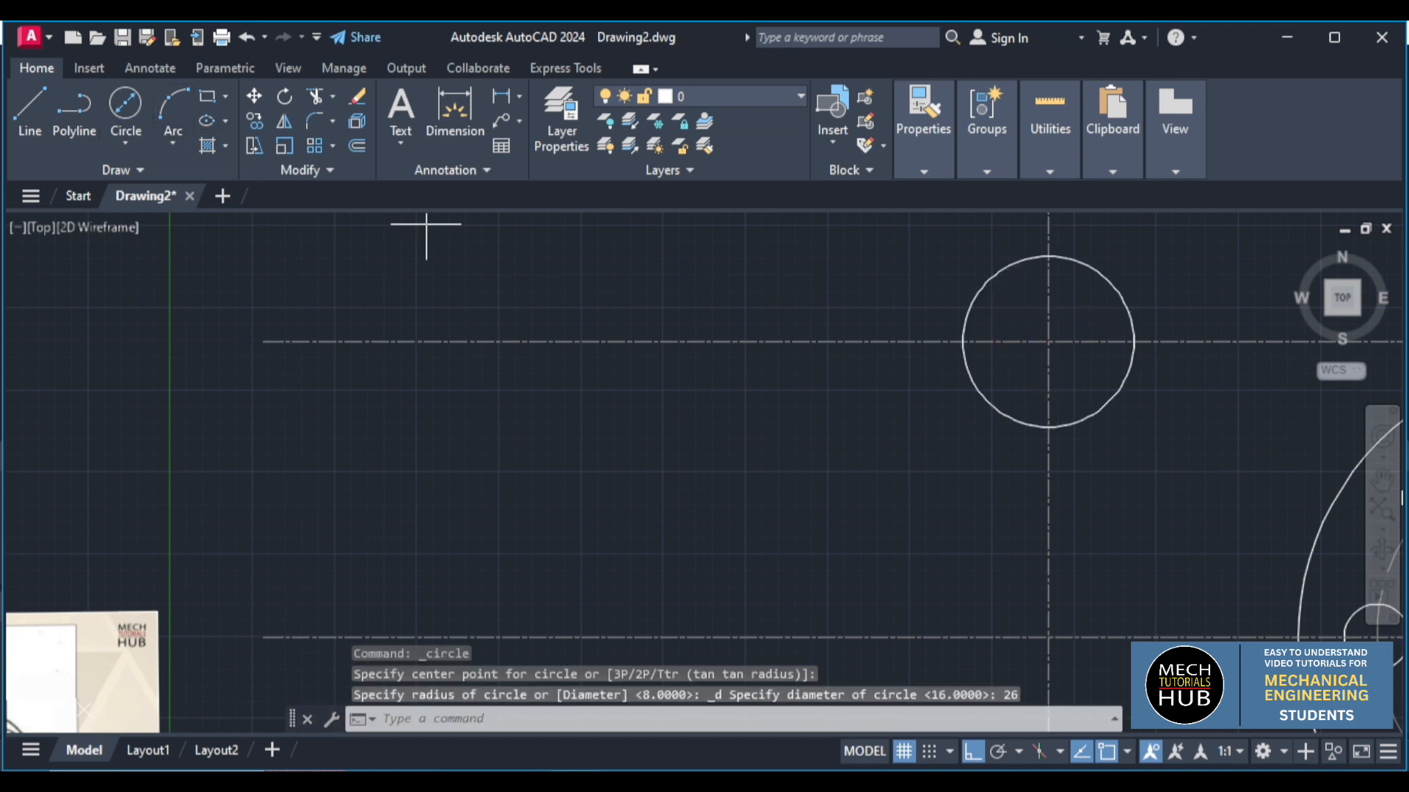
Draw a concentric 52 mm diameter circle around the upper boss's 26 mm circle
key("Return")
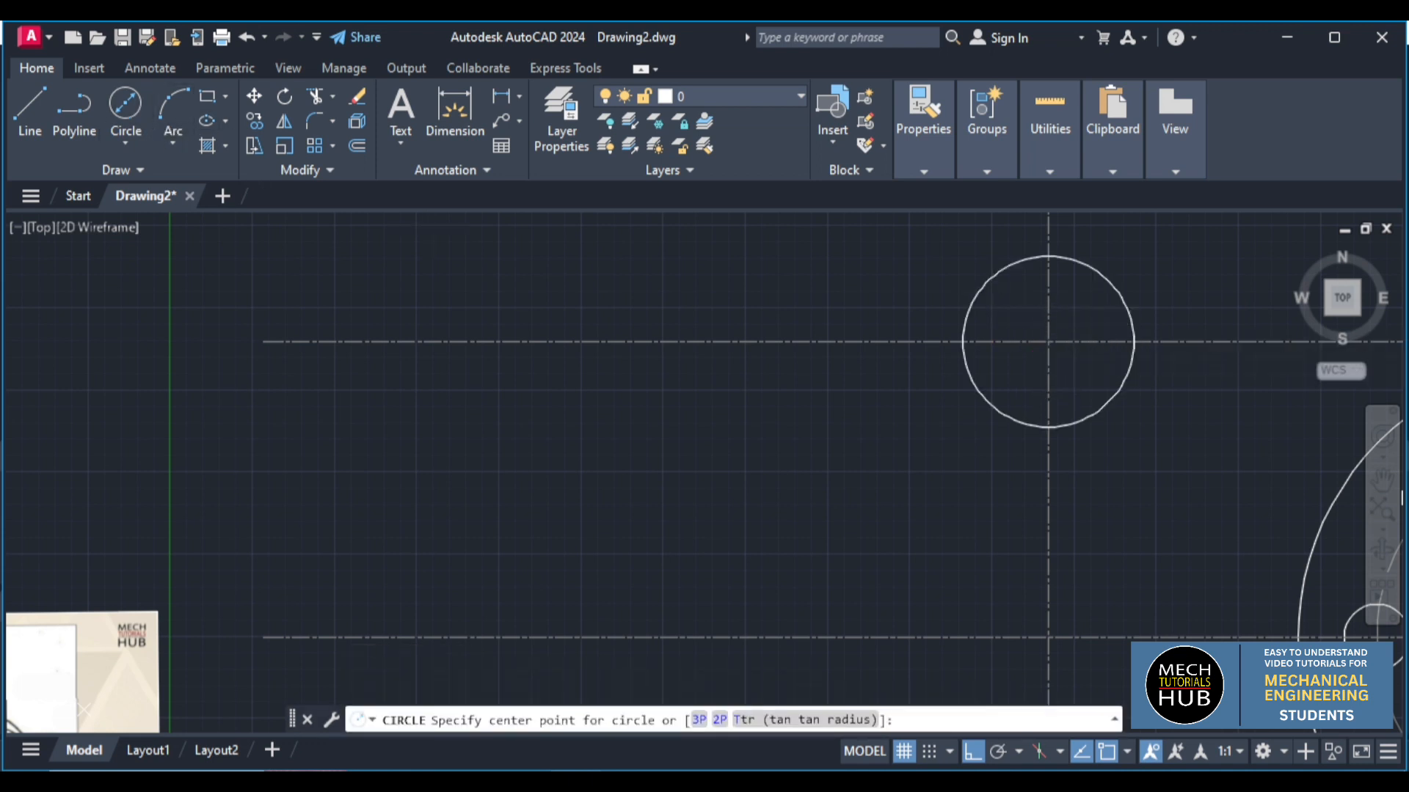
left_click(1048, 341)
type("d")
key("Return")
type("52")
key("Return")
Draw a 96 mm radius circle tangent to the right sides of the upper and lower bosses' outer circles, enclosing both bosses
scroll(855, 359, "down", 4)
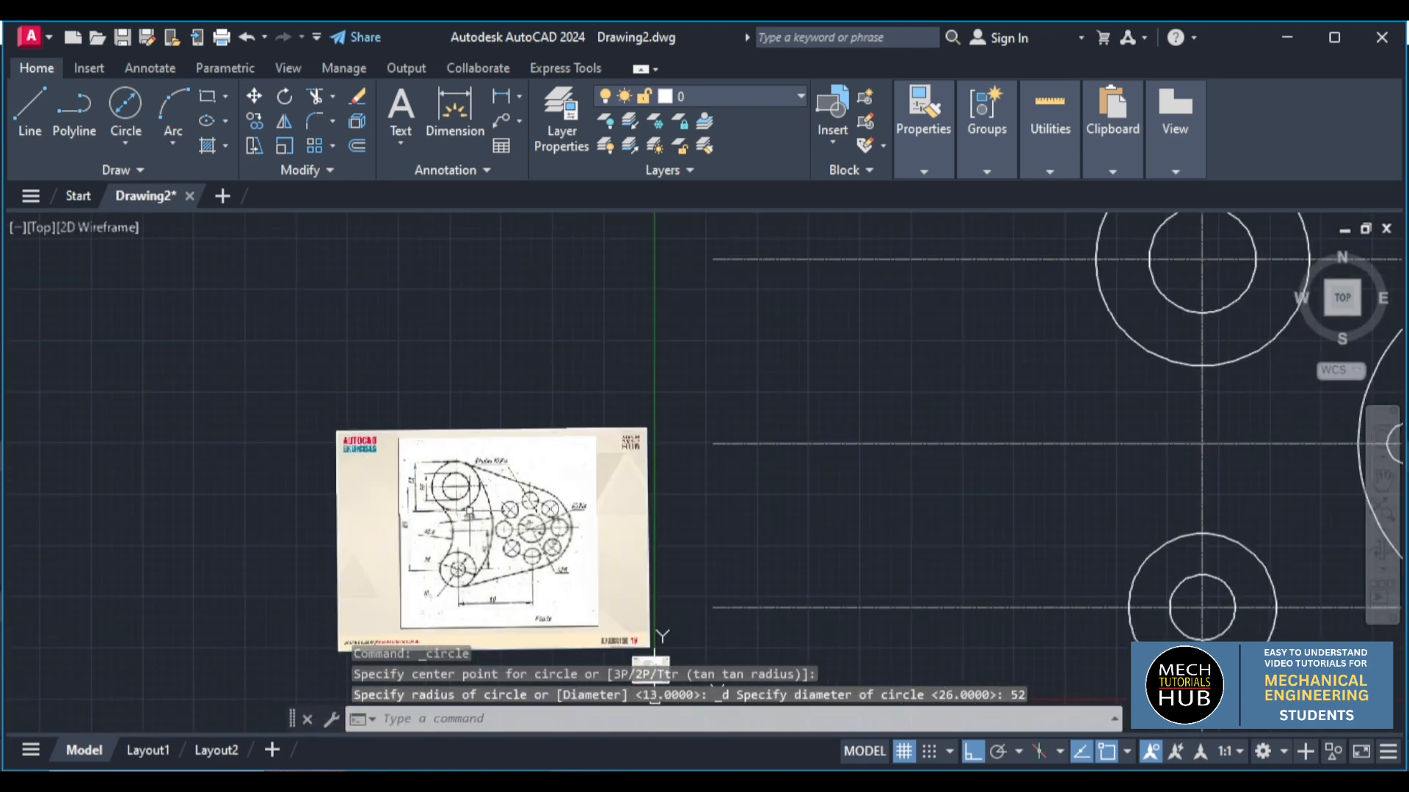
scroll(447, 566, "up", 5)
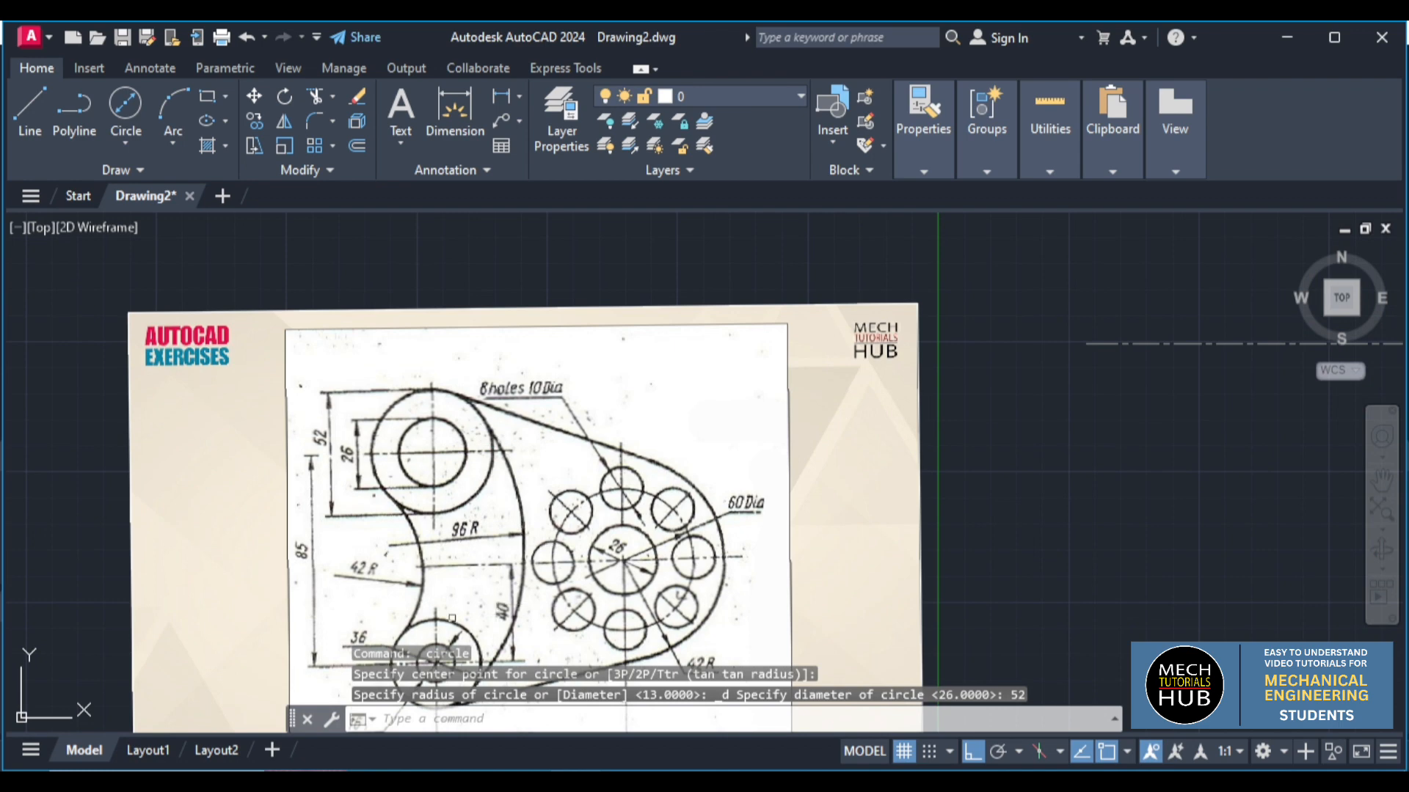
scroll(465, 516, "down", 3)
scroll(470, 510, "up", 5)
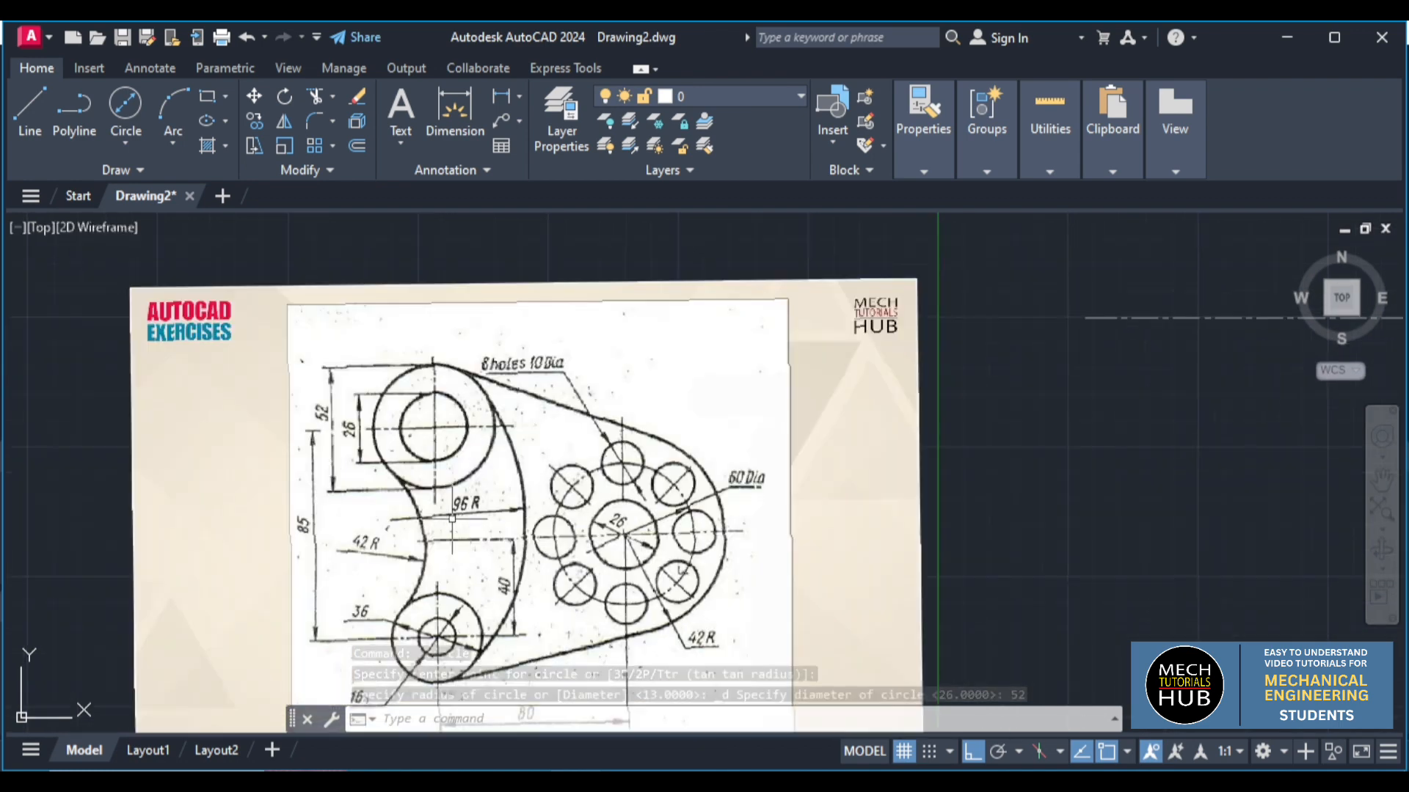
scroll(455, 499, "down", 5)
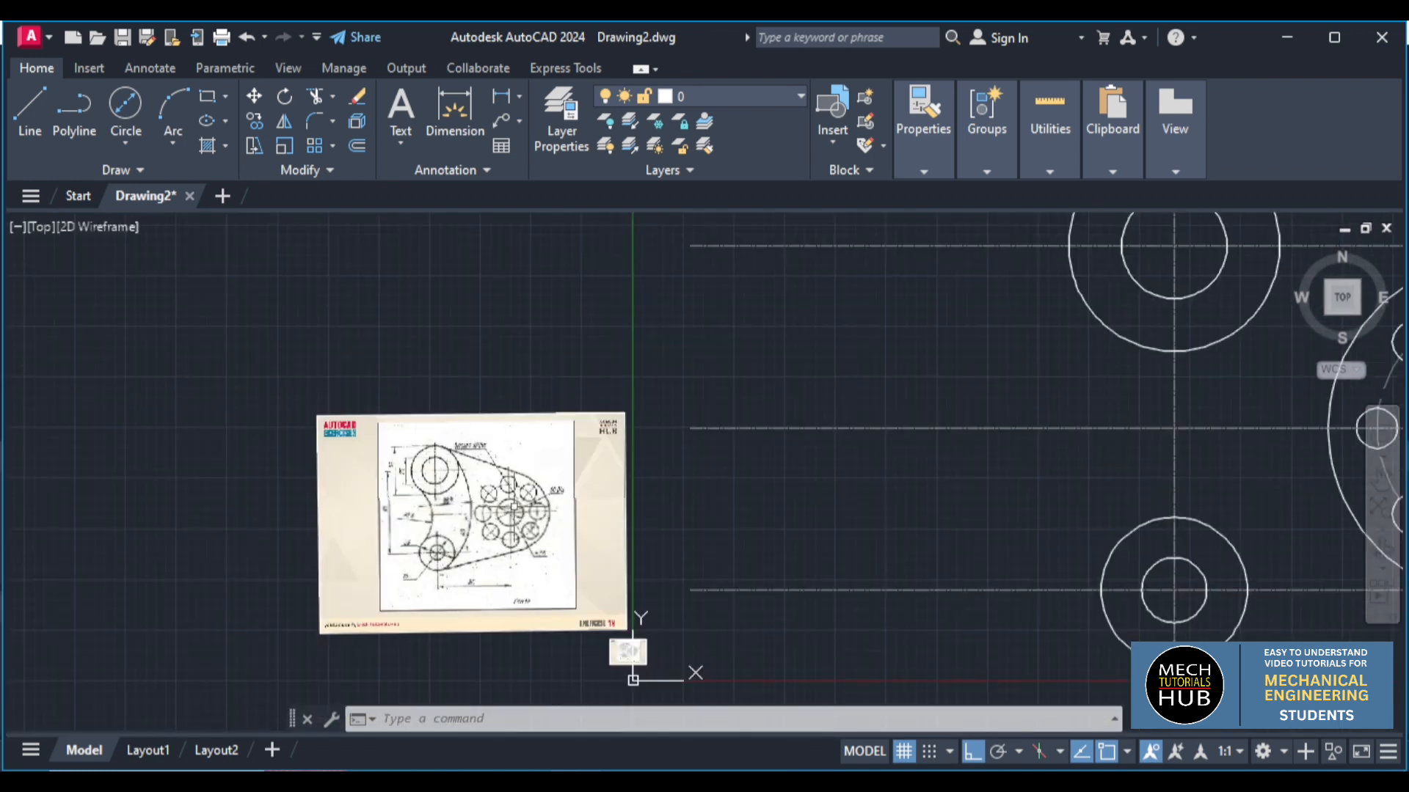
left_click(125, 143)
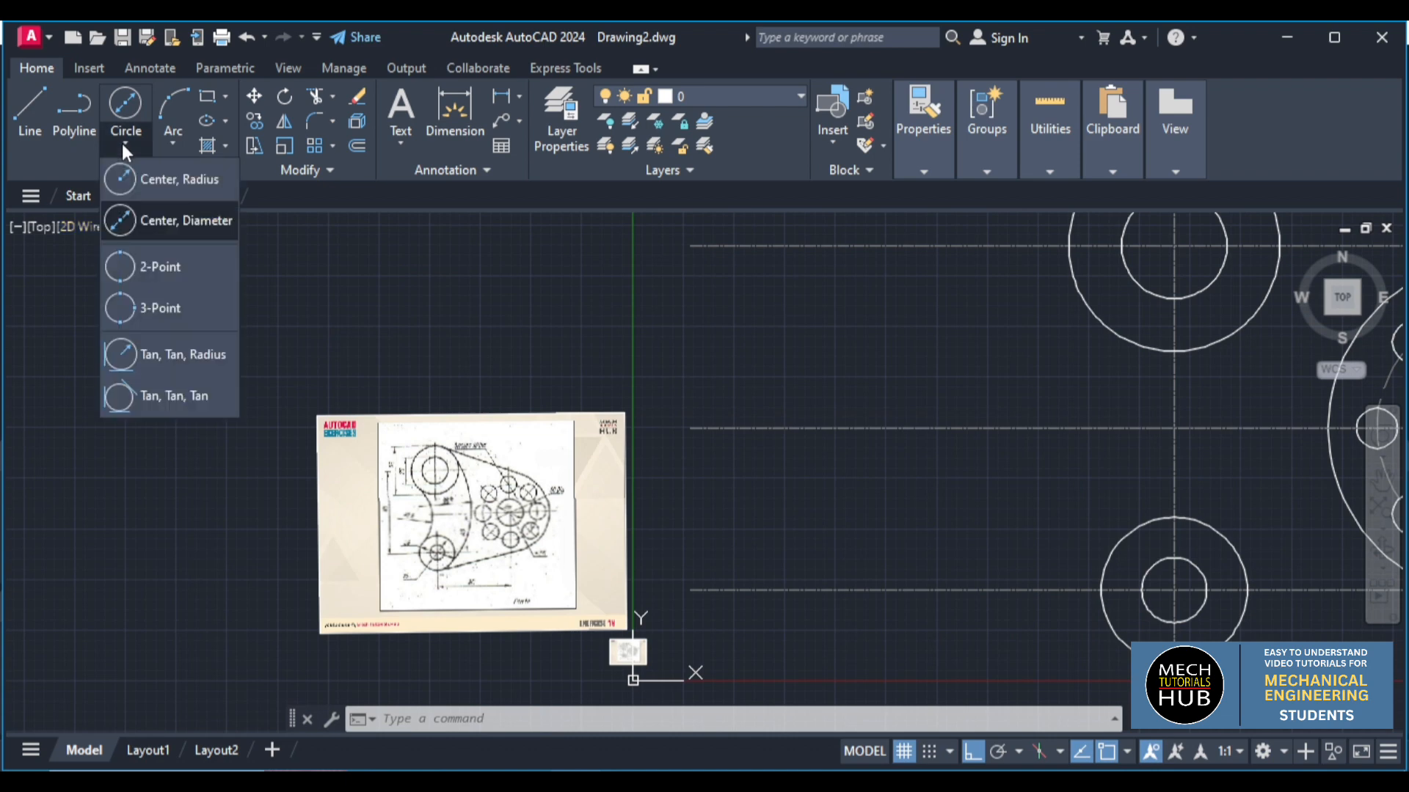
left_click(166, 360)
scroll(755, 390, "down", 5)
scroll(503, 409, "up", 6)
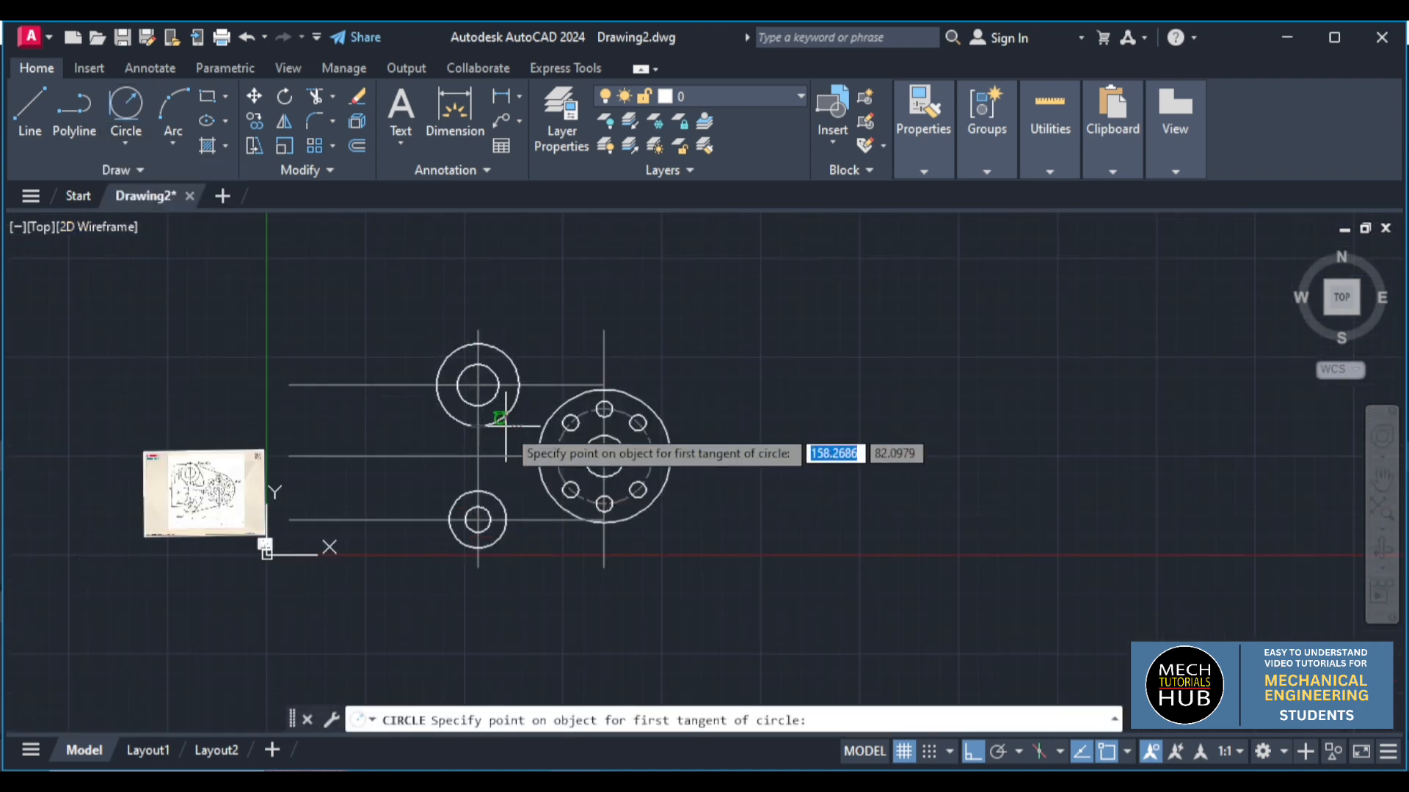
left_click(528, 290)
scroll(485, 454, "down", 4)
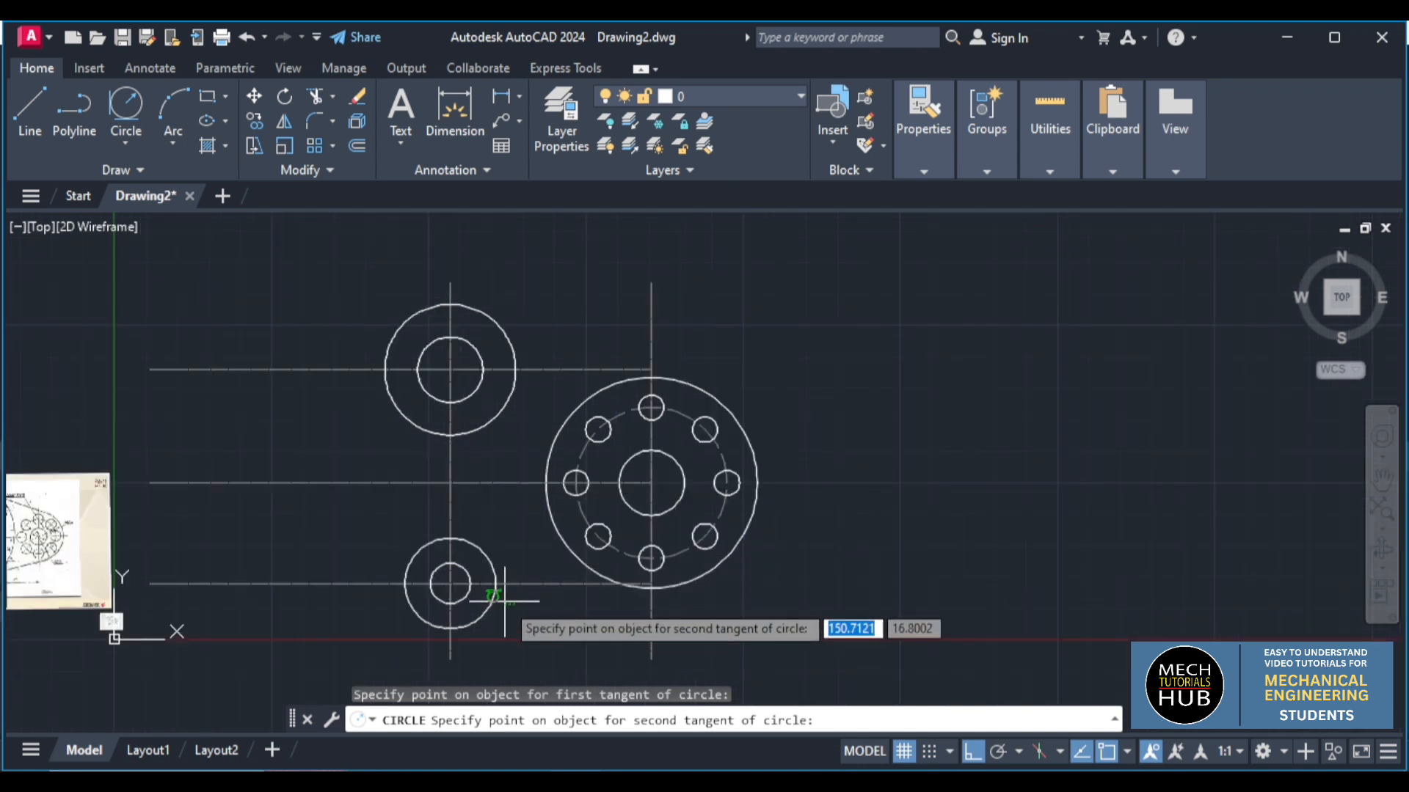
left_click(488, 596)
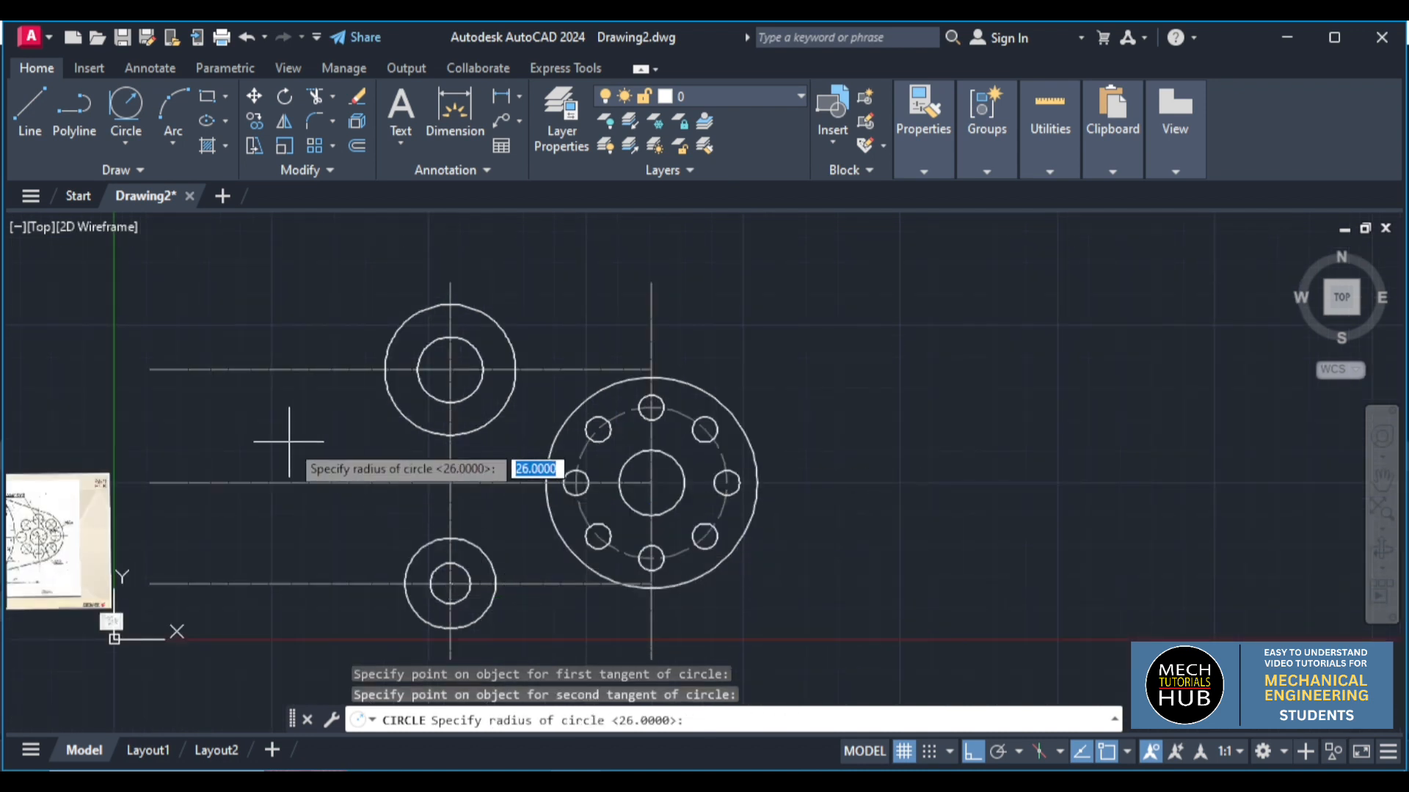
type("96")
key("Return")
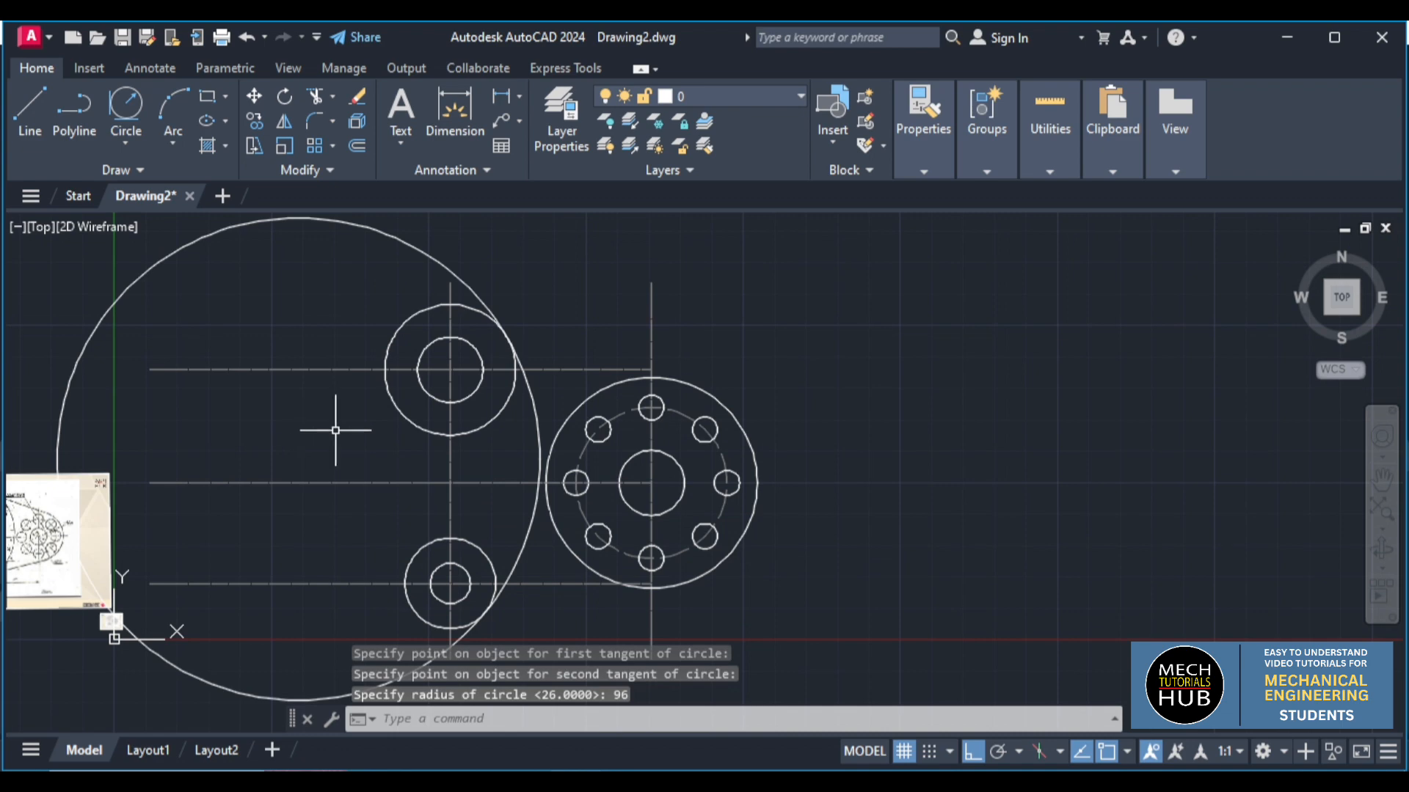
Draw a 42 mm radius circle tangent to the left sides of the upper and lower bosses' outer circles
scroll(215, 559, "down", 2)
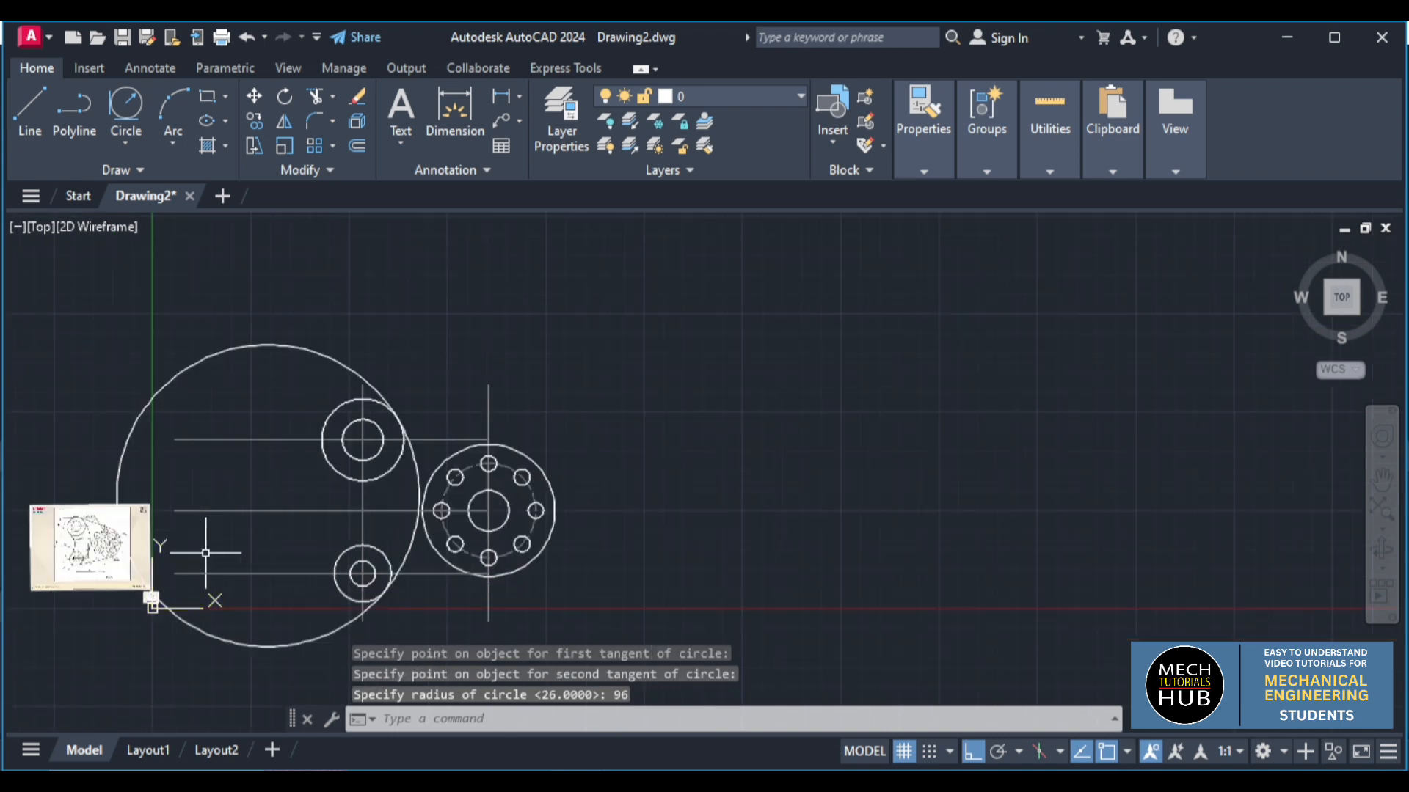
scroll(71, 534, "up", 4)
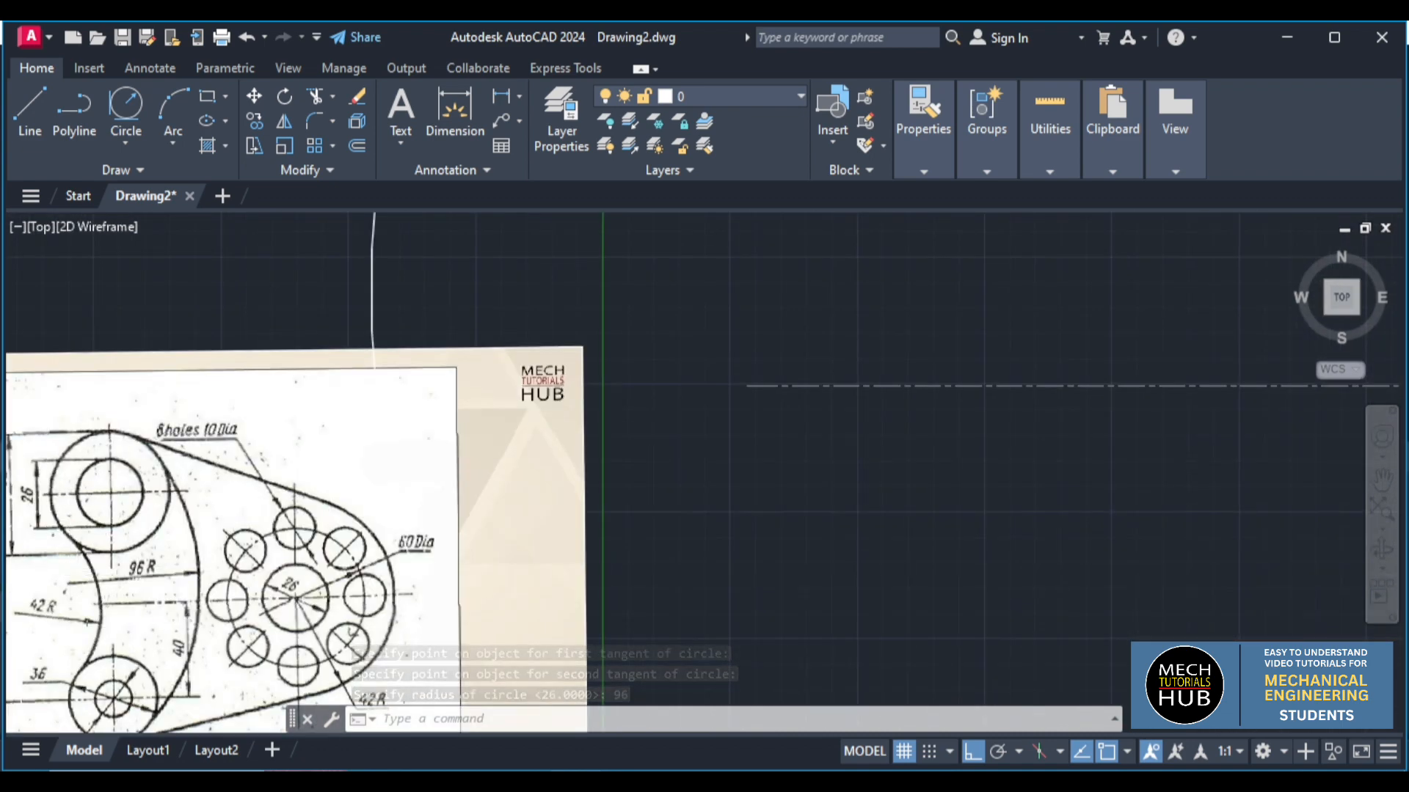
scroll(369, 519, "down", 7)
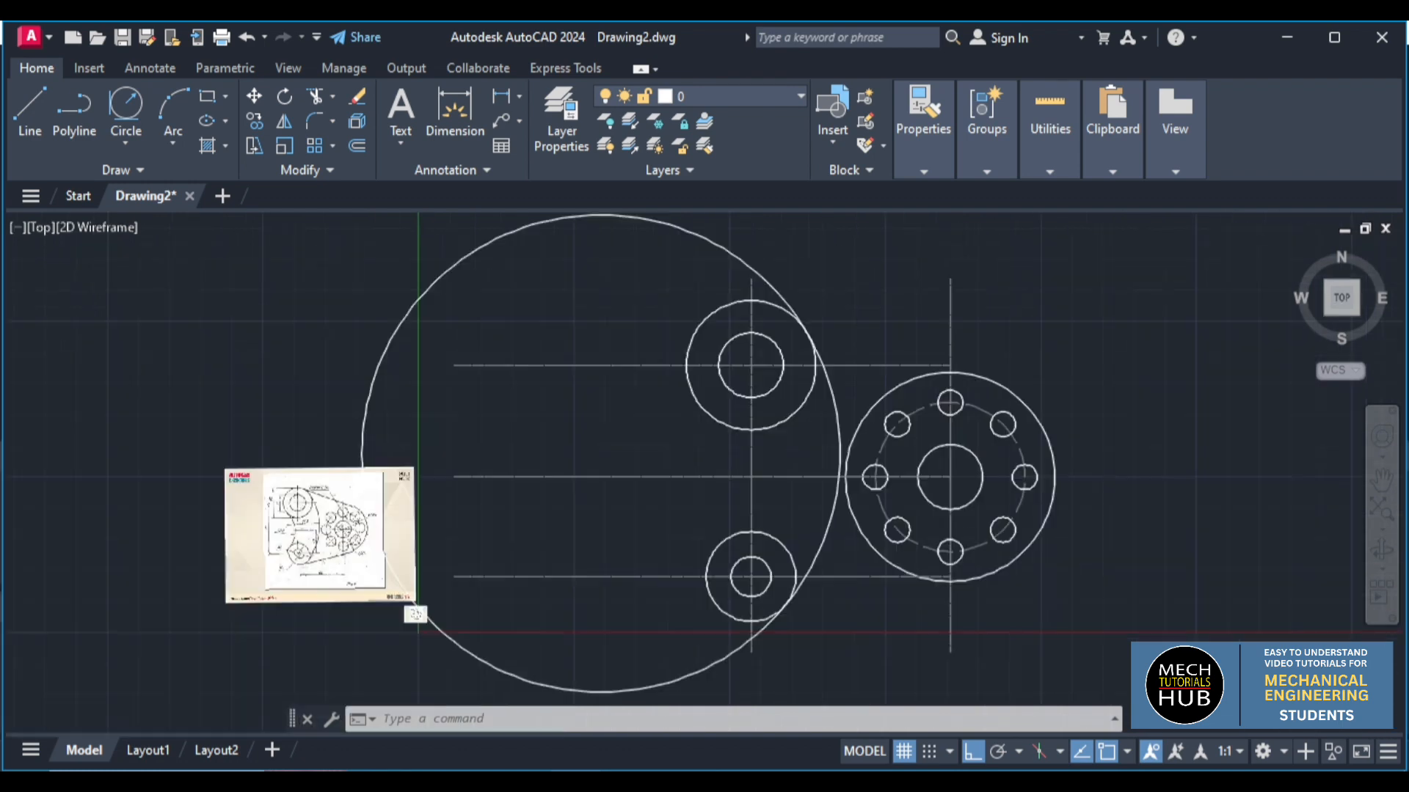
scroll(492, 544, "up", 2)
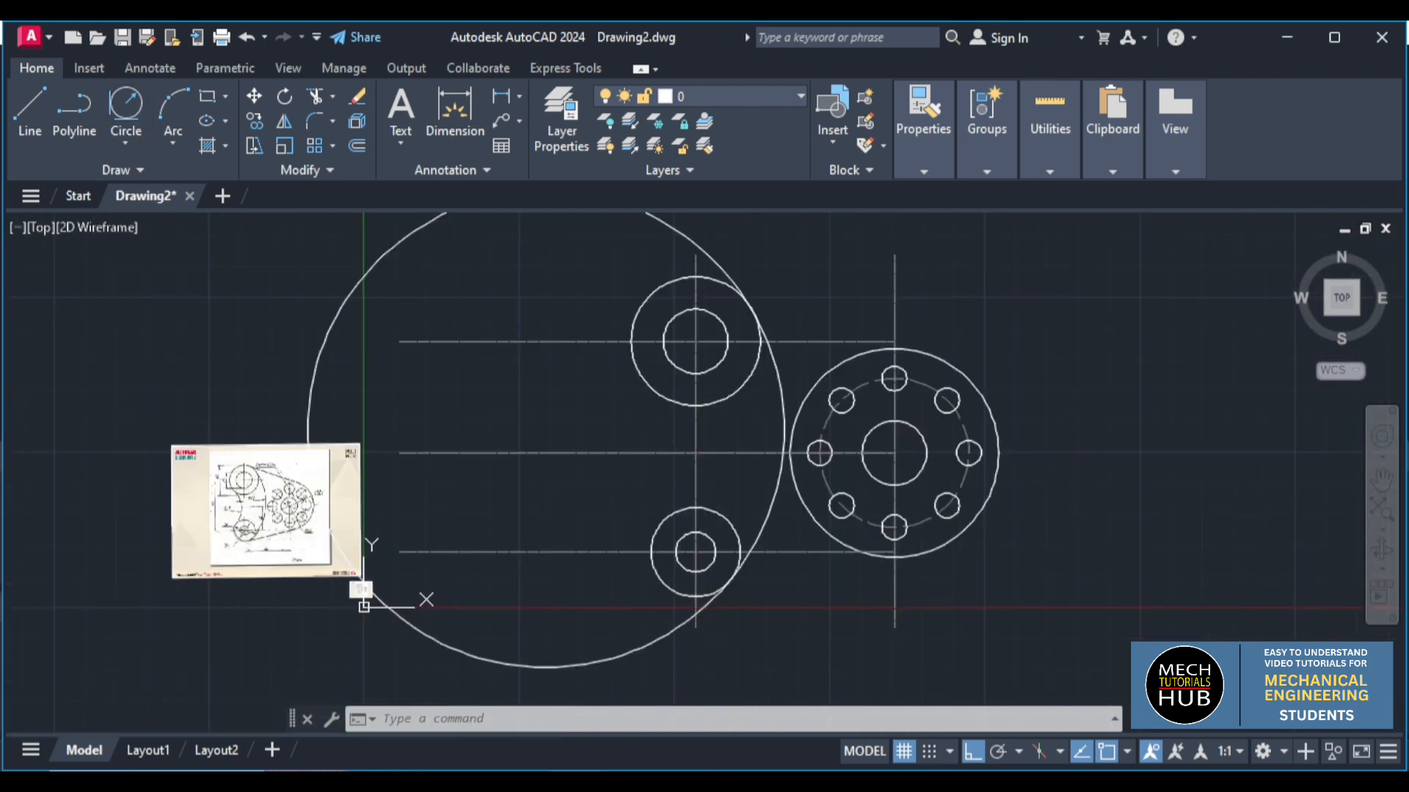
left_click(125, 110)
left_click(633, 366)
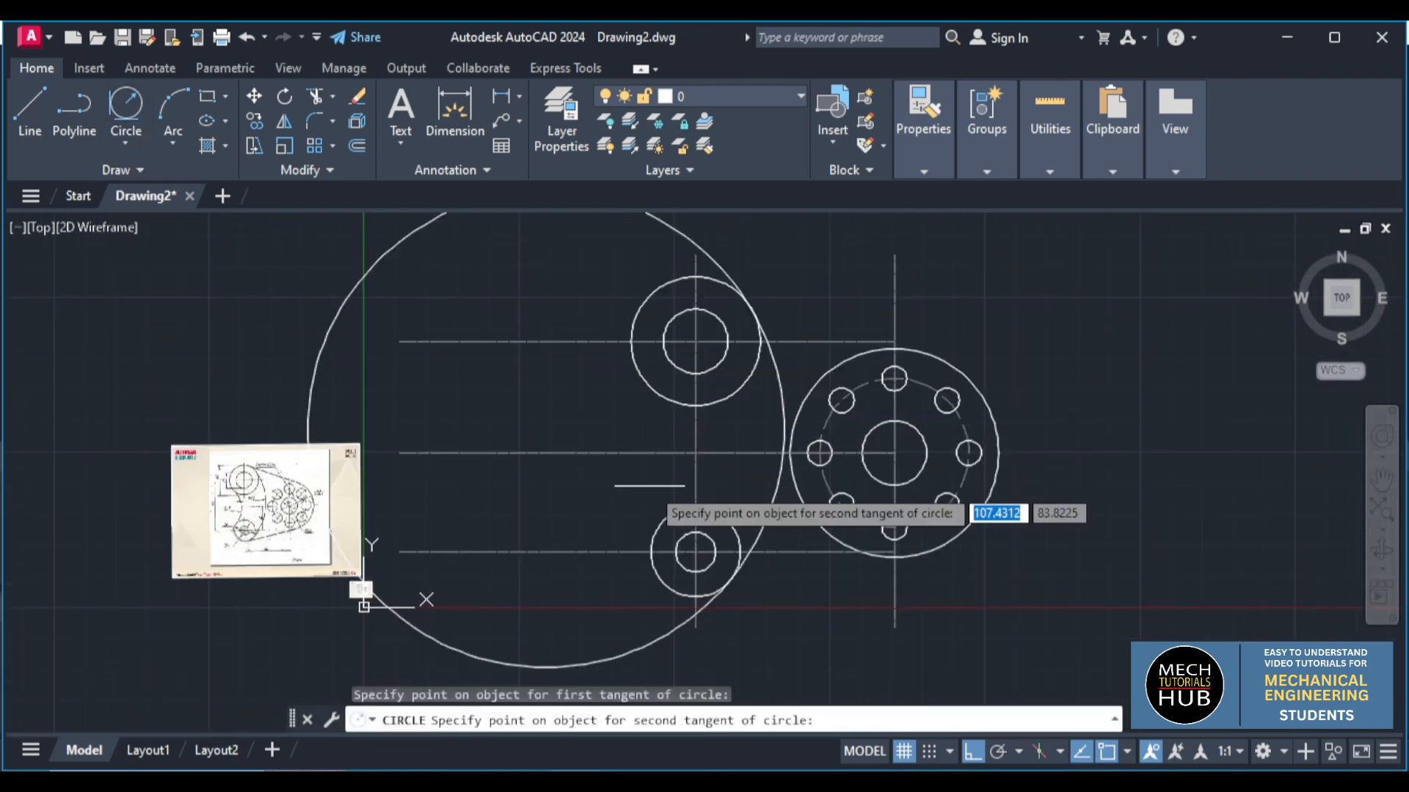
left_click(652, 537)
type("42")
key("Return")
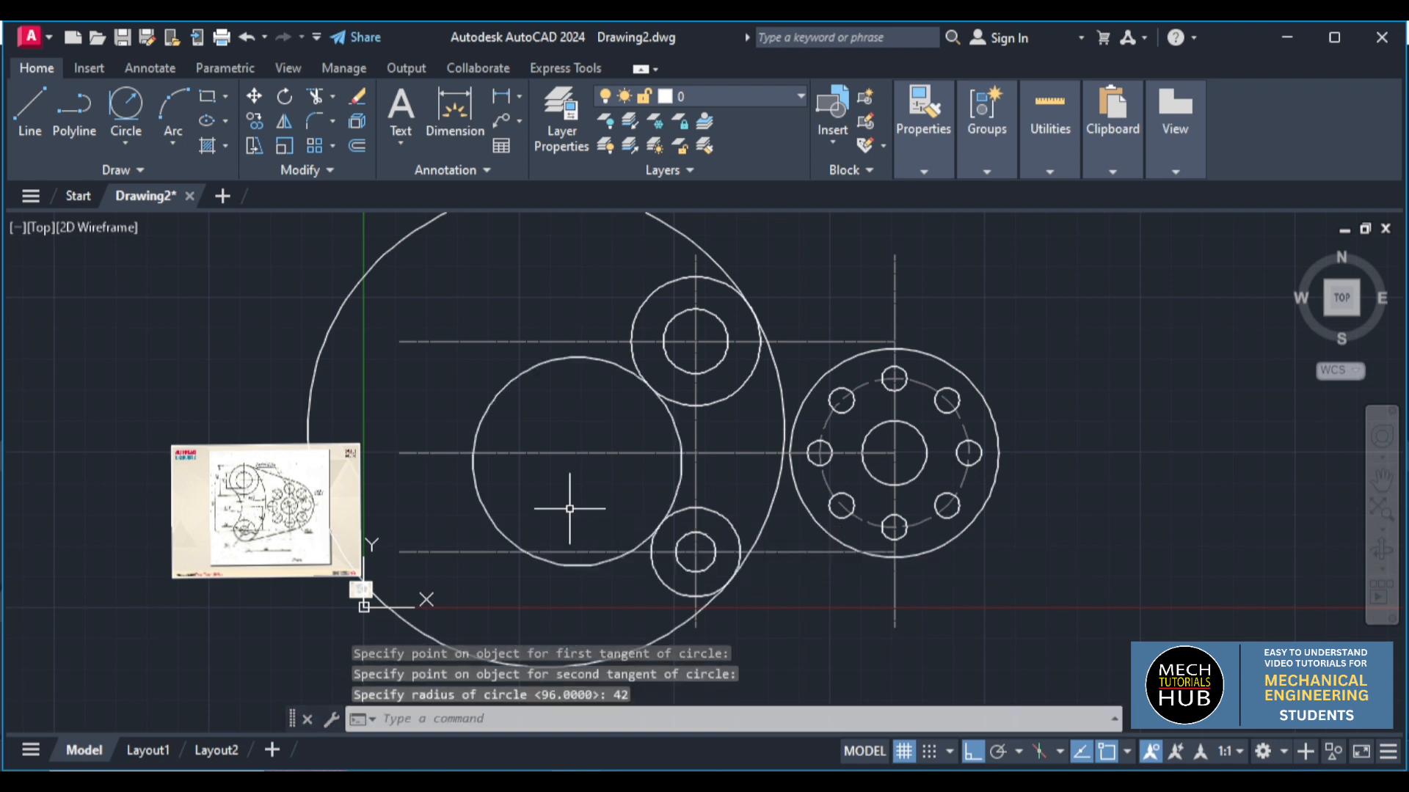
key("Escape")
key("Escape")
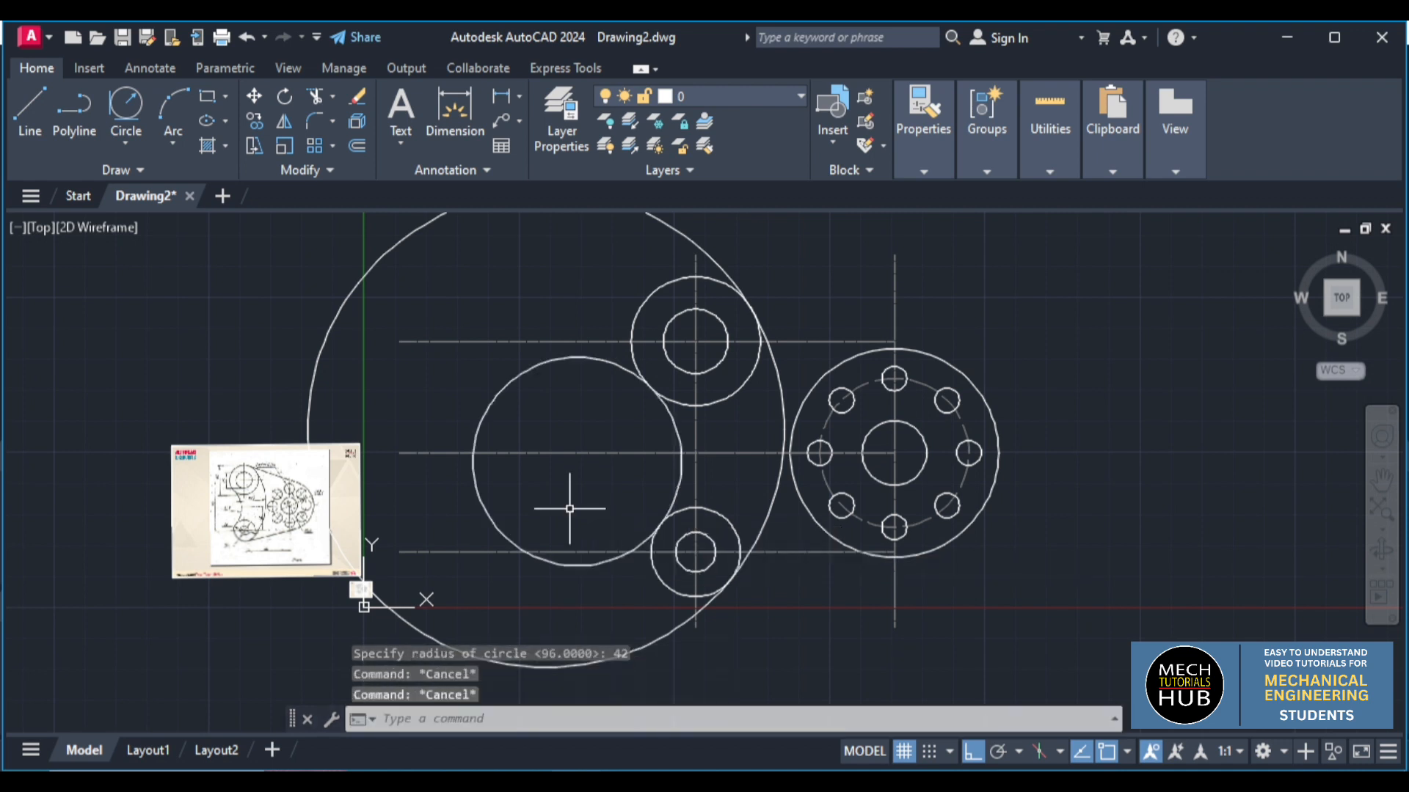
Trim the 96 mm and 42 mm radius circles at the two bosses, keeping the arcs that connect them
type("tr")
key("Return")
scroll(573, 506, "down", 2)
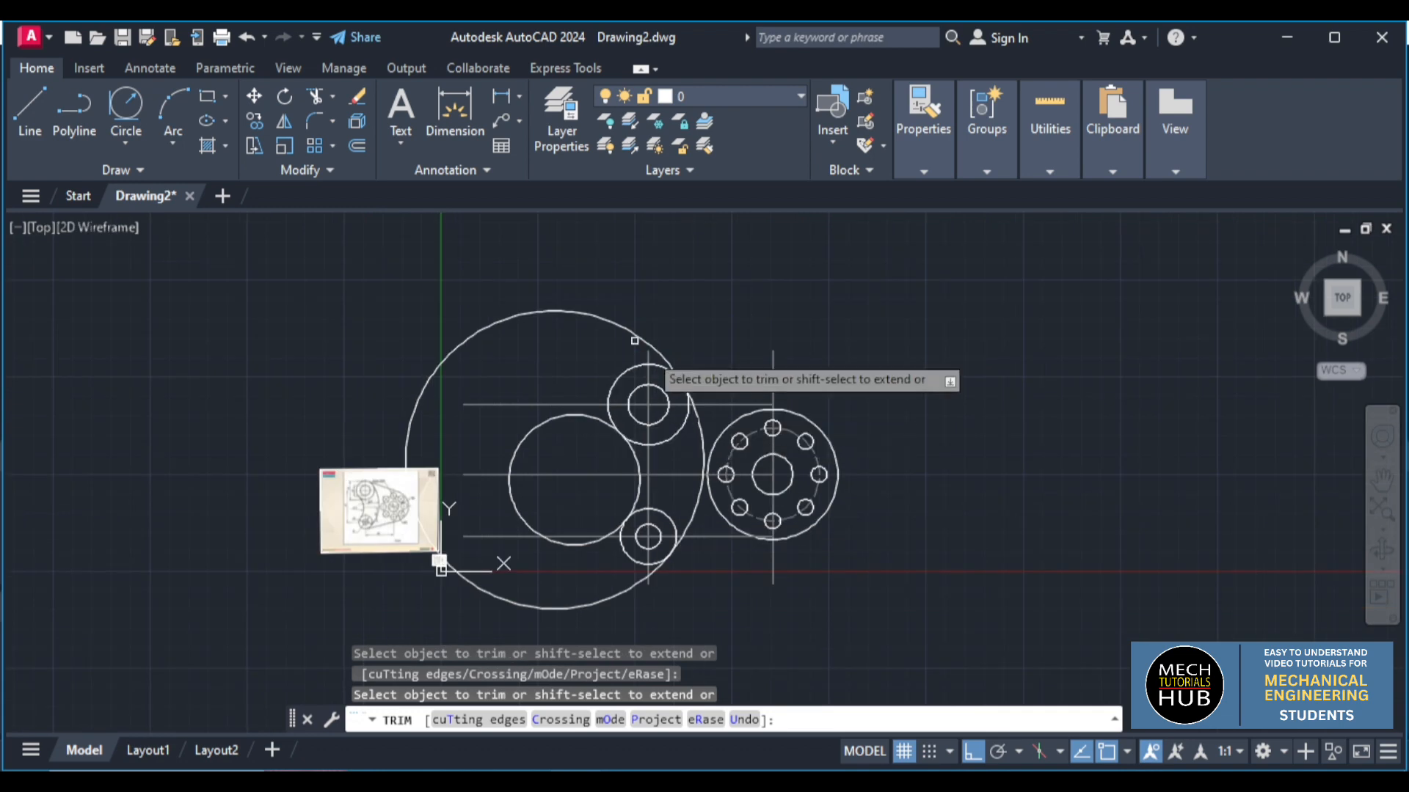
scroll(662, 369, "up", 4)
left_click(663, 369)
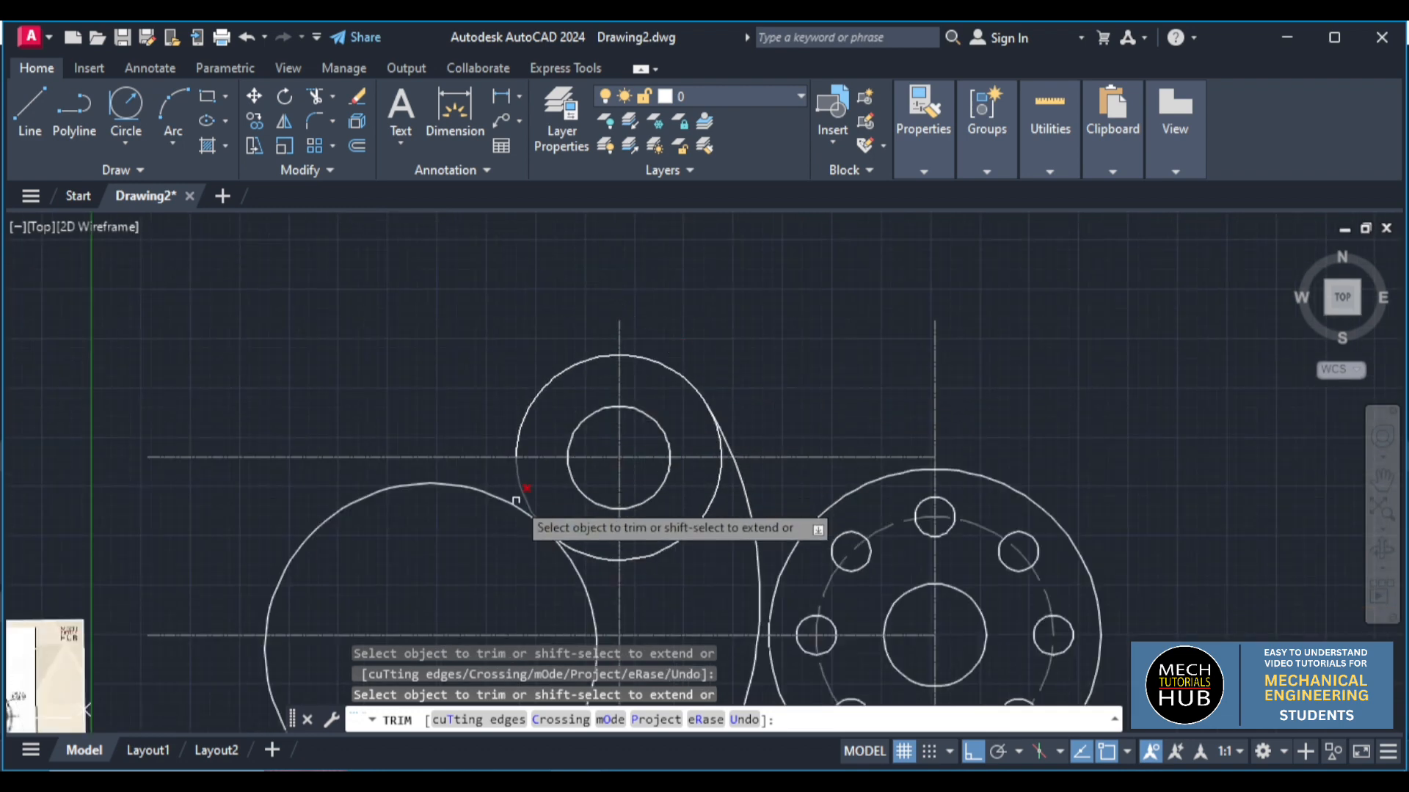
scroll(512, 503, "down", 5)
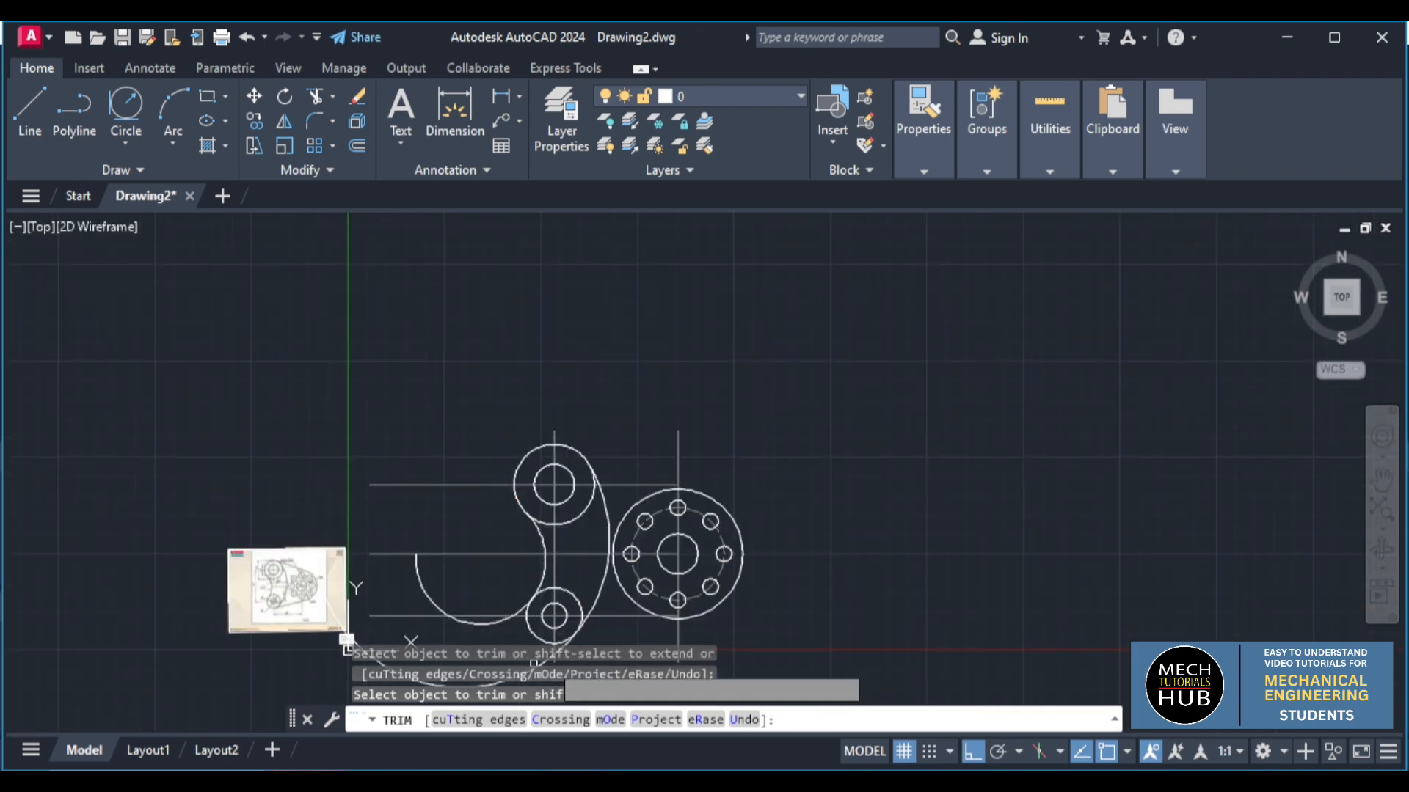
scroll(515, 453, "down", 3)
scroll(499, 587, "up", 4)
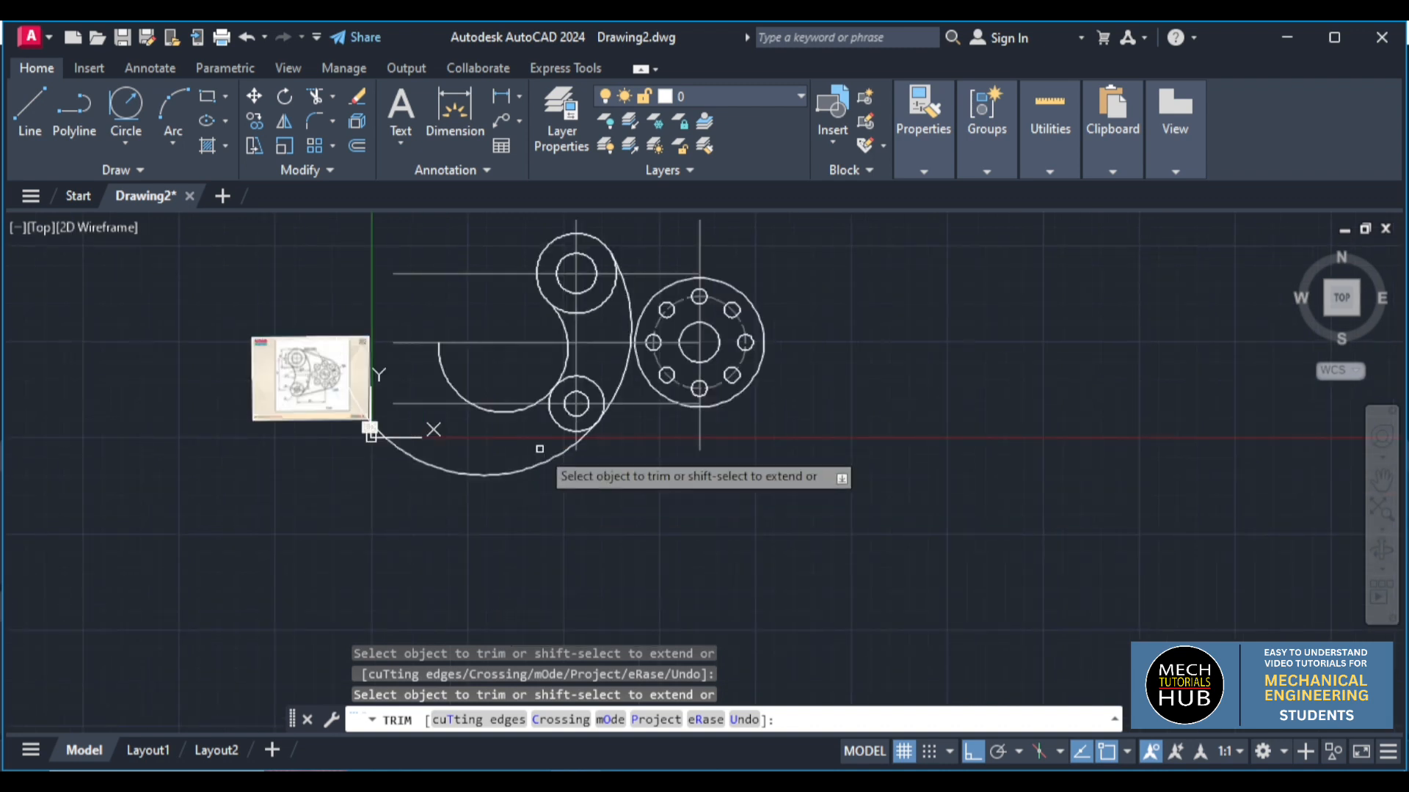
scroll(584, 422, "up", 6)
left_click(584, 422)
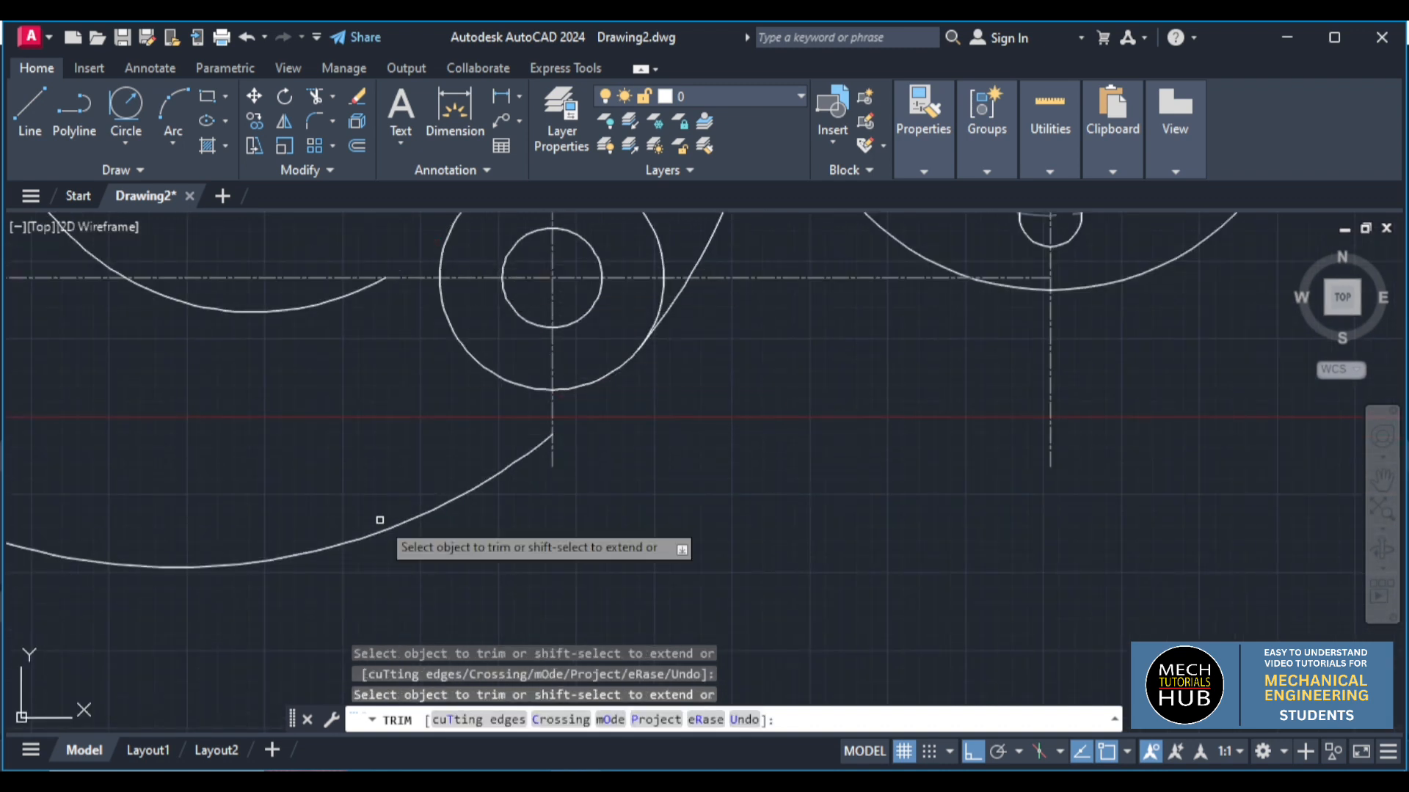
Erase the two leftover arc pieces to the left of the lower boss
key("Escape")
scroll(379, 522, "down", 4)
left_click_drag(383, 548, 314, 433)
key("Delete")
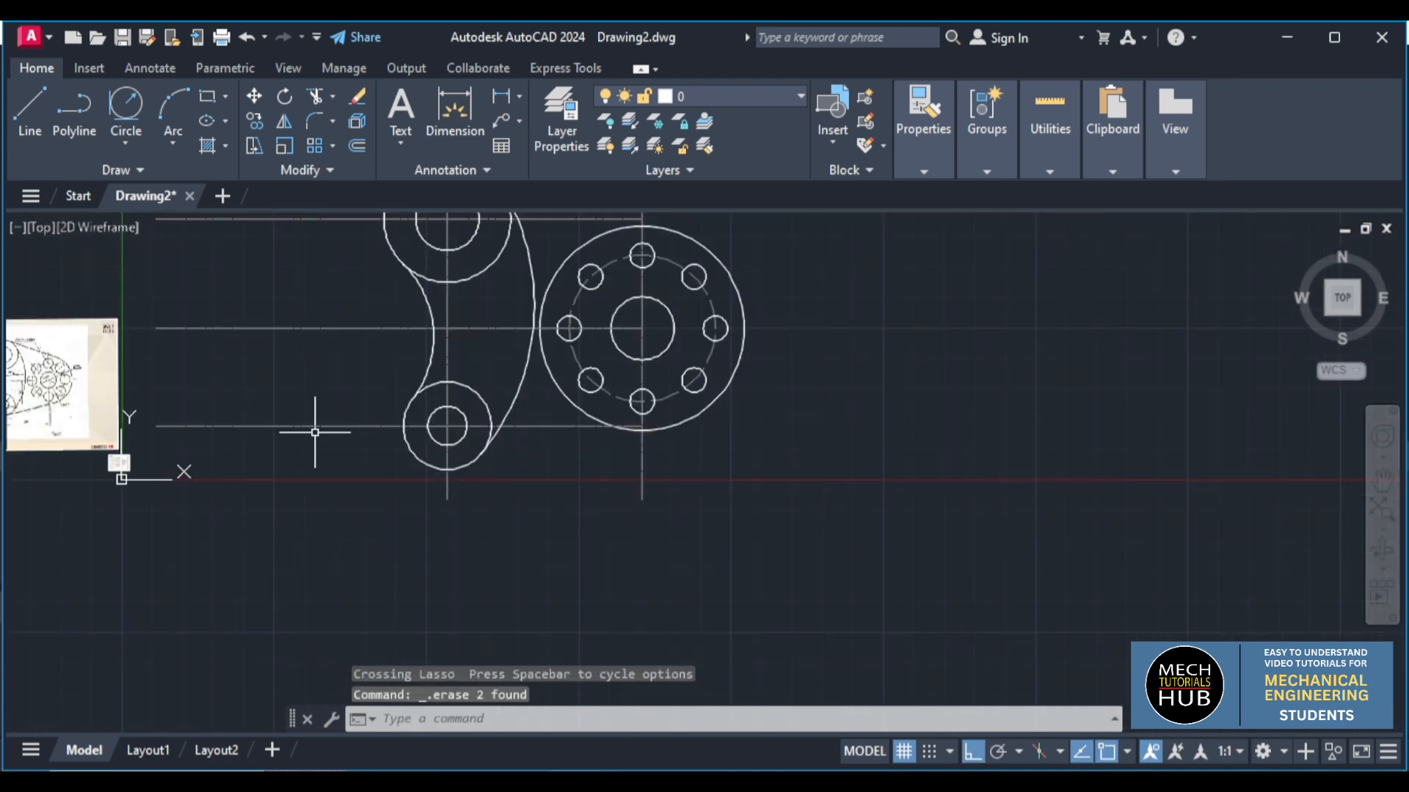
Draw a line tangent to the tops of the upper boss's 52 mm circle and the large 42 mm radius circle, using Tangent snaps
scroll(314, 433, "down", 3)
scroll(324, 387, "up", 1)
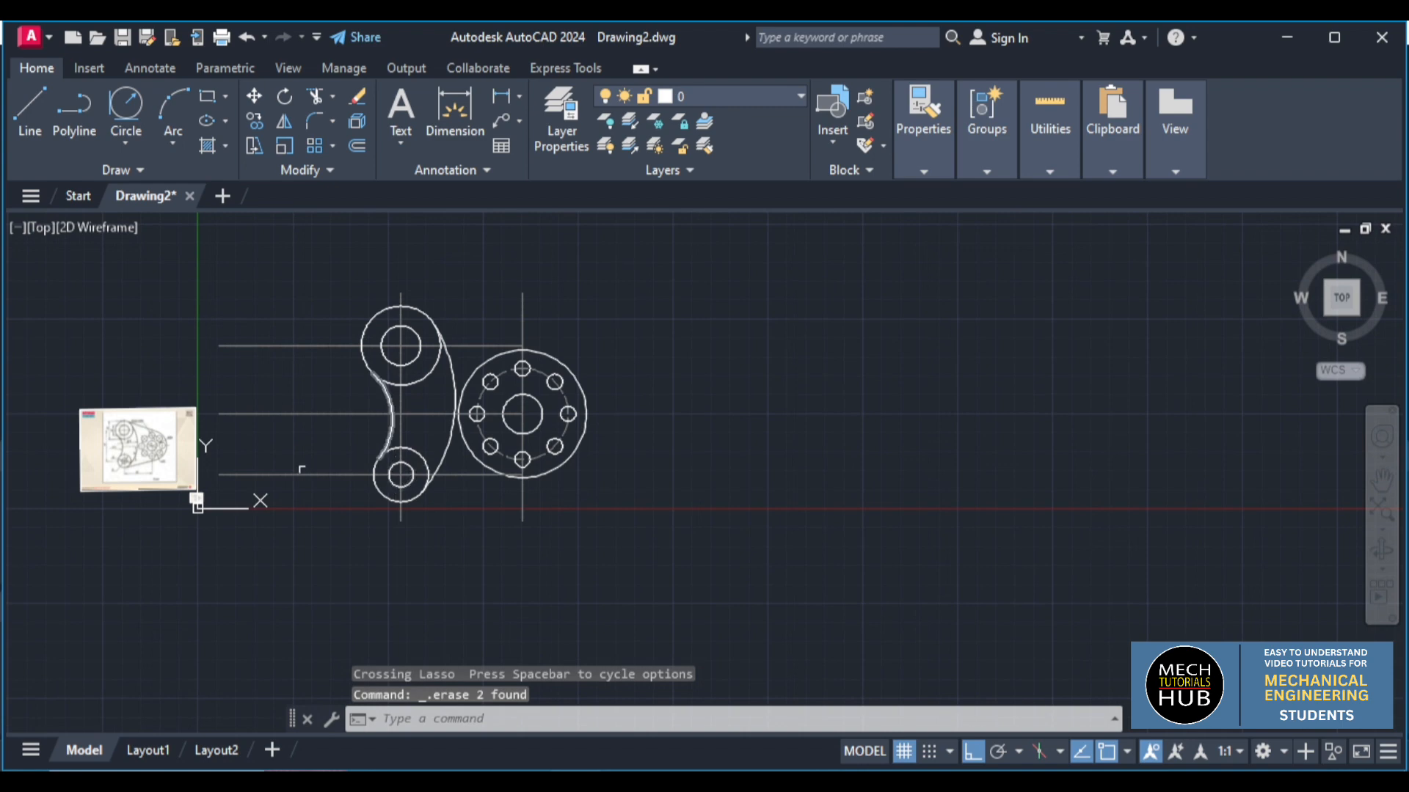
scroll(130, 462, "up", 5)
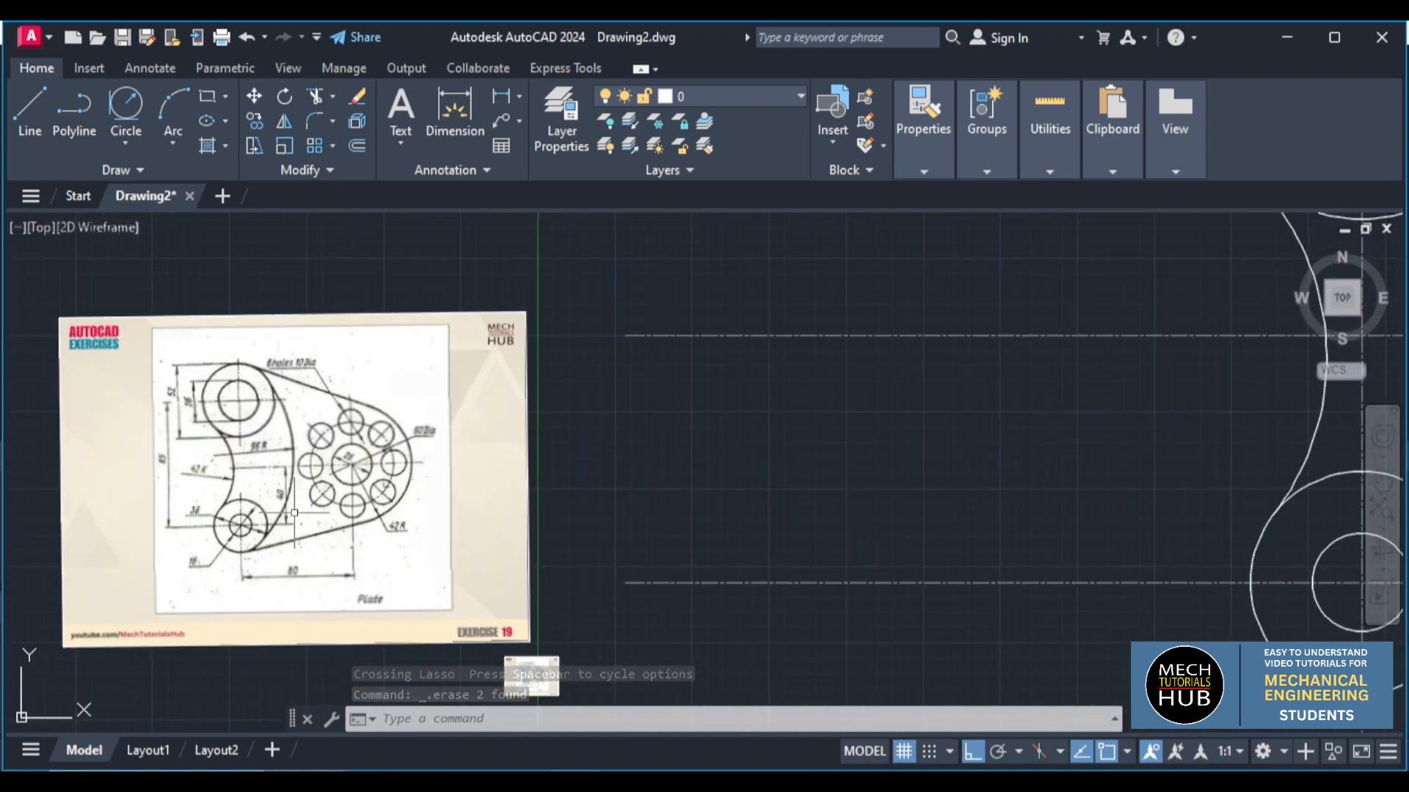
scroll(255, 423, "up", 3)
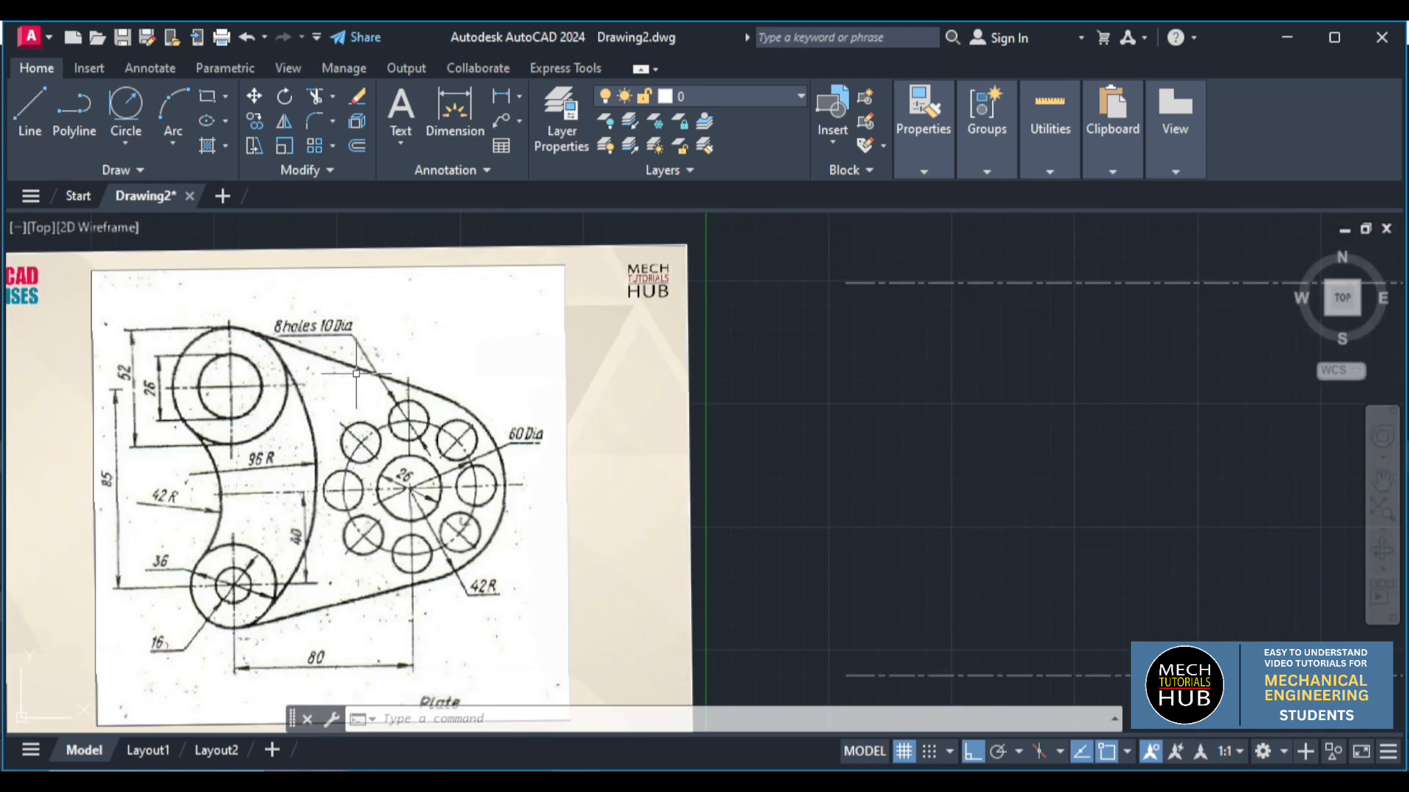
scroll(357, 373, "down", 8)
scroll(868, 317, "up", 4)
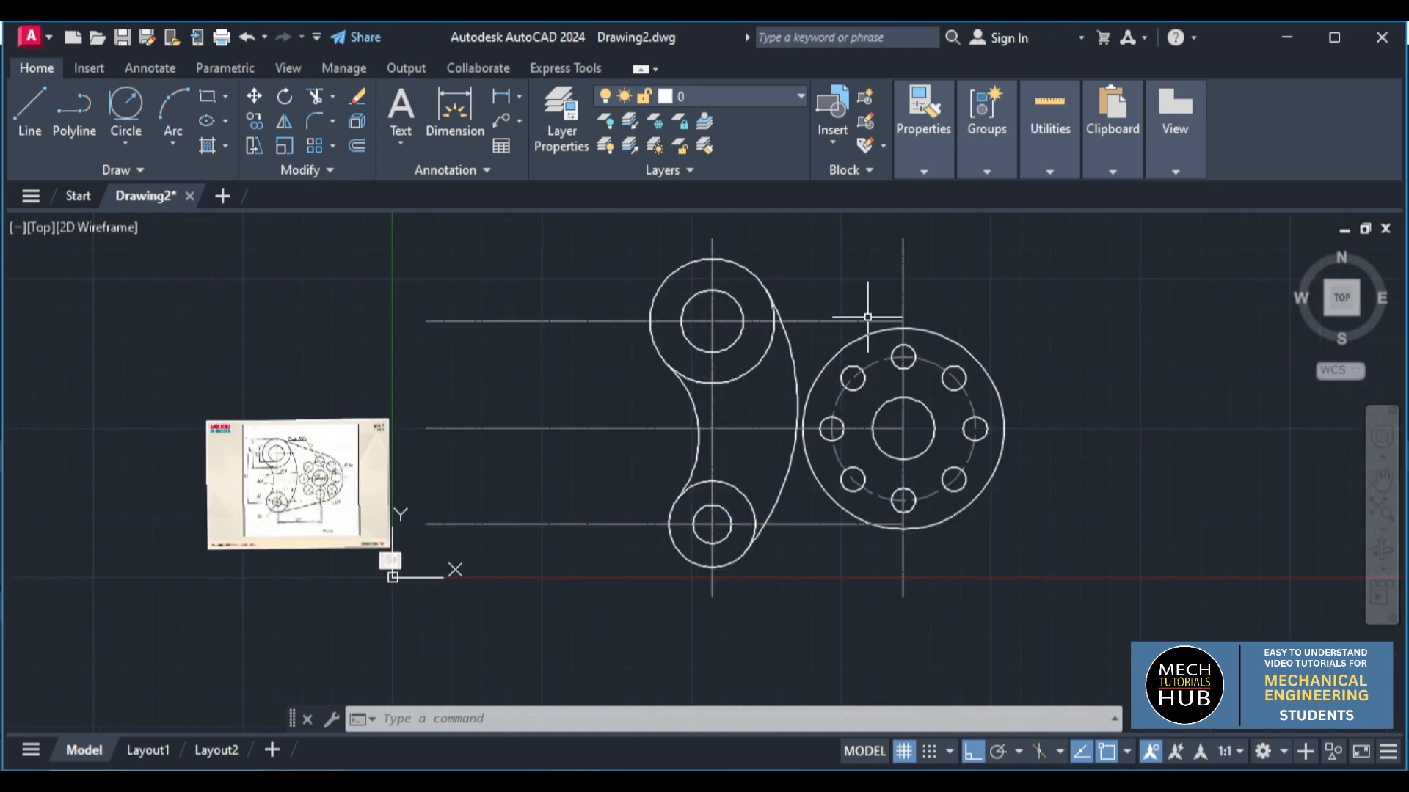
left_click(29, 110)
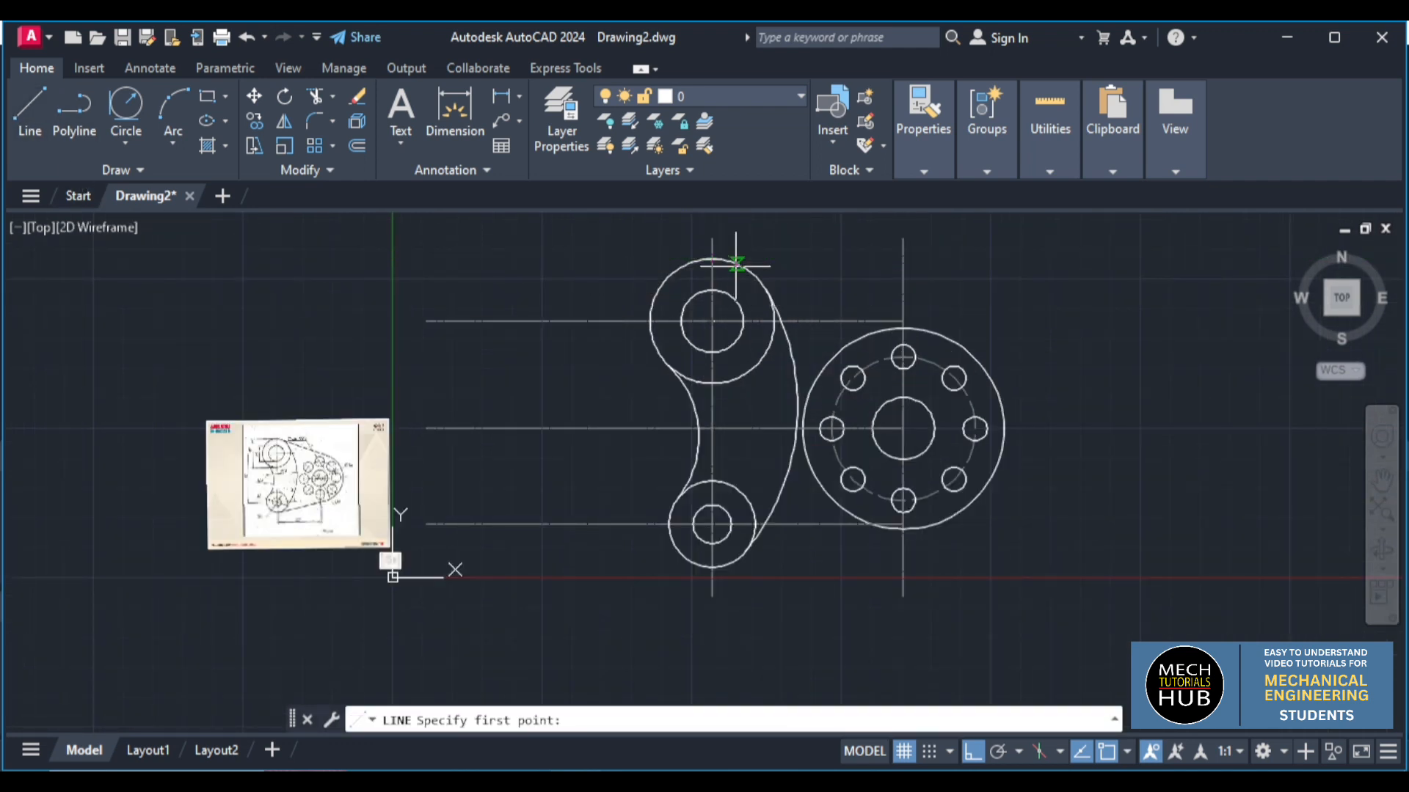
right_click(738, 416, "shift")
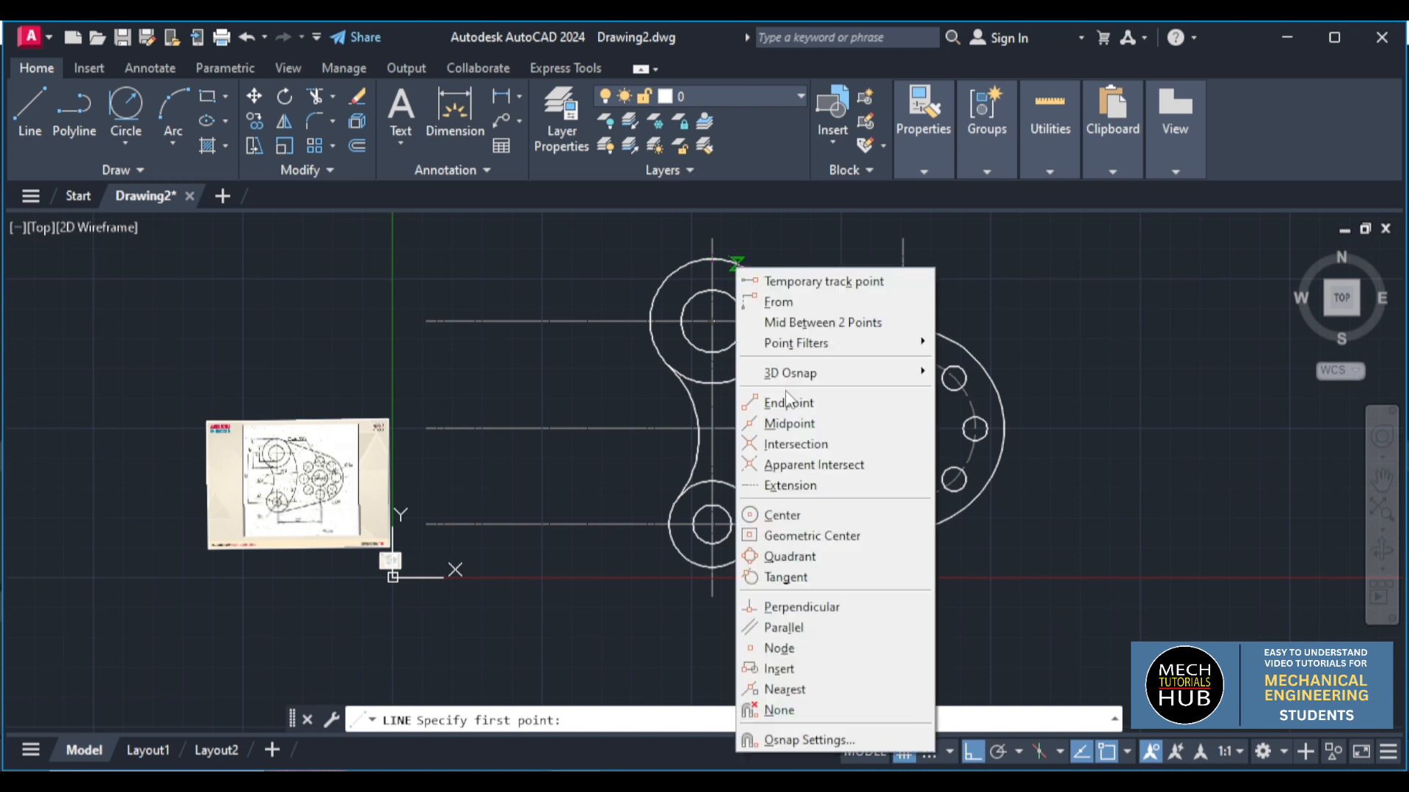
left_click(807, 577)
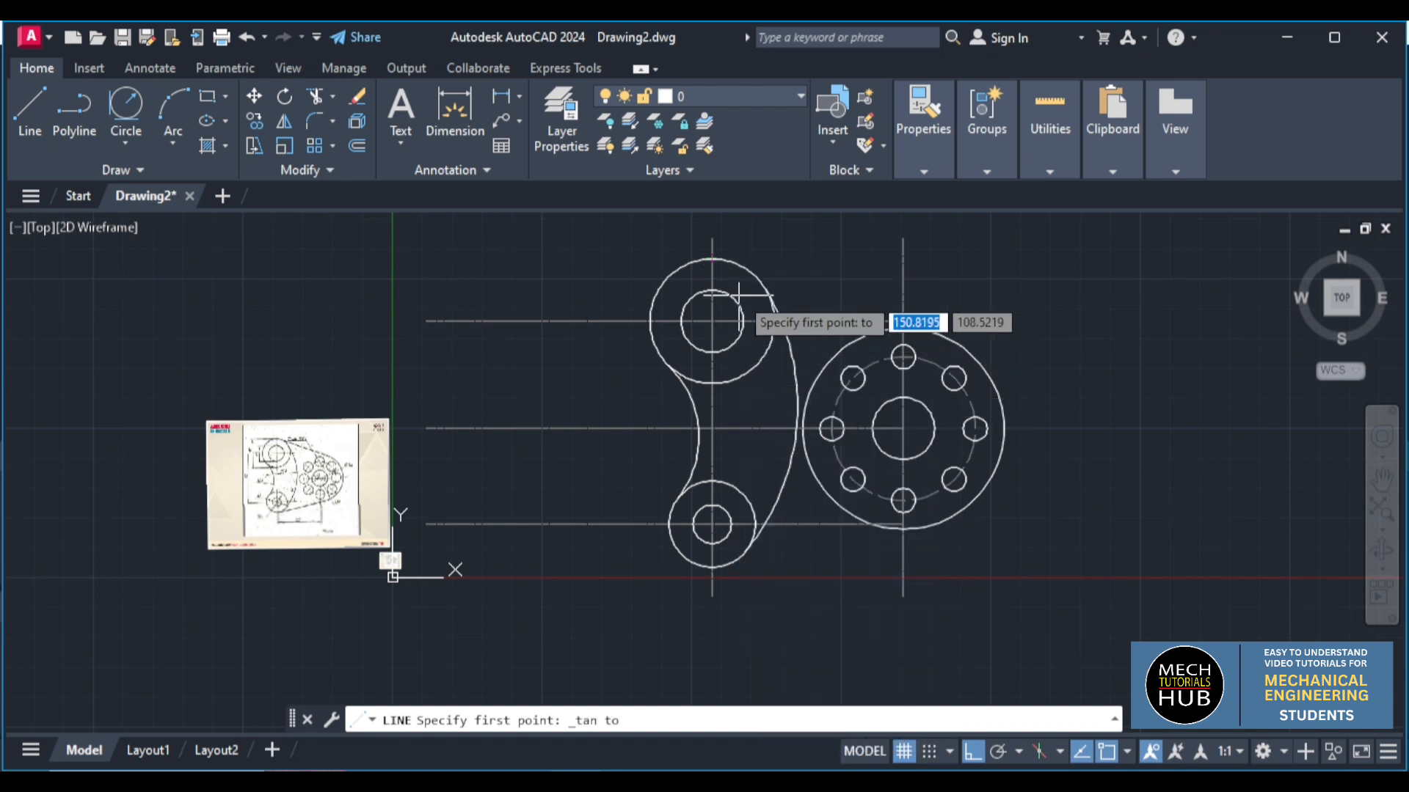
left_click(735, 264)
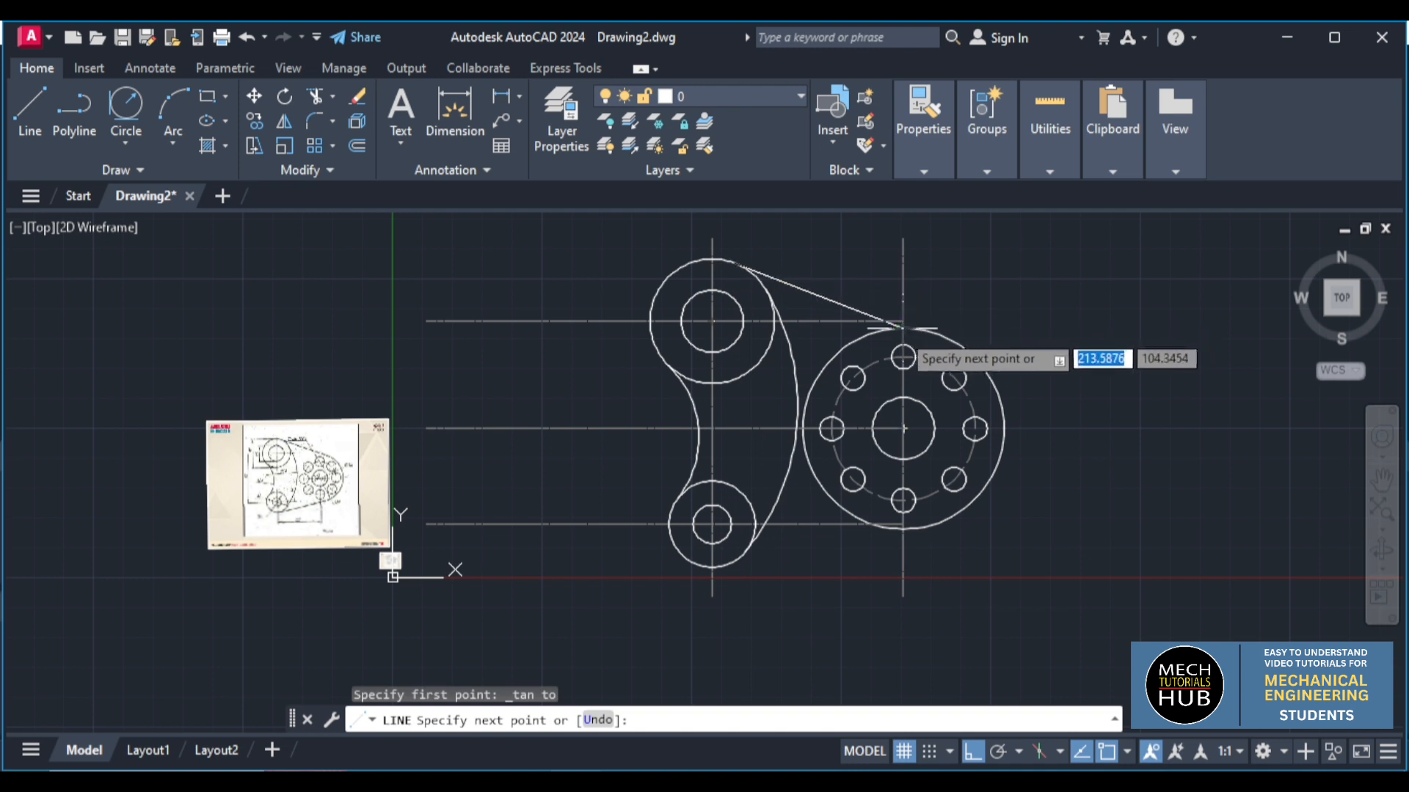
right_click(903, 327, "shift")
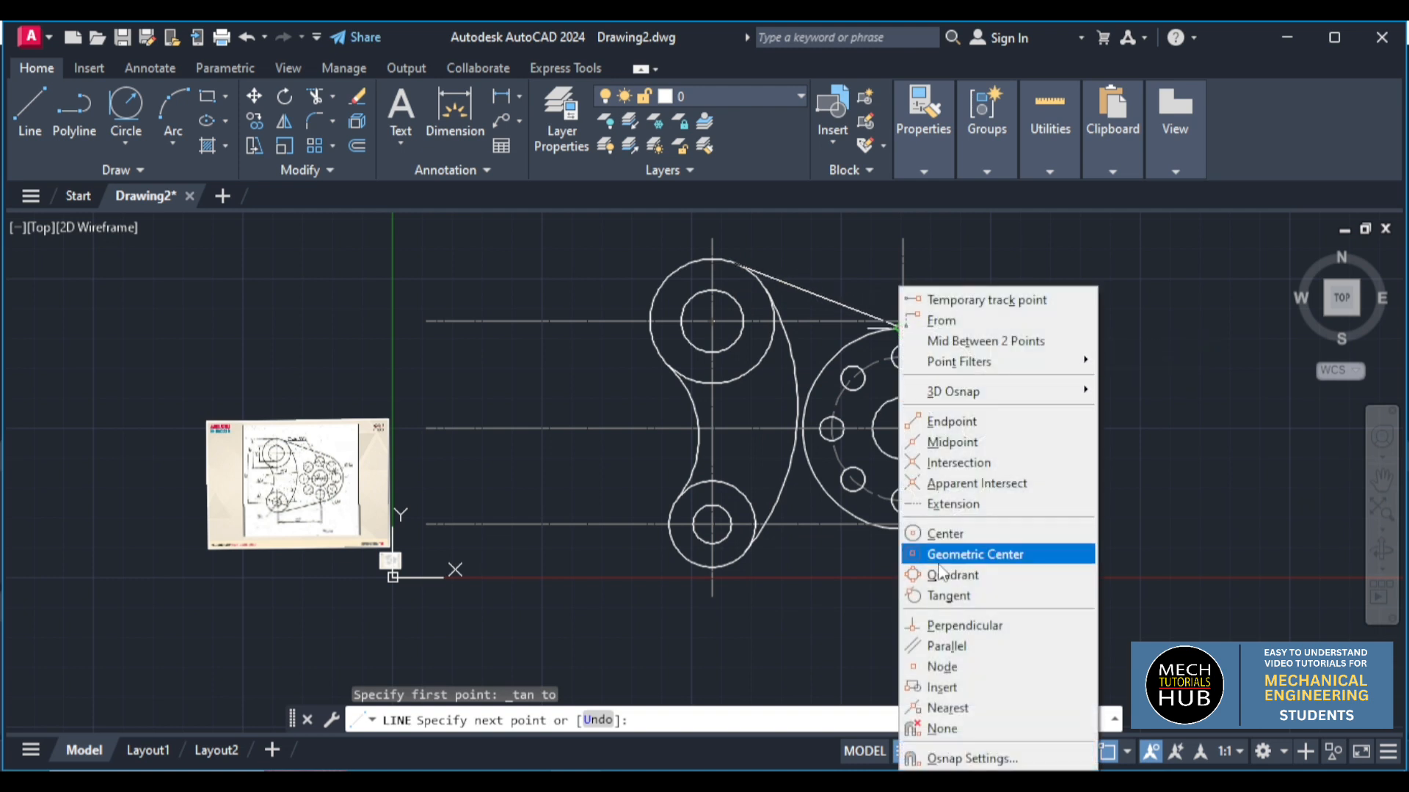
left_click(945, 592)
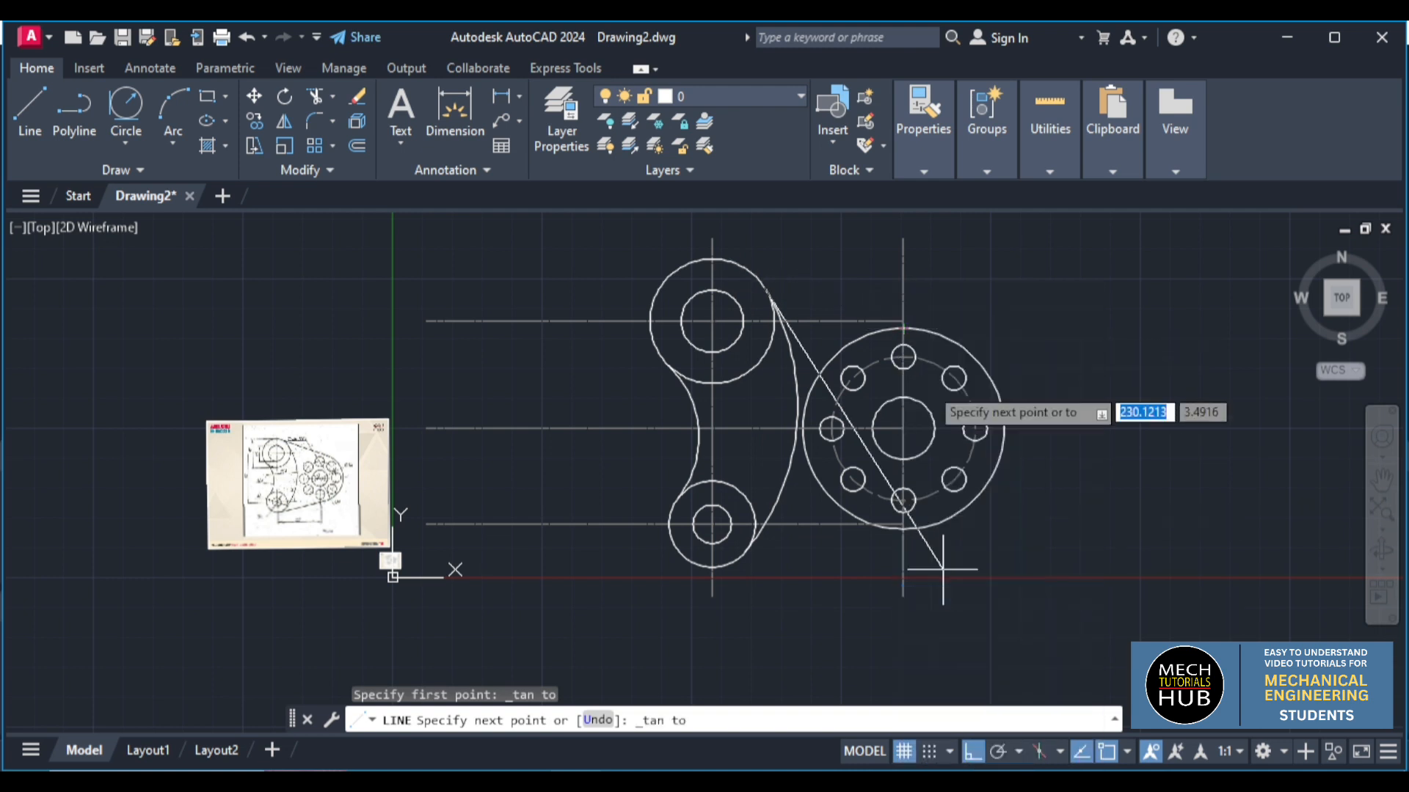
left_click(943, 323)
key("Escape")
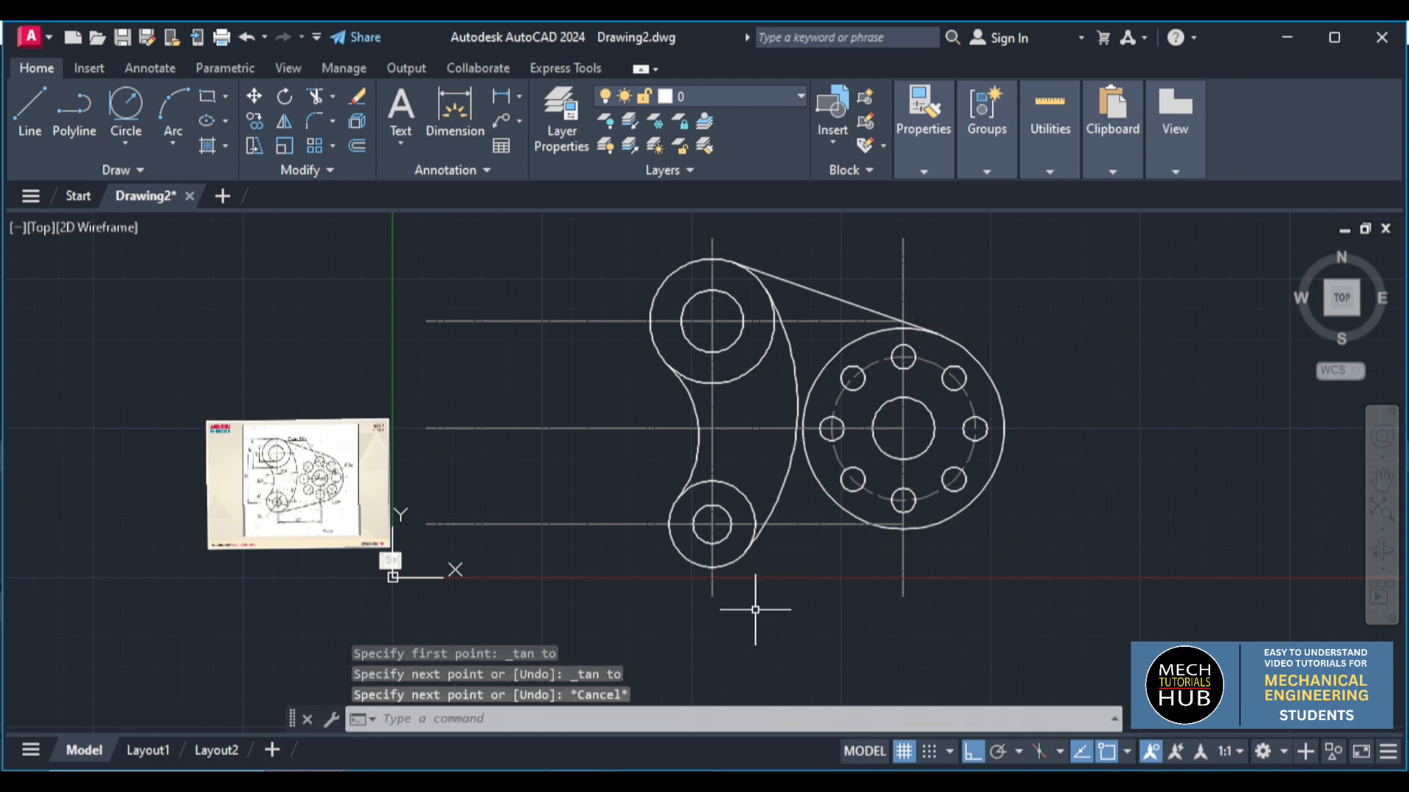
Draw a line tangent to the undersides of the lower boss's outer circle and the large circle, using Tangent snaps
key("Return")
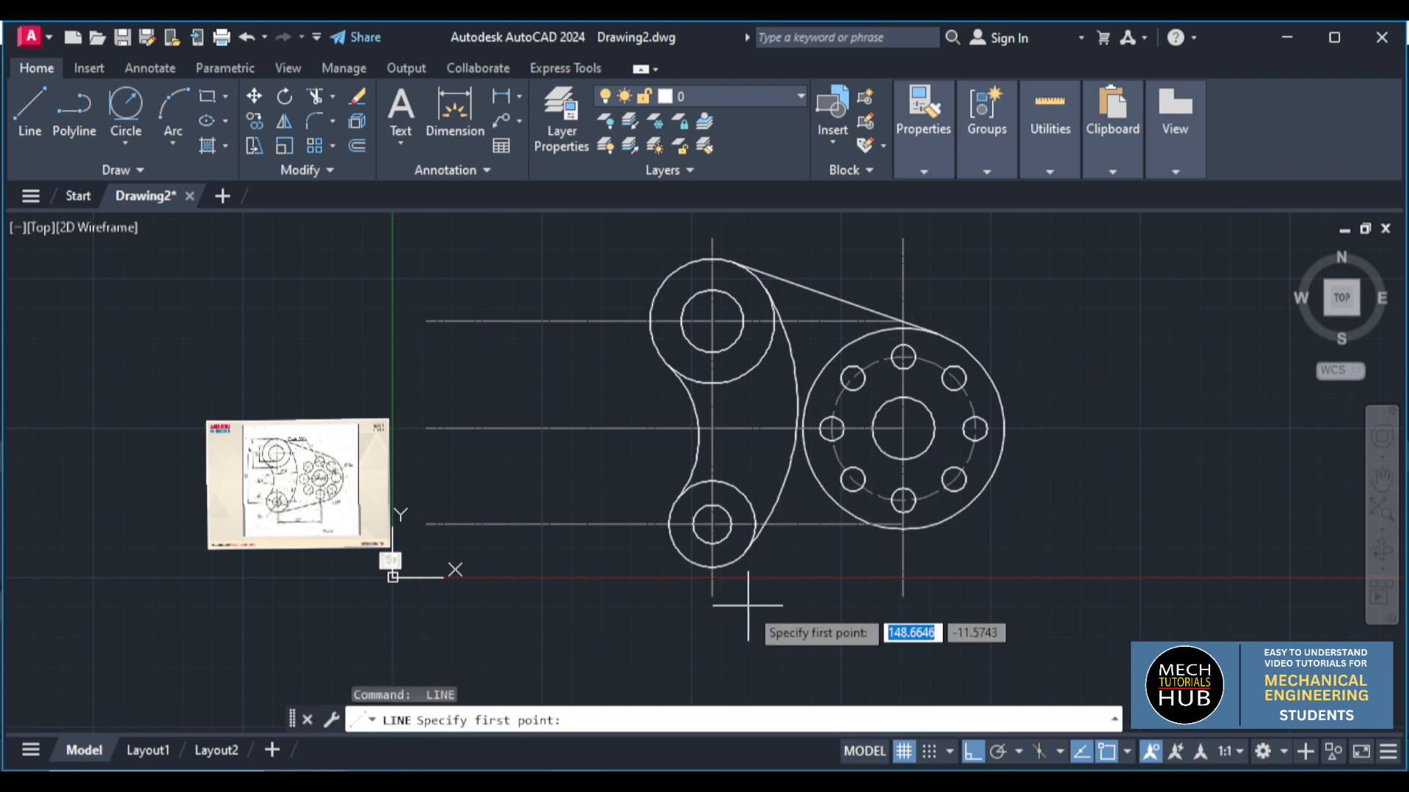
right_click(730, 566, "shift")
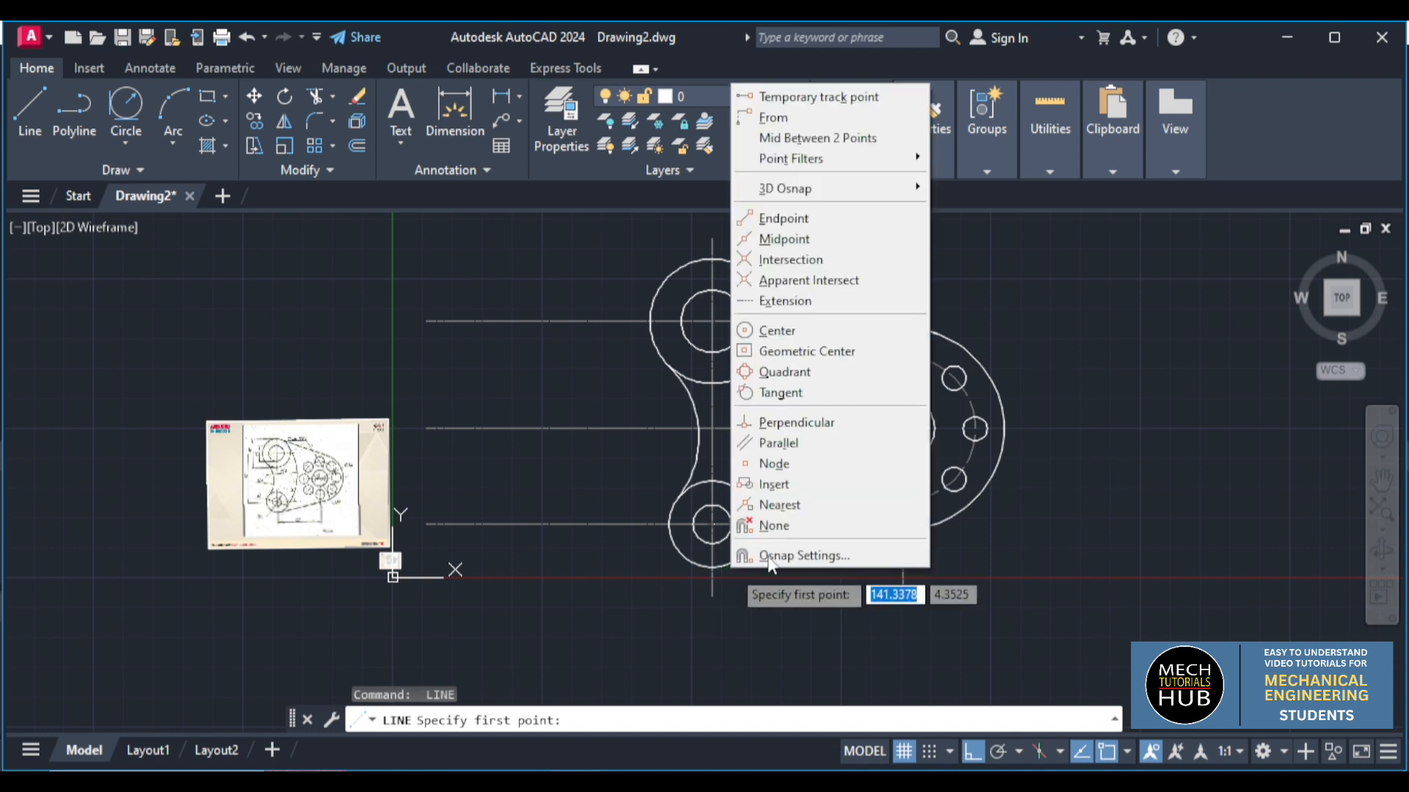
left_click(769, 394)
left_click(726, 563)
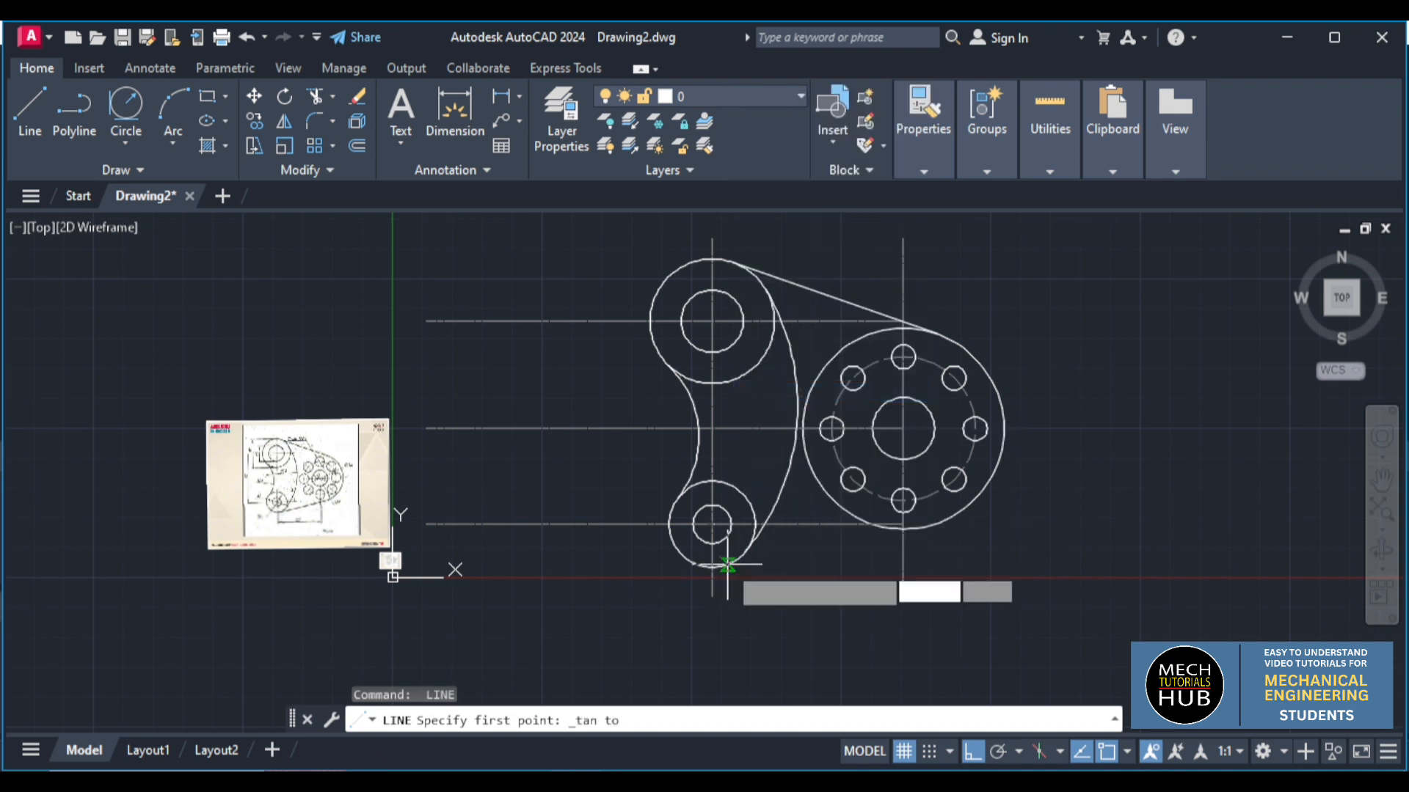
right_click(947, 523, "shift")
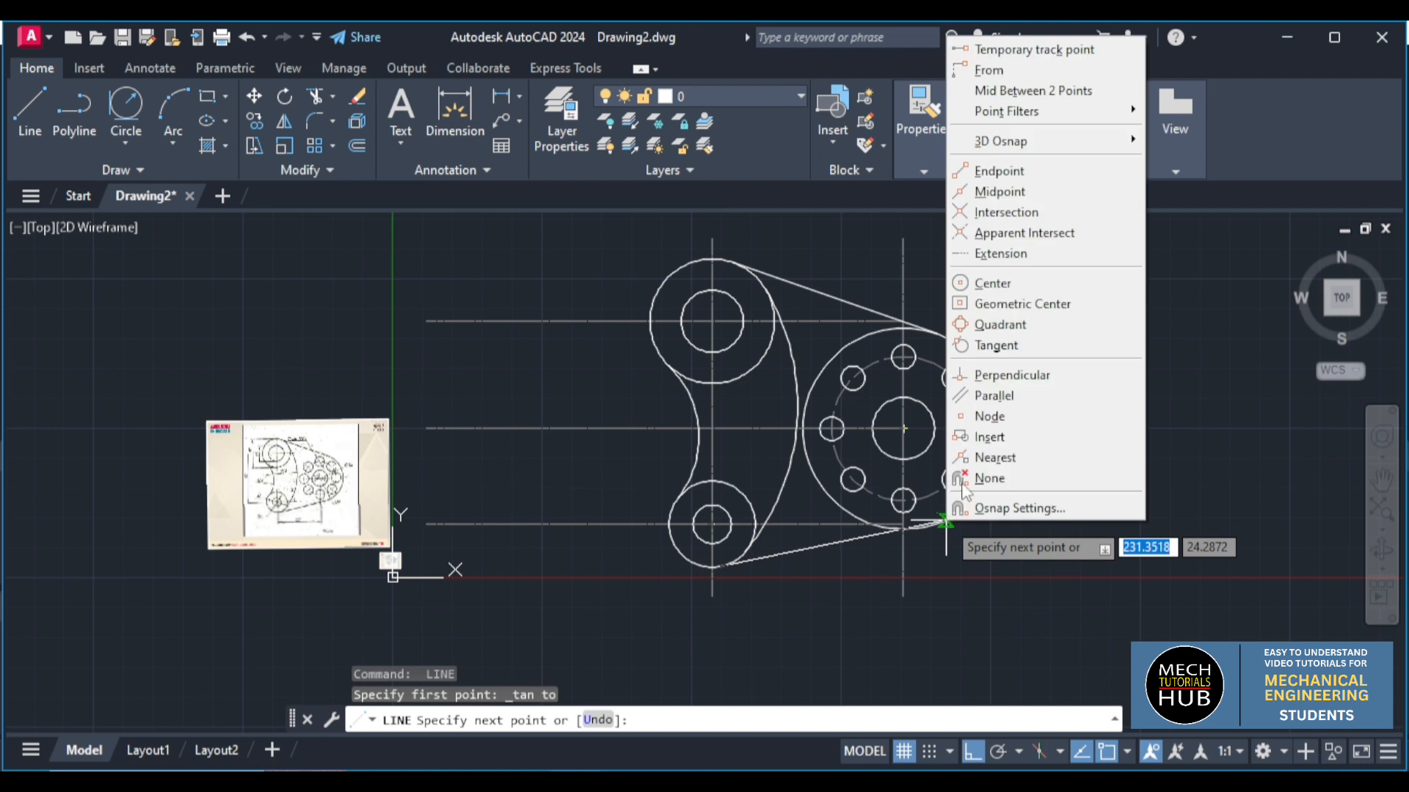
left_click(980, 345)
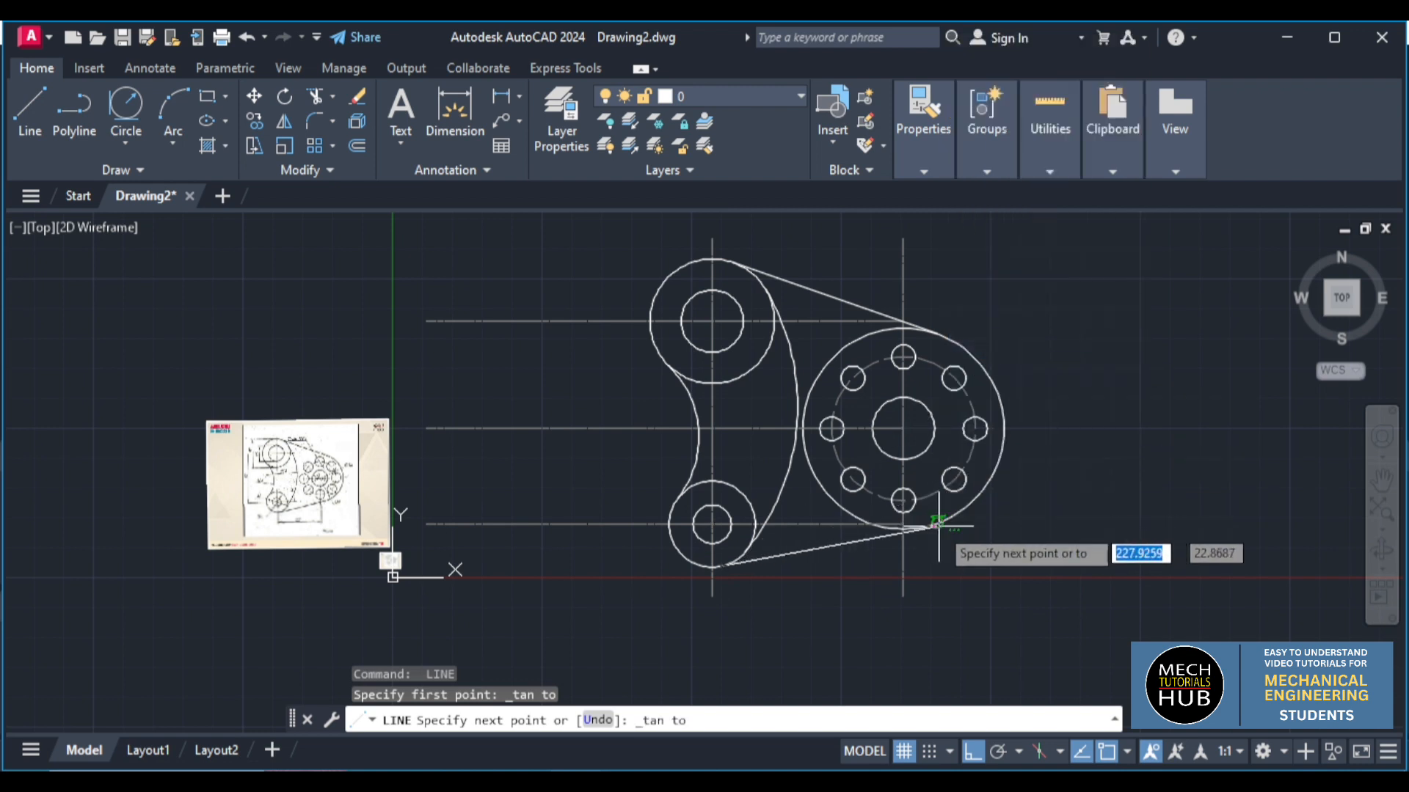
left_click(933, 523)
key("Escape")
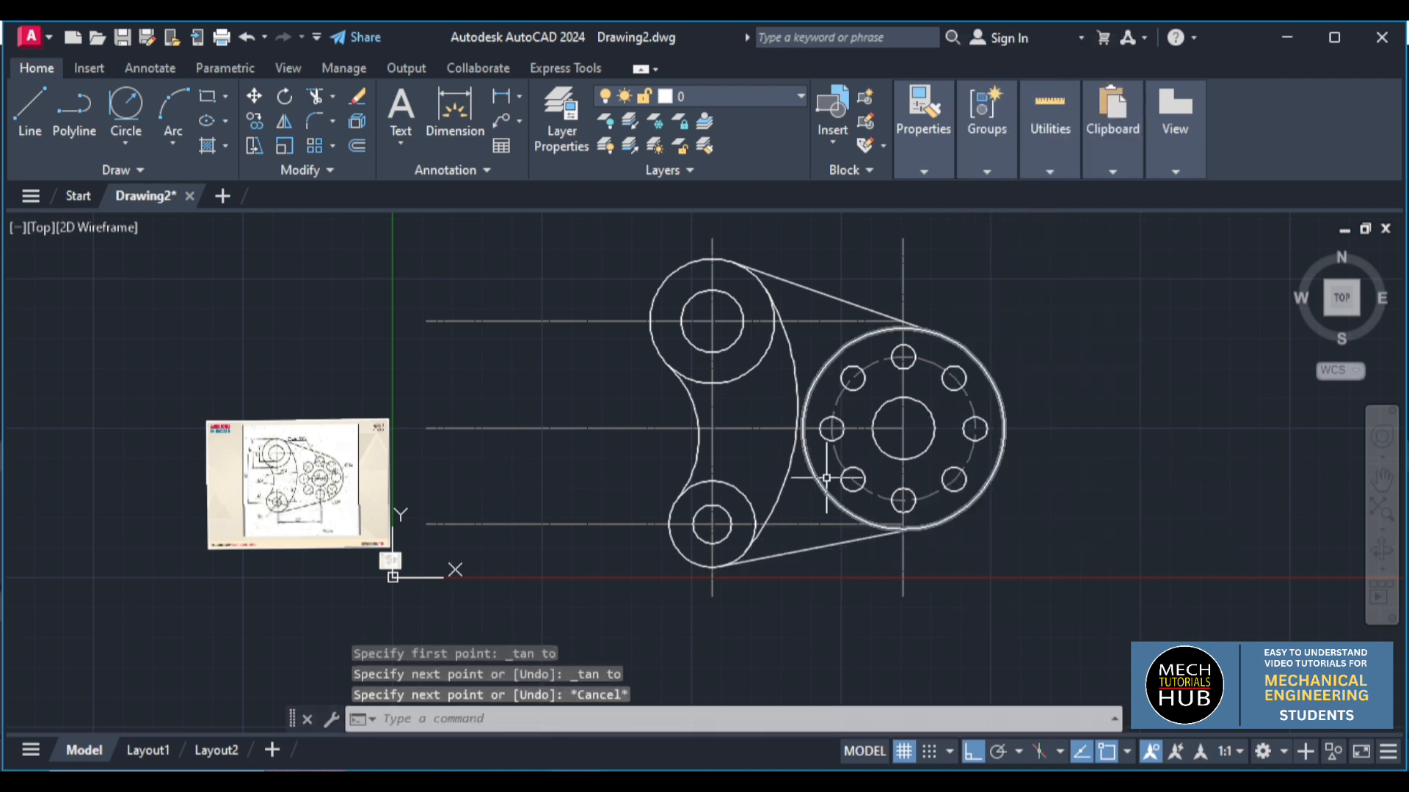
Trim away the inner part of the large circle facing the bosses, keeping the outer arc between the two tangent lines
scroll(830, 481, "up", 2)
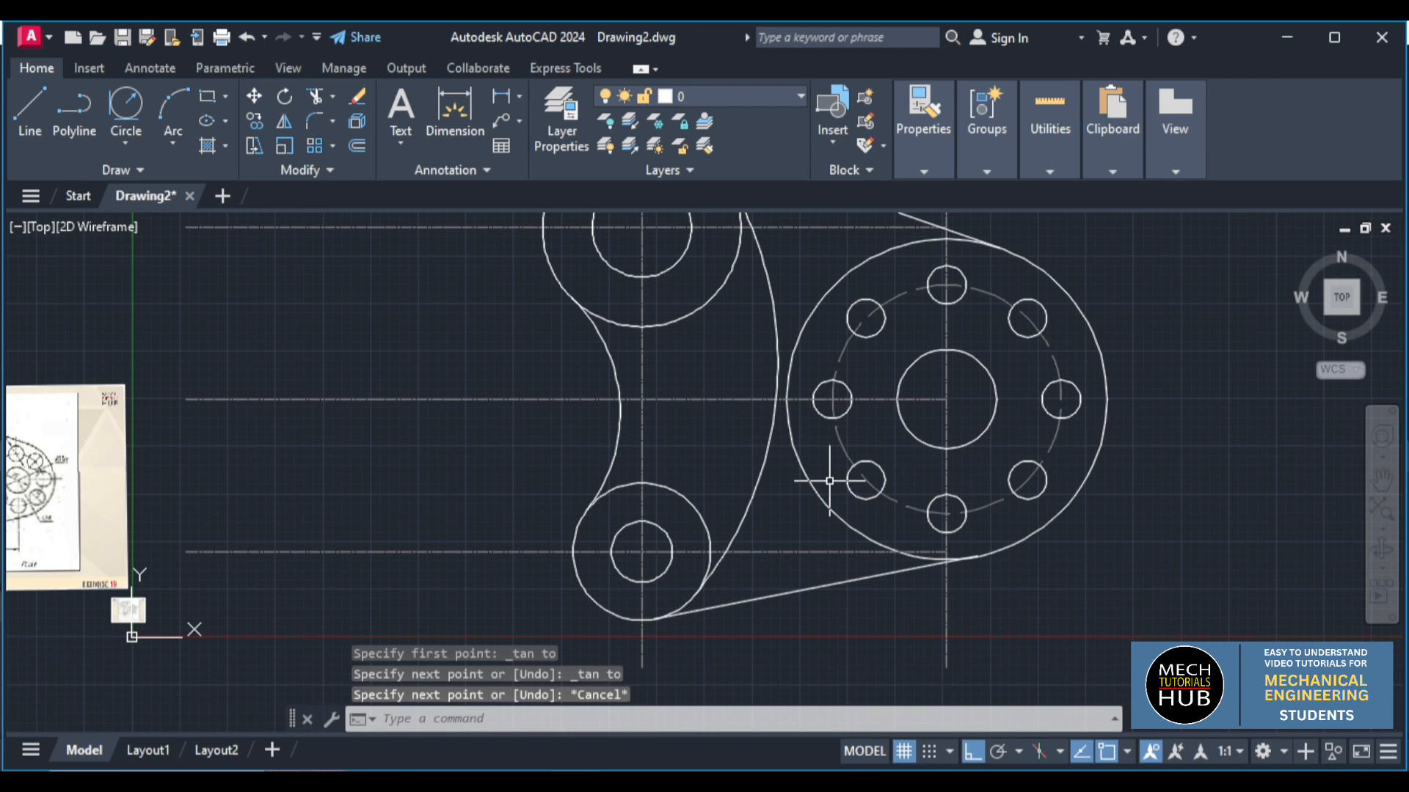
scroll(830, 481, "down", 2)
type("tr")
key("Return")
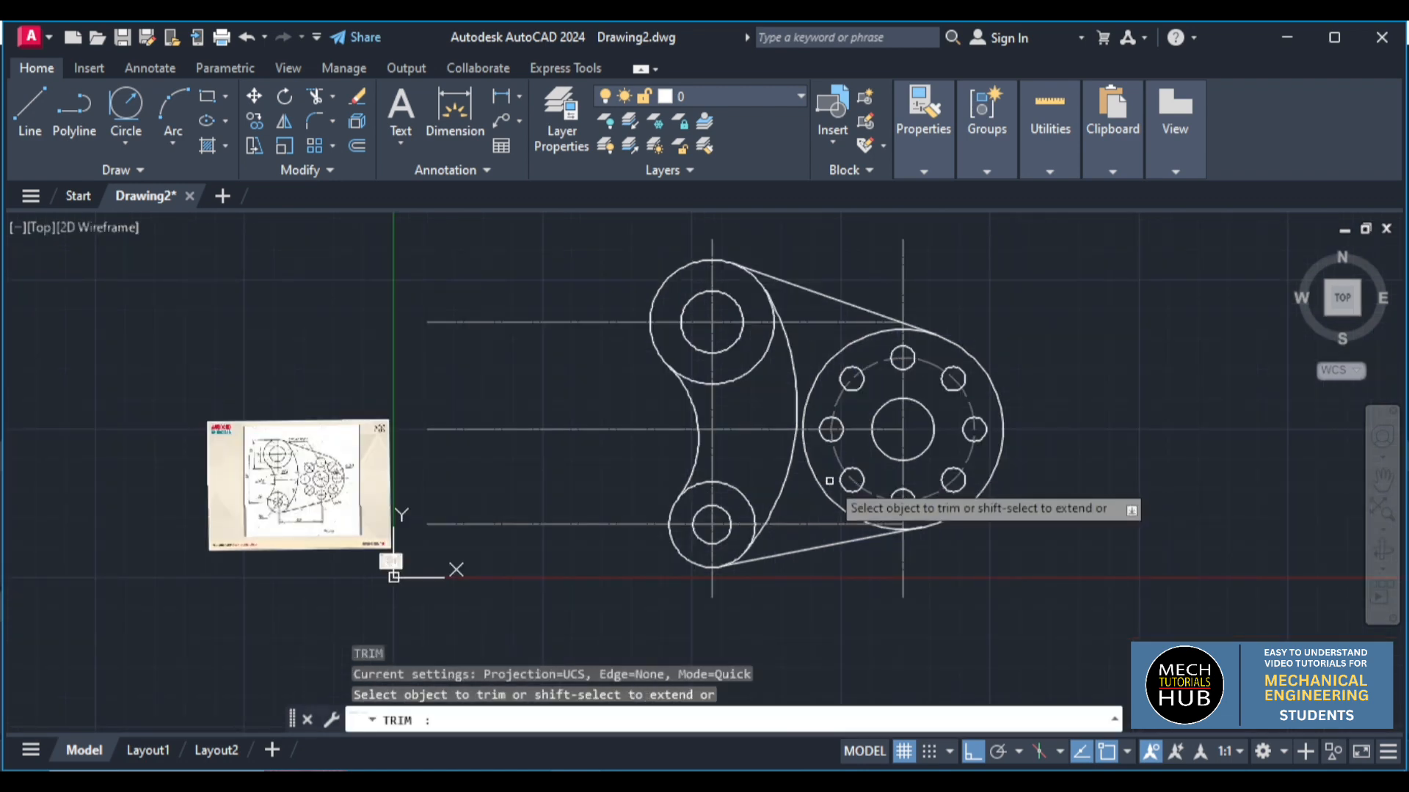
scroll(831, 369, "up", 5)
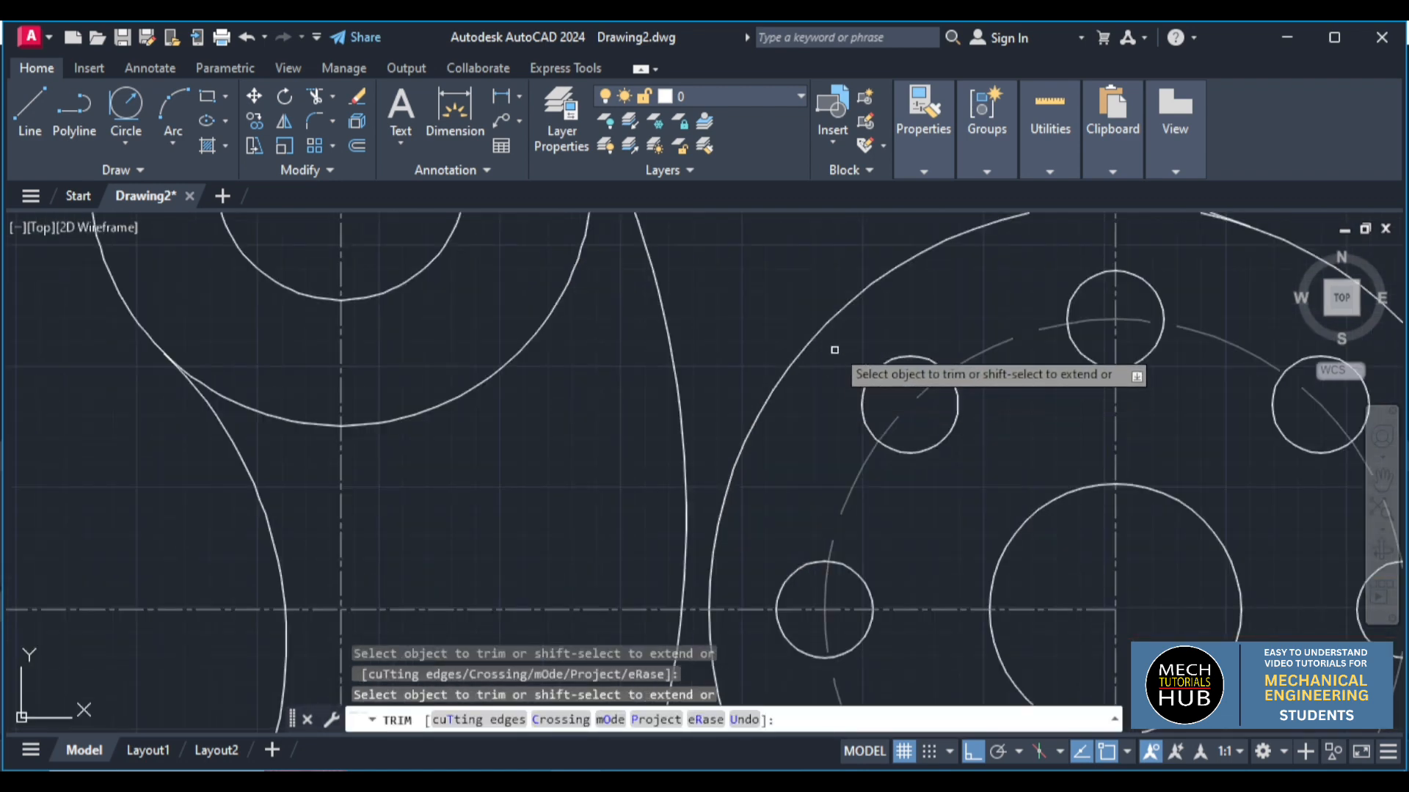
left_click(833, 347)
left_click_drag(824, 314, 813, 299)
scroll(813, 300, "down", 6)
scroll(806, 476, "up", 2)
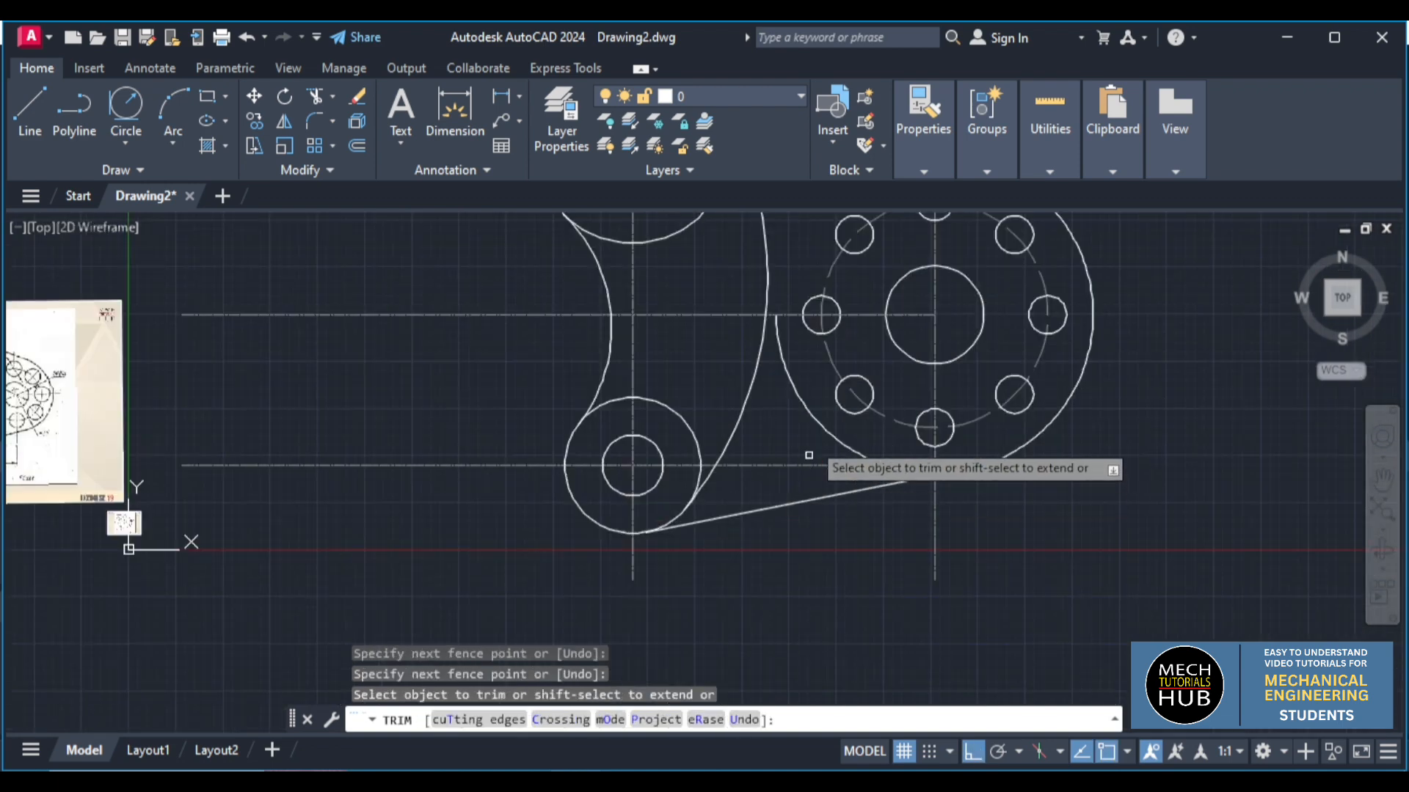
left_click_drag(816, 407, 811, 445)
scroll(943, 496, "up", 5)
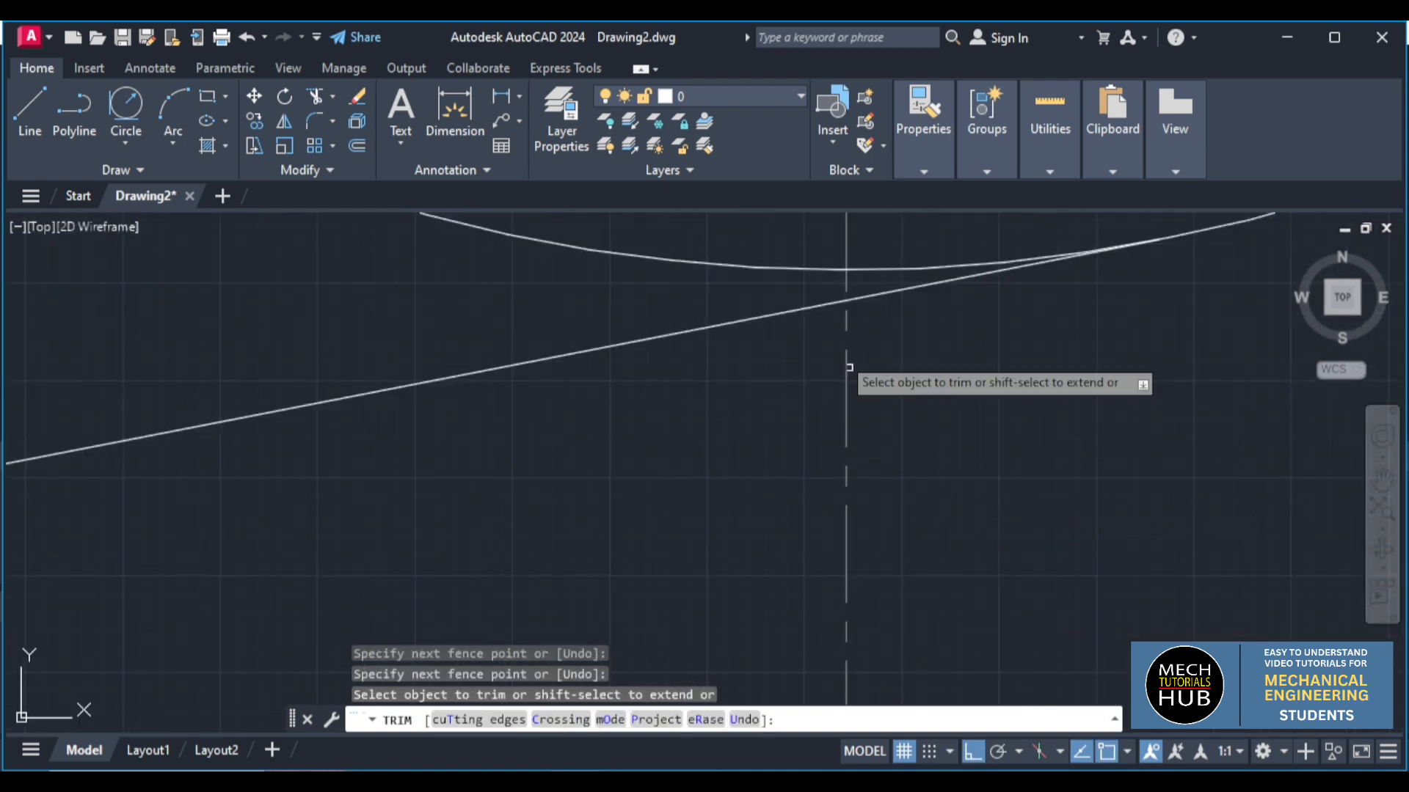
left_click(897, 269)
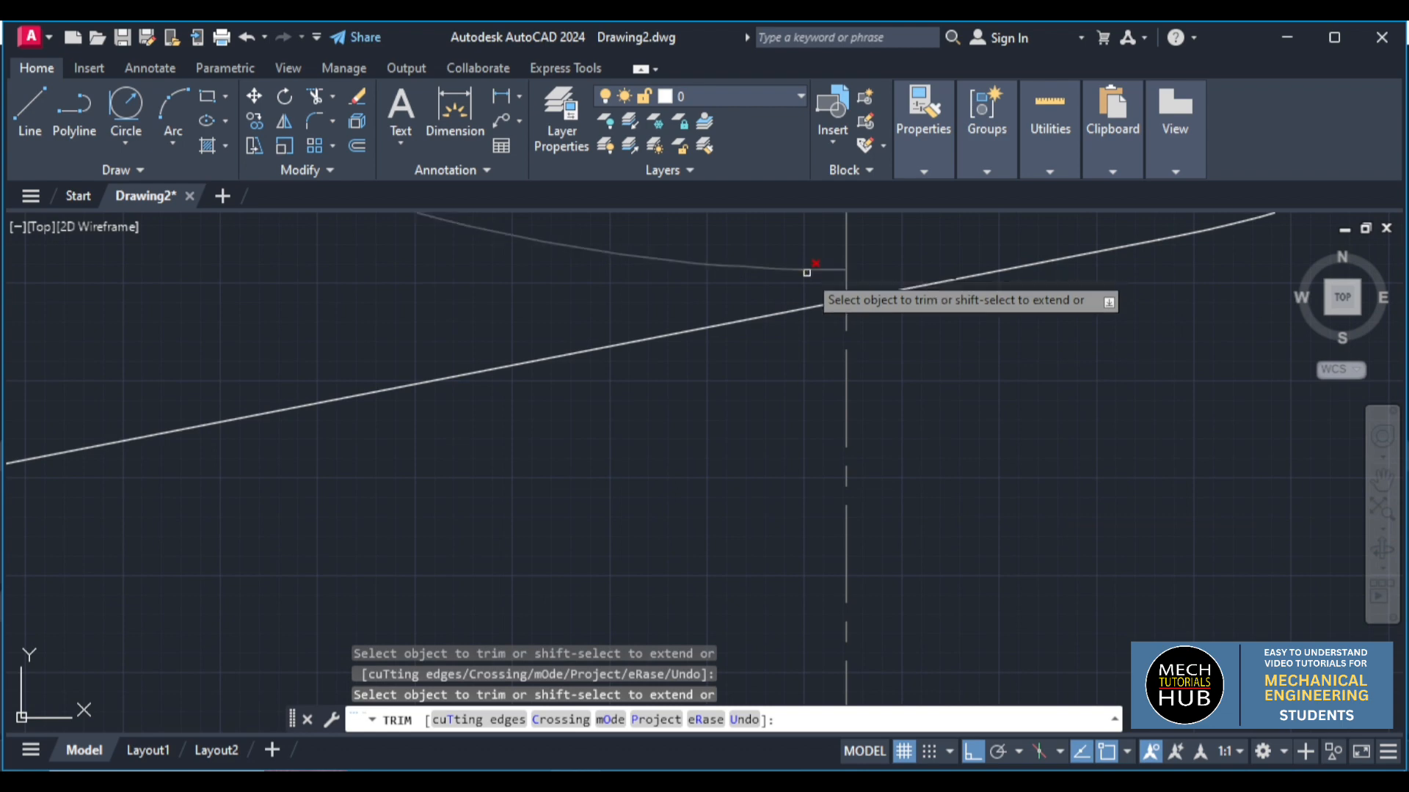
left_click(808, 271)
scroll(810, 286, "down", 8)
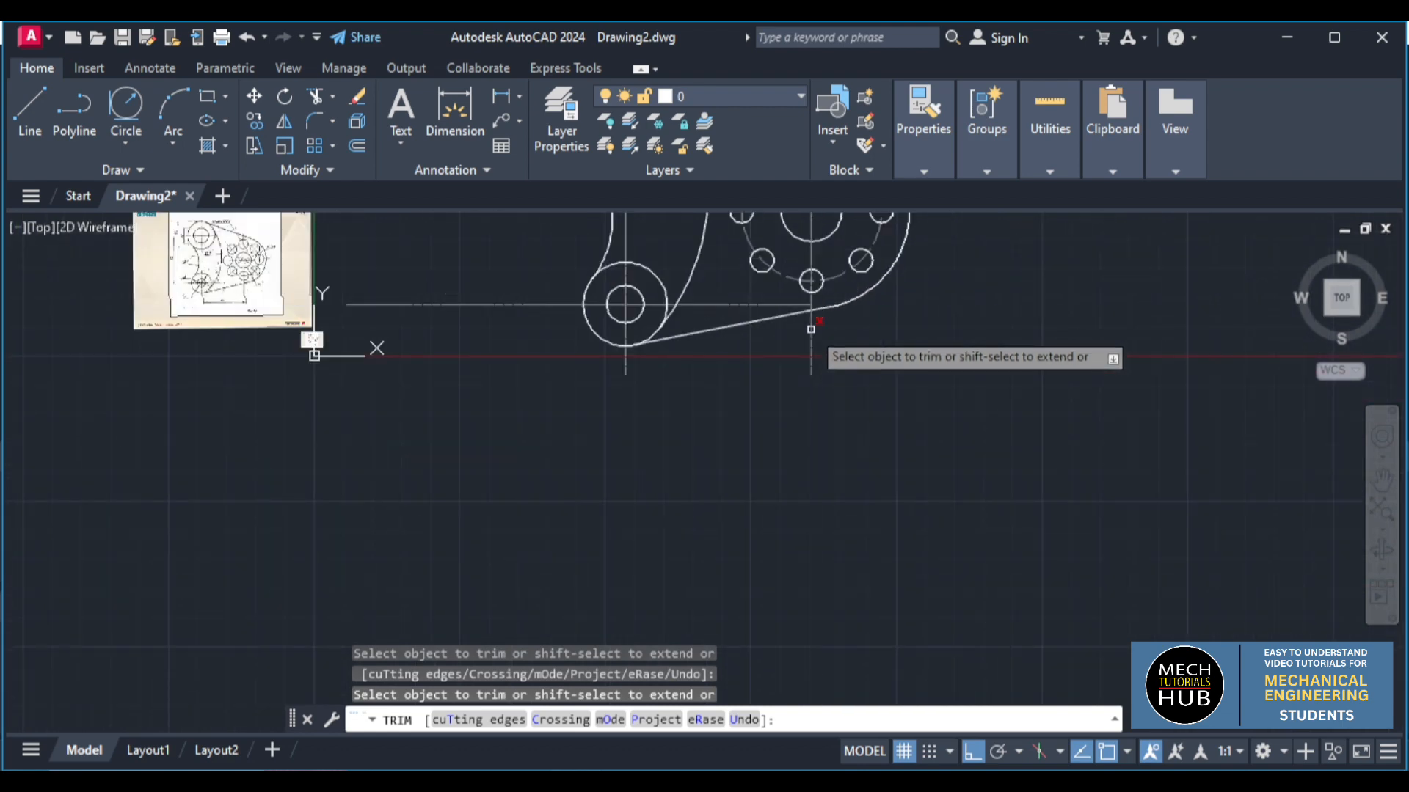
scroll(819, 283, "up", 12)
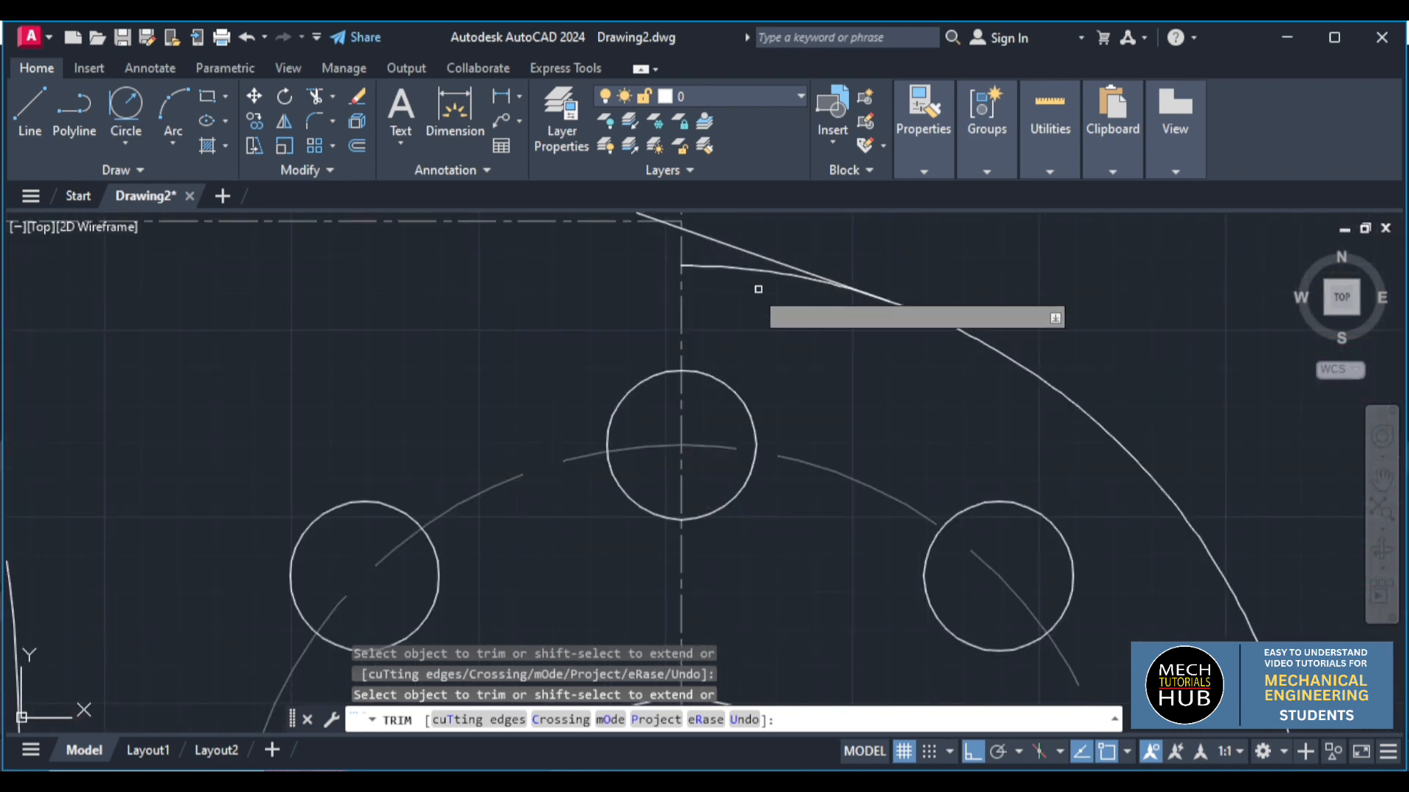
scroll(799, 342, "down", 8)
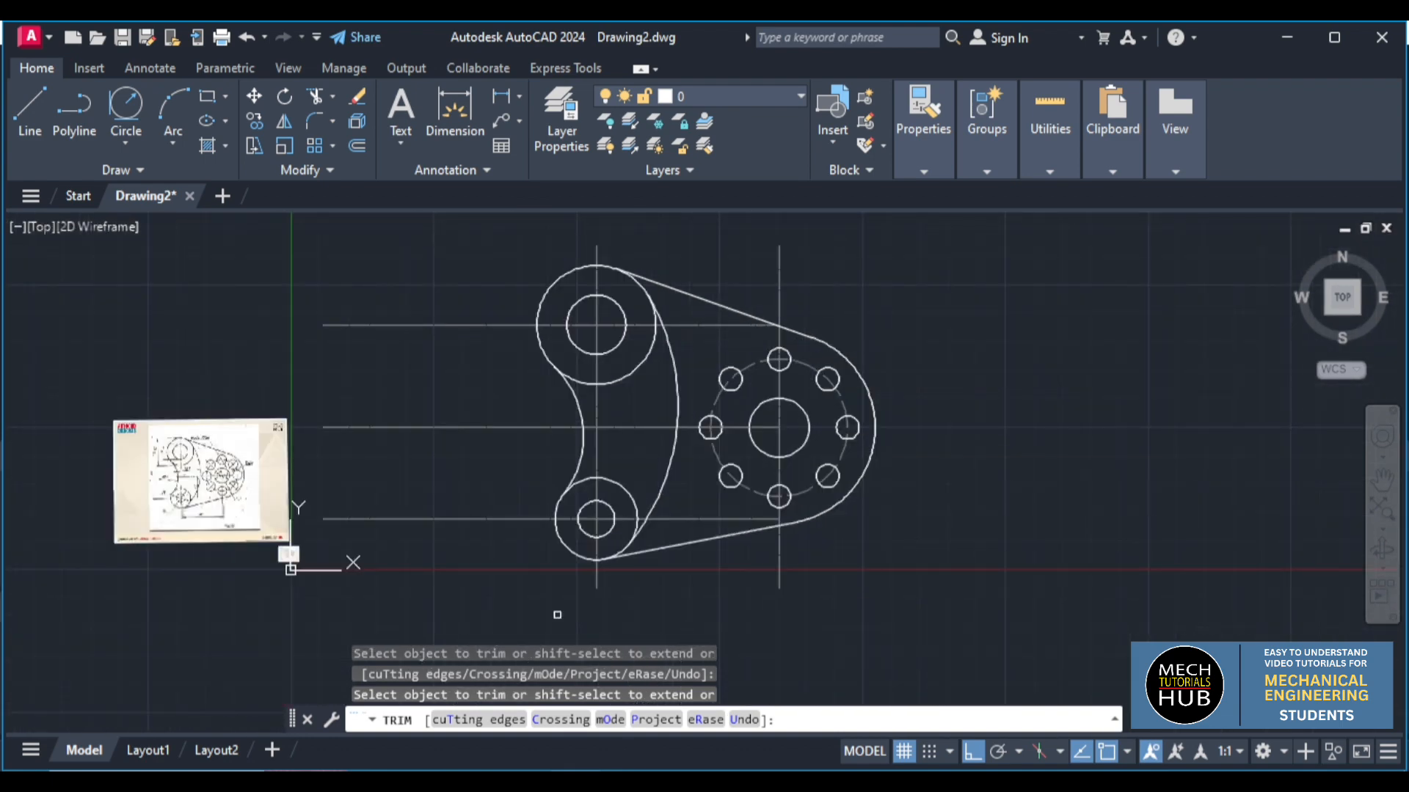
Trim the horizontal centre lines' ends beyond the plate's left outline and the large circle's vertical centre line beyond the tangent lines
scroll(200, 490, "up", 4)
scroll(200, 491, "down", 6)
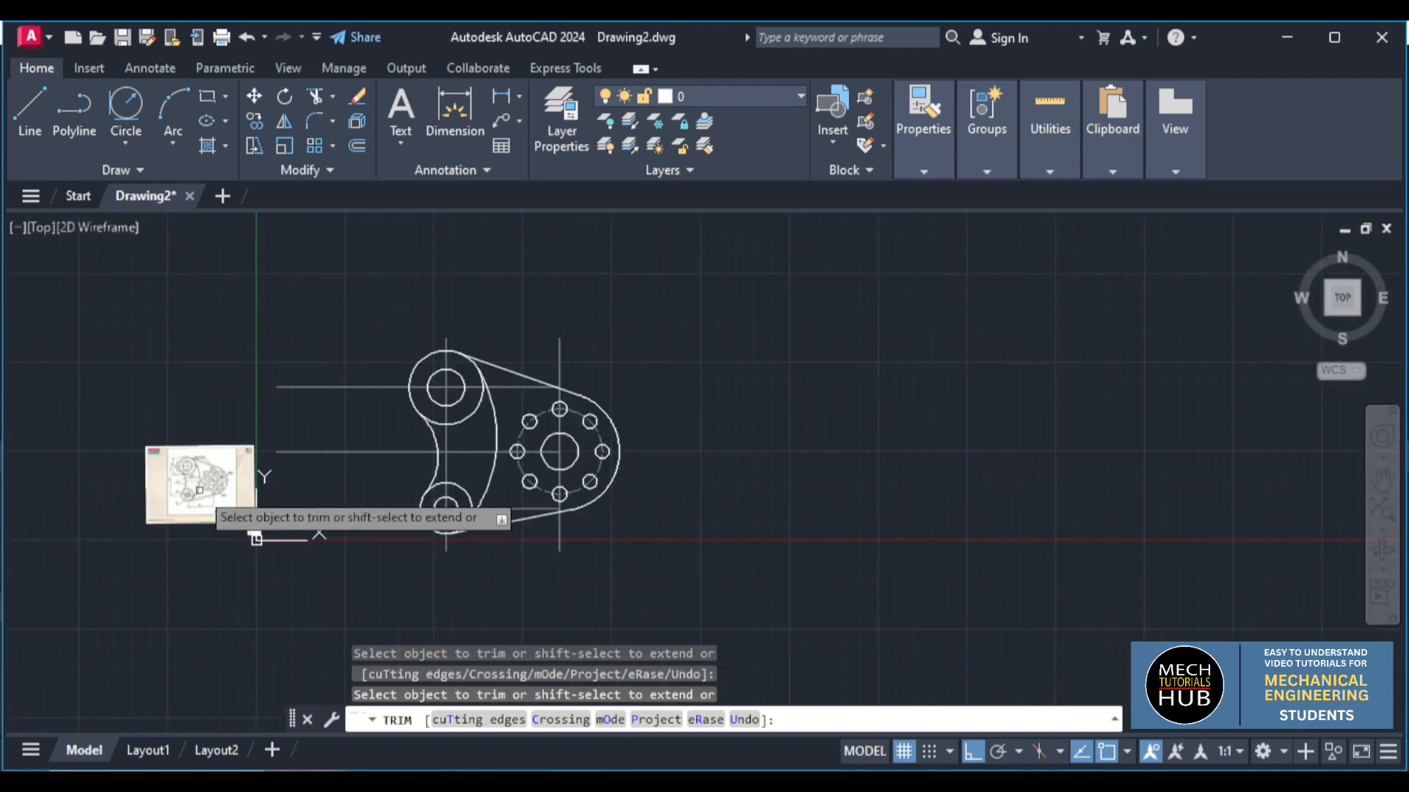
scroll(200, 490, "up", 4)
scroll(199, 490, "up", 2)
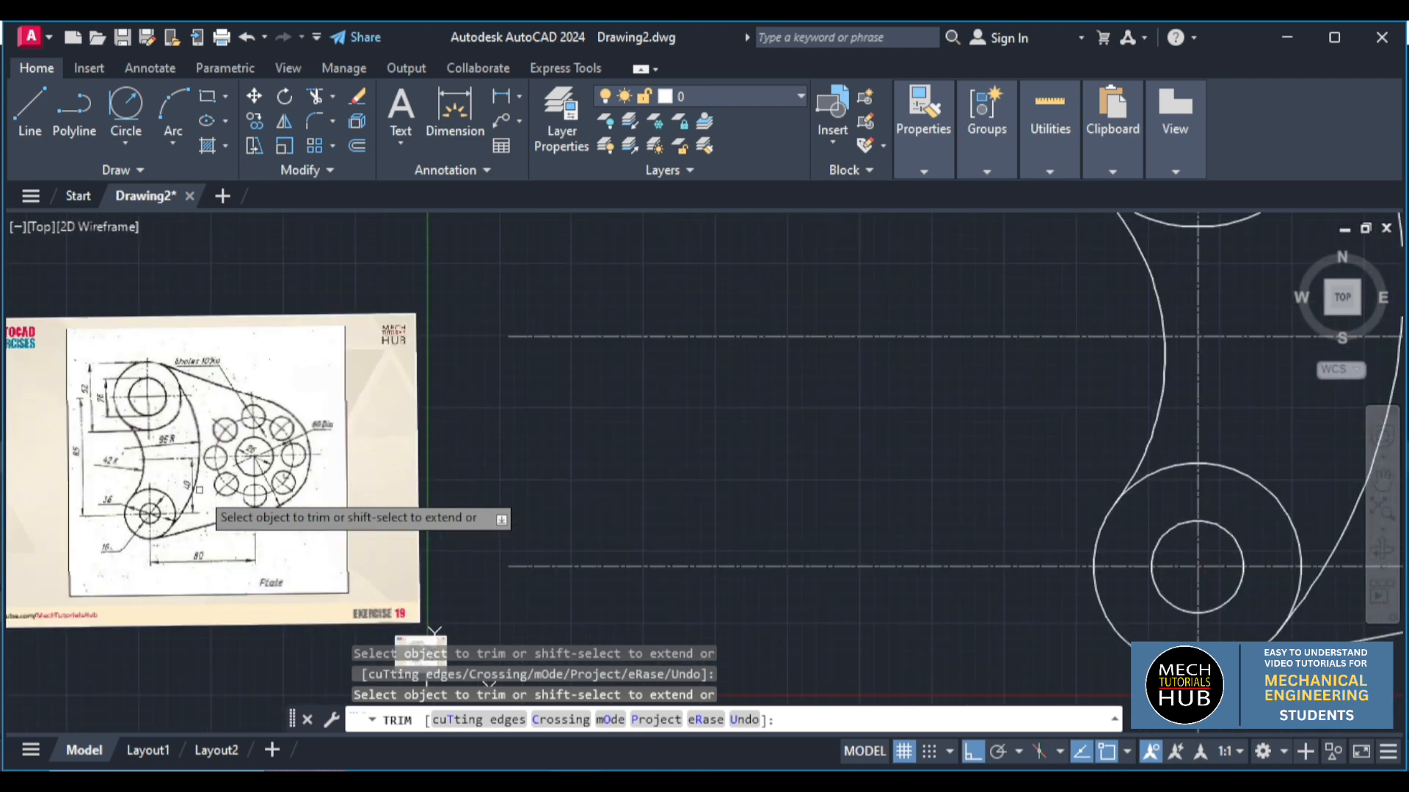
scroll(198, 489, "down", 2)
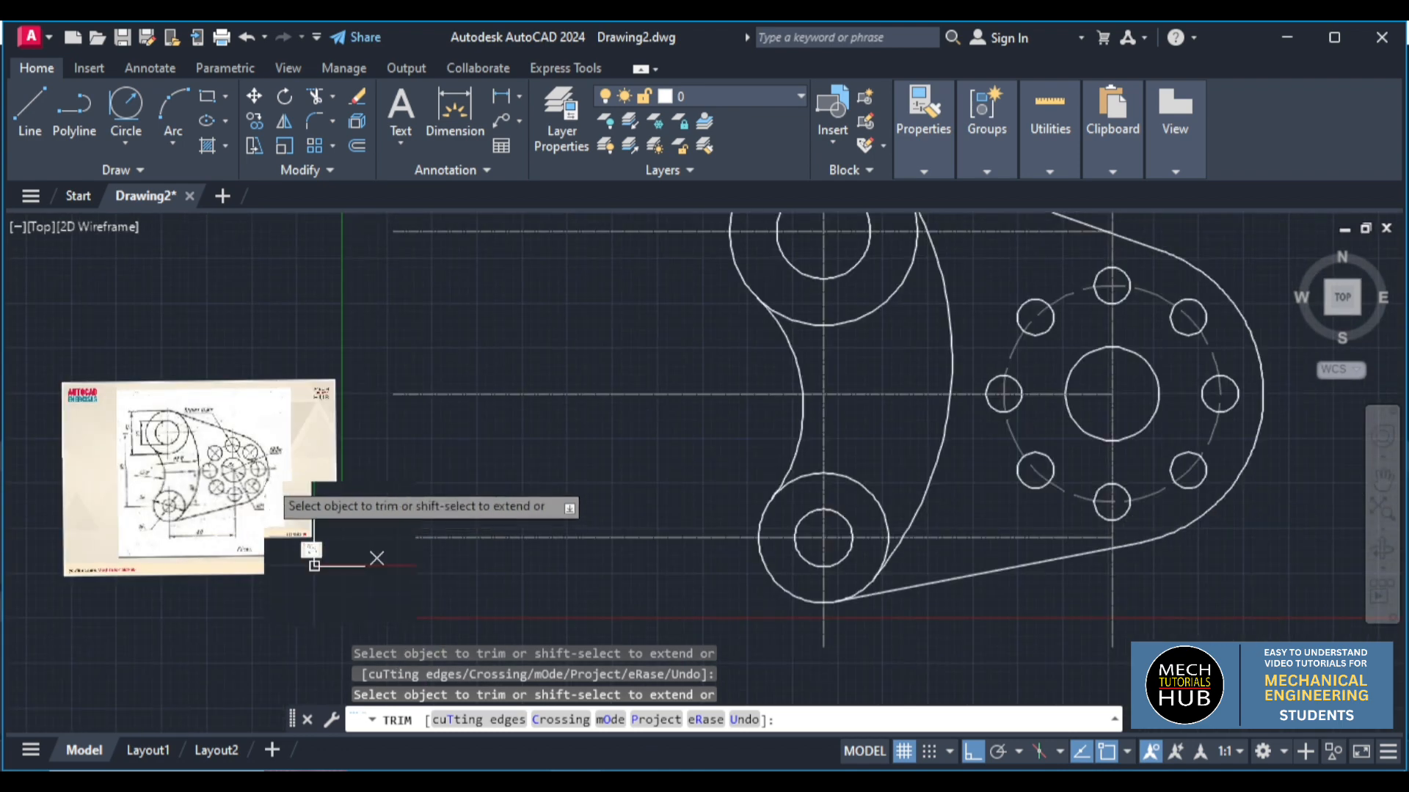
scroll(269, 477, "down", 3)
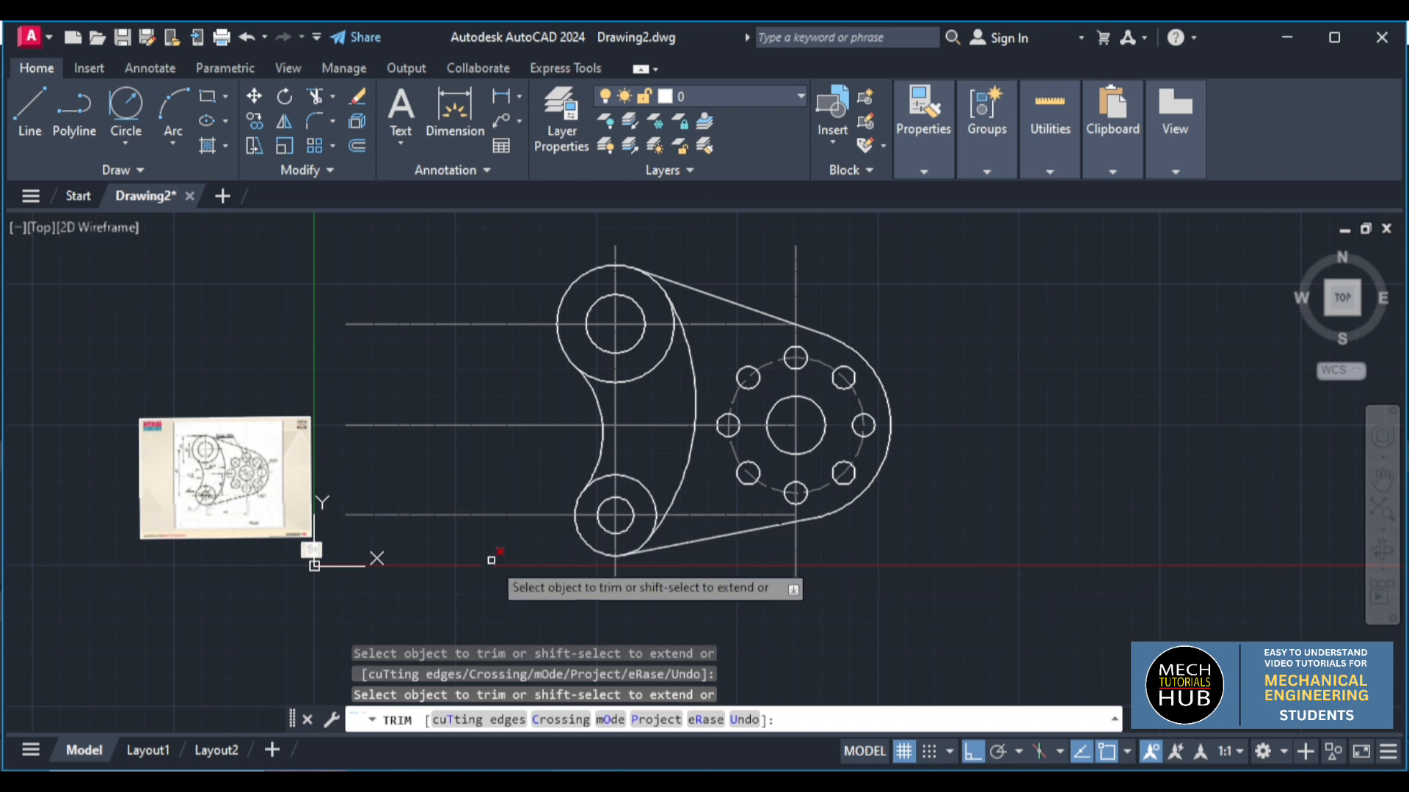
left_click_drag(490, 559, 472, 305)
left_click_drag(819, 306, 752, 247)
left_click_drag(835, 554, 730, 557)
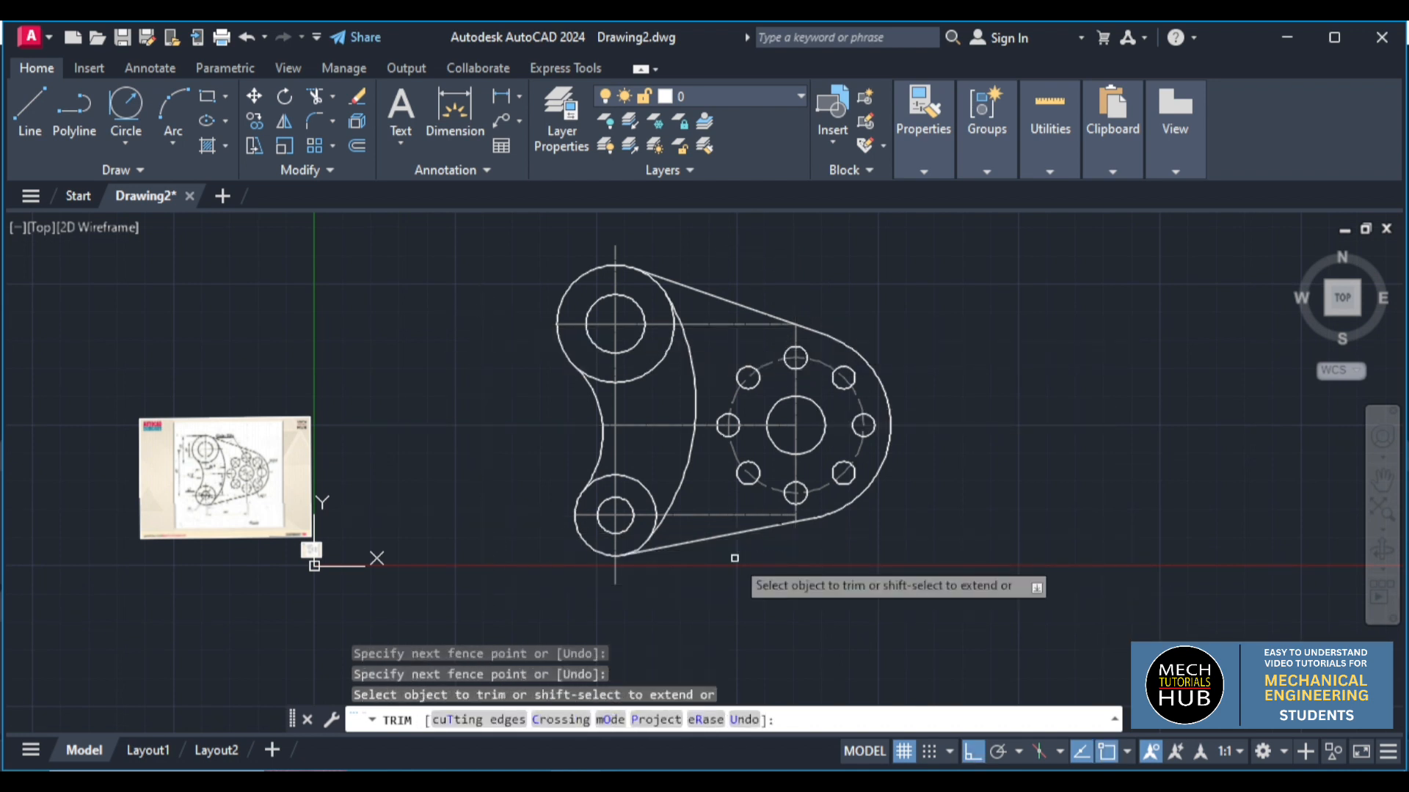
key("Escape")
Select the plate outline, circles and centre lines with a crossing lasso and set their colour to Green
mouse_move(499, 228)
left_mouse_down()
mouse_move(504, 440)
mouse_move(609, 629)
mouse_move(890, 560)
mouse_move(1044, 324)
left_mouse_up()
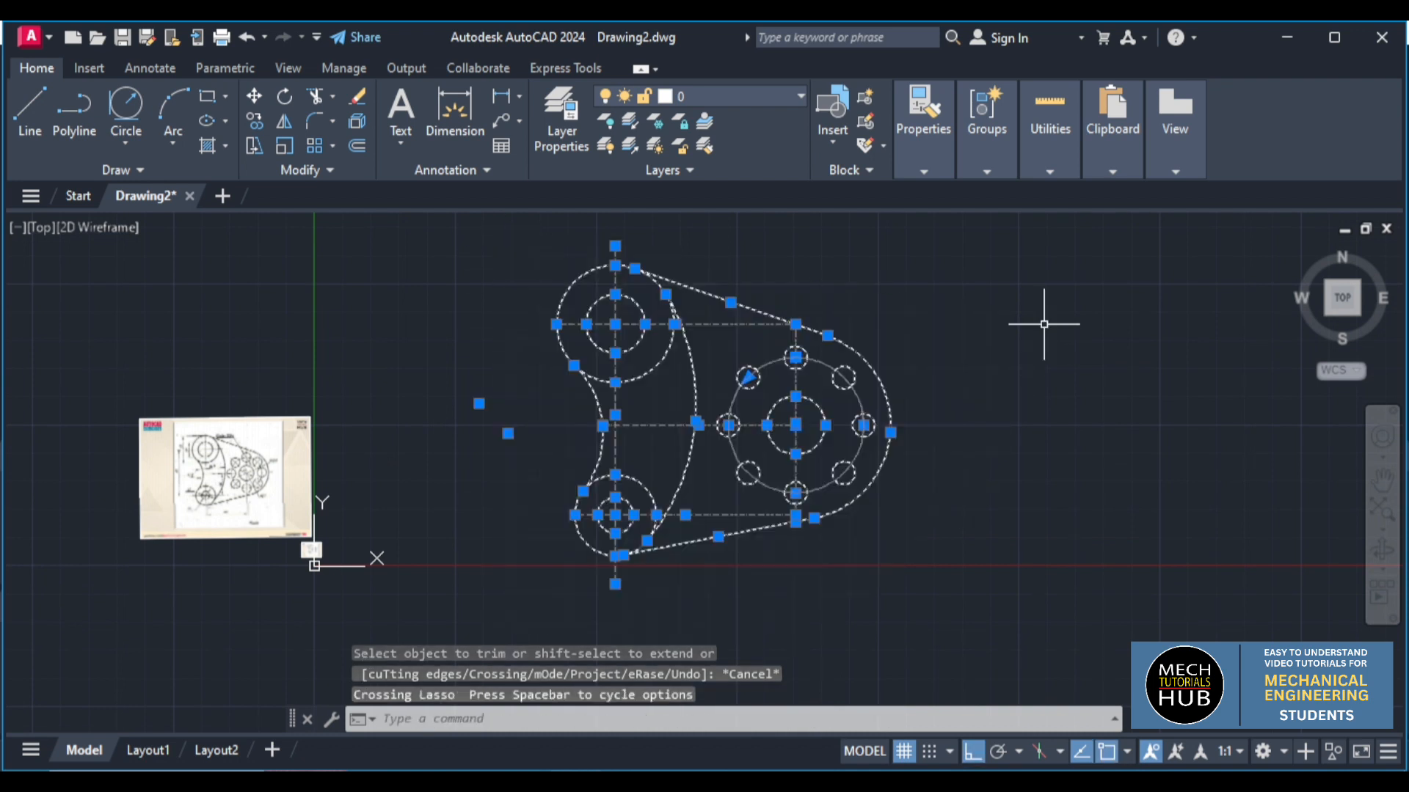
left_click(924, 171)
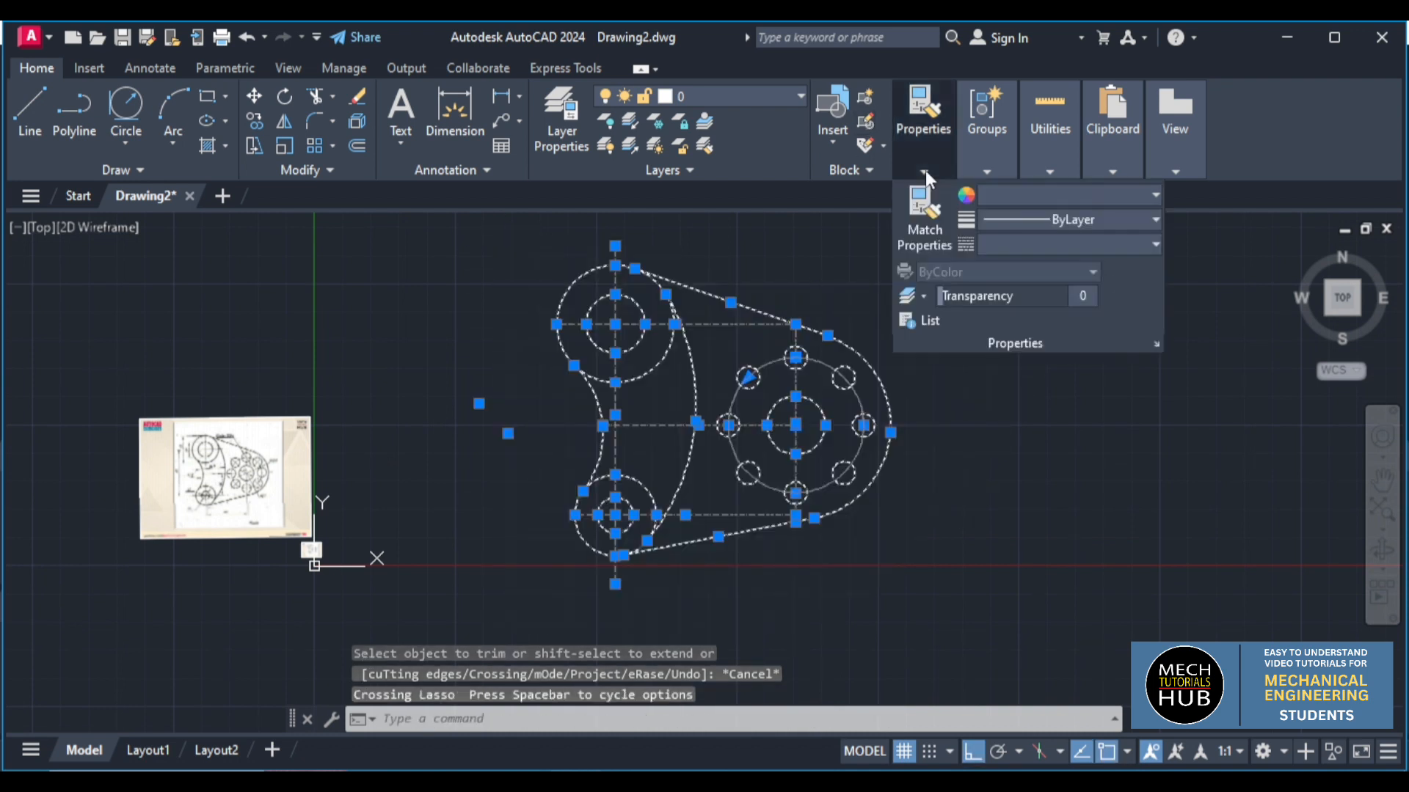
left_click(992, 195)
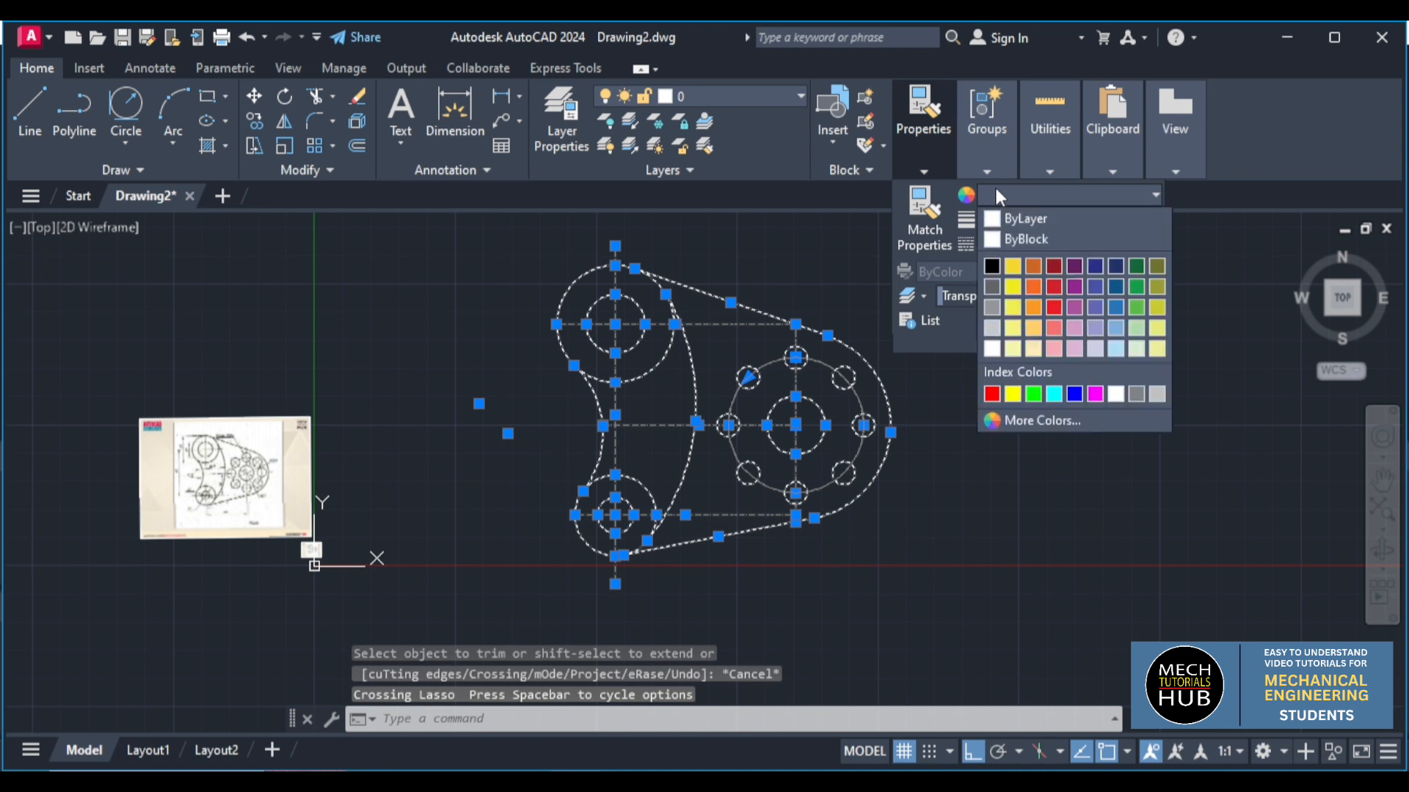
left_click(1031, 396)
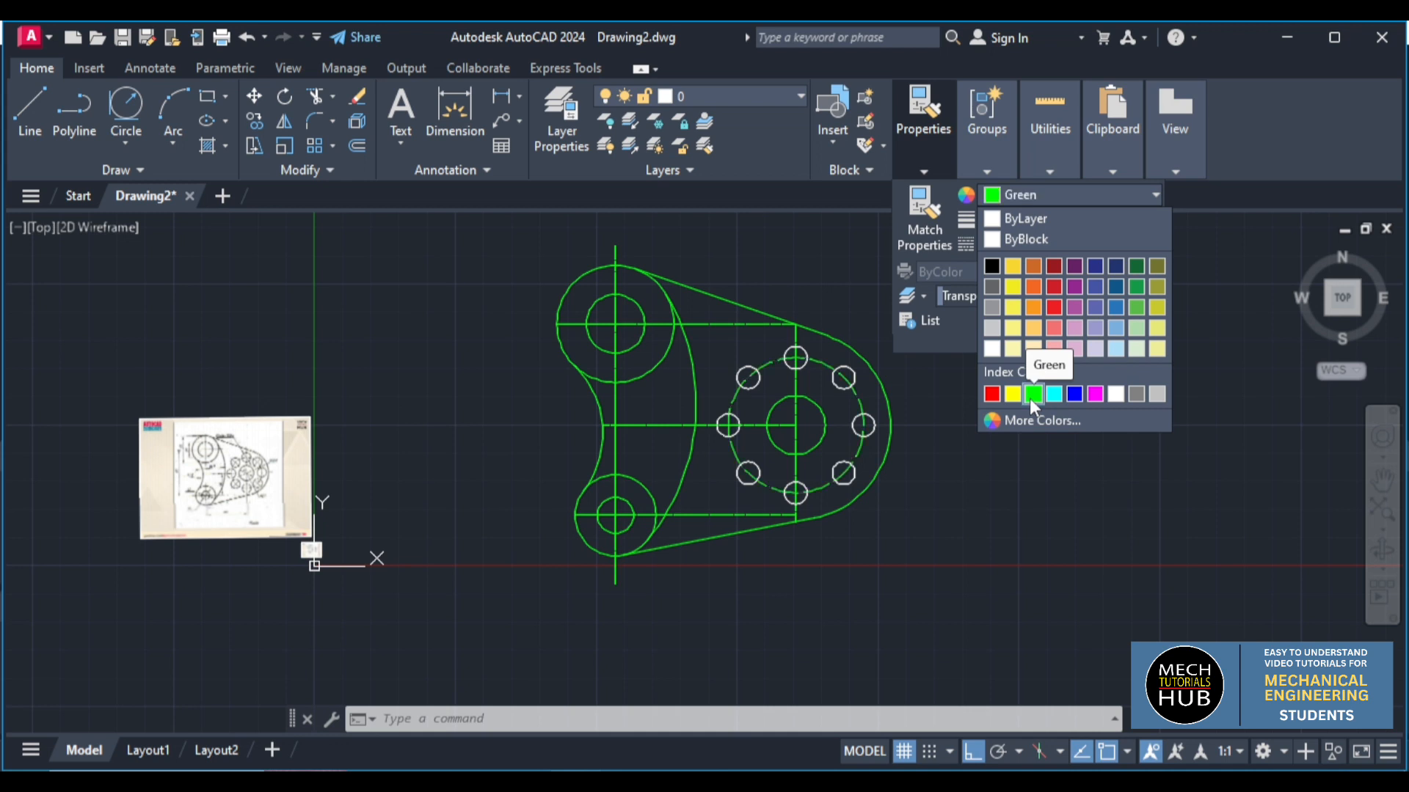
key("Escape")
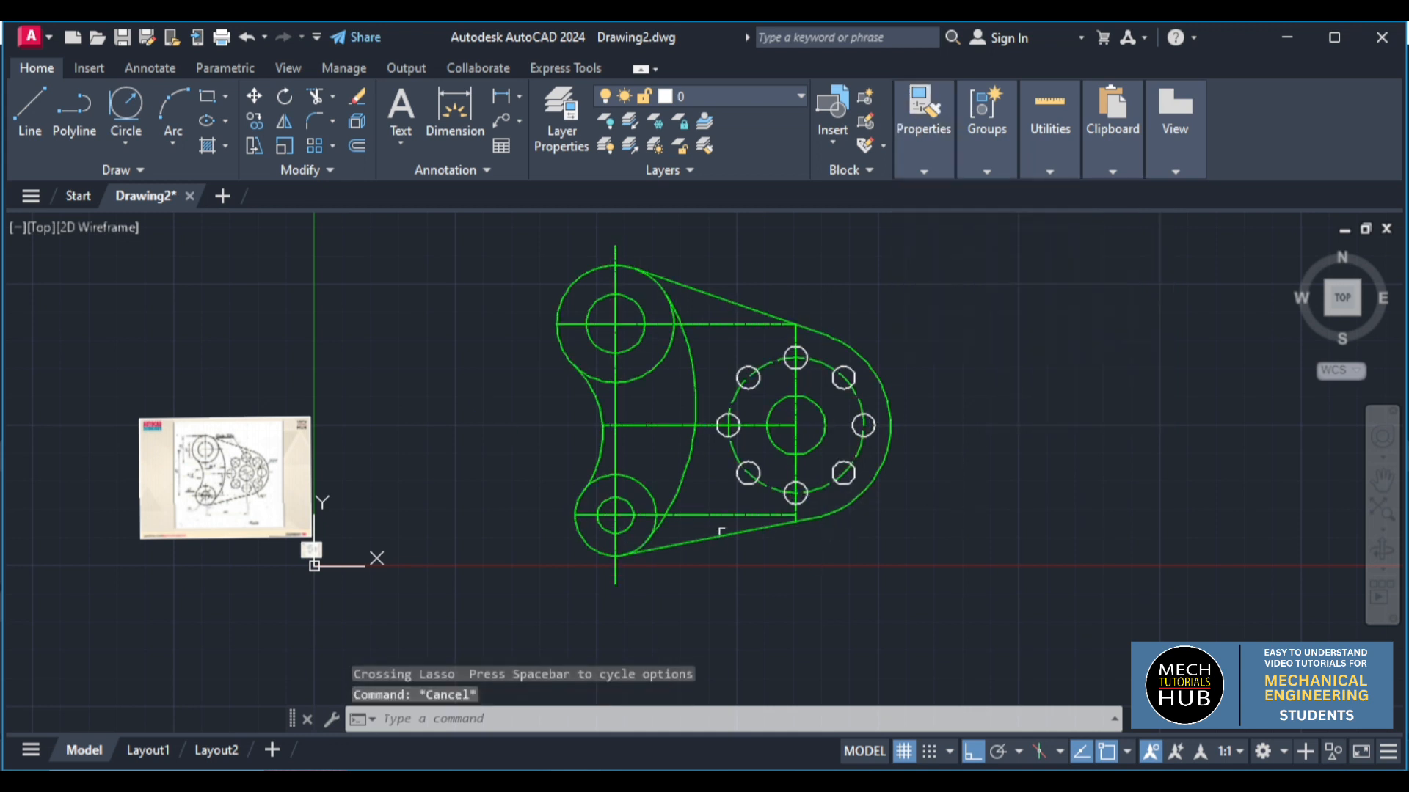
Set the colour of the three horizontal centre lines to grey index colour 8
left_click(715, 516)
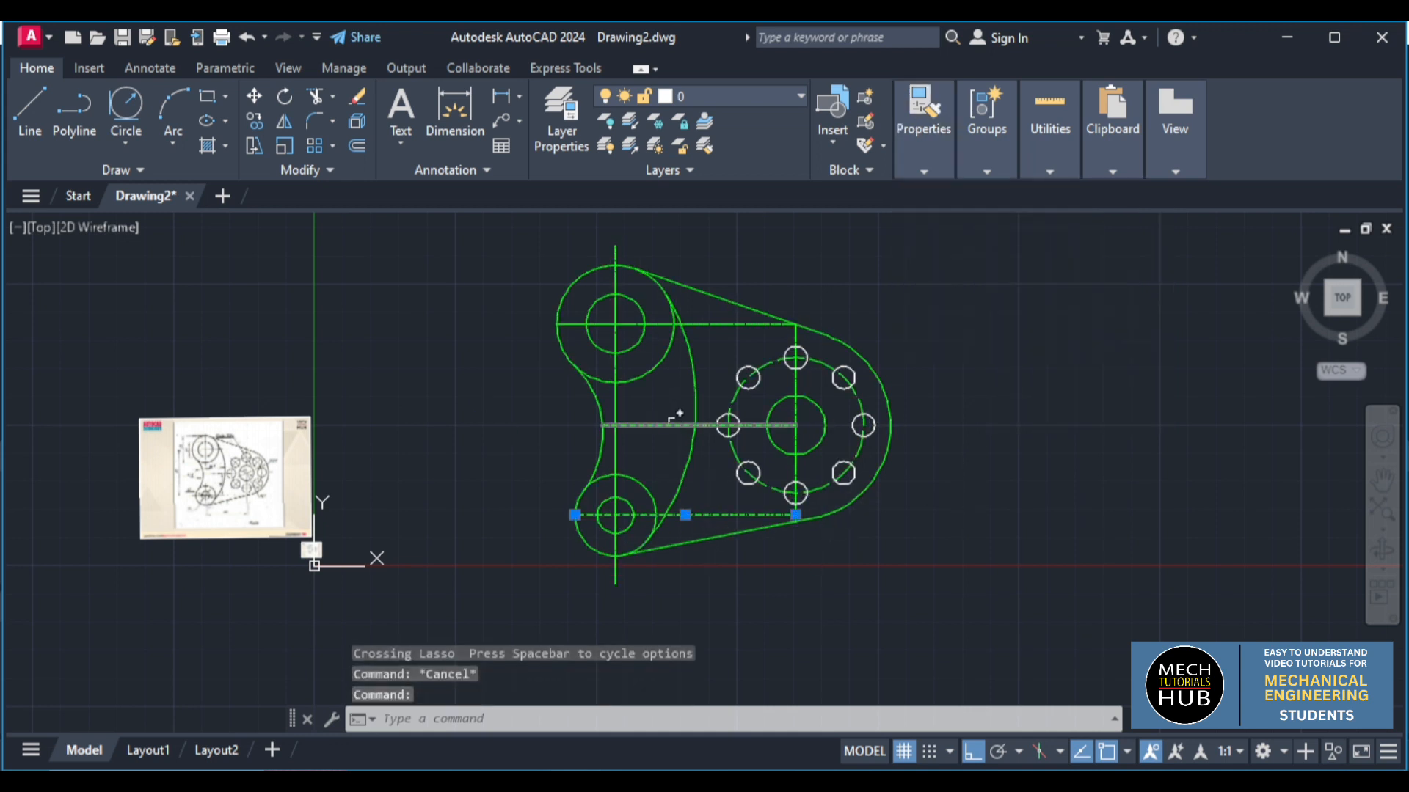
left_click(671, 425)
left_click(708, 324)
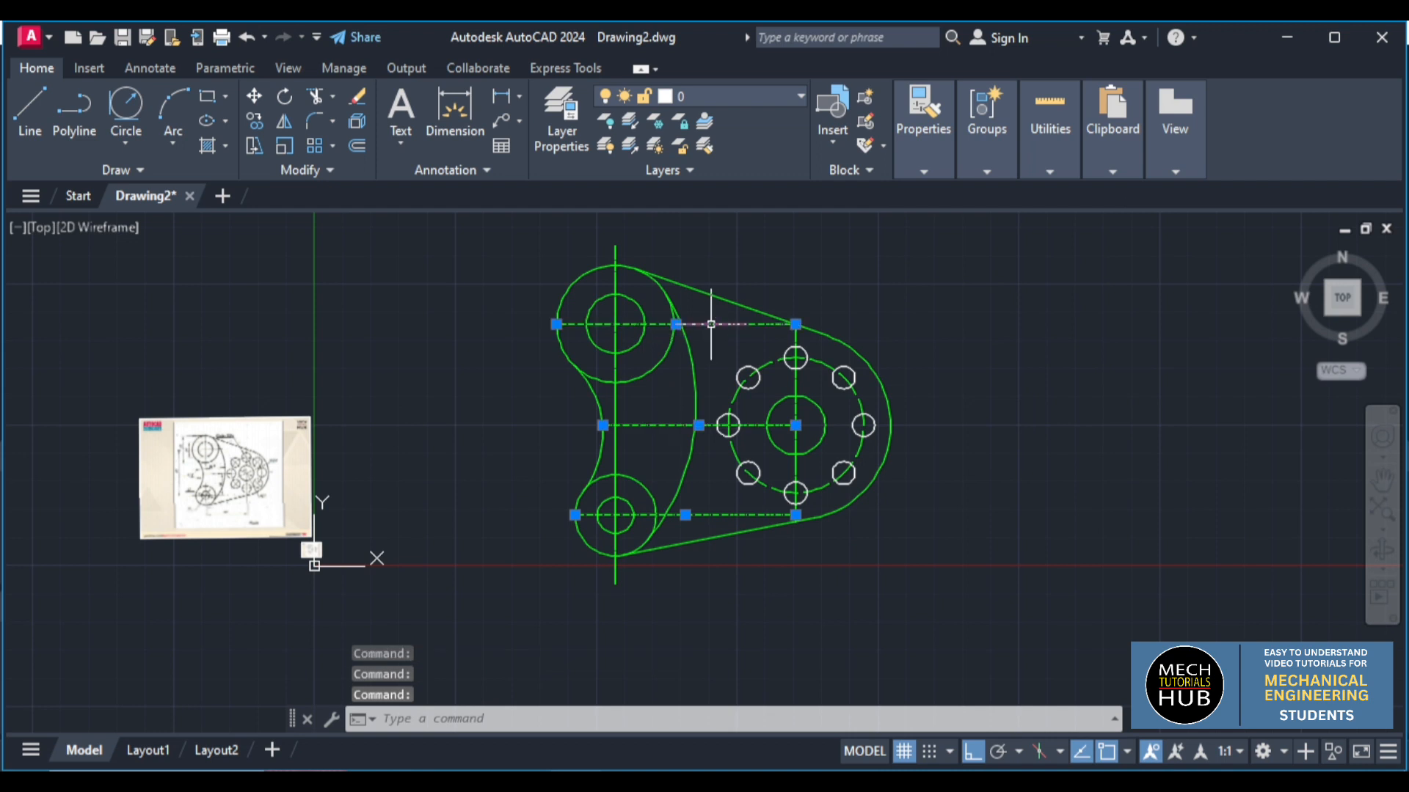
left_click(922, 173)
left_click(1049, 195)
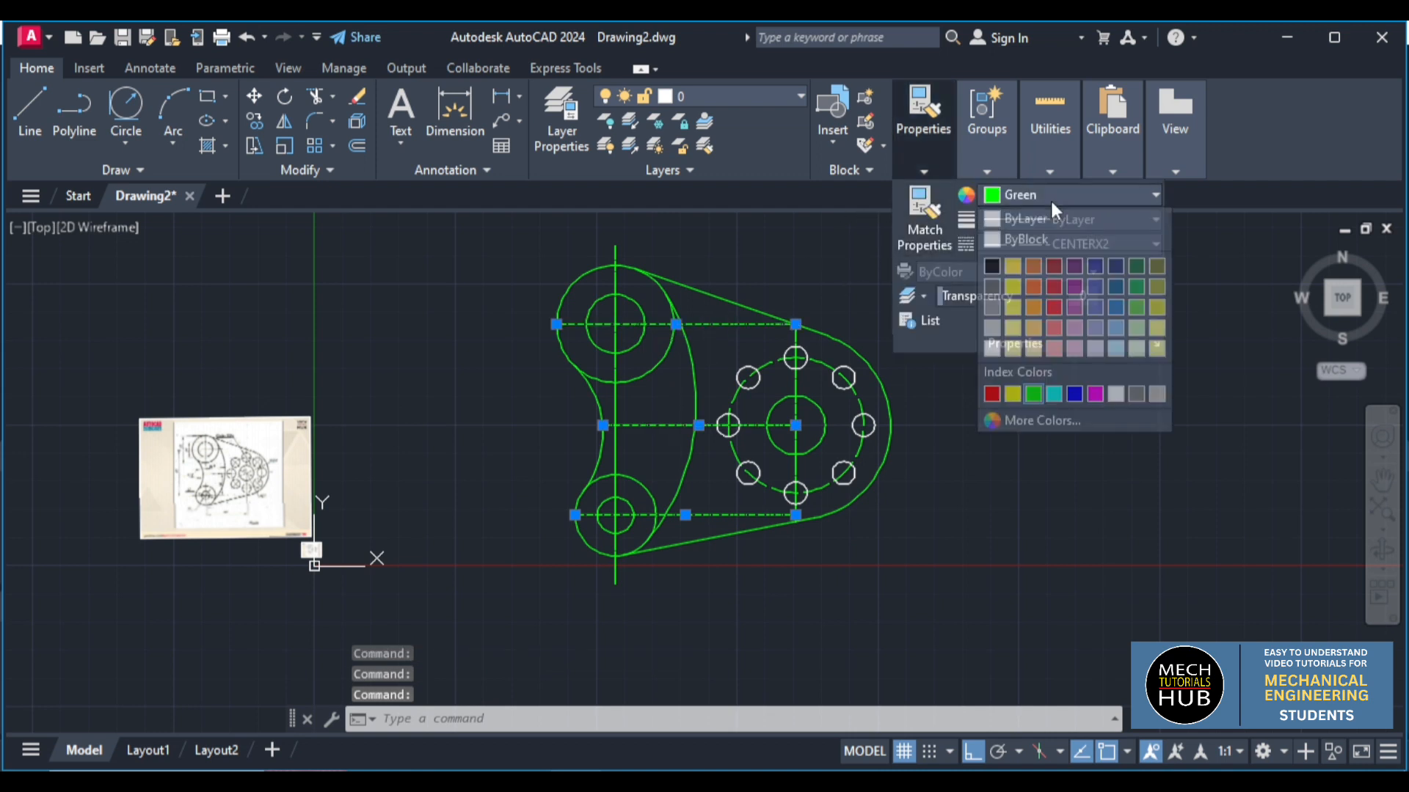
left_click(1136, 395)
key("Escape")
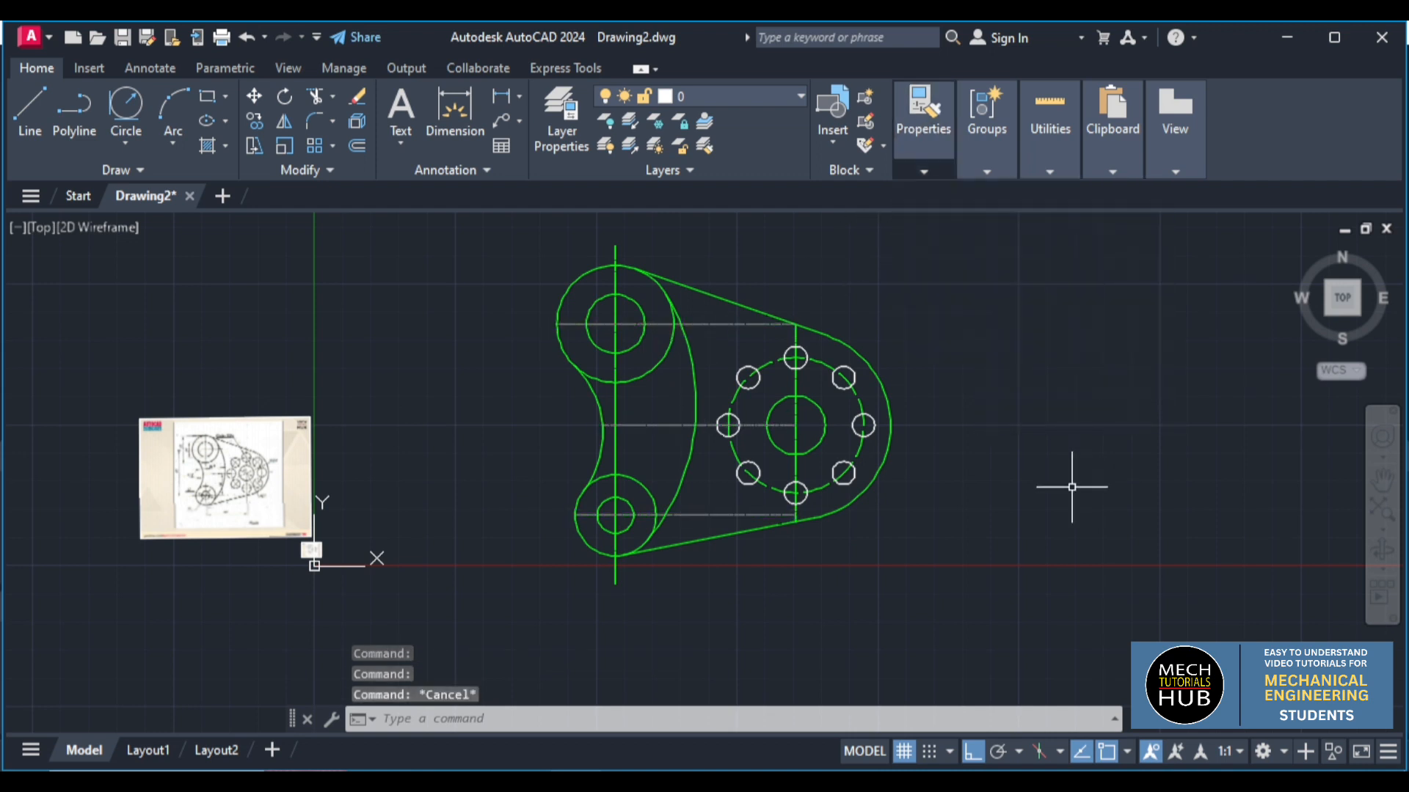
Set the colour of the vertical centre line through the large circle to grey index colour 8
left_click(795, 386)
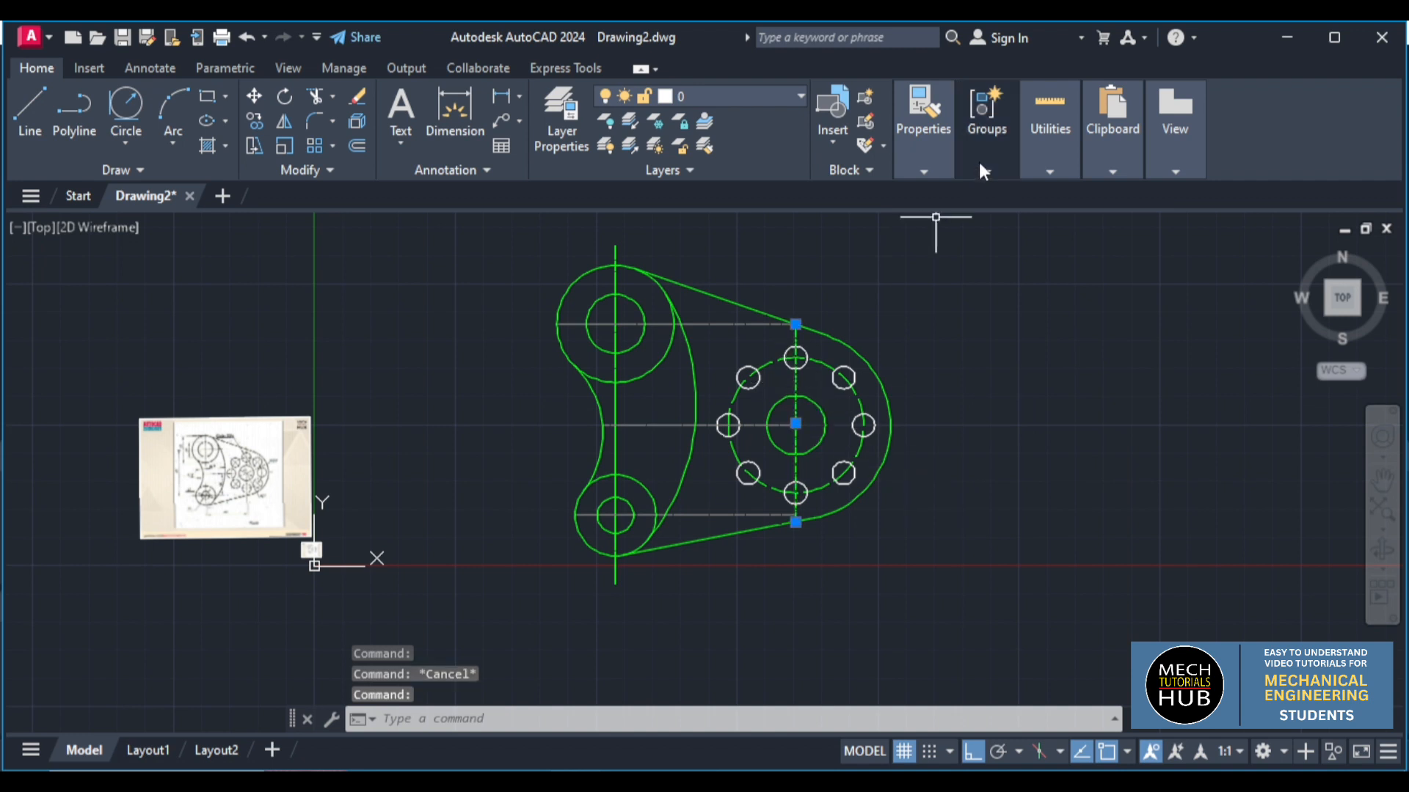
left_click(946, 170)
left_click(1011, 192)
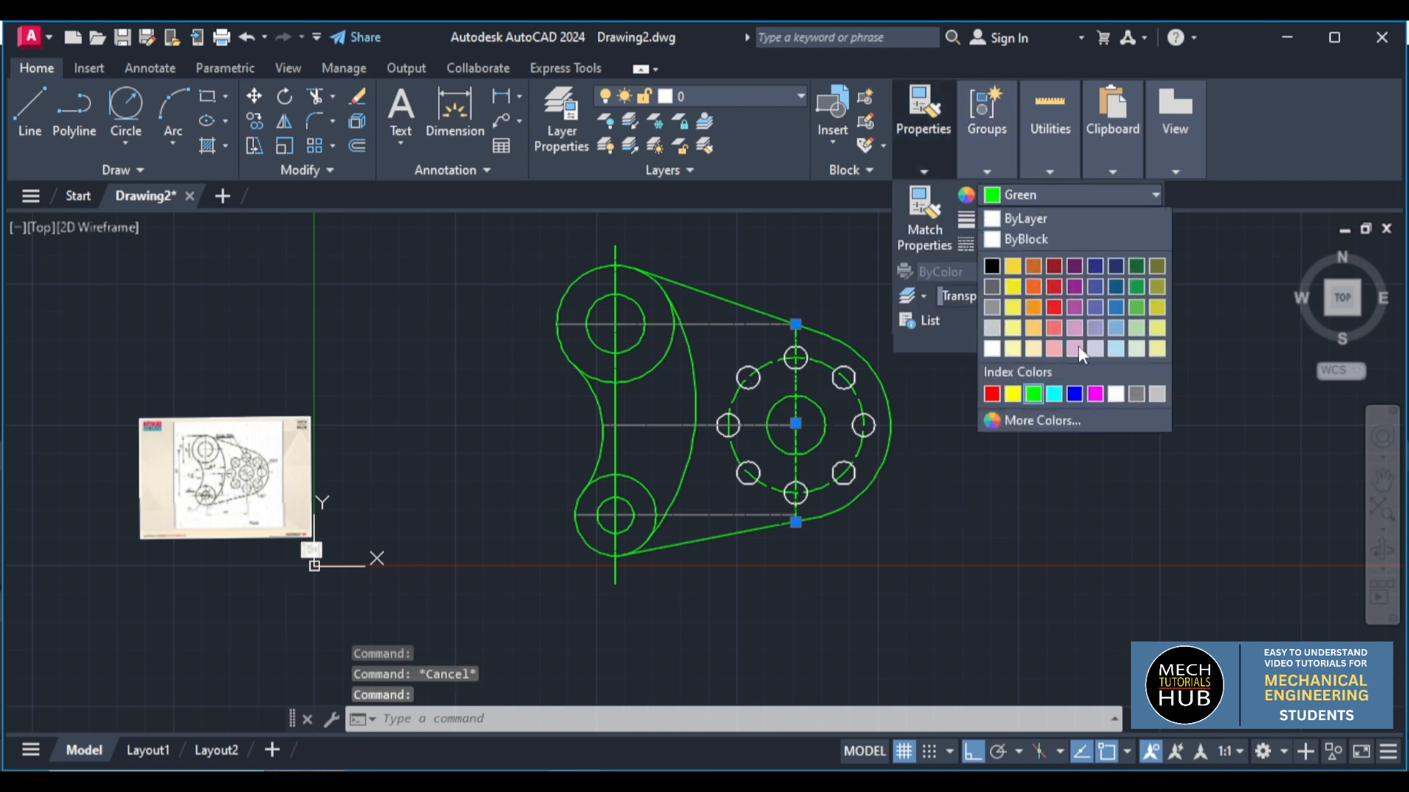
left_click(1137, 394)
key("Escape")
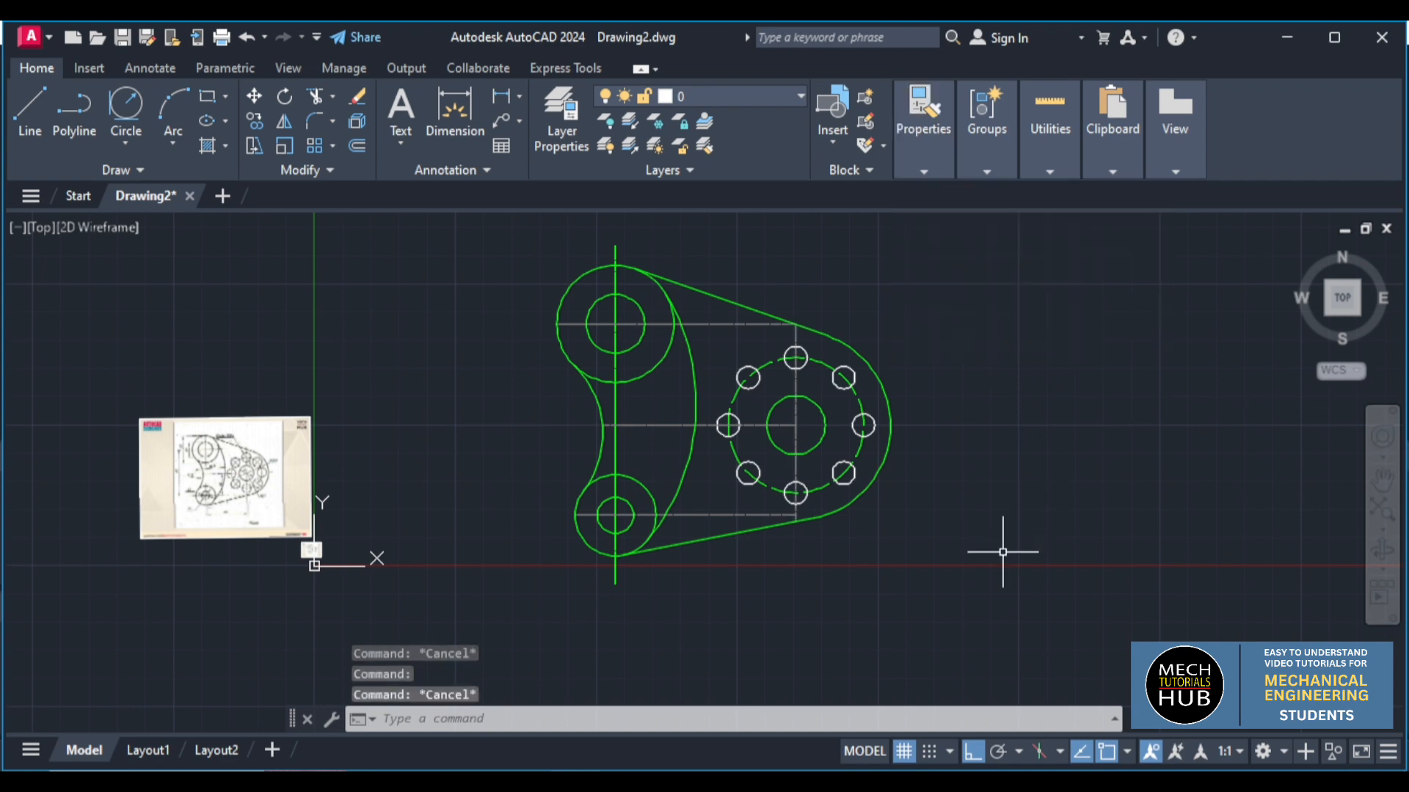
Set the colour of the vertical centre line through the two bosses to grey index colour 8
scroll(673, 342, "up", 2)
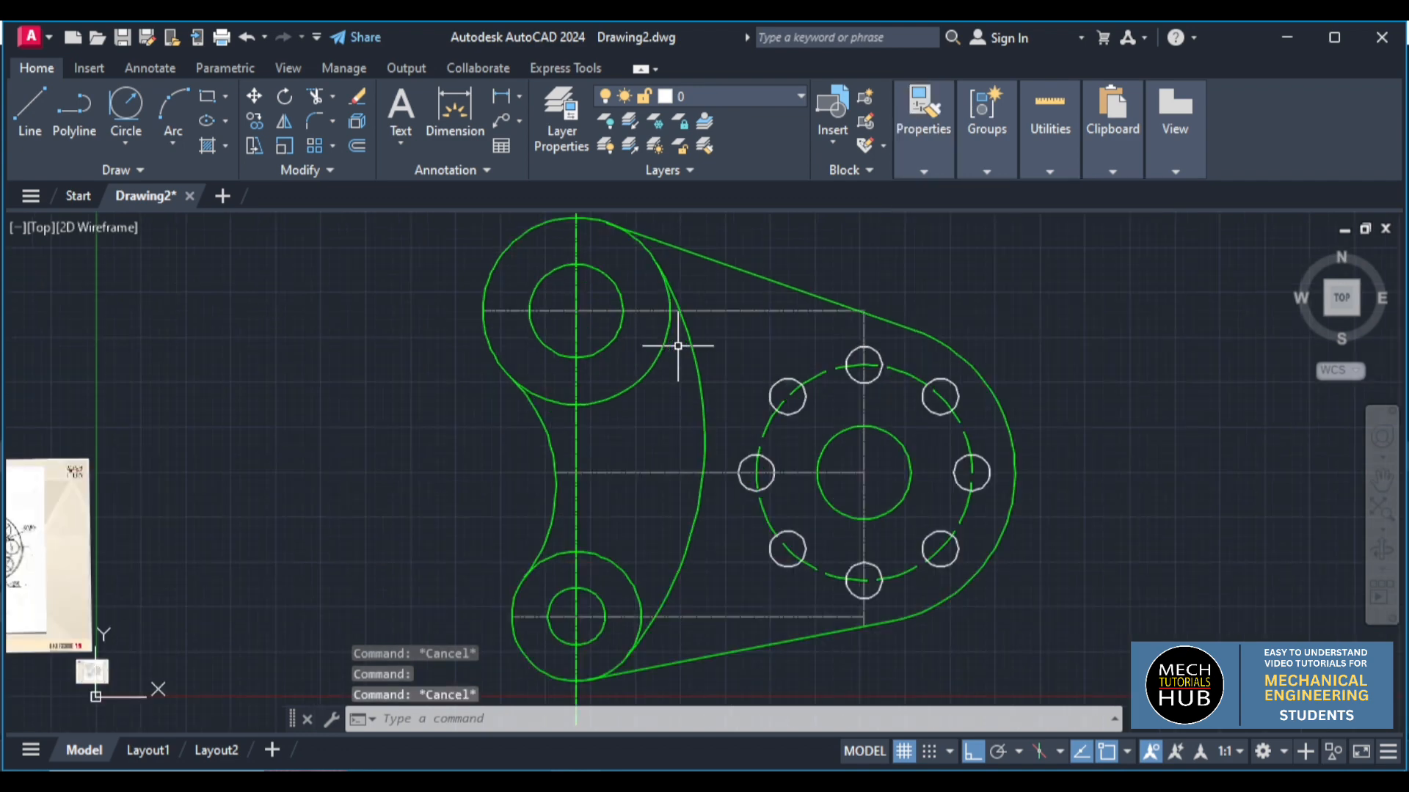
scroll(675, 327, "down", 2)
scroll(587, 291, "up", 2)
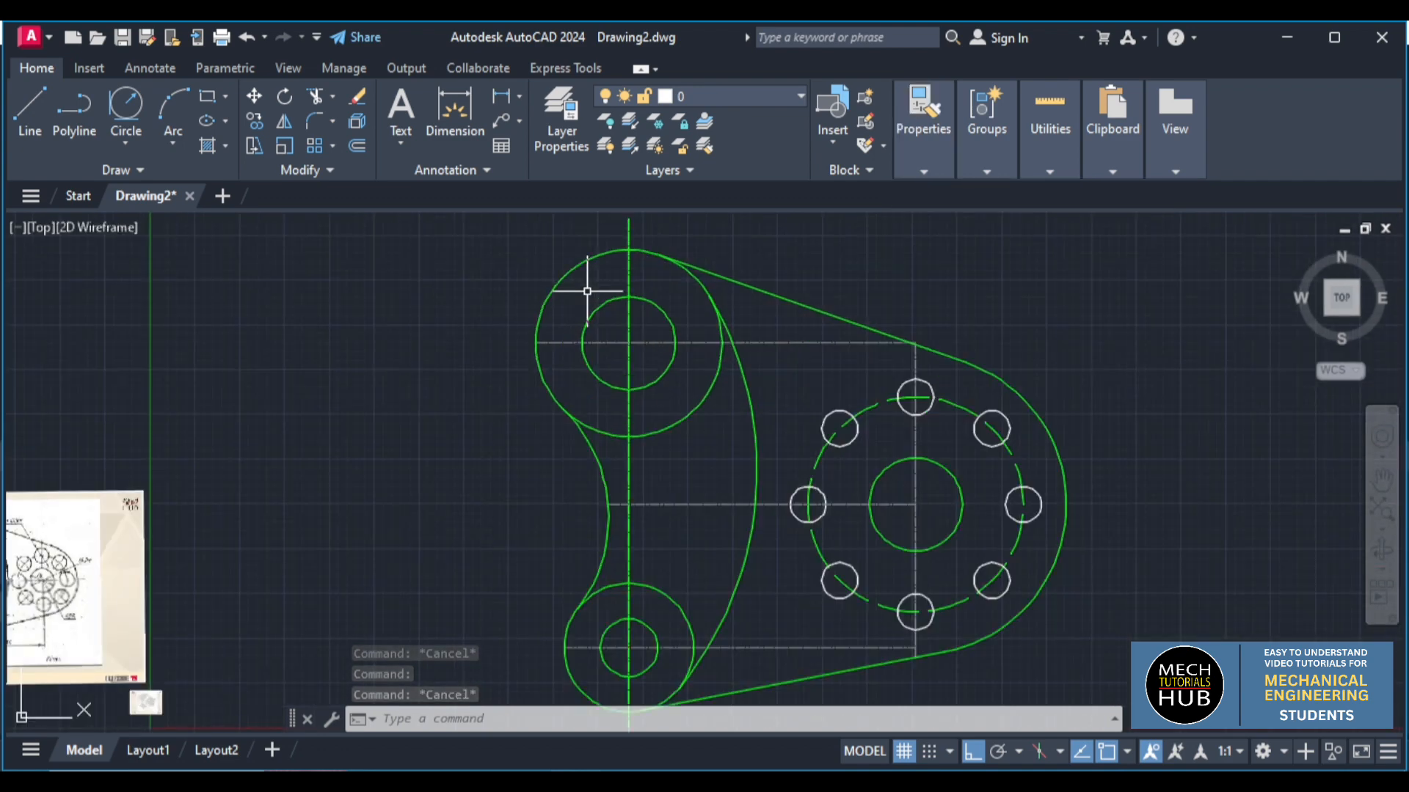
scroll(586, 291, "down", 2)
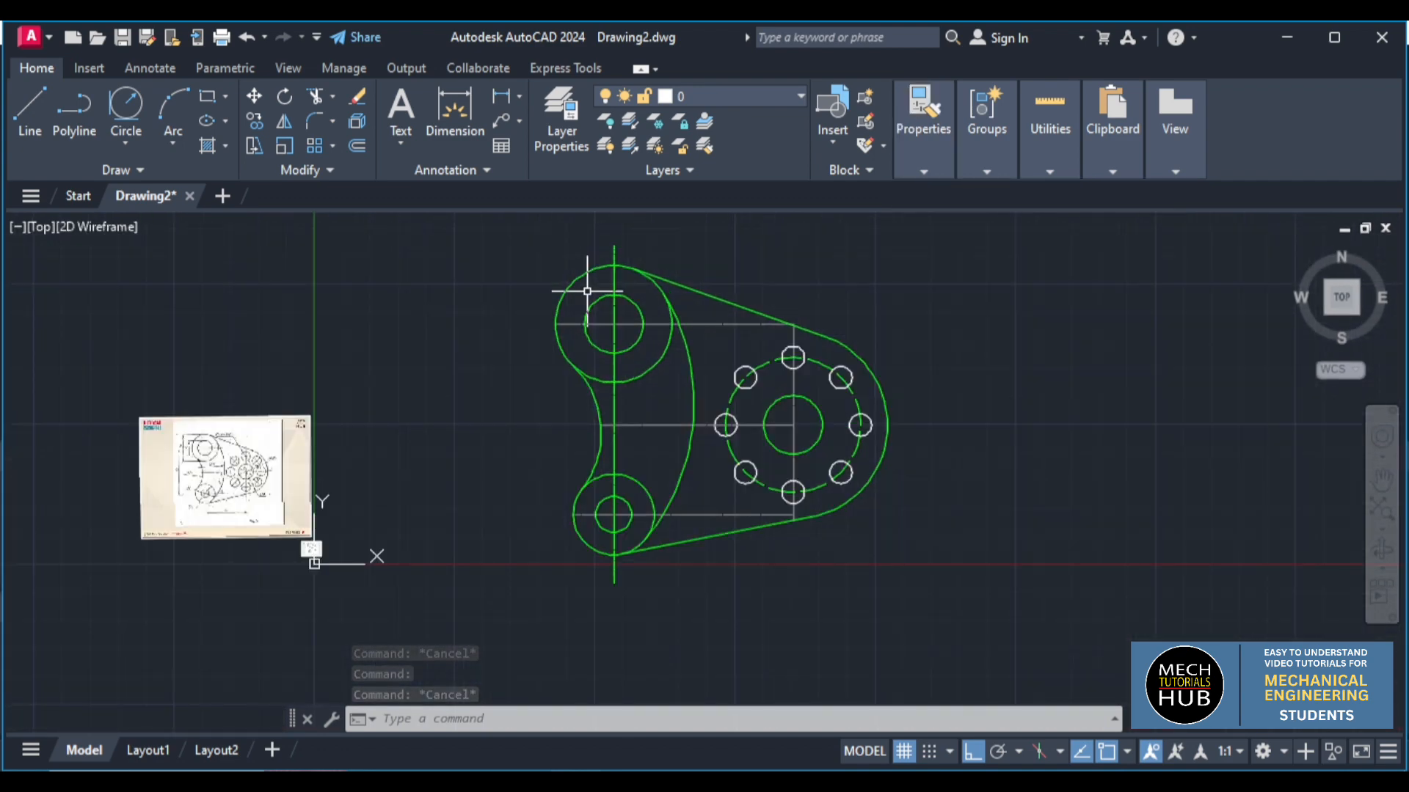
left_click(613, 408)
left_click(921, 167)
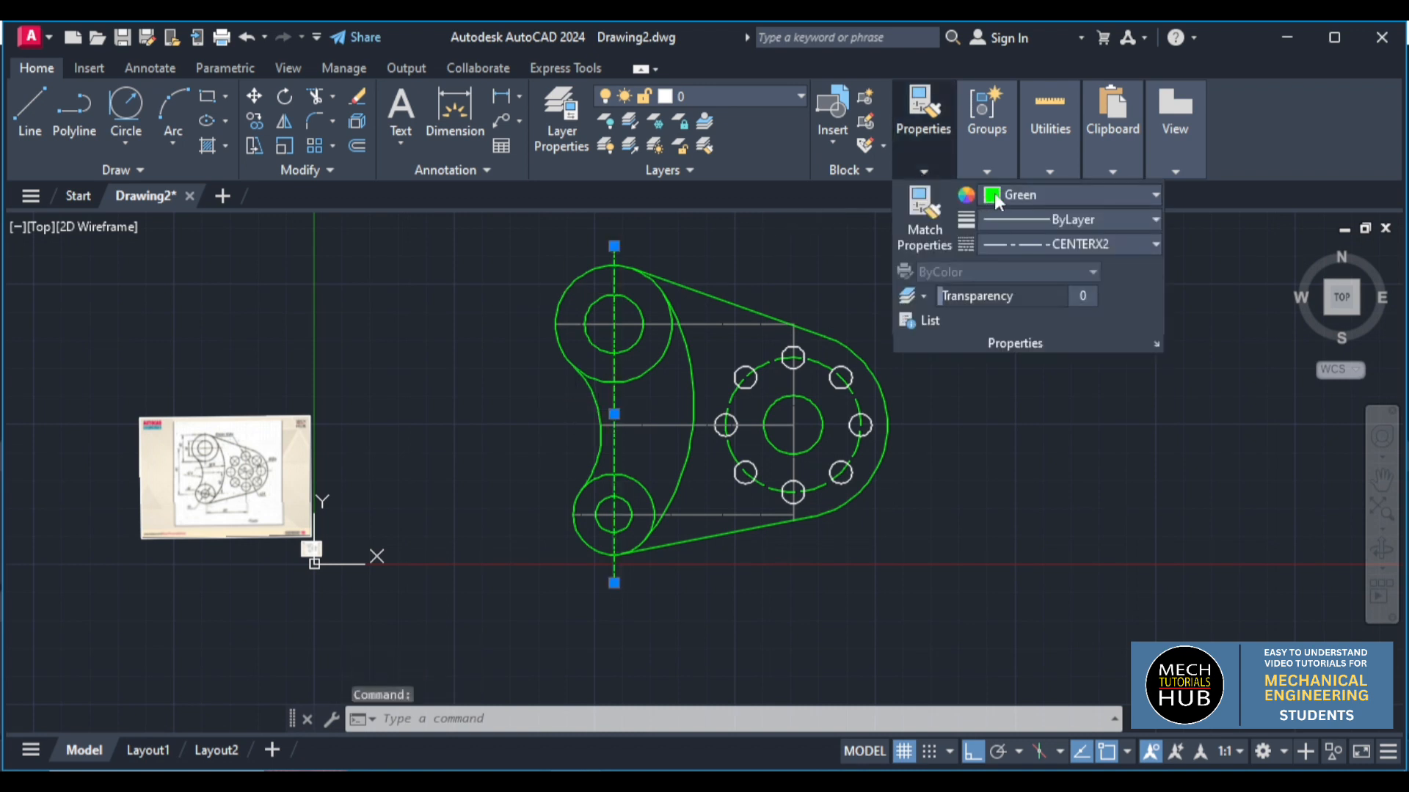
left_click(994, 194)
left_click(1134, 394)
key("Escape")
key("Escape")
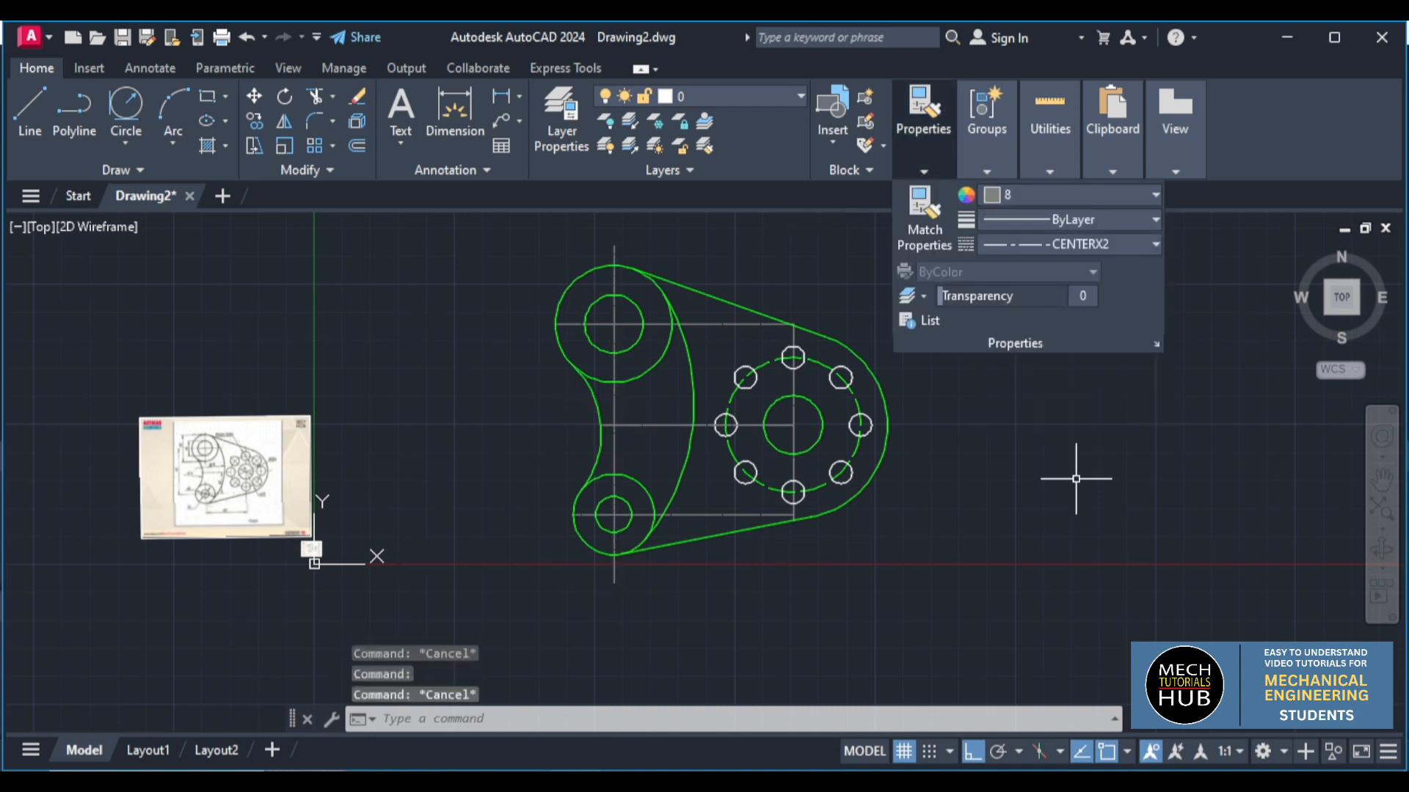